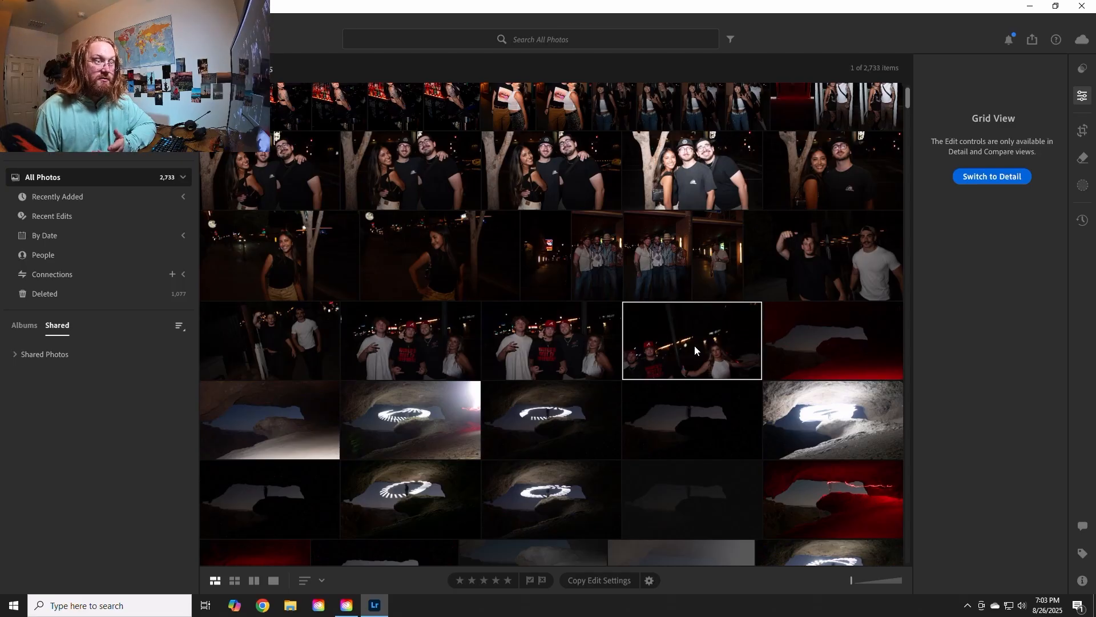
- Set the crop of the photo of the woman with outstretched arms to Original (4 x 3) and rate it one star
{"action": "double_click", "coordinate": [694, 345]}
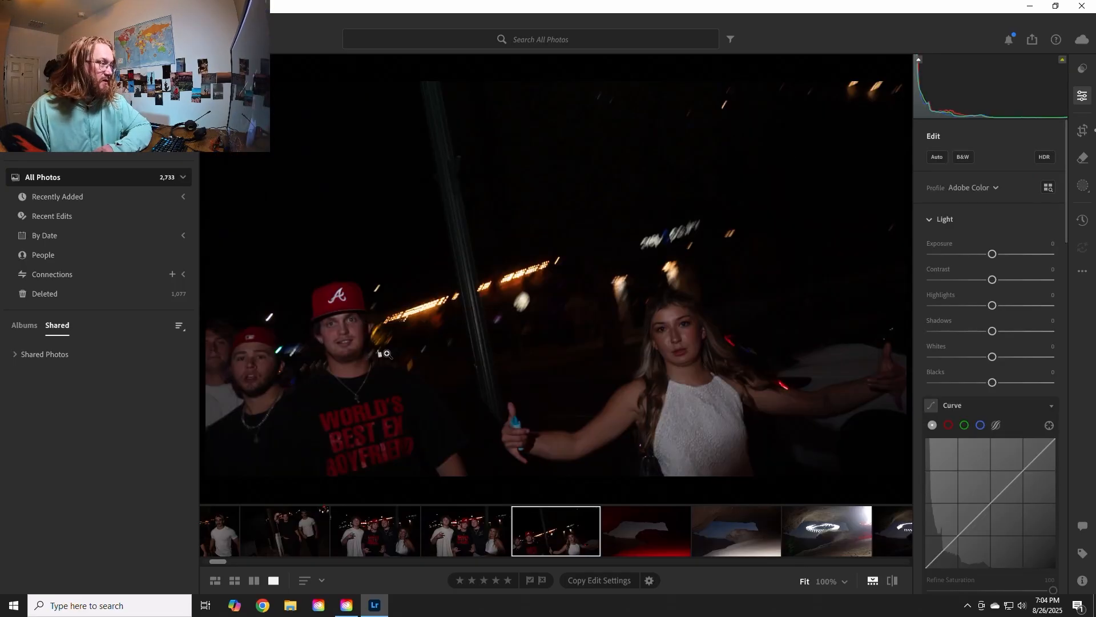
{"action": "left_click", "coordinate": [1083, 131]}
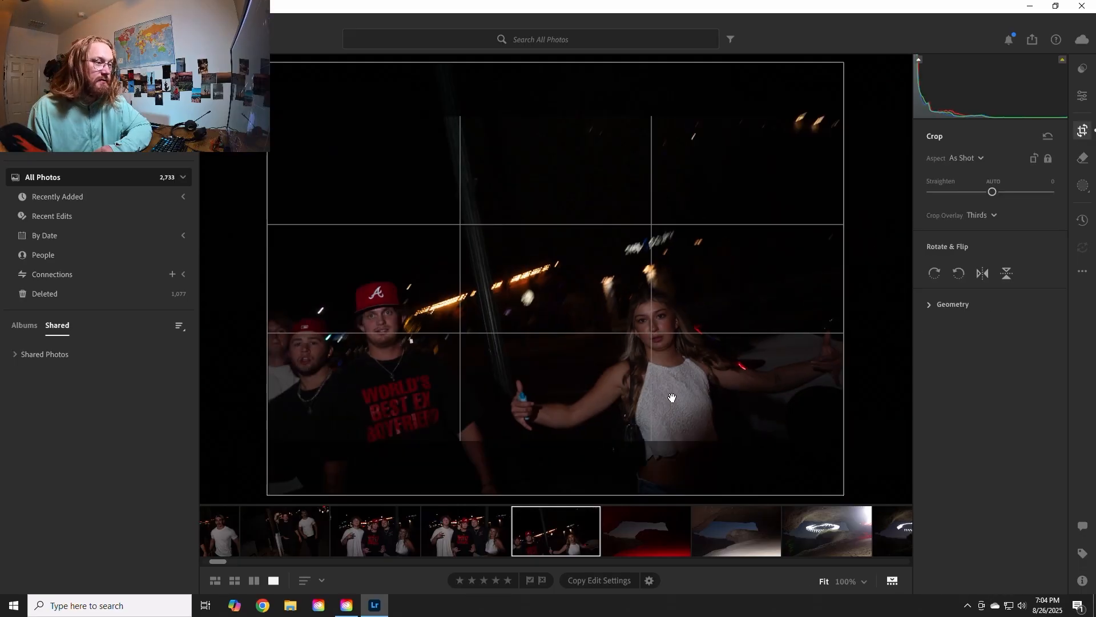
{"action": "left_click", "coordinate": [974, 158]}
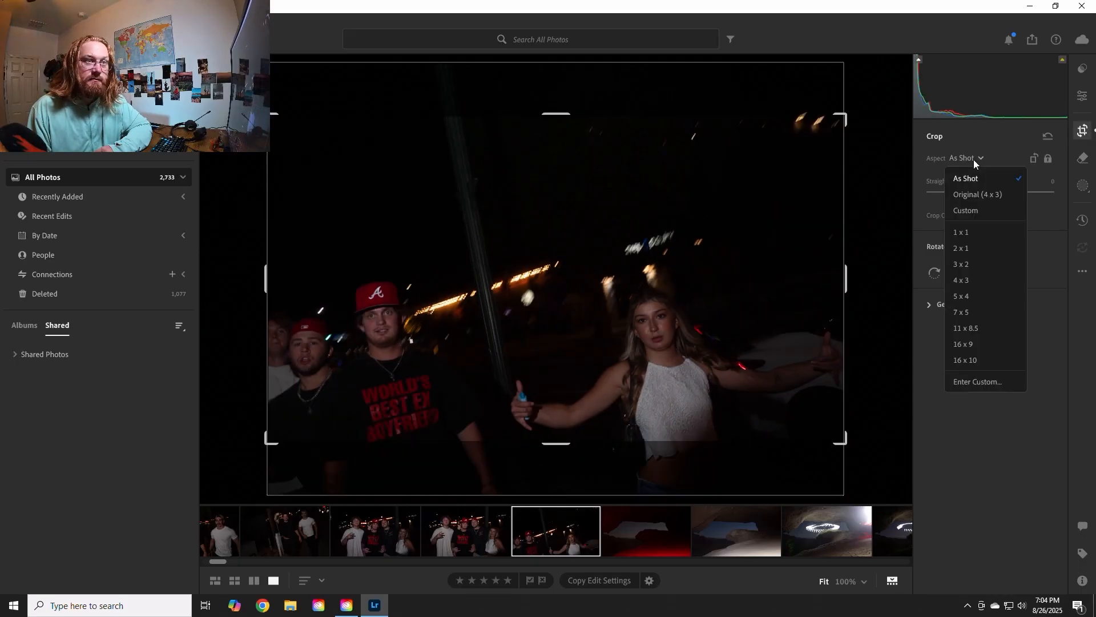
{"action": "left_click", "coordinate": [969, 192]}
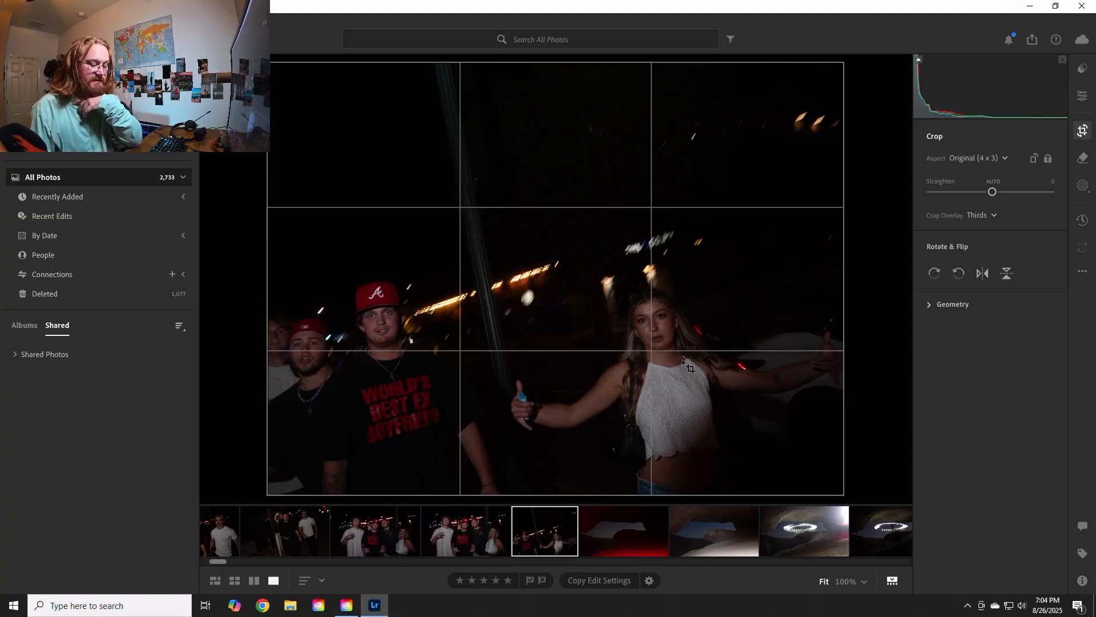
{"action": "key", "text": "1"}
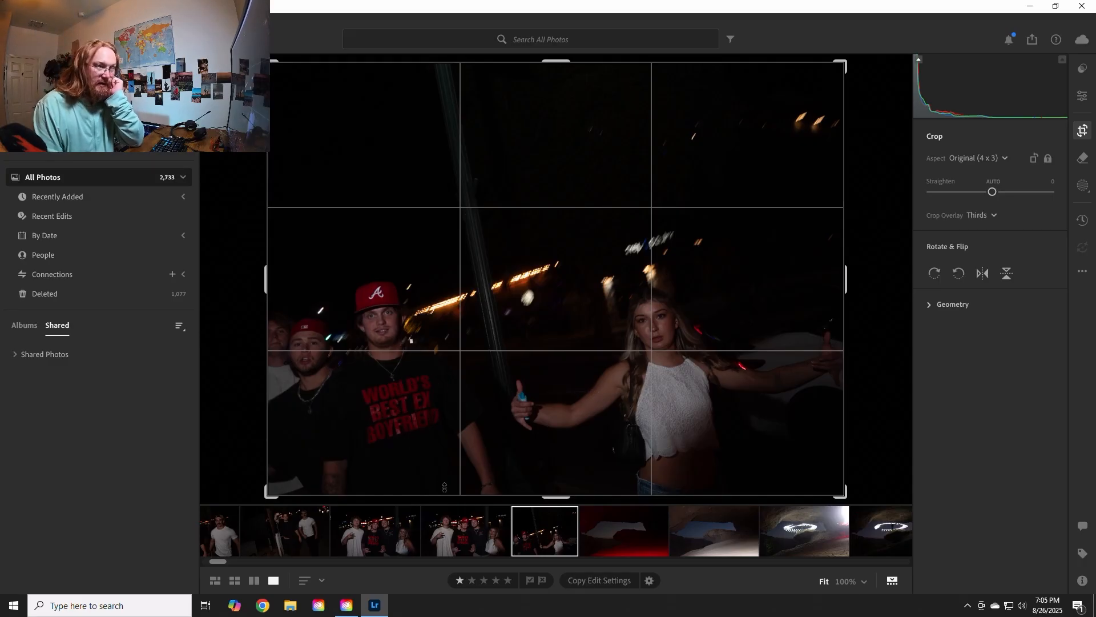
- Open the neighbouring four-person group photo with the arms-crossed hand gestures for light and color editing
{"action": "left_click", "coordinate": [467, 529]}
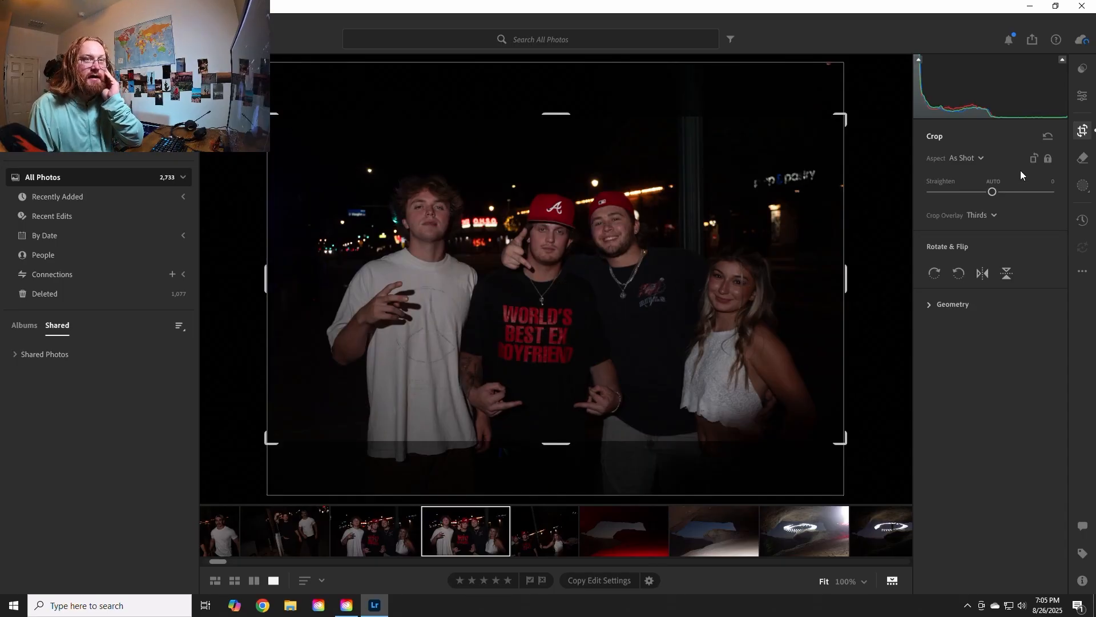
{"action": "left_click", "coordinate": [1088, 99]}
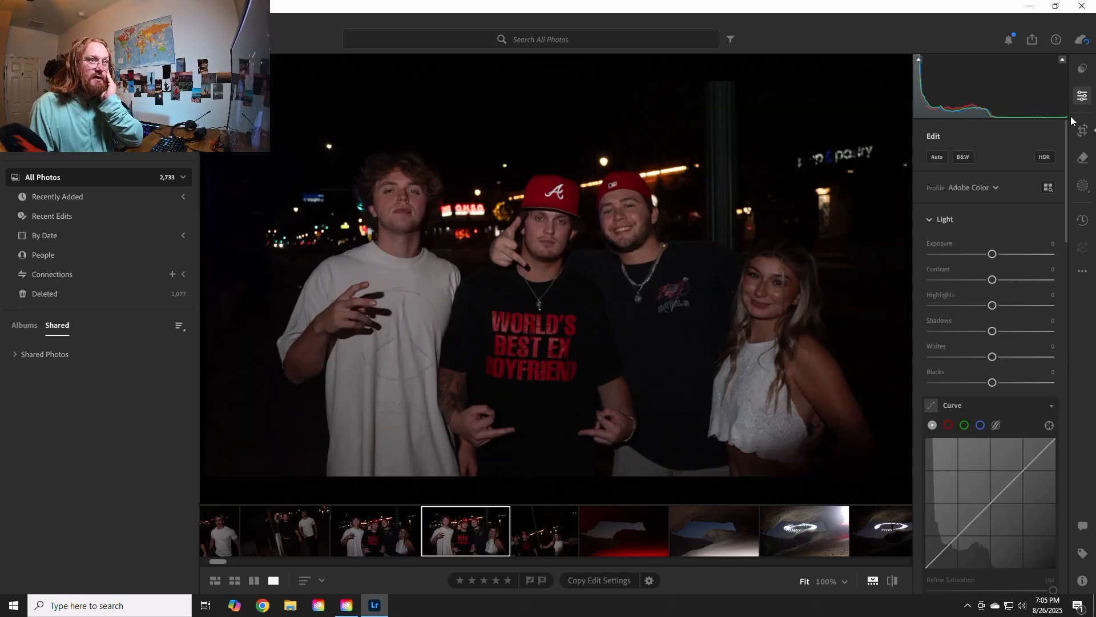
- Try the Auto adjustment on the group photo and examine the faces at 100% zoom
{"action": "left_click", "coordinate": [937, 158]}
{"action": "left_click", "coordinate": [741, 262]}
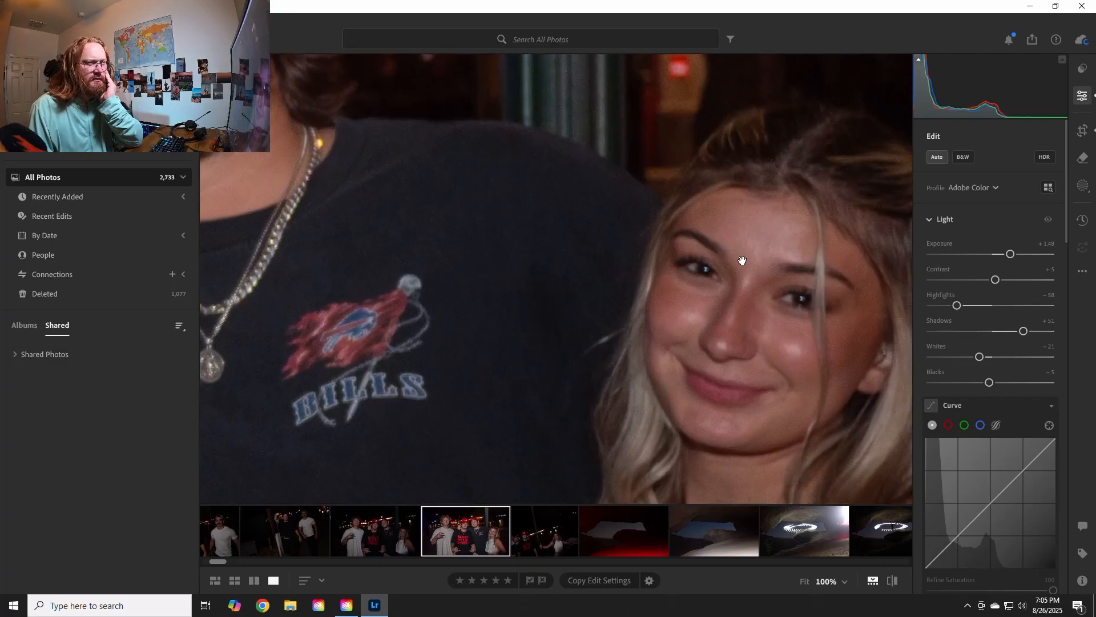
{"action": "left_click_drag", "start_coordinate": [741, 262], "coordinate": [735, 437]}
{"action": "left_click_drag", "start_coordinate": [407, 259], "coordinate": [734, 431]}
{"action": "left_click_drag", "start_coordinate": [468, 340], "coordinate": [526, 300]}
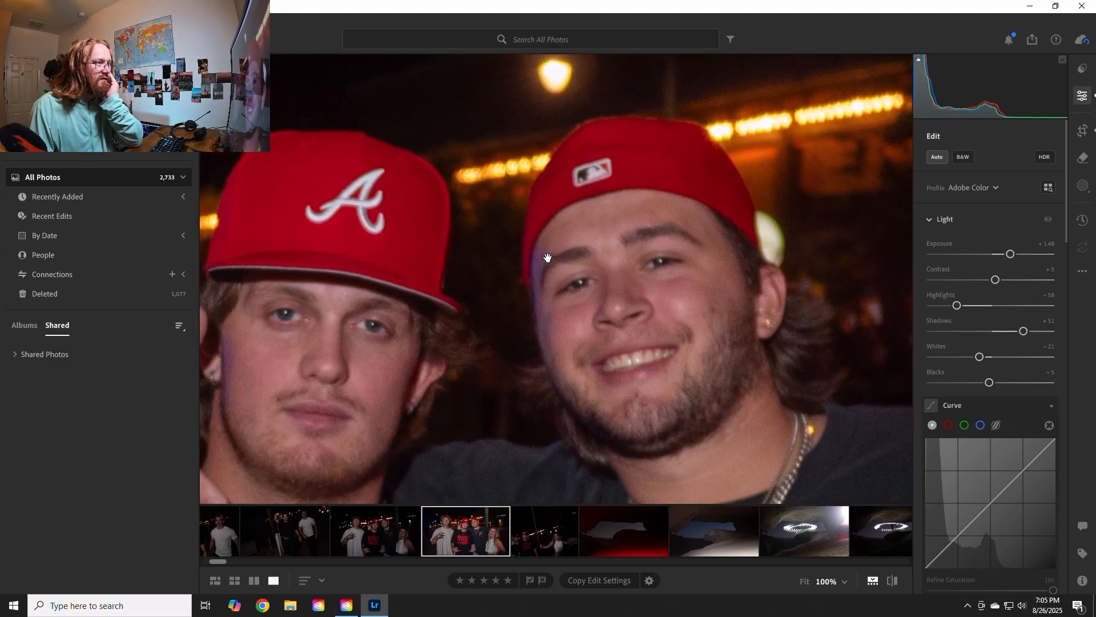
{"action": "left_click", "coordinate": [453, 323]}
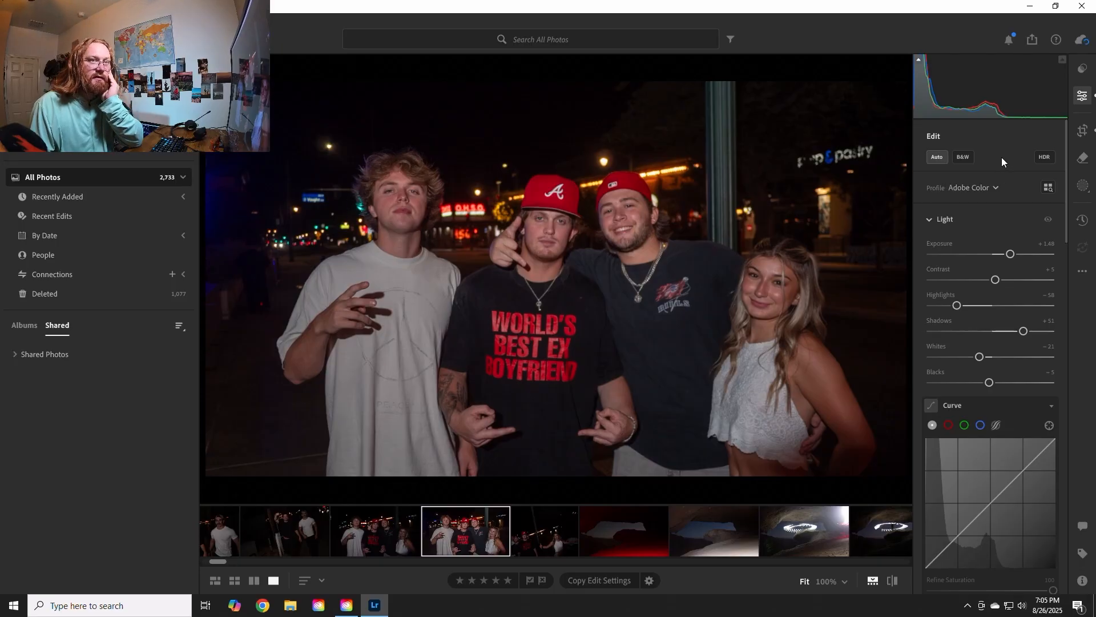
- Reset the edits on the group photo
{"action": "left_click", "coordinate": [1082, 272]}
{"action": "left_click", "coordinate": [998, 381]}
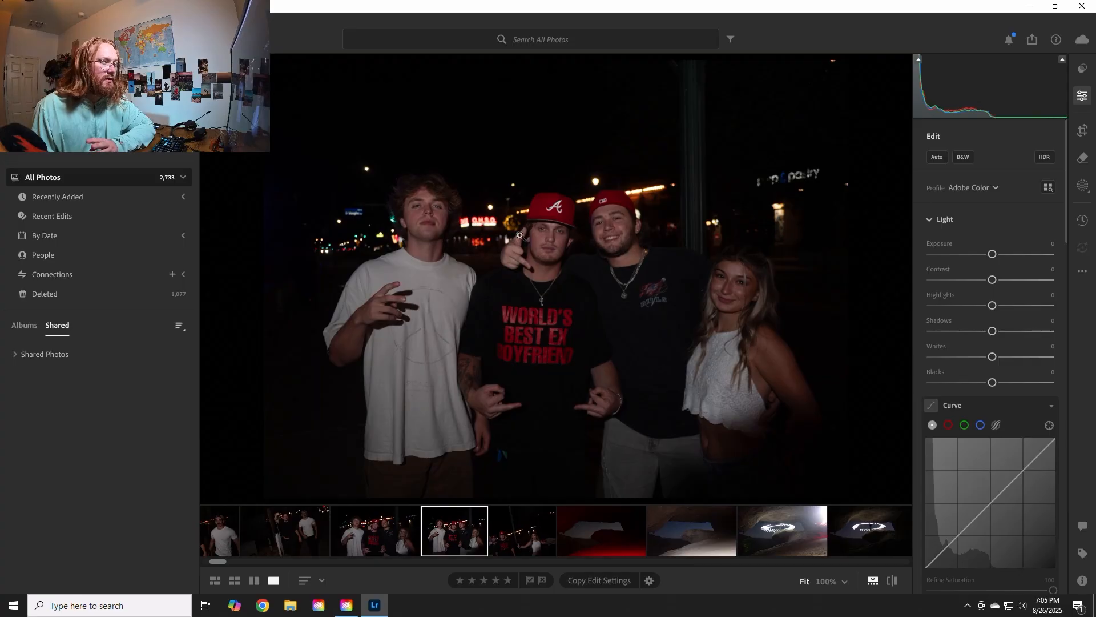
- Check the faces up close, and set the group photo's exposure to +0.61, contrast to +12 and highlights to +39
{"action": "left_click", "coordinate": [437, 225]}
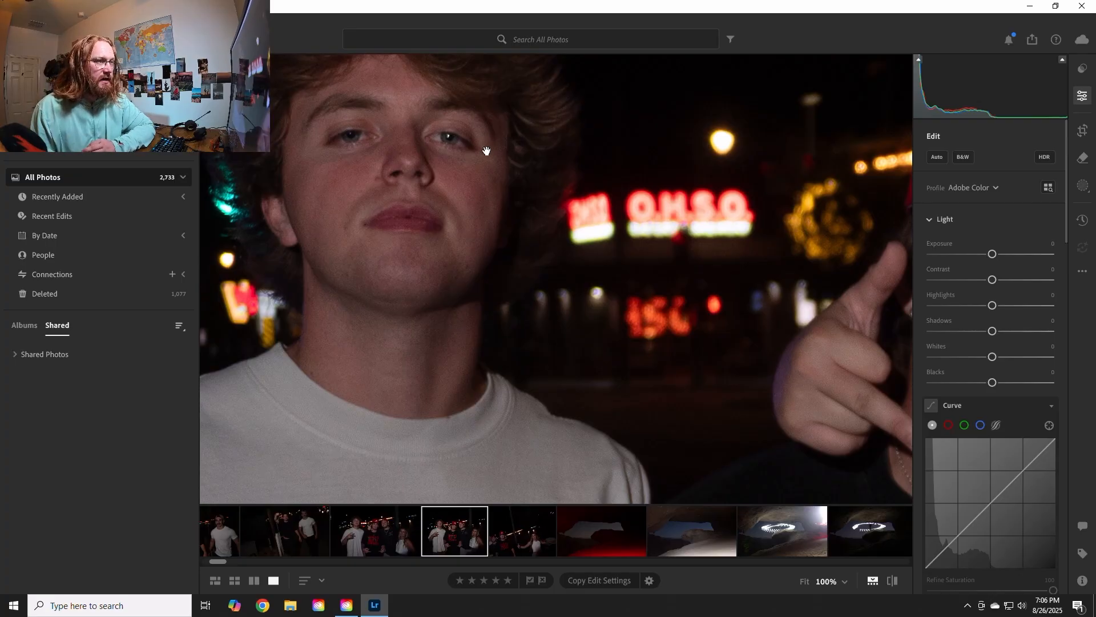
{"action": "left_click_drag", "start_coordinate": [858, 318], "coordinate": [685, 308]}
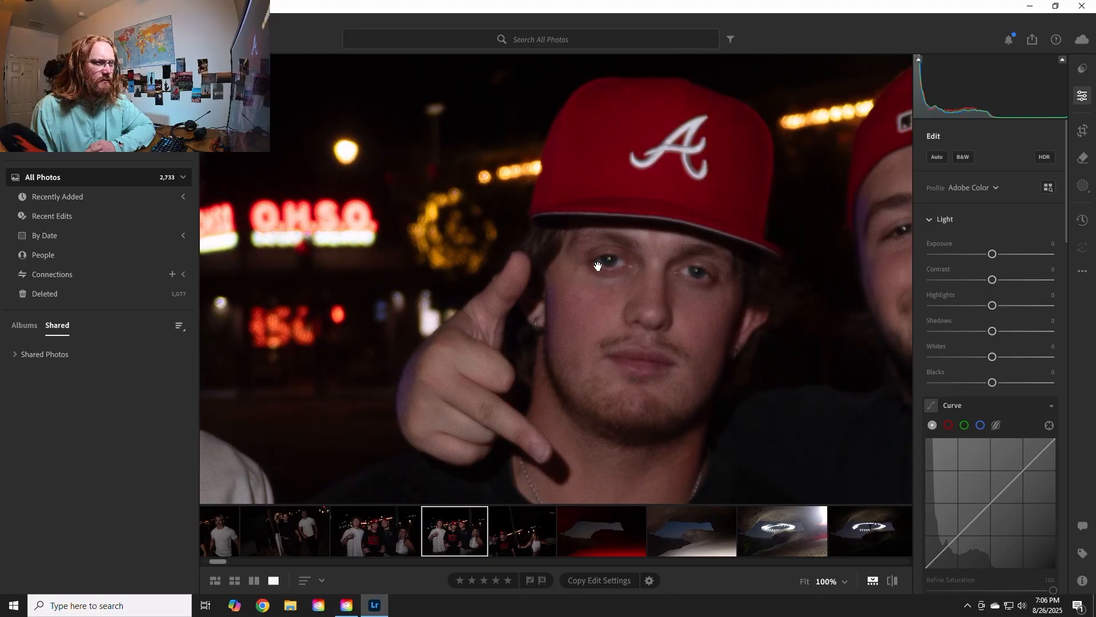
{"action": "left_click_drag", "start_coordinate": [740, 272], "coordinate": [531, 282]}
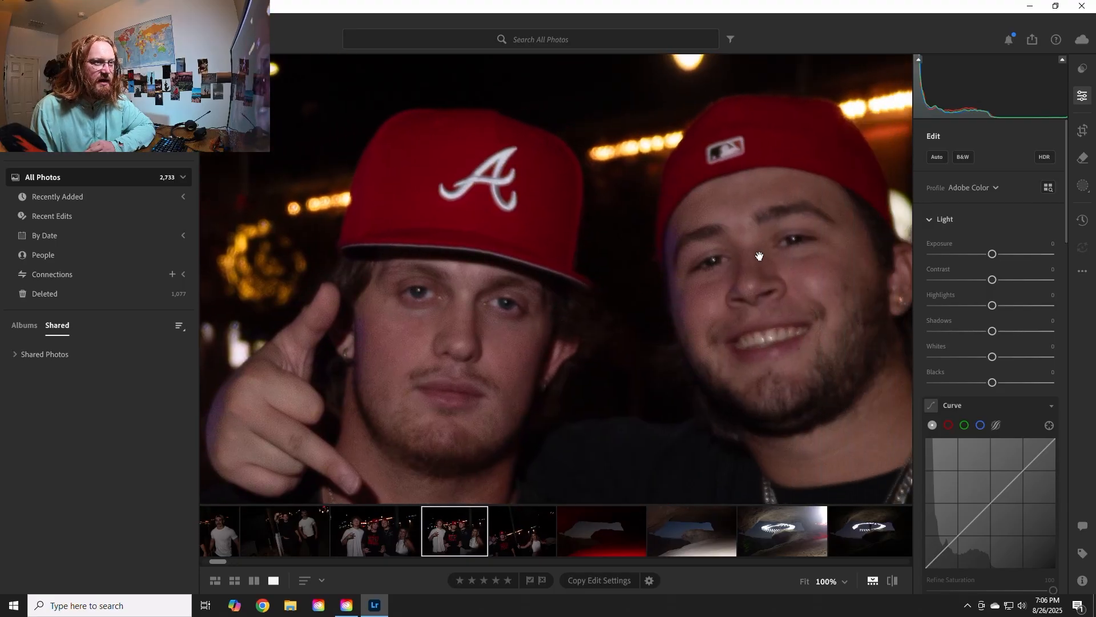
{"action": "left_click_drag", "start_coordinate": [737, 274], "coordinate": [635, 255]}
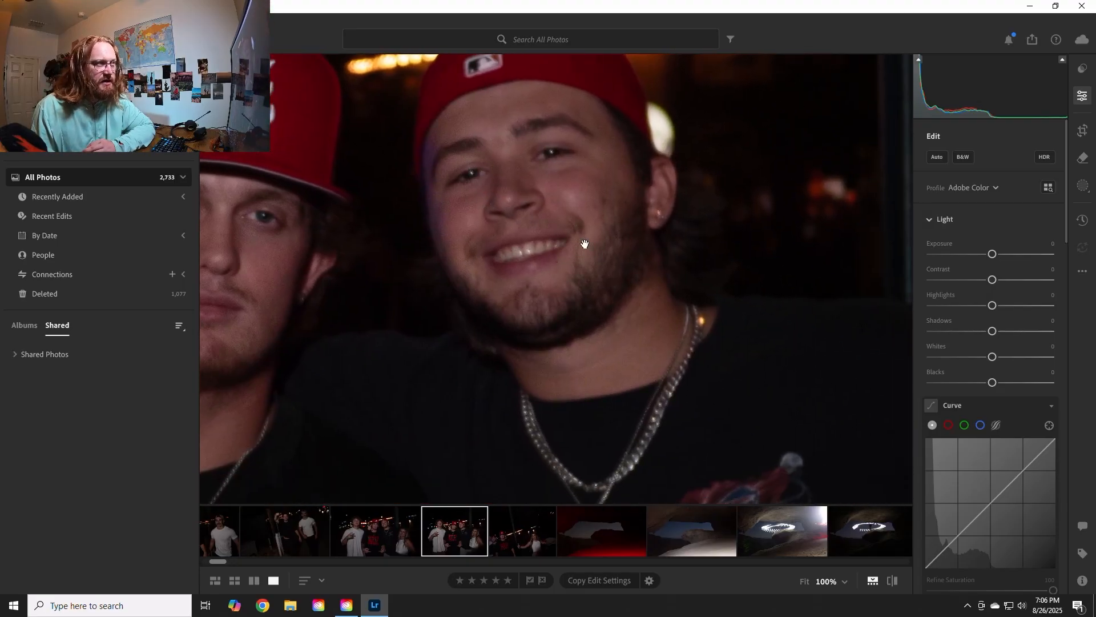
{"action": "left_click", "coordinate": [577, 239]}
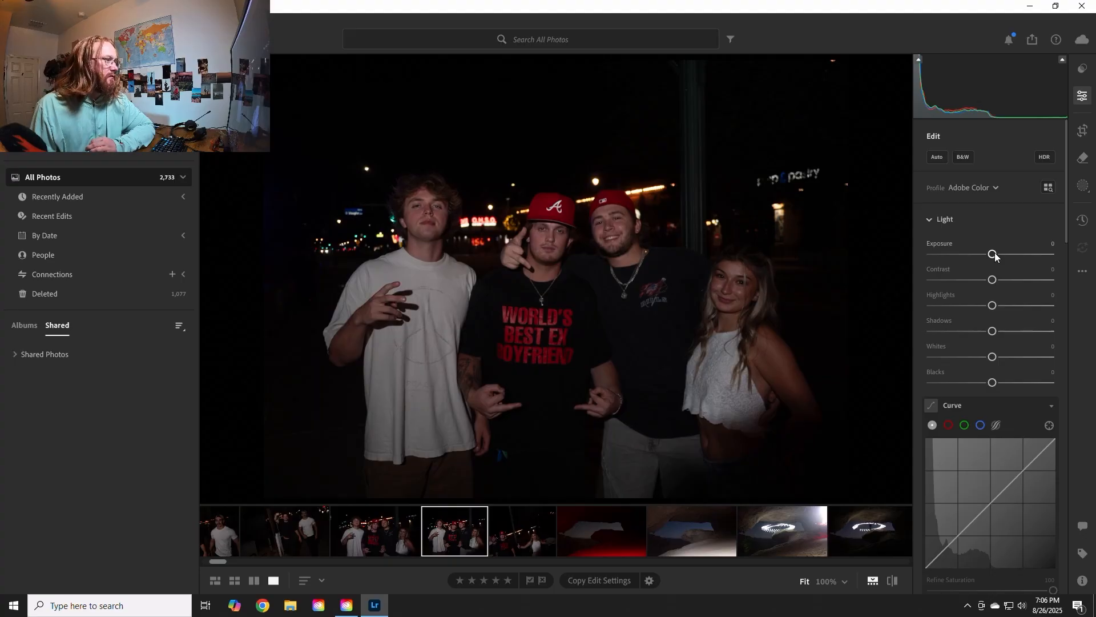
{"action": "left_click_drag", "start_coordinate": [998, 255], "coordinate": [1005, 257]}
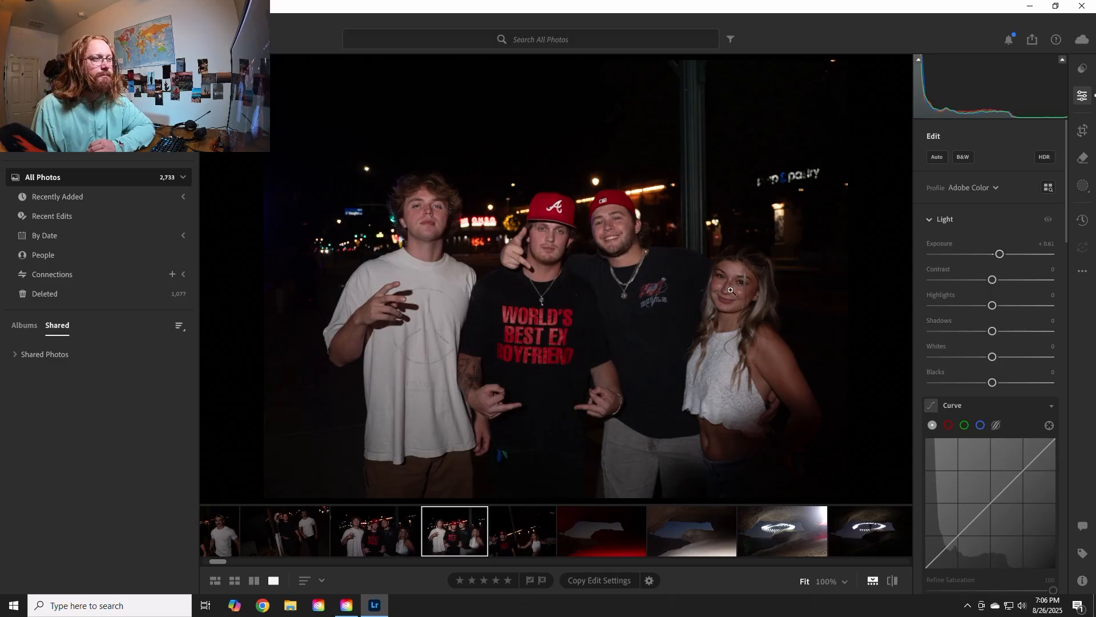
{"action": "left_click_drag", "start_coordinate": [993, 280], "coordinate": [1006, 287]}
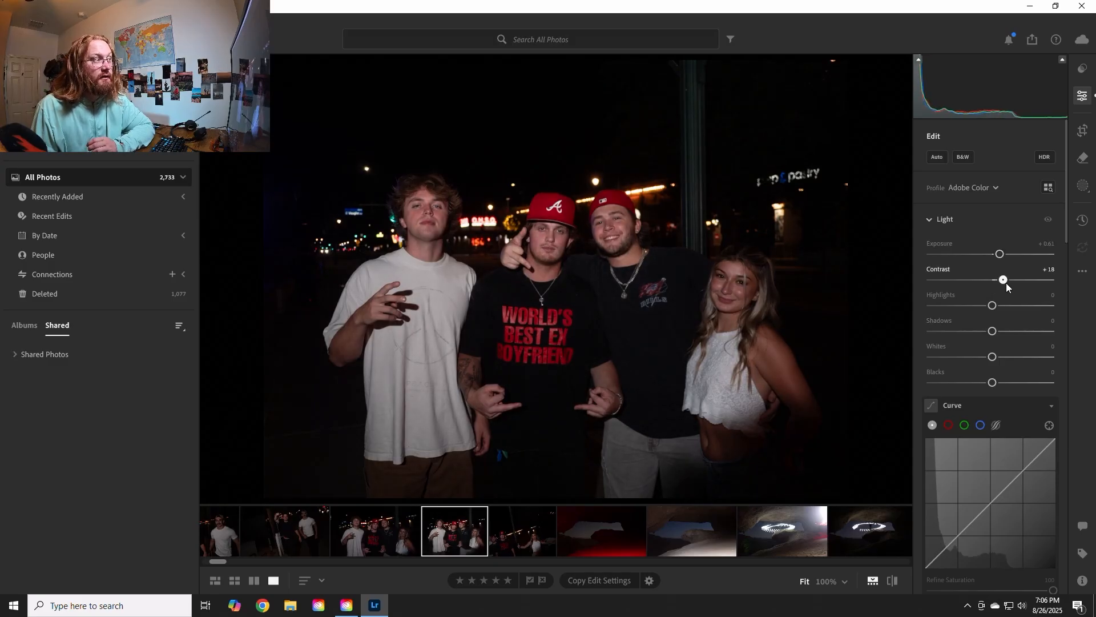
{"action": "left_click_drag", "start_coordinate": [1006, 283], "coordinate": [1004, 284]}
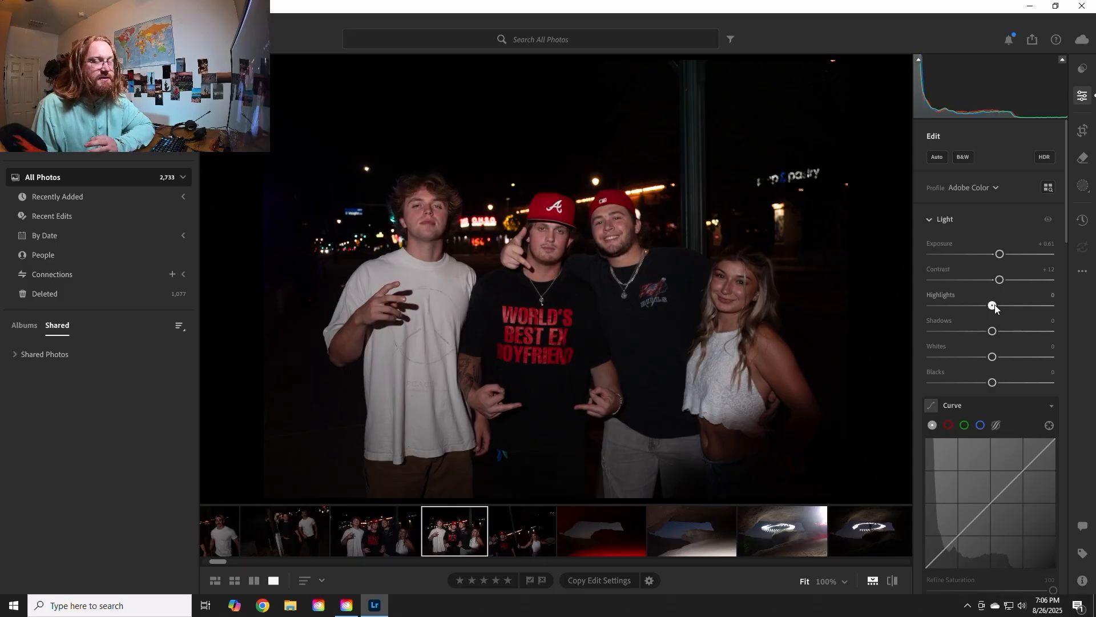
{"action": "left_click_drag", "start_coordinate": [995, 304], "coordinate": [1020, 331]}
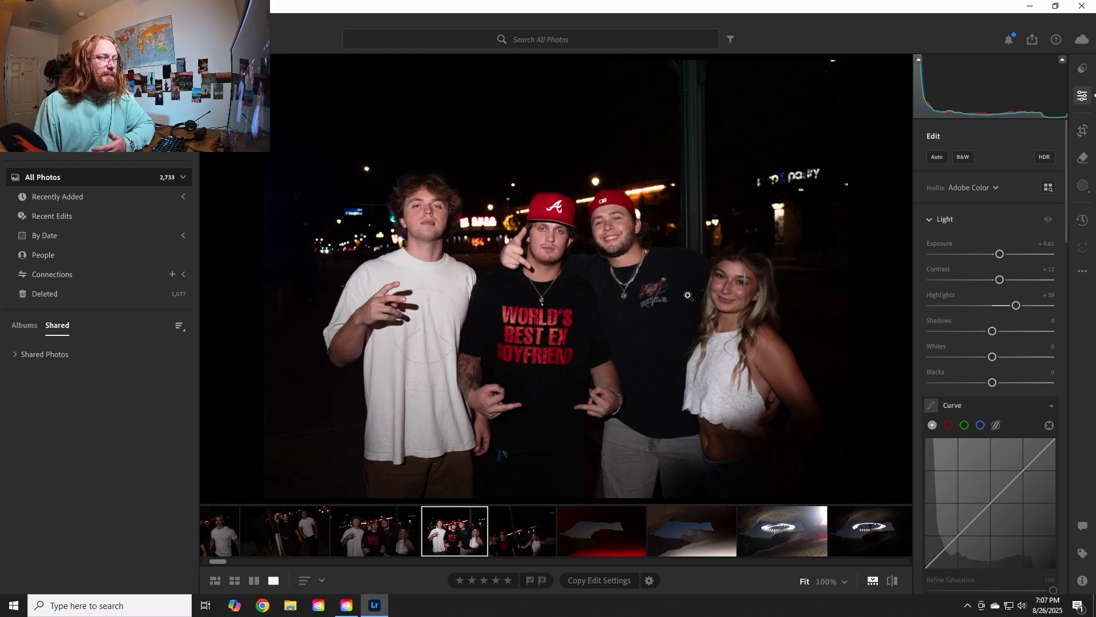
- Inspect the first man's face at 100% zoom and try raising the photo's shadows to +100
{"action": "left_click", "coordinate": [431, 213]}
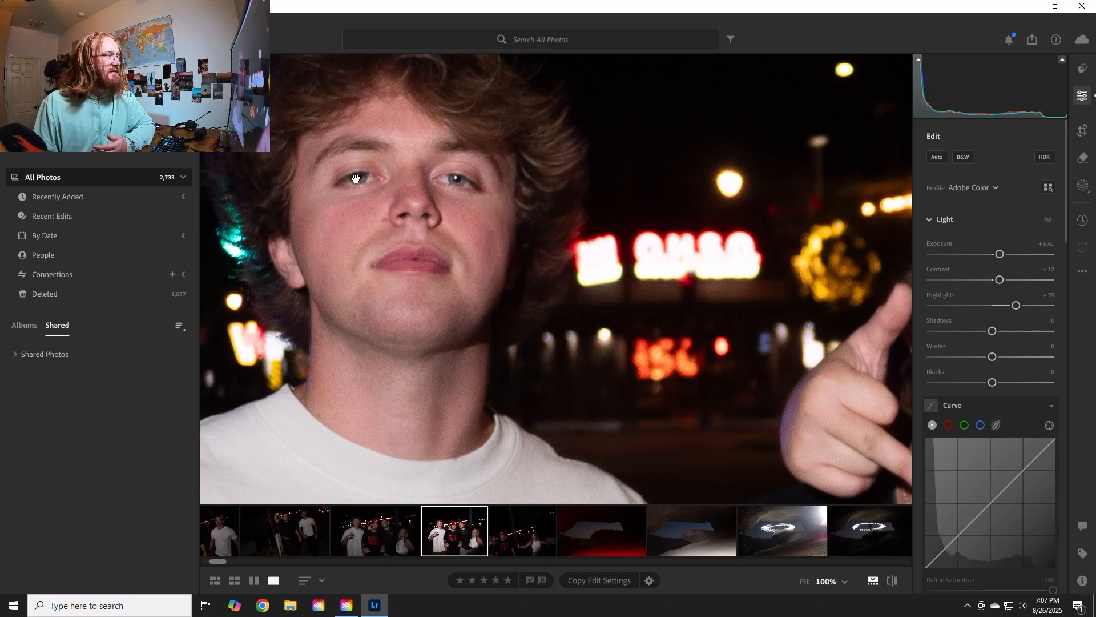
{"action": "left_click", "coordinate": [275, 298]}
{"action": "left_click", "coordinate": [386, 222]}
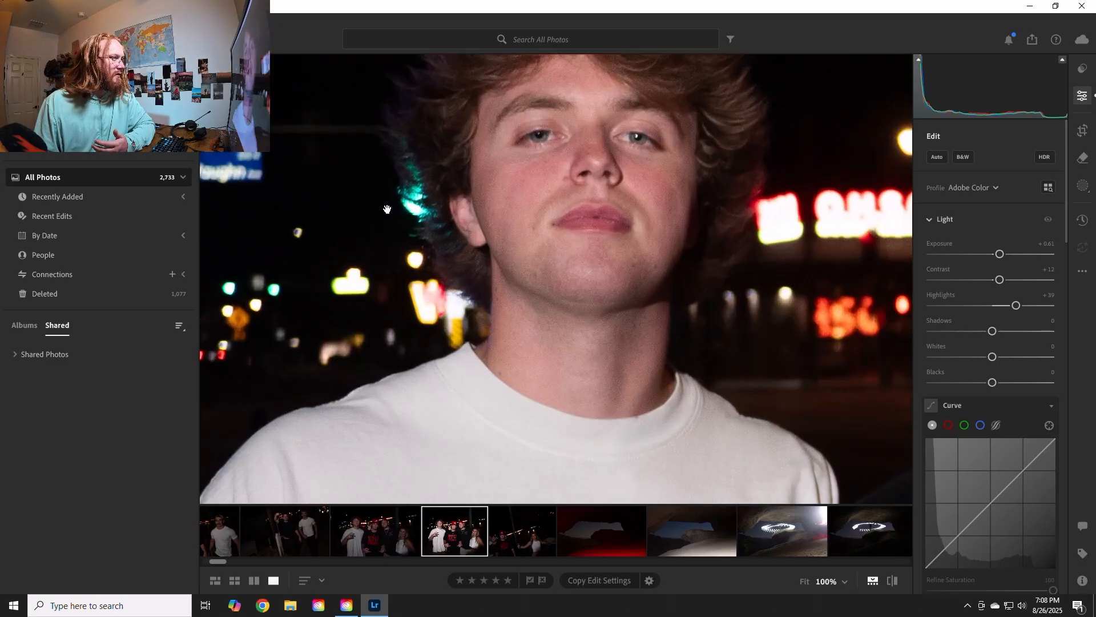
{"action": "left_click", "coordinate": [422, 228]}
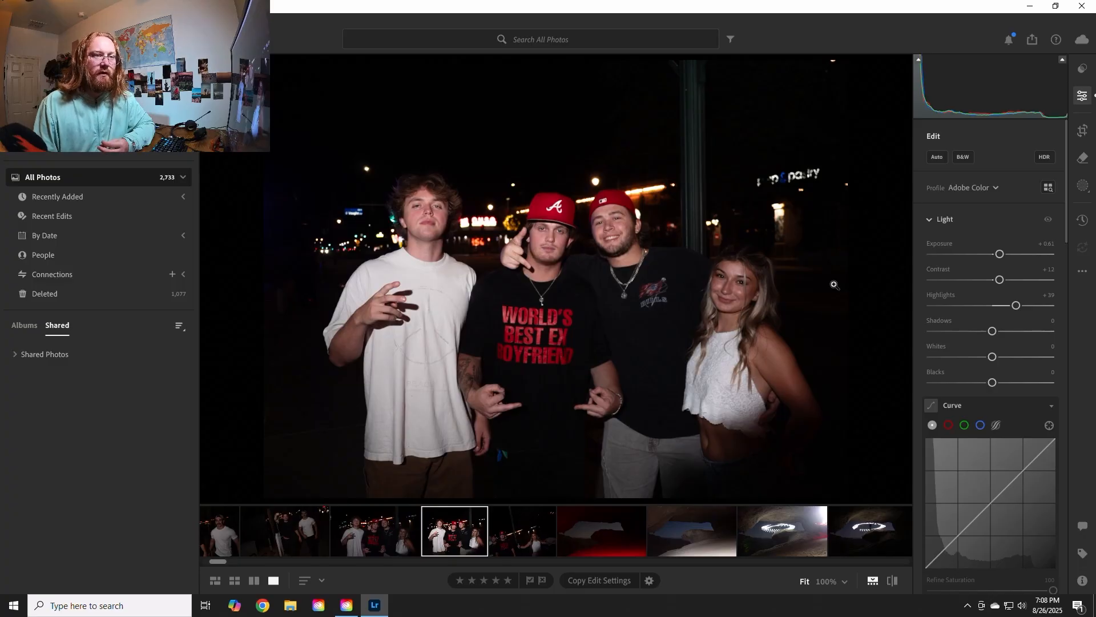
{"action": "left_click_drag", "start_coordinate": [994, 331], "coordinate": [1063, 347]}
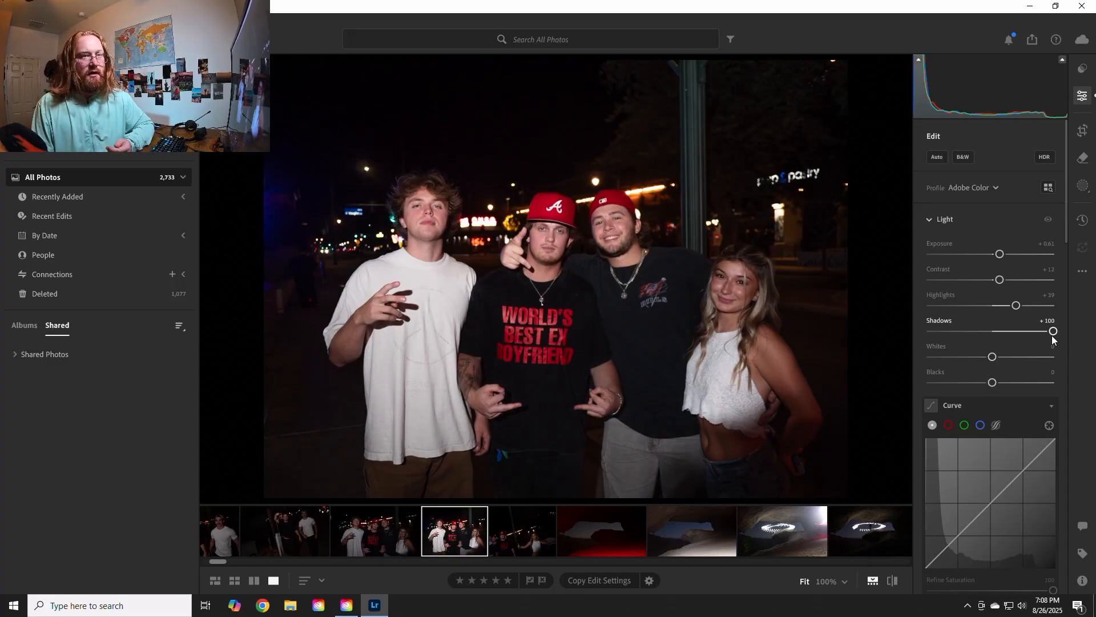
{"action": "left_click_drag", "start_coordinate": [1052, 336], "coordinate": [1023, 327]}
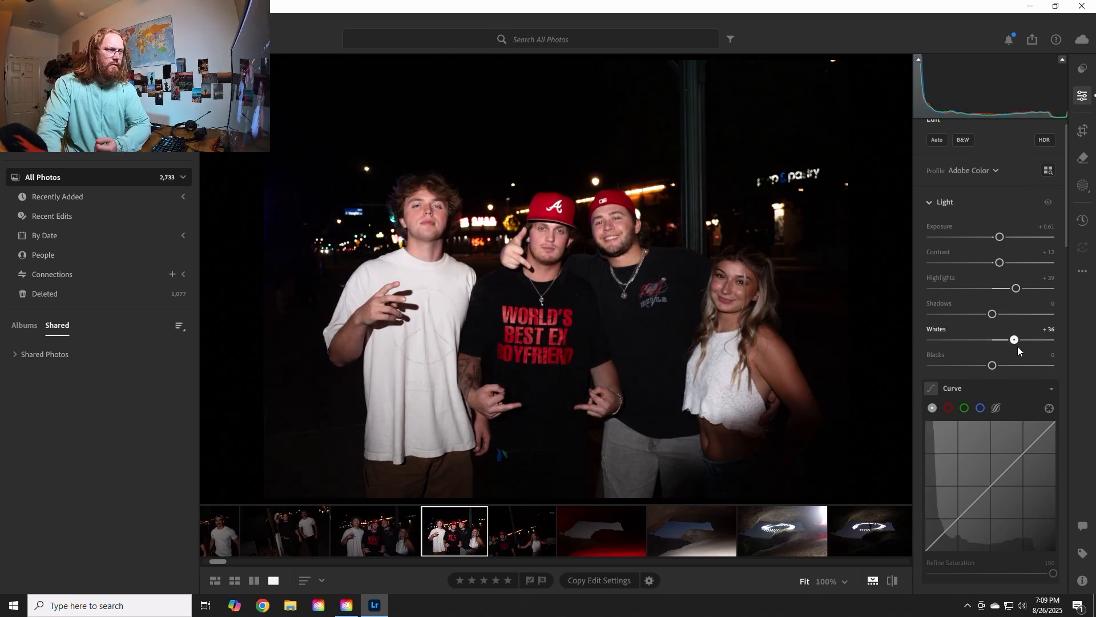
- Set the photo's whites to +10 and blacks to +16, trying stronger values for both first
{"action": "left_click_drag", "start_coordinate": [1018, 346], "coordinate": [1029, 347]}
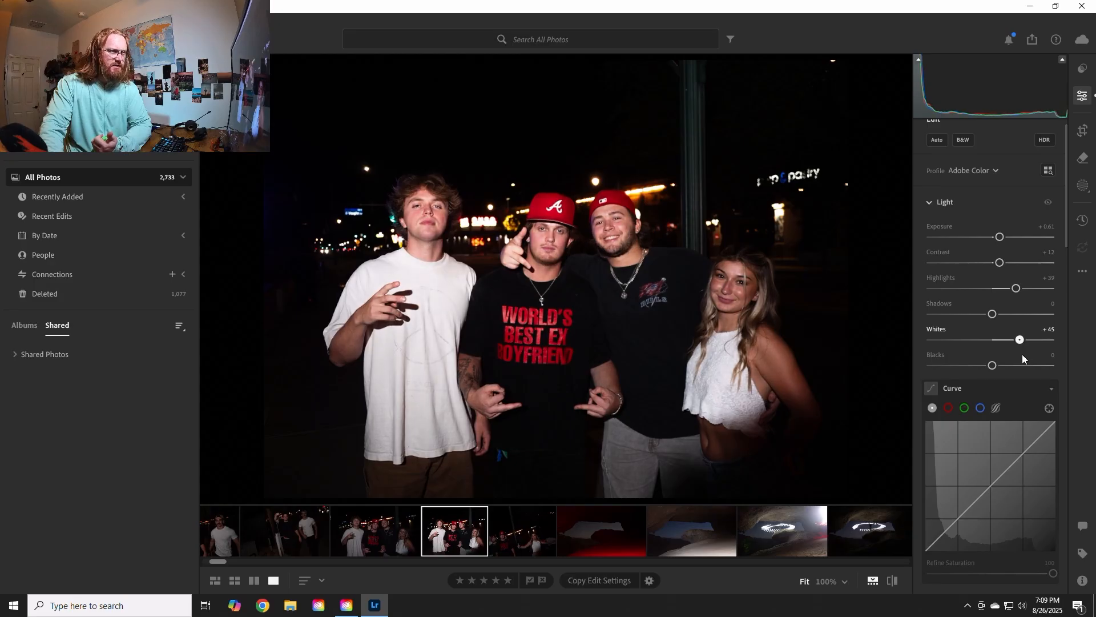
{"action": "left_click_drag", "start_coordinate": [1019, 340], "coordinate": [995, 341]}
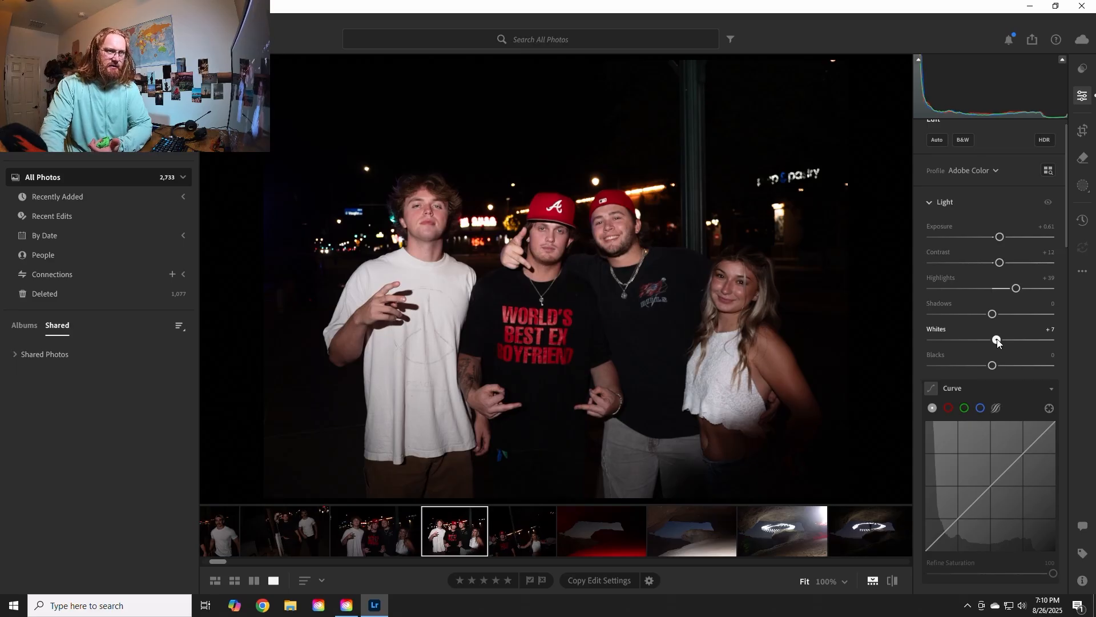
{"action": "left_click_drag", "start_coordinate": [992, 340], "coordinate": [1003, 371]}
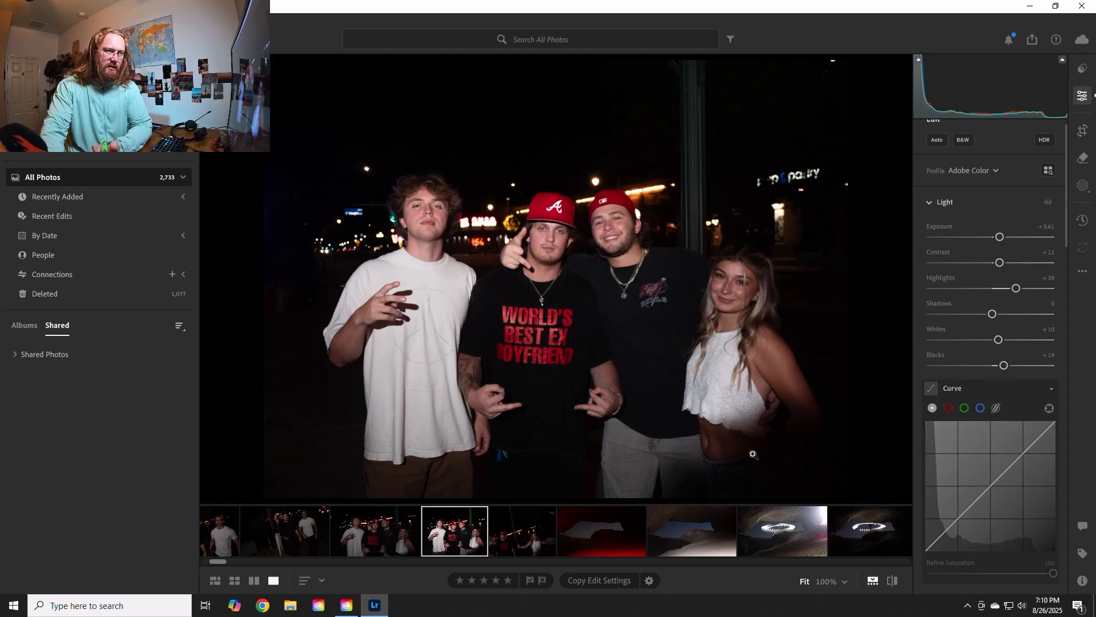
{"action": "left_click_drag", "start_coordinate": [1004, 367], "coordinate": [1001, 366]}
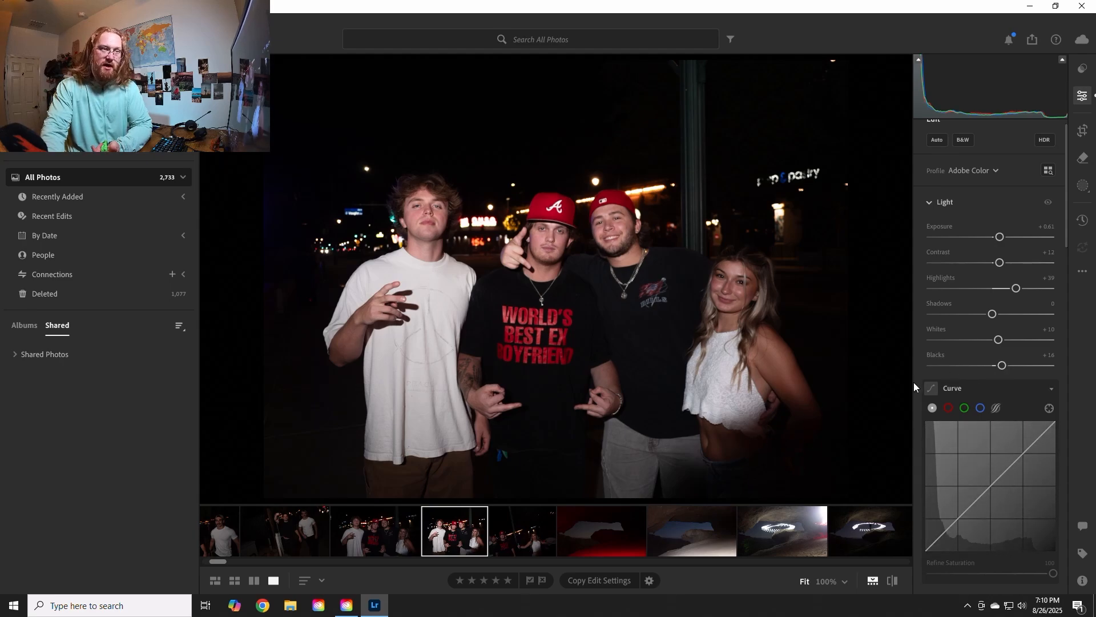
- Shape the tone curve with an anchor near the shadows, a slightly lifted black point, a lowered white point and a midtone point at about 56
{"action": "scroll", "coordinate": [917, 486], "scroll_direction": "down", "scroll_amount": 2}
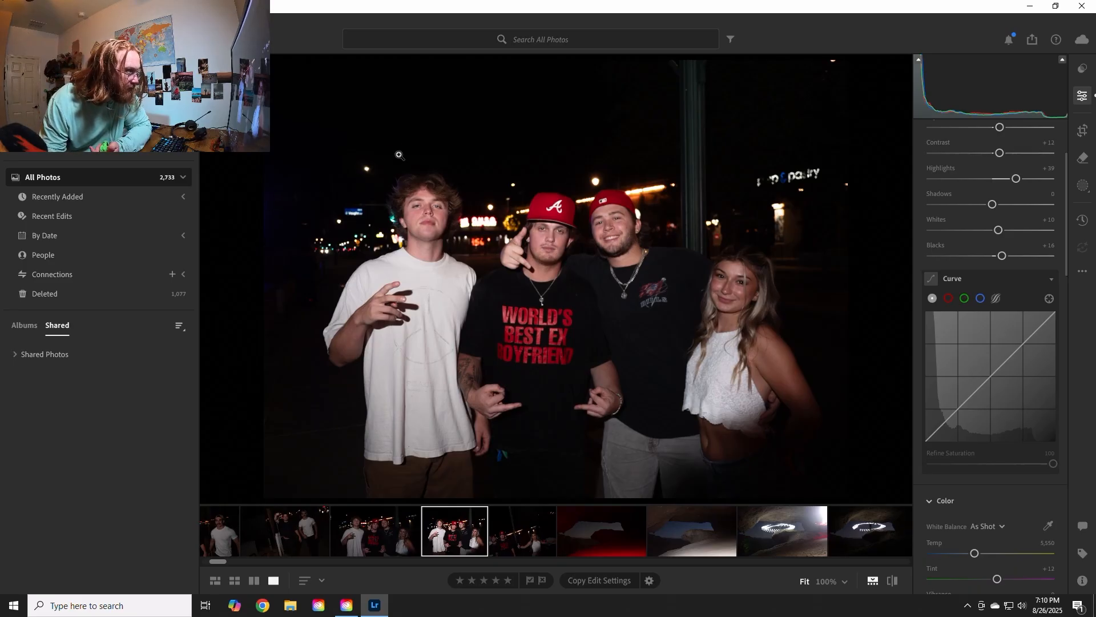
{"action": "left_click", "coordinate": [936, 432]}
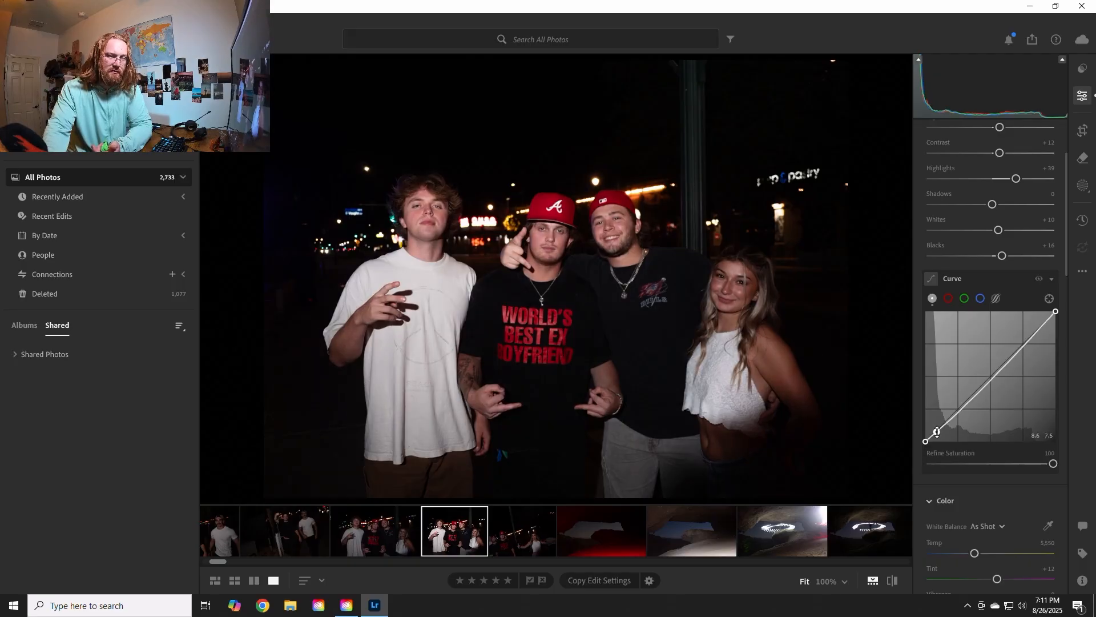
{"action": "left_click_drag", "start_coordinate": [926, 442], "coordinate": [926, 440]}
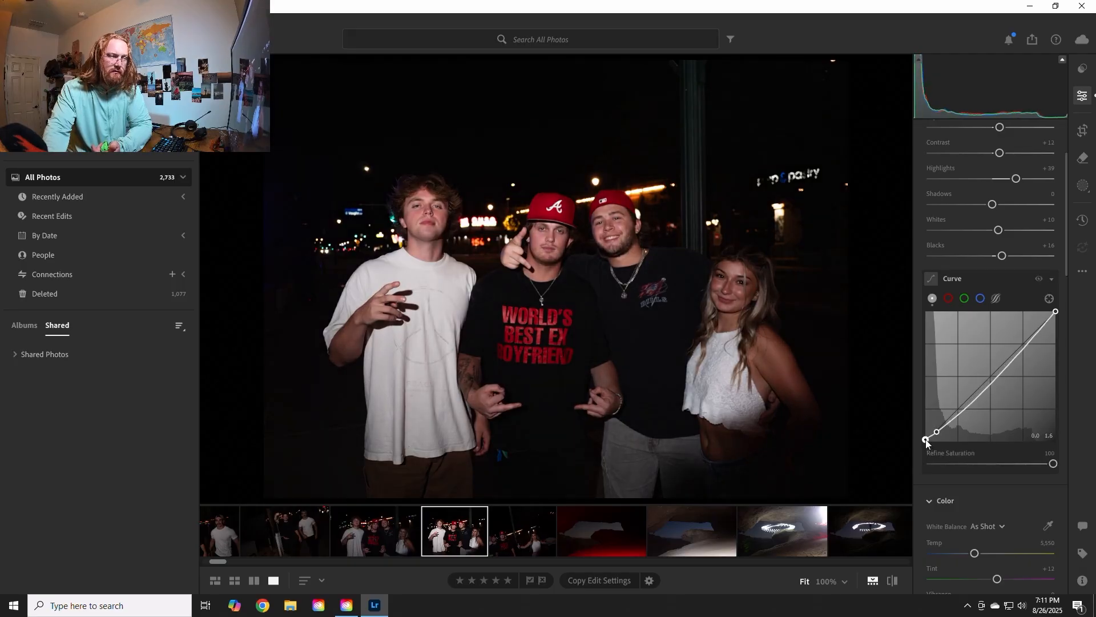
{"action": "left_click_drag", "start_coordinate": [982, 393], "coordinate": [985, 378]}
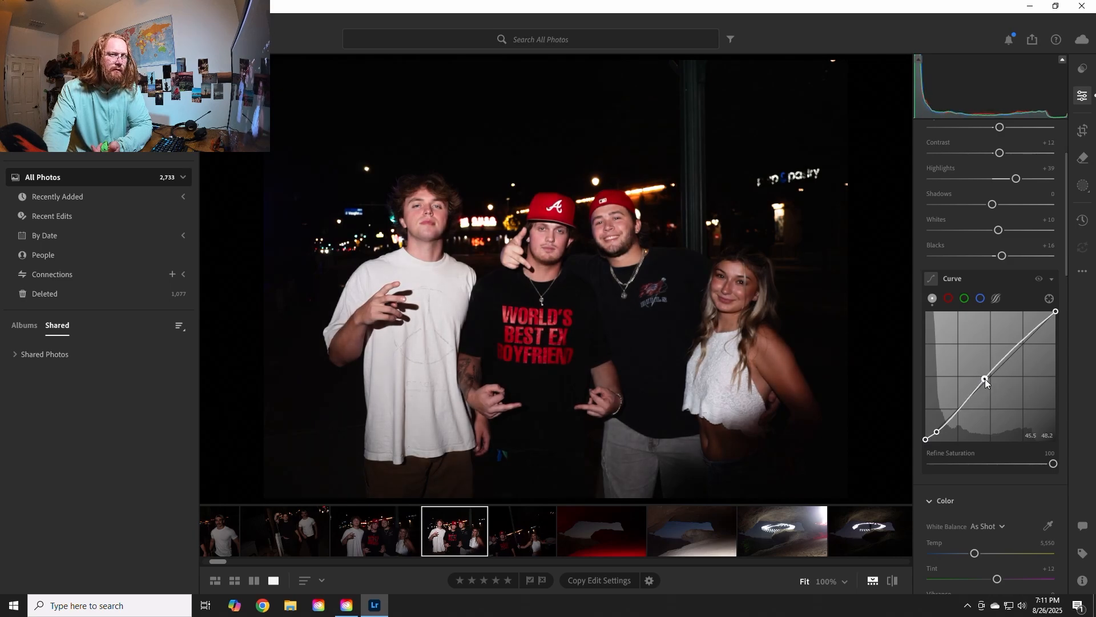
{"action": "mouse_move", "coordinate": [1055, 312]}
{"action": "left_mouse_down"}
{"action": "mouse_move", "coordinate": [1071, 350]}
{"action": "mouse_move", "coordinate": [1075, 321]}
{"action": "left_mouse_up"}
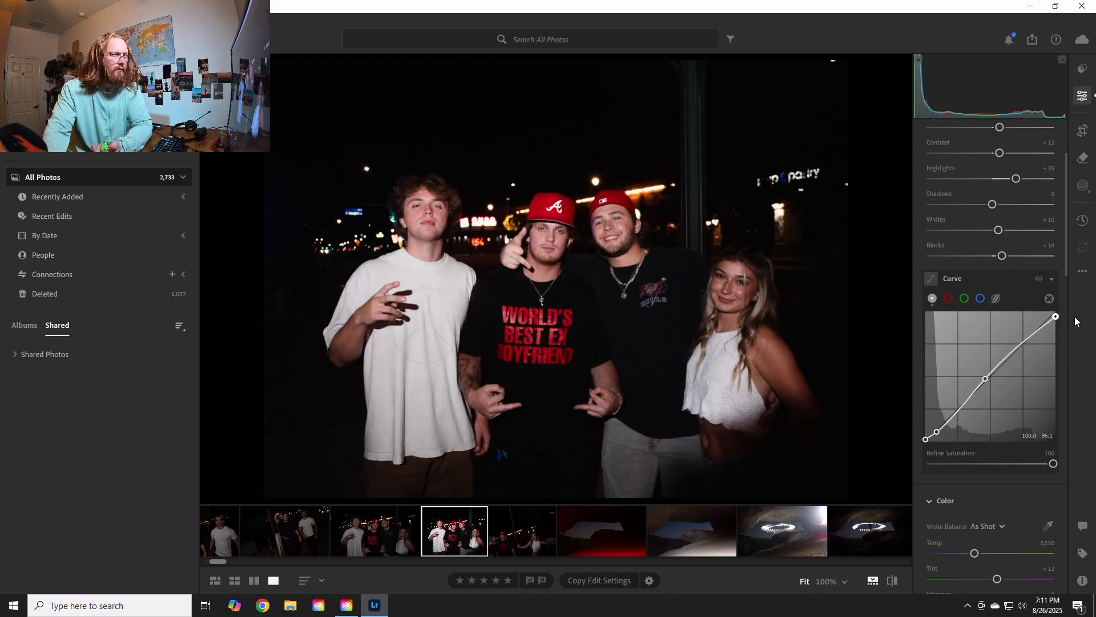
{"action": "left_click_drag", "start_coordinate": [985, 379], "coordinate": [999, 367]}
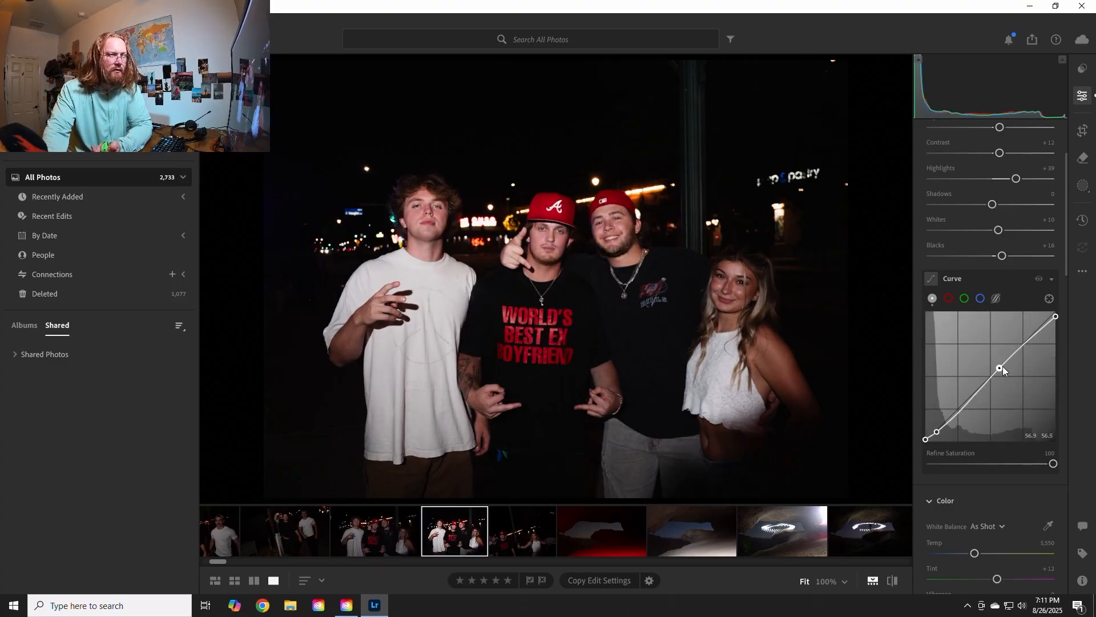
- Raise the midtone point of the main tone curve slightly and adjust the anchor point near the shadows
{"action": "left_click_drag", "start_coordinate": [1002, 365], "coordinate": [1000, 363]}
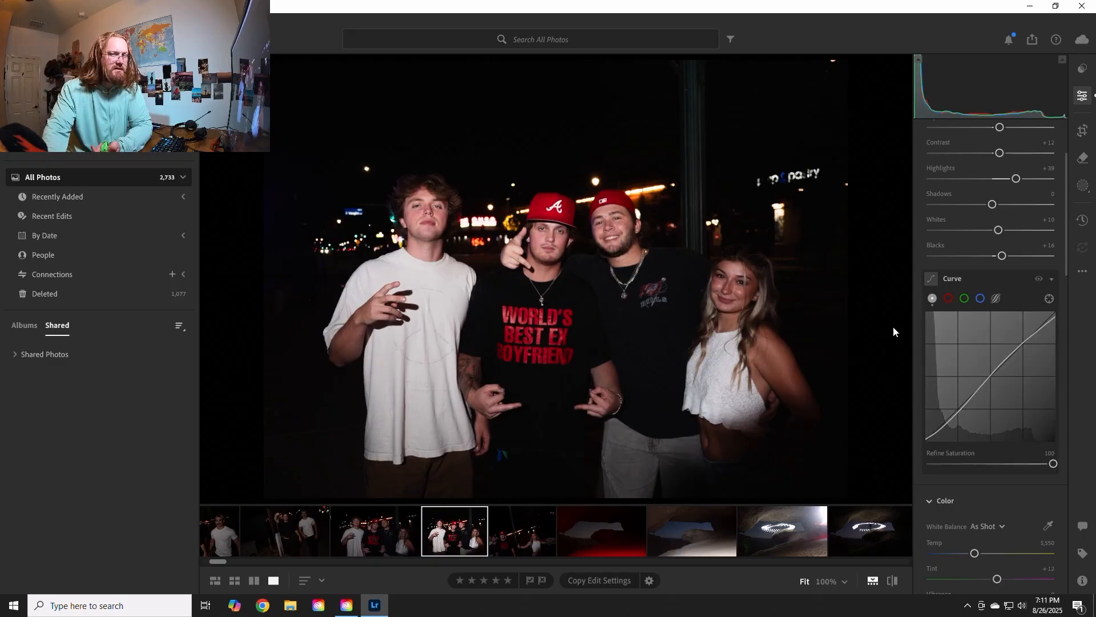
{"action": "mouse_move", "coordinate": [938, 429]}
{"action": "left_mouse_down"}
{"action": "mouse_move", "coordinate": [926, 440]}
{"action": "mouse_move", "coordinate": [926, 427]}
{"action": "mouse_move", "coordinate": [926, 441]}
{"action": "mouse_move", "coordinate": [947, 453]}
{"action": "mouse_move", "coordinate": [920, 435]}
{"action": "left_mouse_up"}
- Shape the blue channel curve with a slightly lifted black point and a midtone point pulled slightly below the diagonal
{"action": "left_click", "coordinate": [980, 301]}
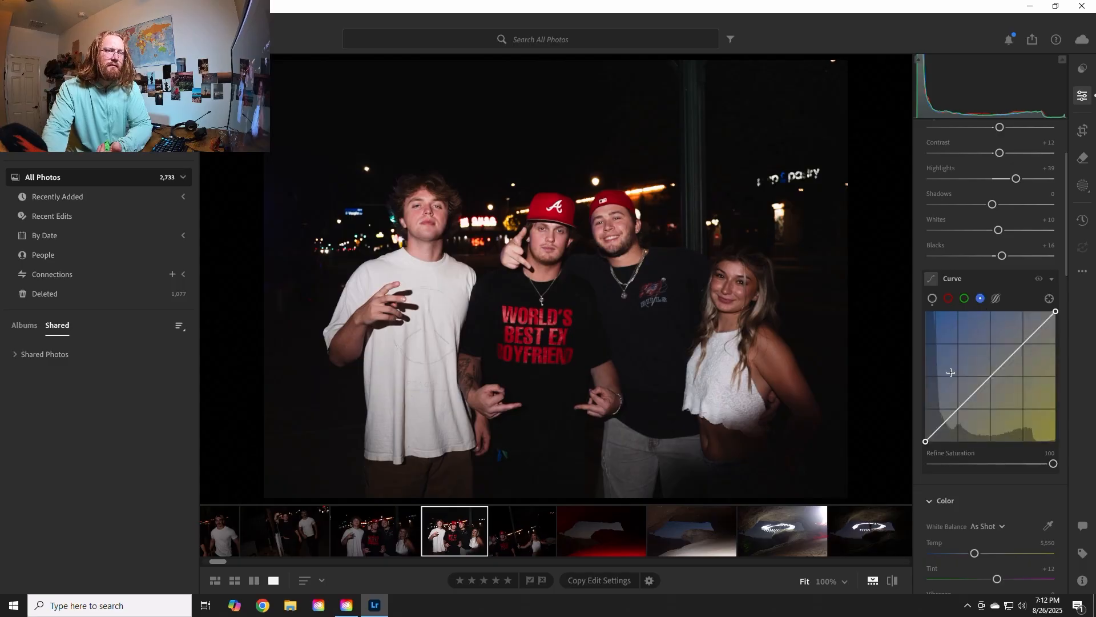
{"action": "left_click_drag", "start_coordinate": [926, 441], "coordinate": [925, 439]}
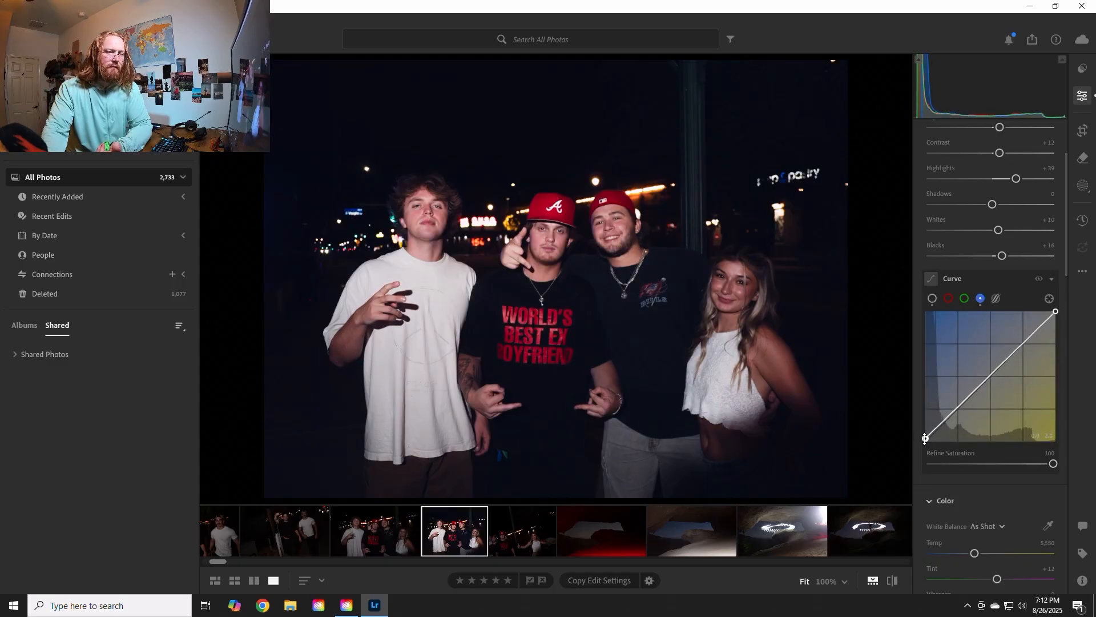
{"action": "left_click", "coordinate": [994, 370]}
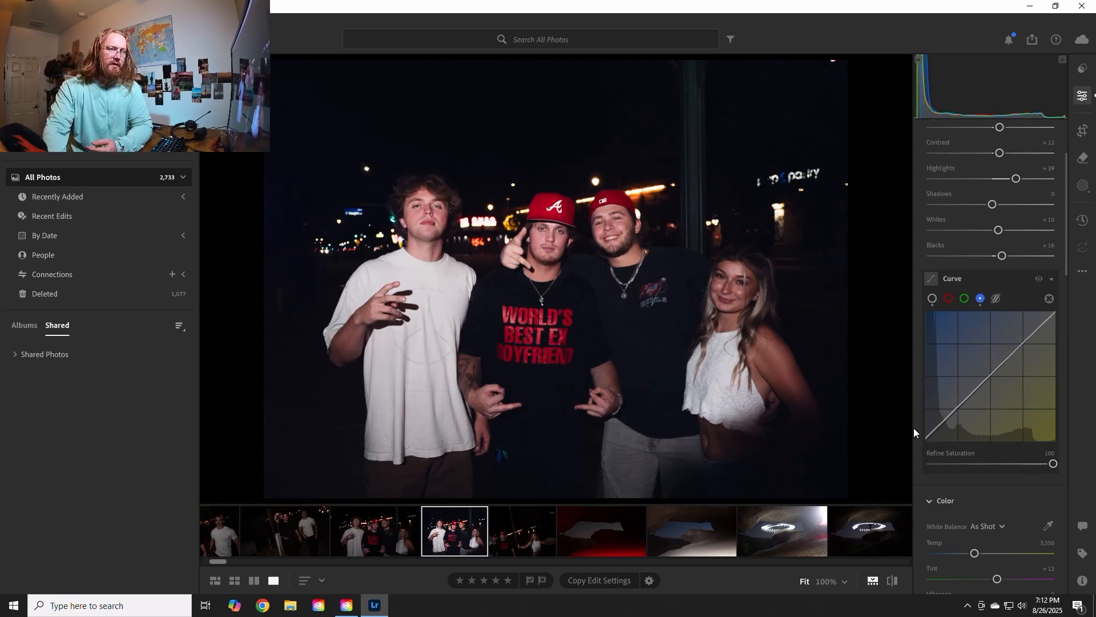
{"action": "left_click_drag", "start_coordinate": [926, 439], "coordinate": [927, 435]}
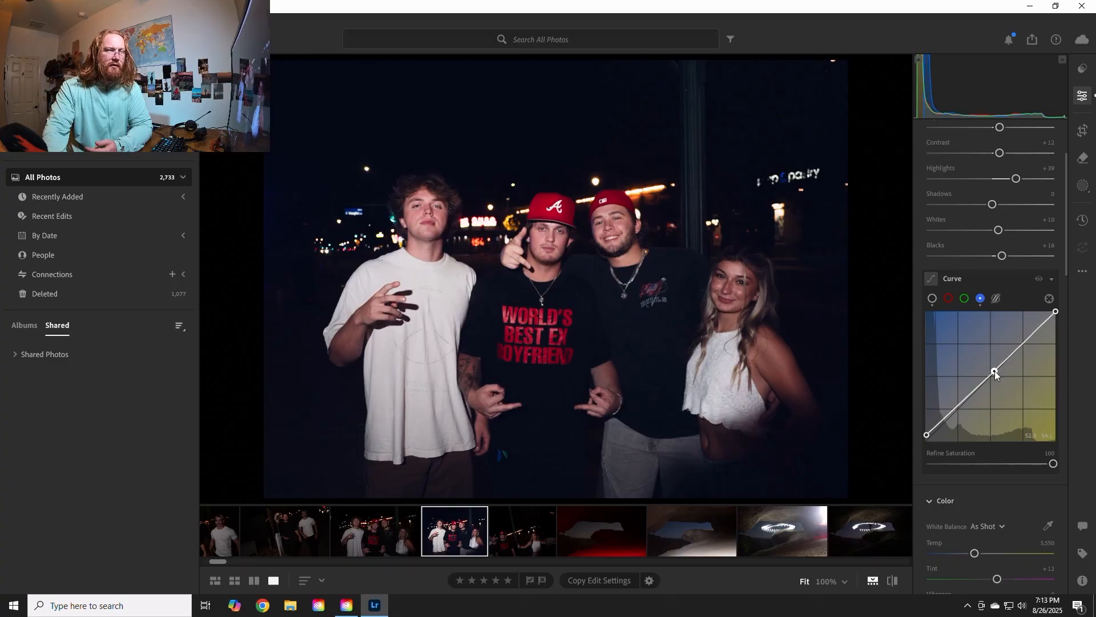
{"action": "left_click_drag", "start_coordinate": [994, 371], "coordinate": [999, 374]}
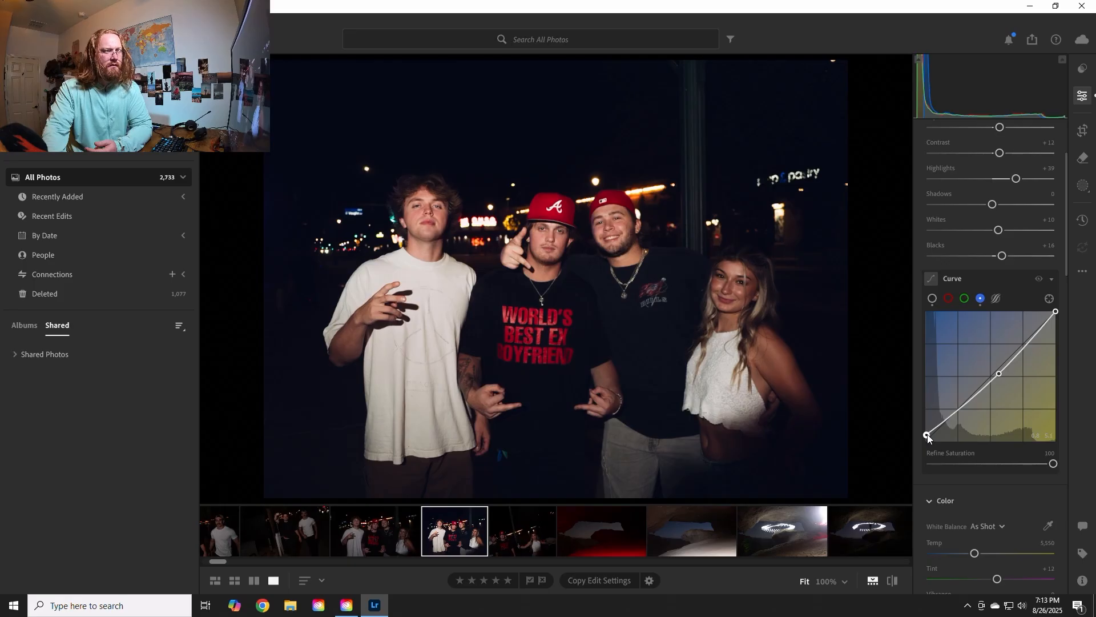
{"action": "left_click_drag", "start_coordinate": [927, 434], "coordinate": [927, 433]}
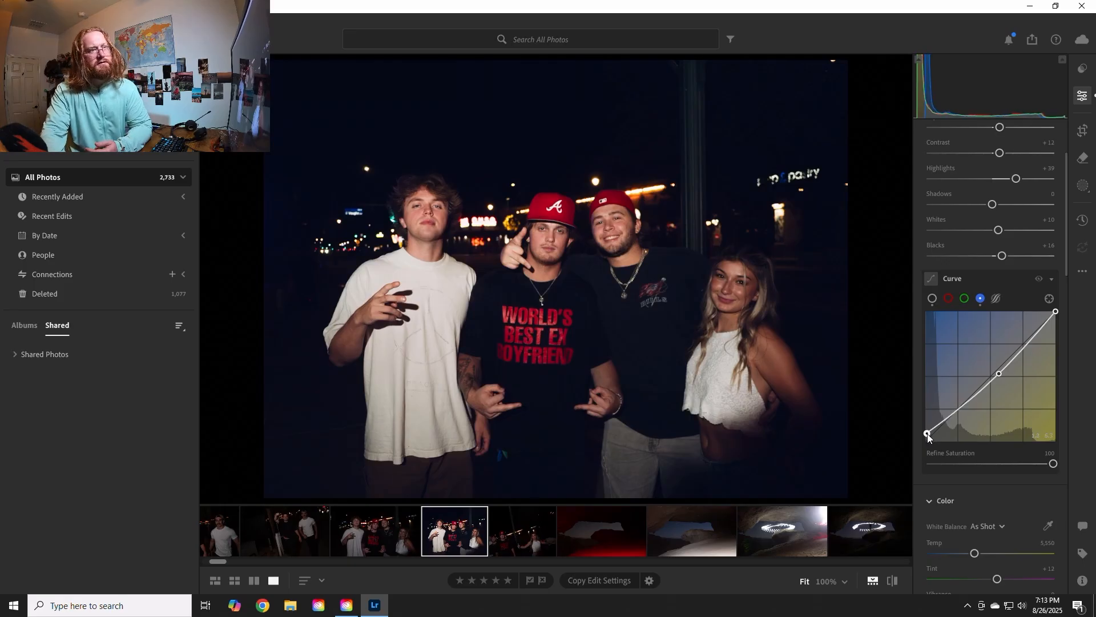
{"action": "left_click_drag", "start_coordinate": [999, 374], "coordinate": [998, 374]}
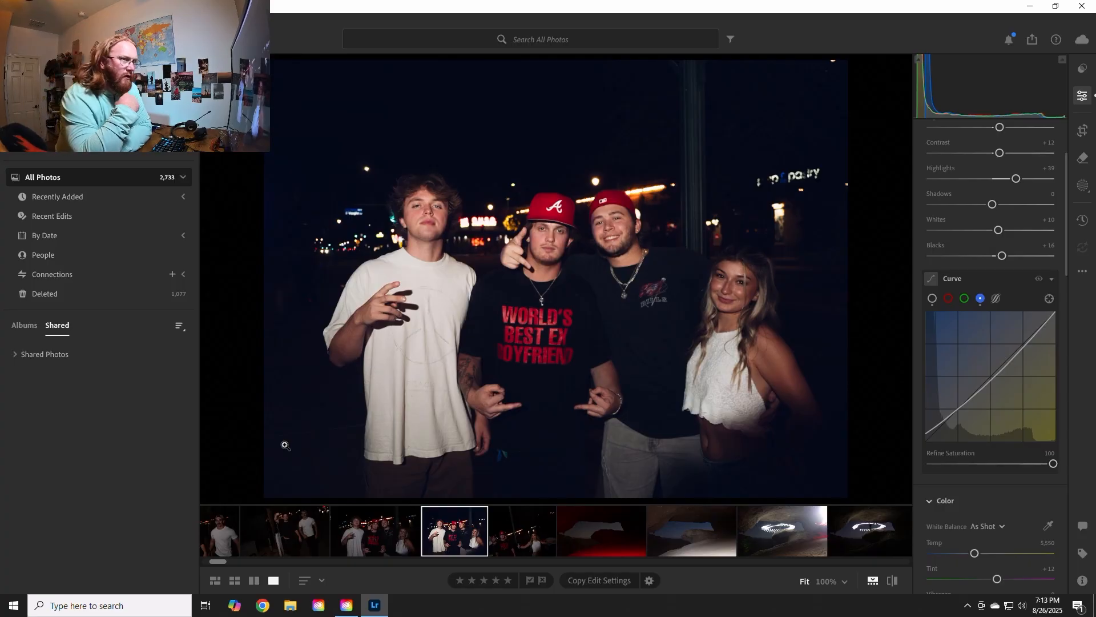
- Shape the red channel curve with a slightly raised midtone point and the black point moved slightly inward along the base
{"action": "left_click", "coordinate": [949, 299]}
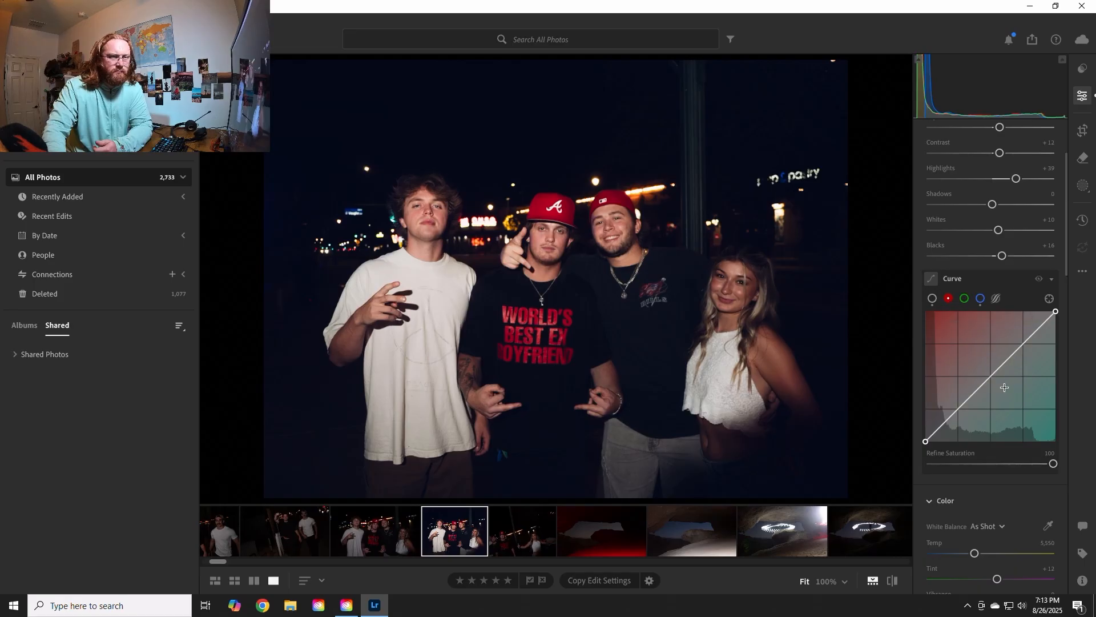
{"action": "left_click_drag", "start_coordinate": [992, 375], "coordinate": [992, 372]}
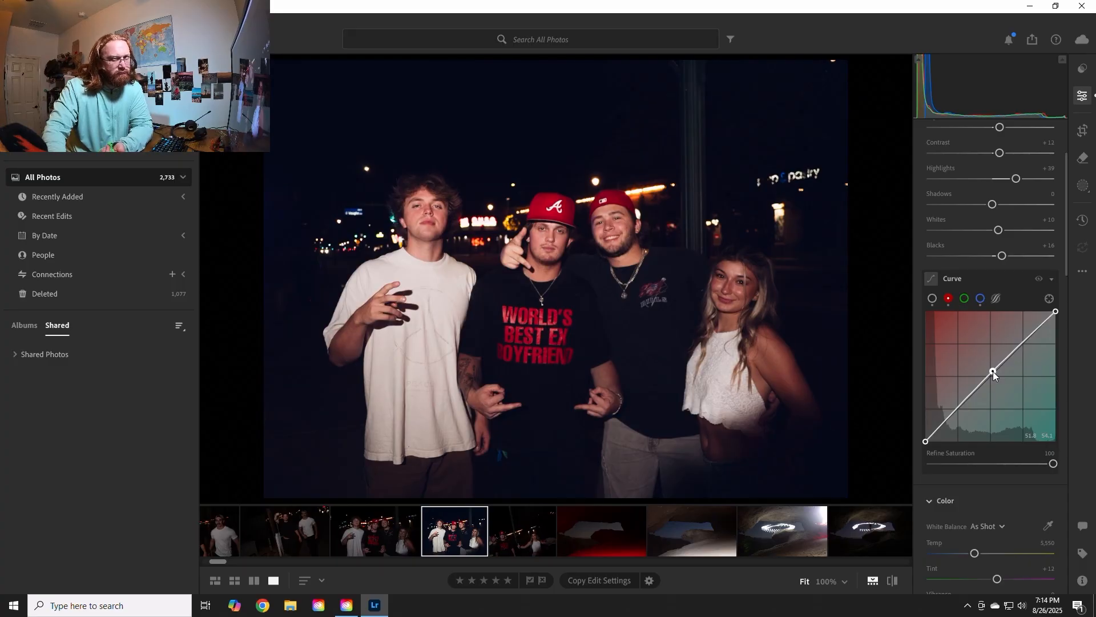
{"action": "left_click_drag", "start_coordinate": [993, 371], "coordinate": [994, 371]}
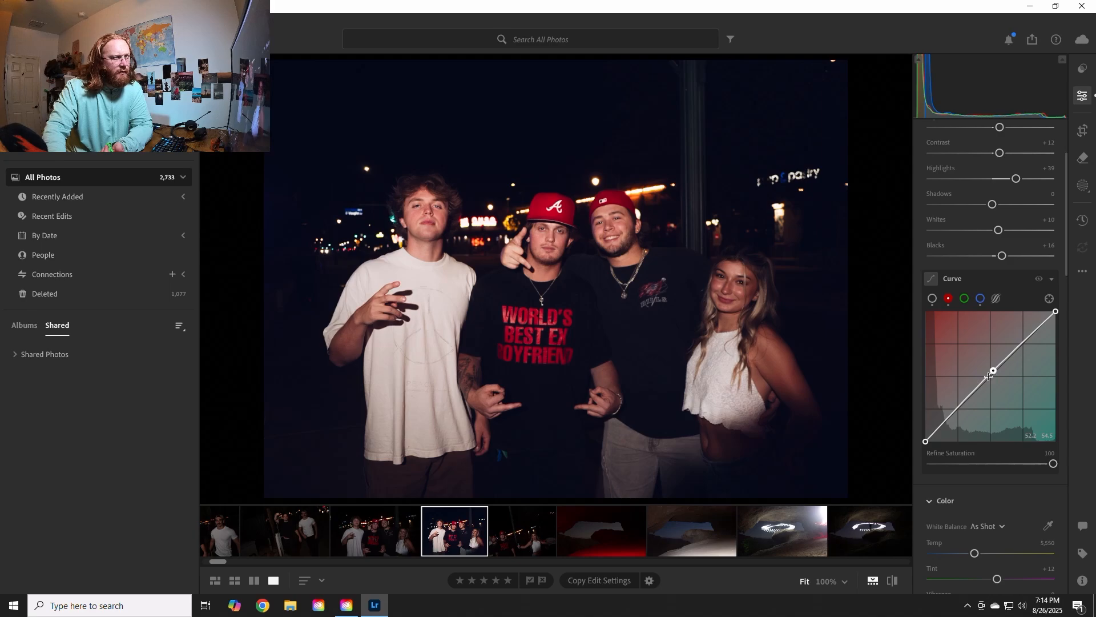
{"action": "left_click_drag", "start_coordinate": [928, 444], "coordinate": [930, 443]}
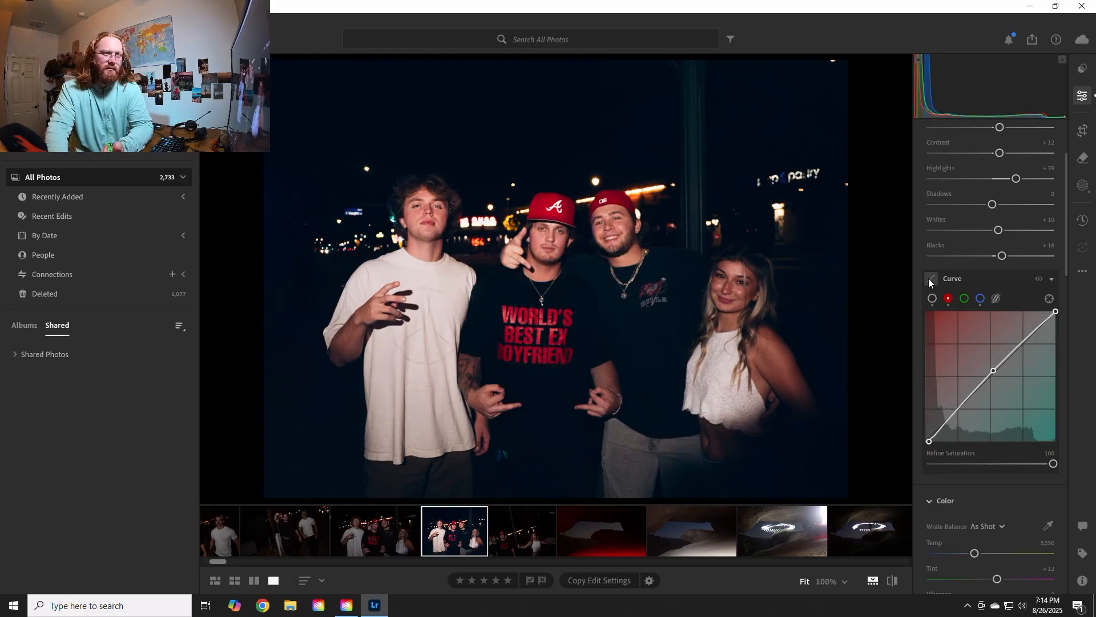
- Try a cooler white balance temperature on the group photo, and return it to 5,550
{"action": "scroll", "coordinate": [922, 519], "scroll_direction": "down", "scroll_amount": 3}
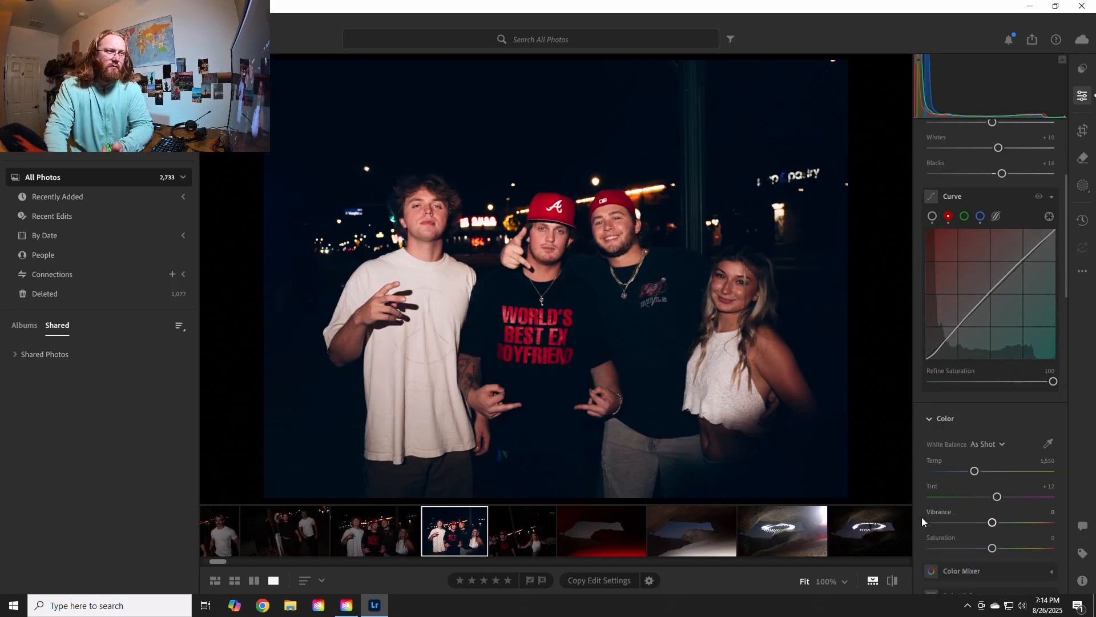
{"action": "scroll", "coordinate": [919, 511], "scroll_direction": "down", "scroll_amount": 3}
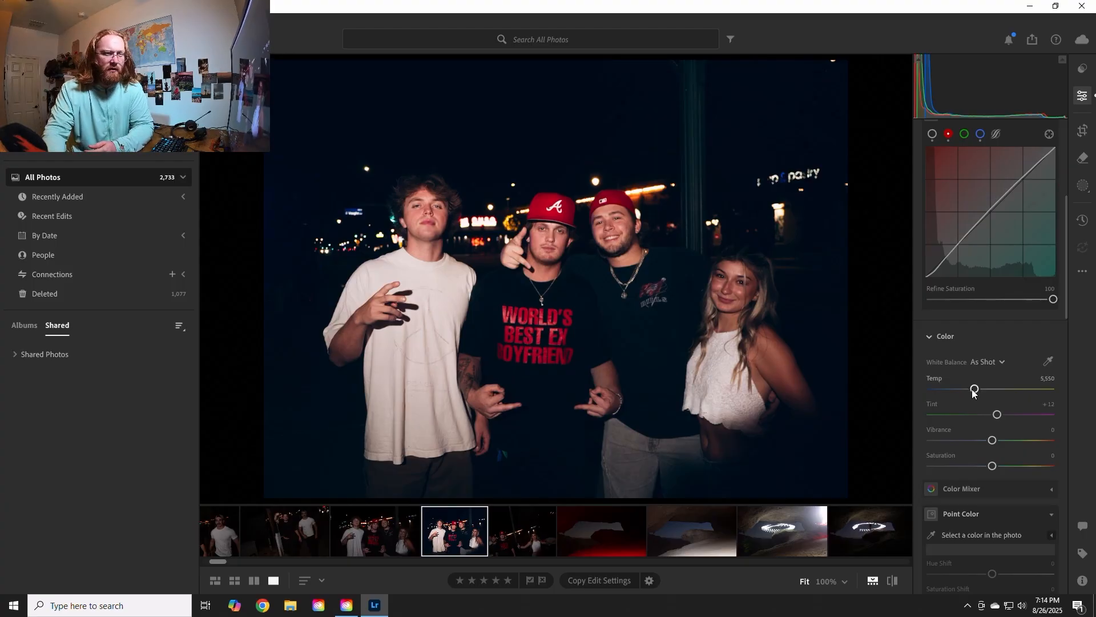
{"action": "left_click_drag", "start_coordinate": [973, 393], "coordinate": [936, 420]}
{"action": "double_click", "coordinate": [937, 391]}
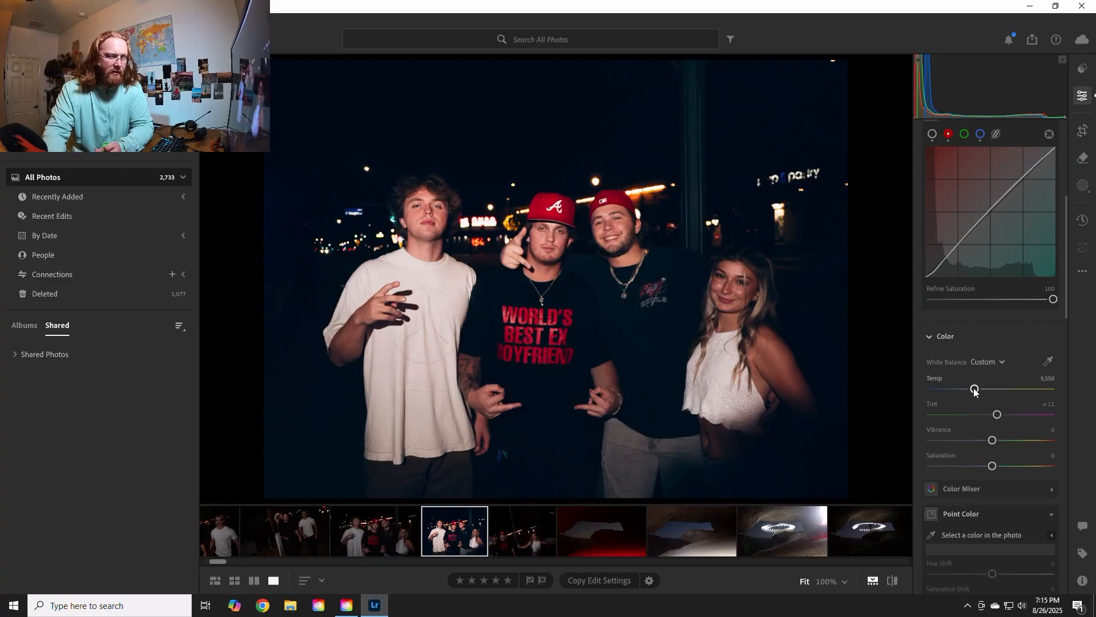
{"action": "left_click_drag", "start_coordinate": [974, 389], "coordinate": [974, 389]}
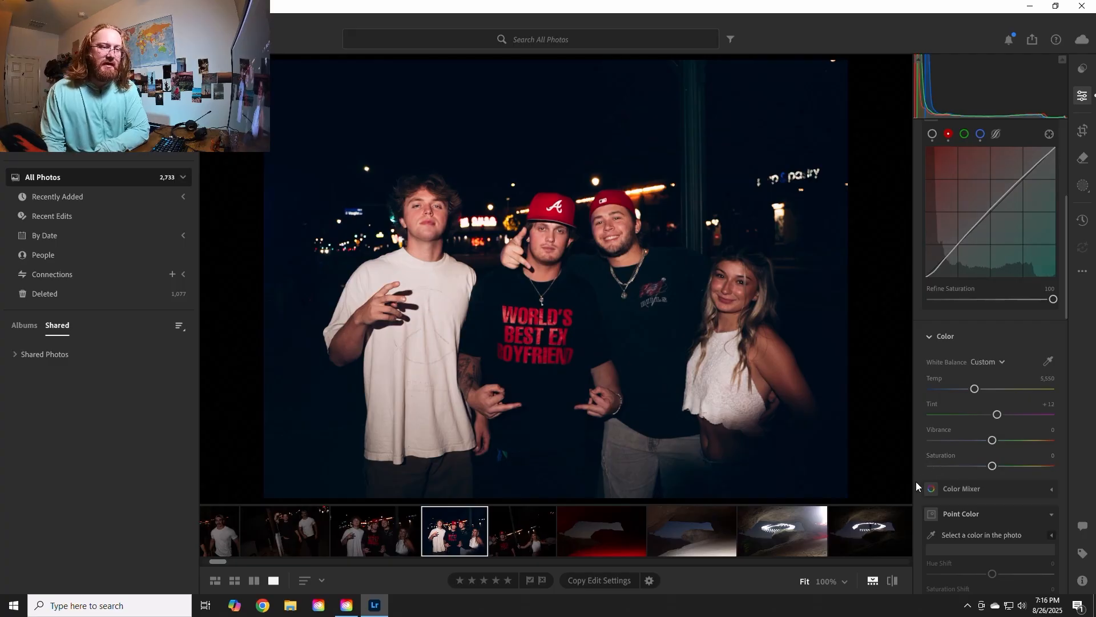
- Set the photo's saturation to +7 and vibrance to +12, trying saturation at -100 and -13 first
{"action": "left_click_drag", "start_coordinate": [992, 465], "coordinate": [909, 485]}
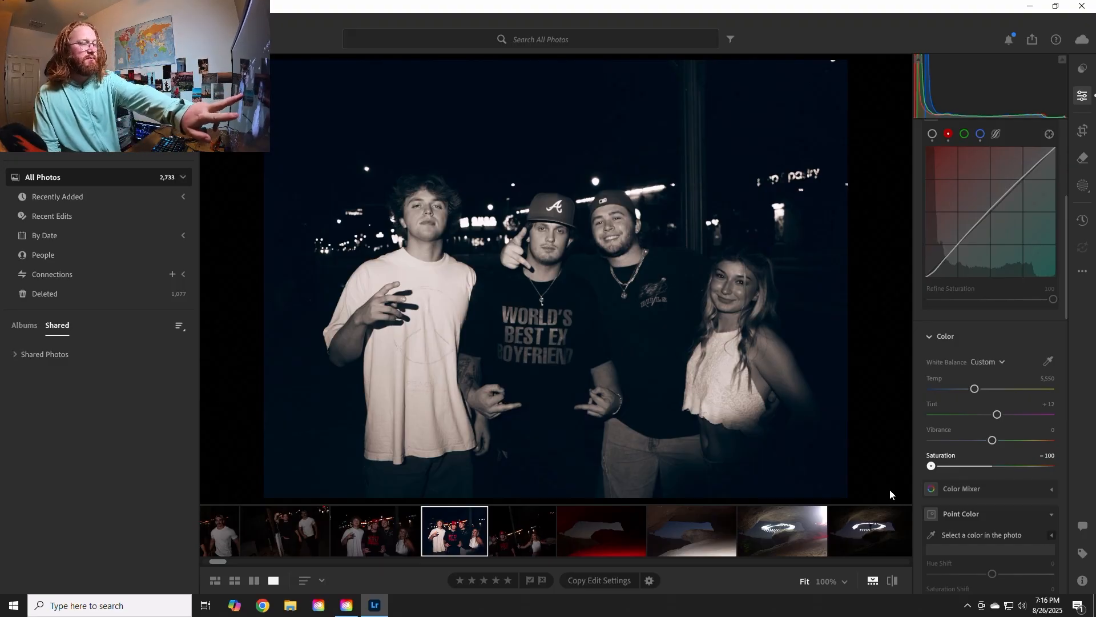
{"action": "left_click_drag", "start_coordinate": [932, 466], "coordinate": [984, 473]}
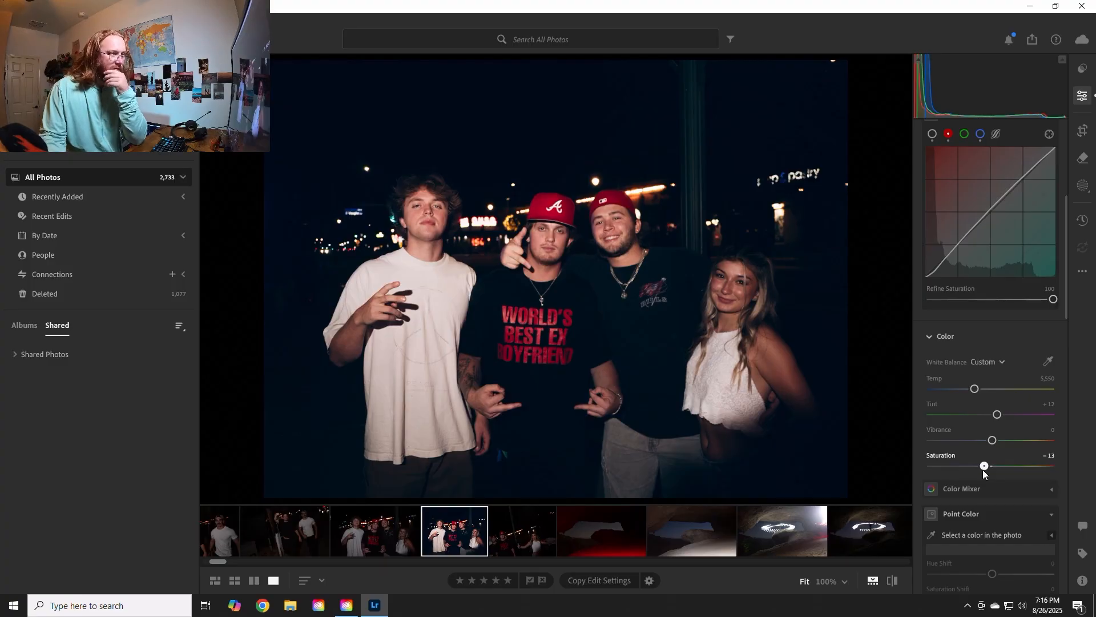
{"action": "left_click_drag", "start_coordinate": [984, 472], "coordinate": [996, 470]}
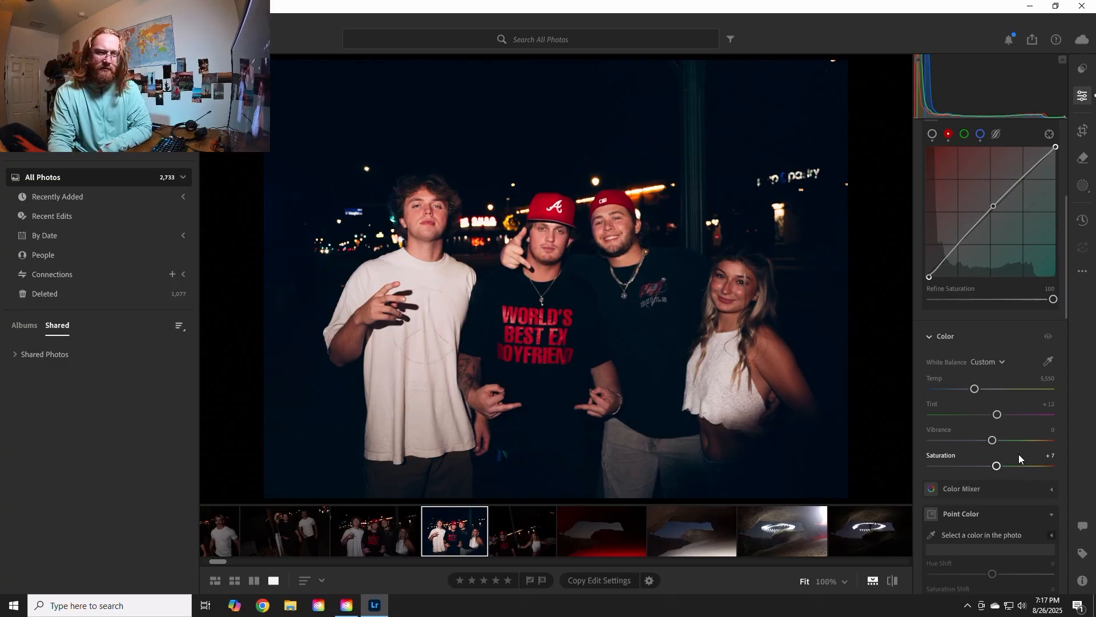
{"action": "mouse_move", "coordinate": [992, 440]}
{"action": "left_mouse_down"}
{"action": "mouse_move", "coordinate": [1056, 440]}
{"action": "mouse_move", "coordinate": [912, 451]}
{"action": "mouse_move", "coordinate": [984, 454]}
{"action": "mouse_move", "coordinate": [907, 461]}
{"action": "mouse_move", "coordinate": [982, 443]}
{"action": "mouse_move", "coordinate": [1000, 453]}
{"action": "left_mouse_up"}
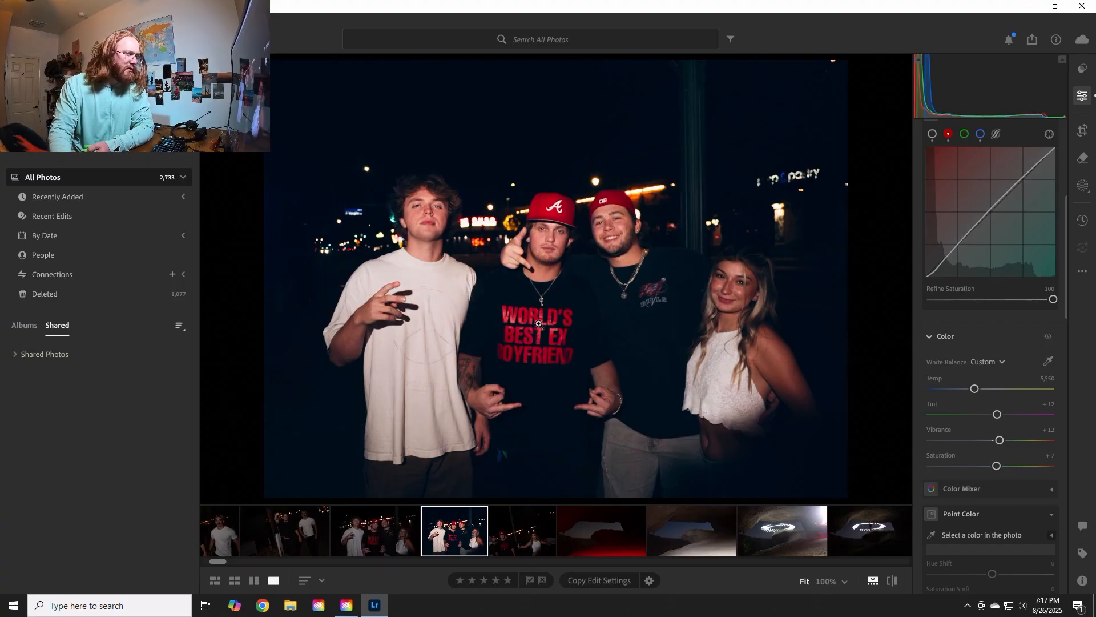
- Sample the first man's skin tone as a point color, and set its hue shift to +17 and saturation shift to -7
{"action": "scroll", "coordinate": [924, 474], "scroll_direction": "down", "scroll_amount": 1}
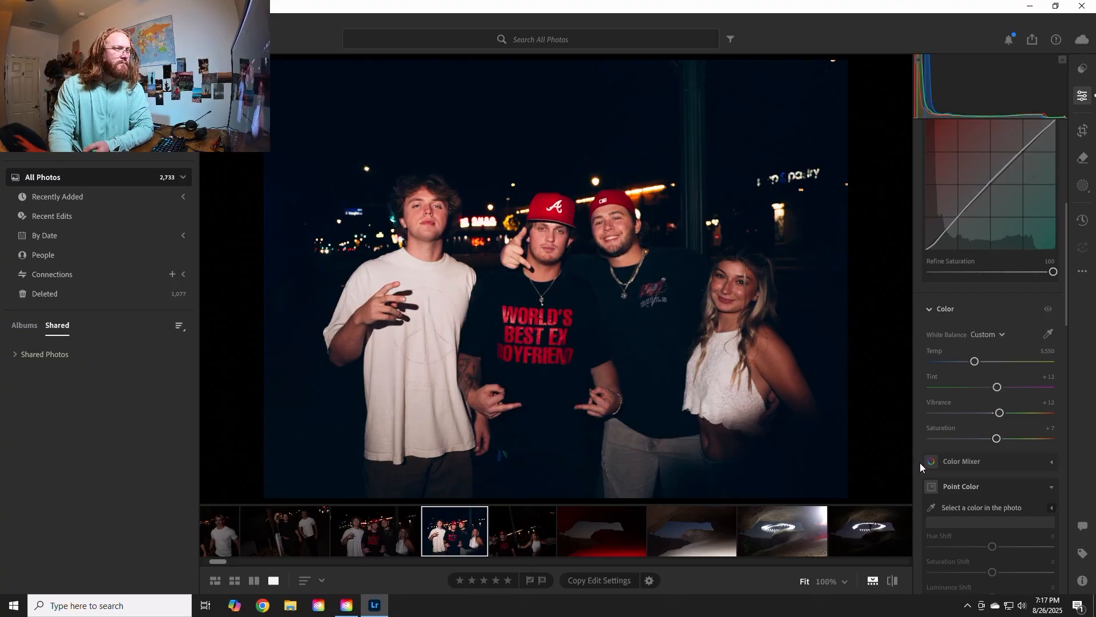
{"action": "scroll", "coordinate": [925, 451], "scroll_direction": "up", "scroll_amount": 1}
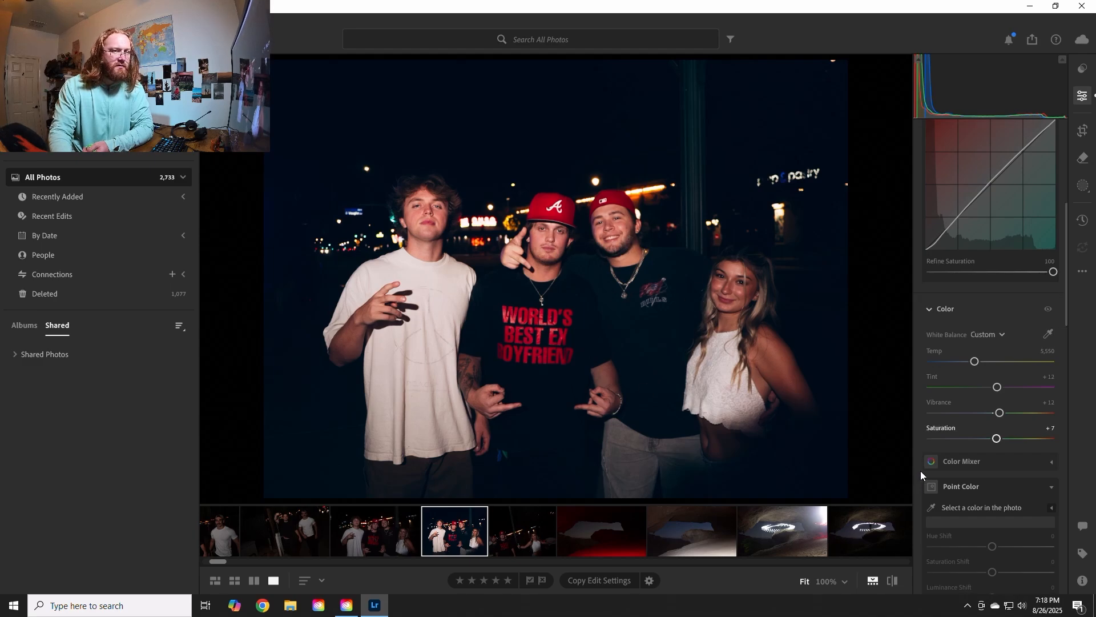
{"action": "scroll", "coordinate": [921, 470], "scroll_direction": "down", "scroll_amount": 2}
{"action": "scroll", "coordinate": [942, 474], "scroll_direction": "down", "scroll_amount": 1}
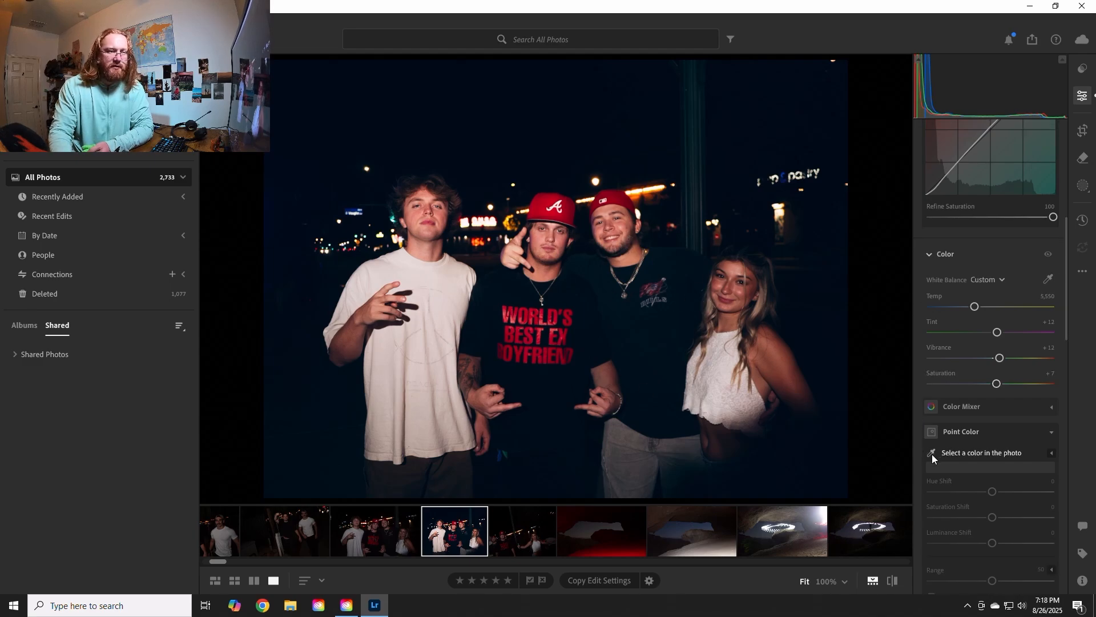
{"action": "left_click", "coordinate": [932, 454]}
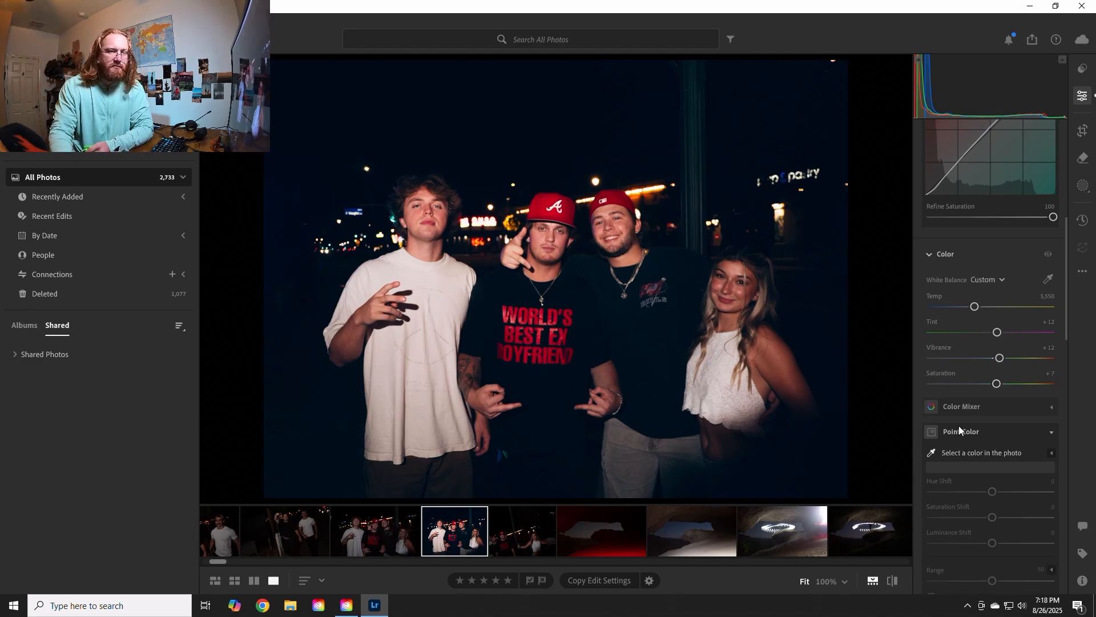
{"action": "left_click", "coordinate": [426, 221]}
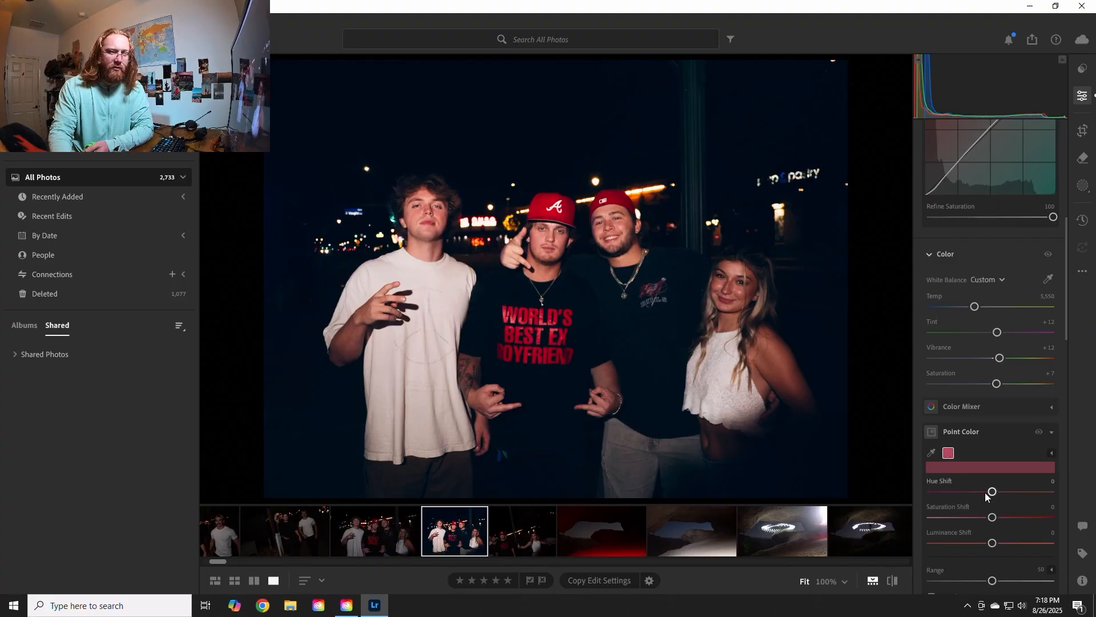
{"action": "mouse_move", "coordinate": [988, 490]}
{"action": "left_mouse_down"}
{"action": "mouse_move", "coordinate": [947, 493]}
{"action": "mouse_move", "coordinate": [999, 494]}
{"action": "left_mouse_up"}
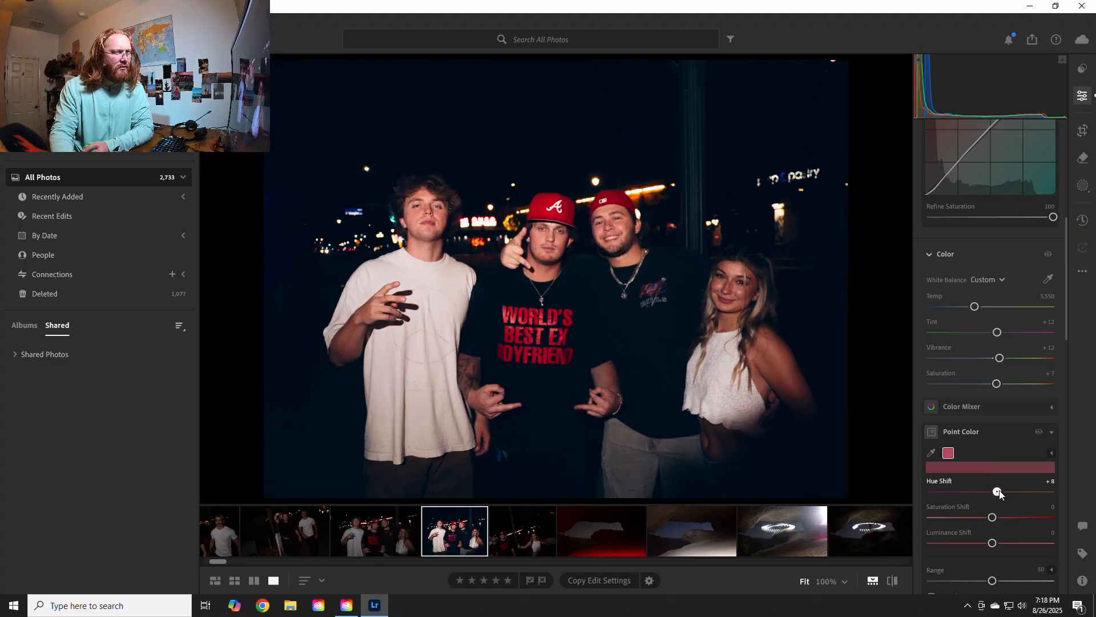
{"action": "left_click_drag", "start_coordinate": [1000, 494], "coordinate": [1021, 496]}
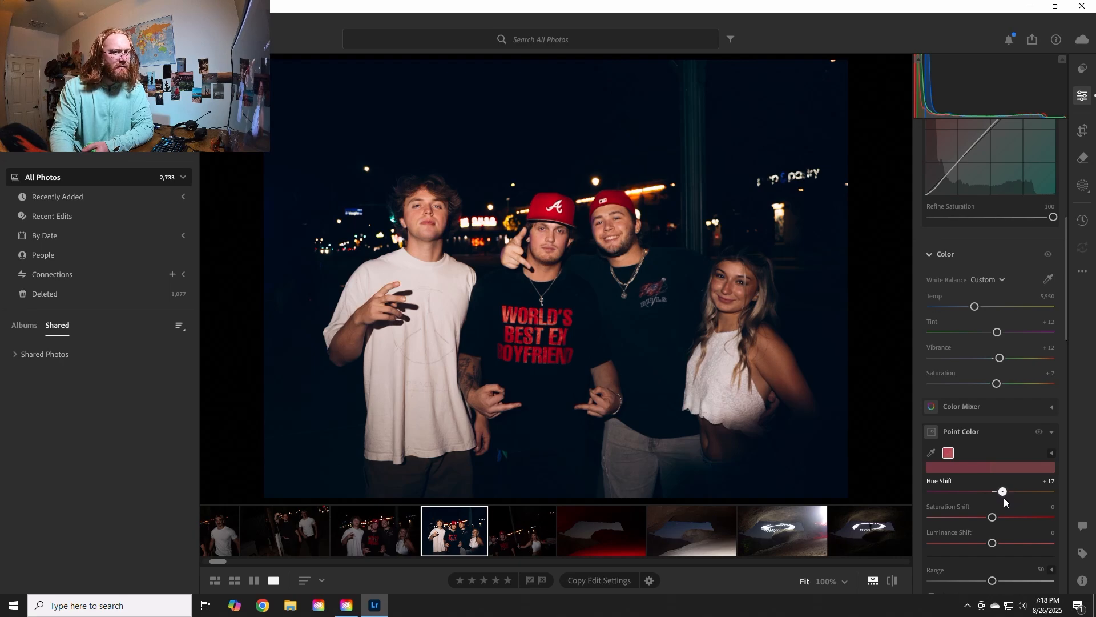
{"action": "left_click_drag", "start_coordinate": [992, 517], "coordinate": [988, 518]}
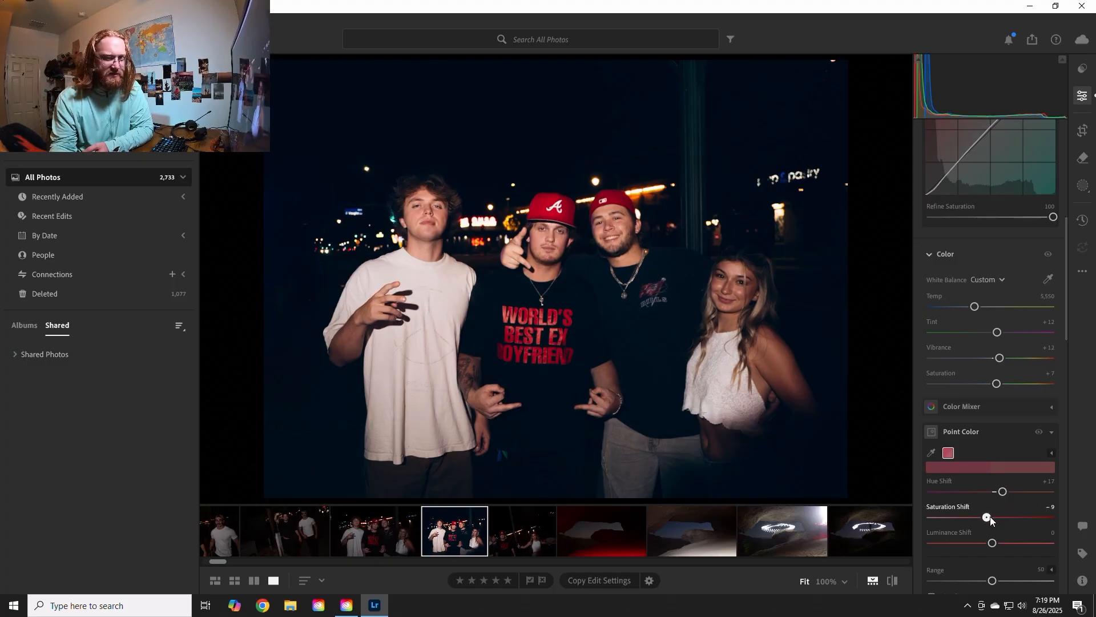
{"action": "left_click_drag", "start_coordinate": [990, 517], "coordinate": [991, 517]}
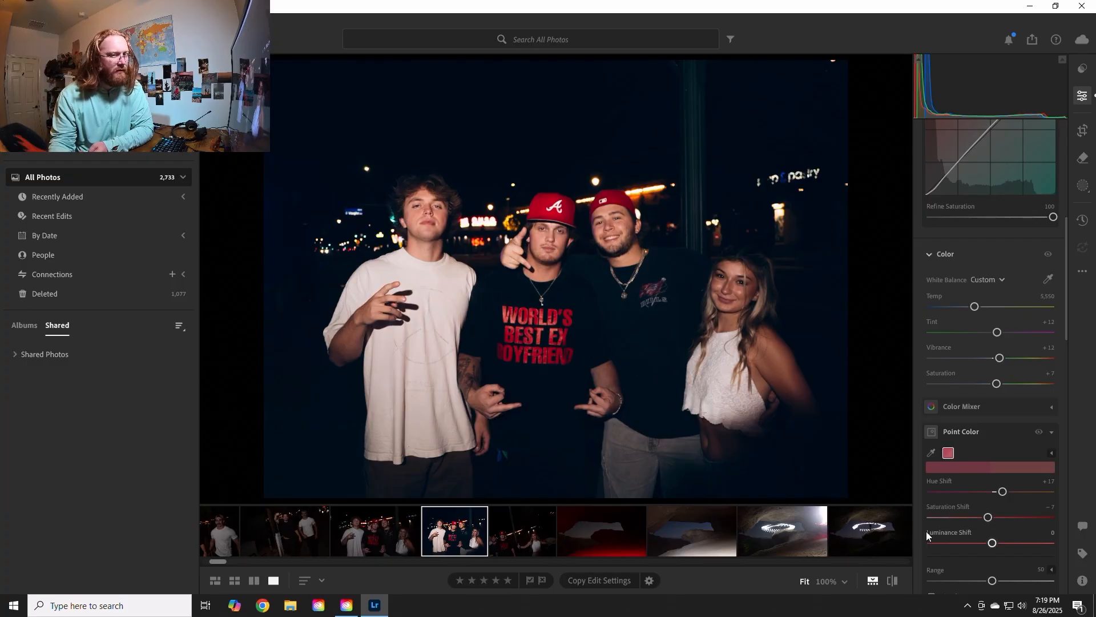
- Try a slight blue tint in the photo's shadows with color grading
{"action": "scroll", "coordinate": [922, 562], "scroll_direction": "down", "scroll_amount": 1}
{"action": "scroll", "coordinate": [925, 565], "scroll_direction": "down", "scroll_amount": 7}
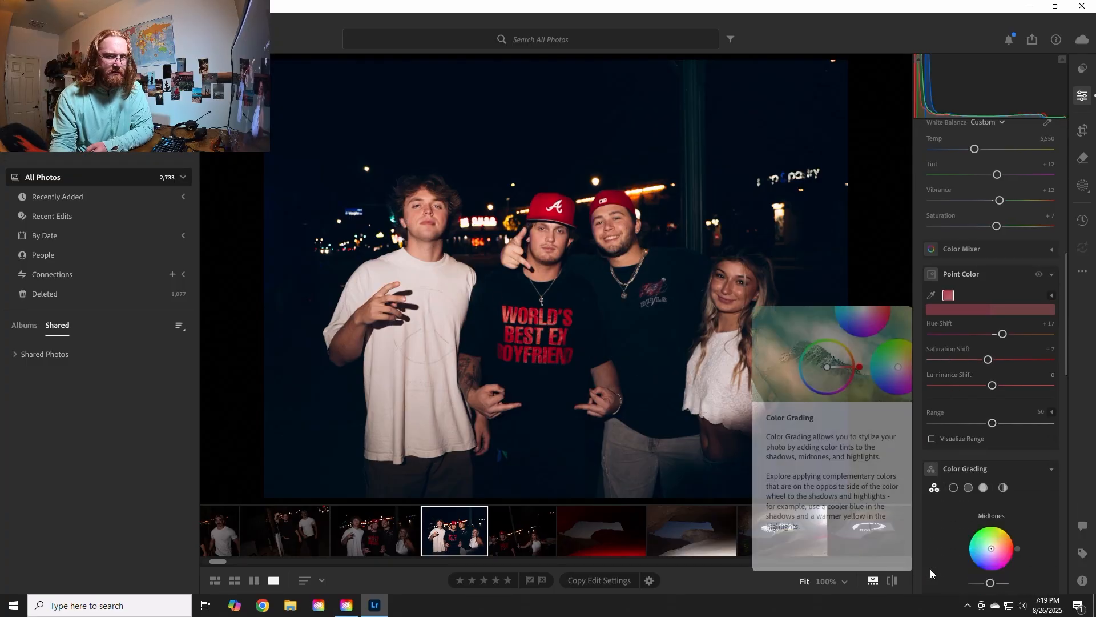
{"action": "scroll", "coordinate": [929, 568], "scroll_direction": "down", "scroll_amount": 1}
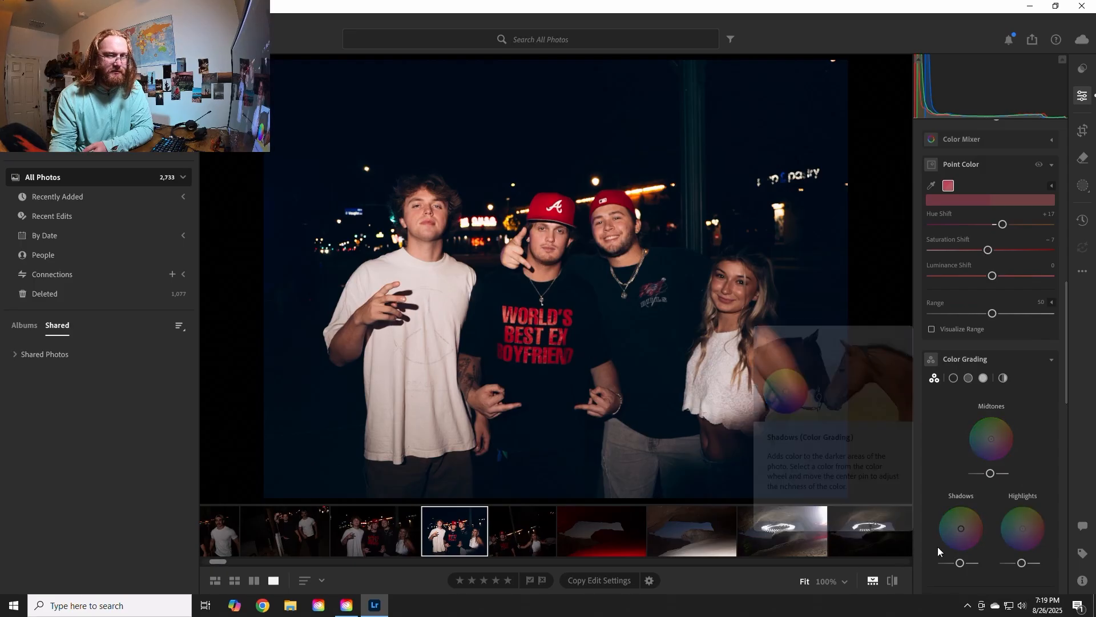
{"action": "scroll", "coordinate": [934, 543], "scroll_direction": "down", "scroll_amount": 1}
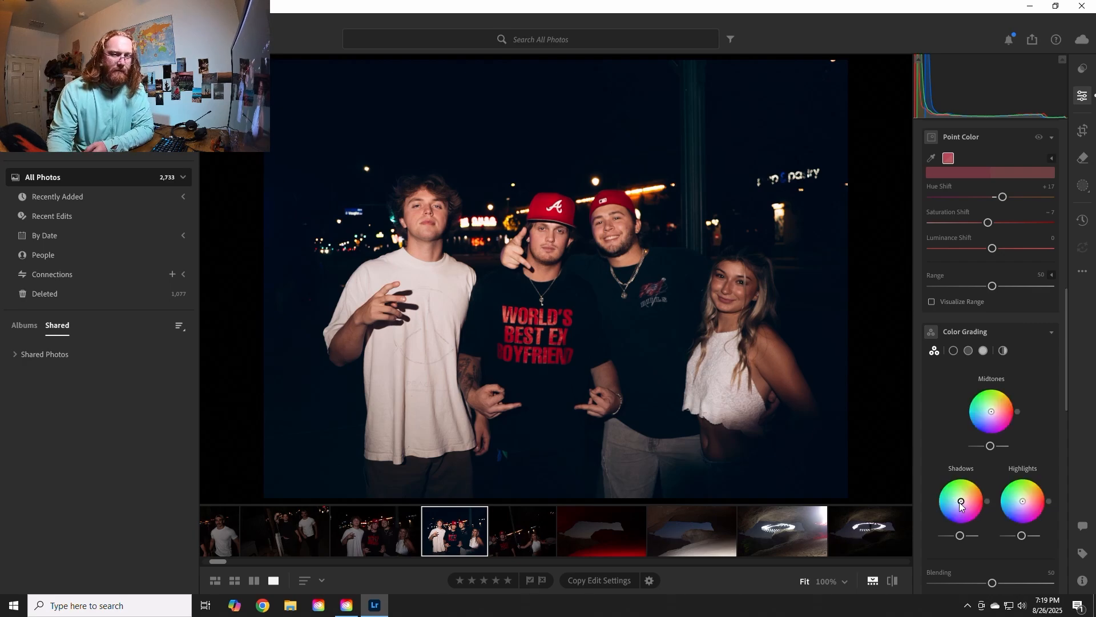
{"action": "left_click_drag", "start_coordinate": [960, 502], "coordinate": [957, 502]}
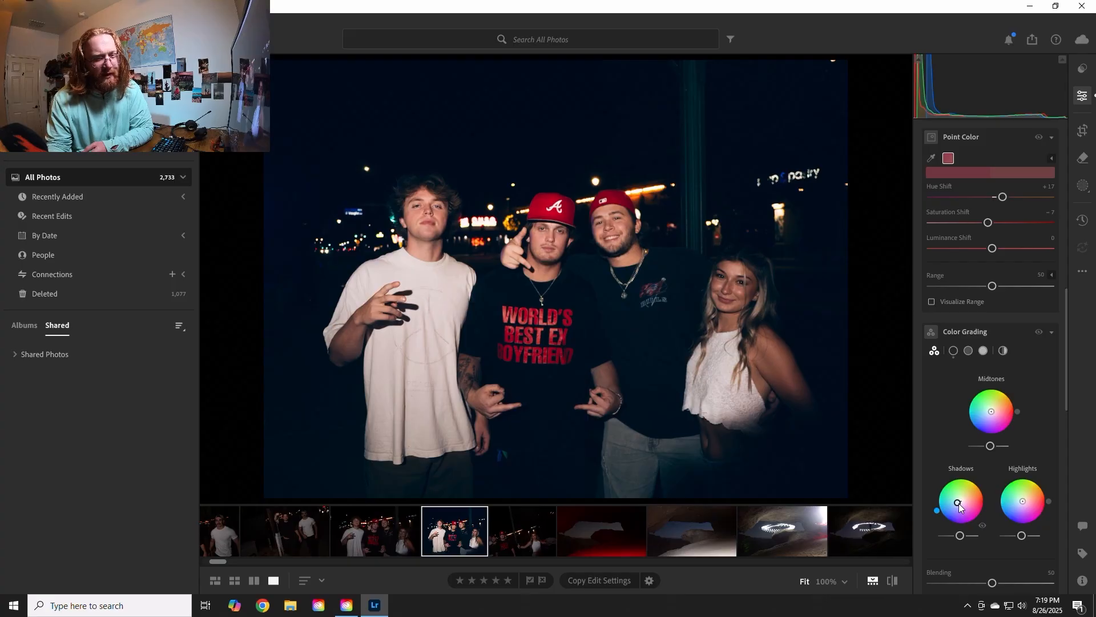
{"action": "scroll", "coordinate": [926, 542], "scroll_direction": "down", "scroll_amount": 1}
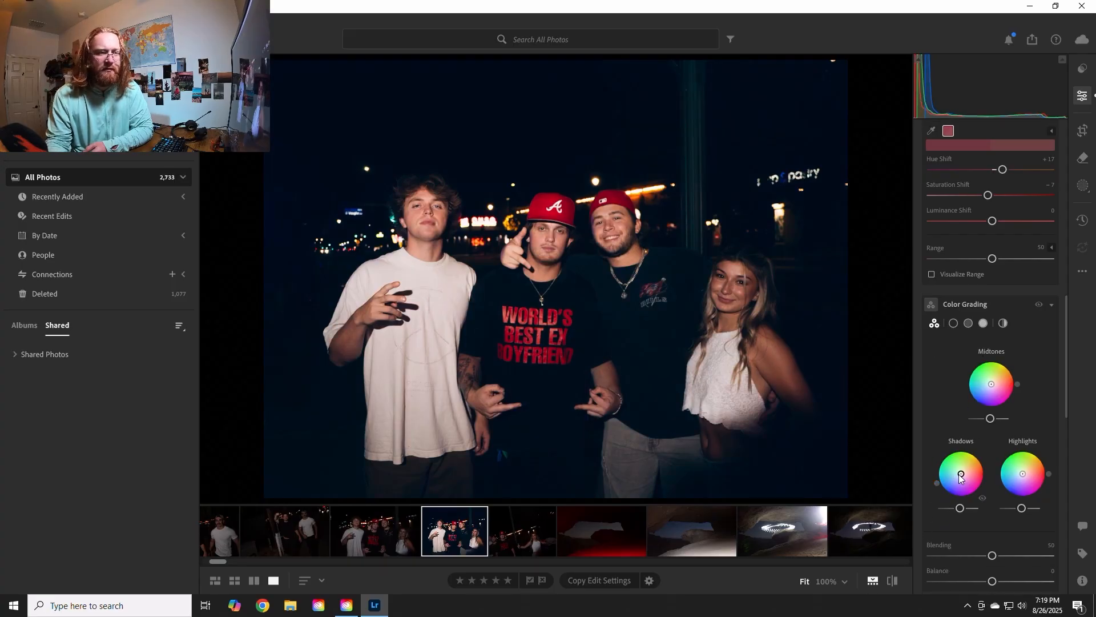
{"action": "left_click", "coordinate": [1053, 306]}
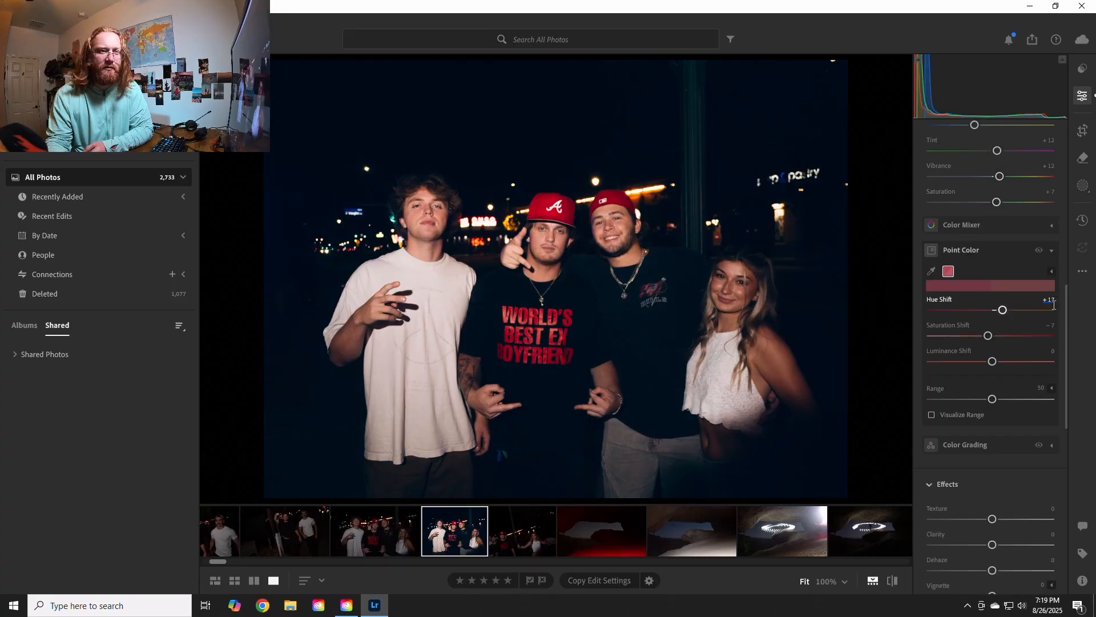
- Color grade the photo's shadows with hue 239 and saturation 2, trying saturation 4 first
{"action": "left_click", "coordinate": [1053, 447]}
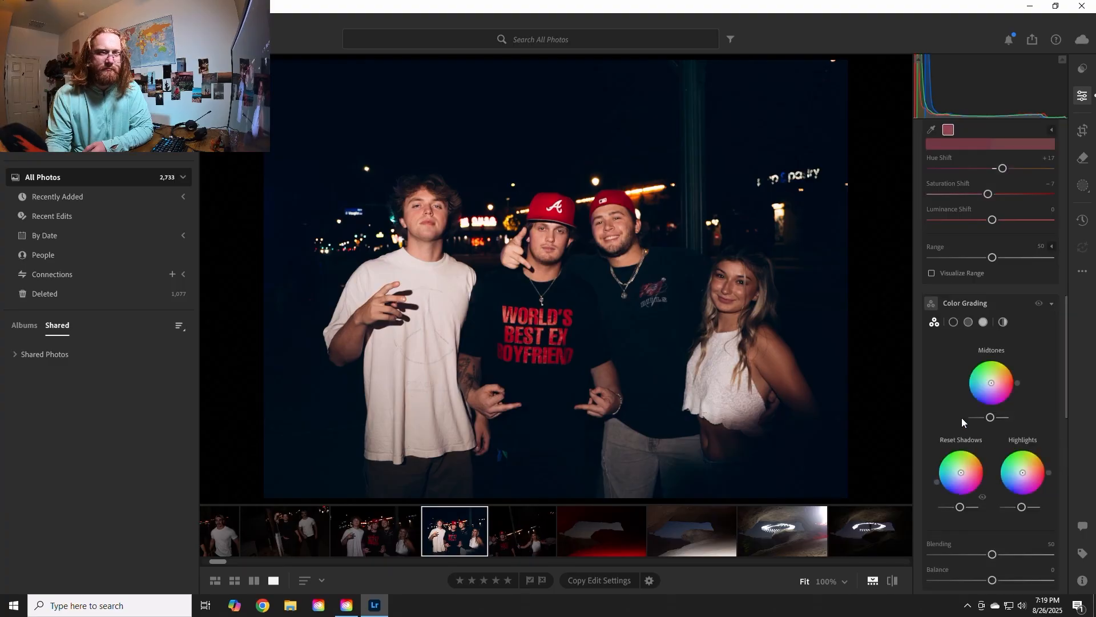
{"action": "left_click", "coordinate": [953, 323]}
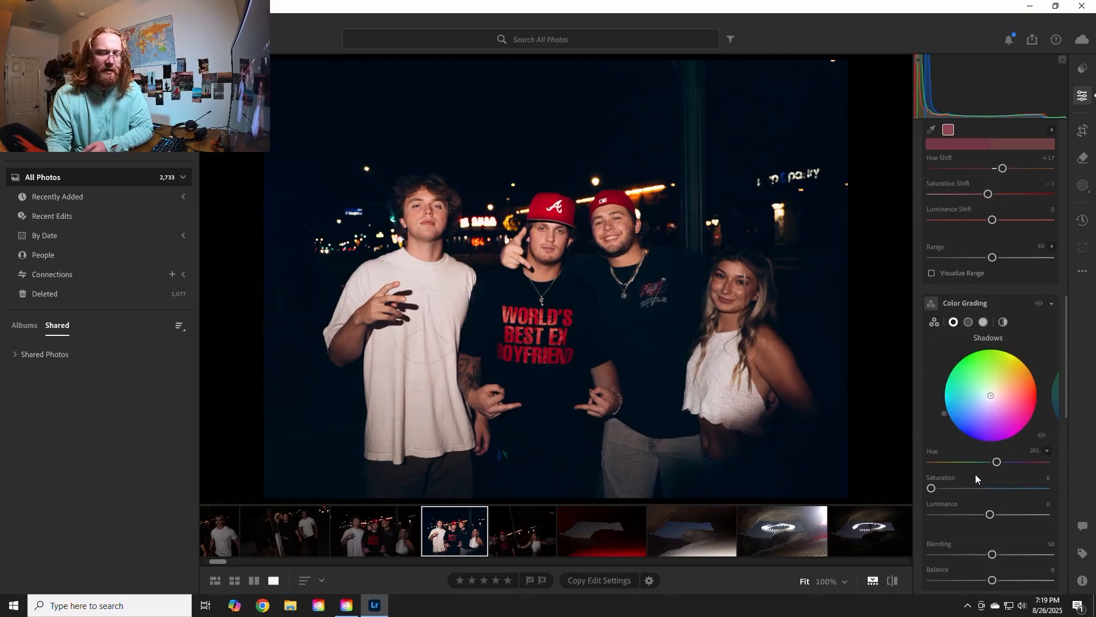
{"action": "left_click_drag", "start_coordinate": [997, 461], "coordinate": [1009, 467]}
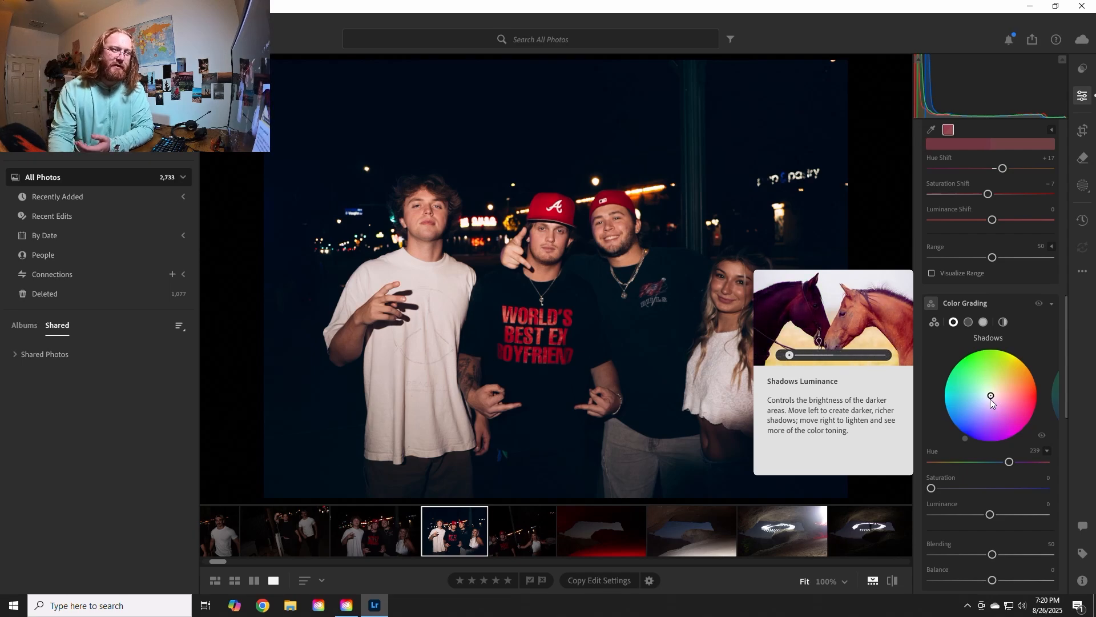
{"action": "left_click", "coordinate": [936, 490]}
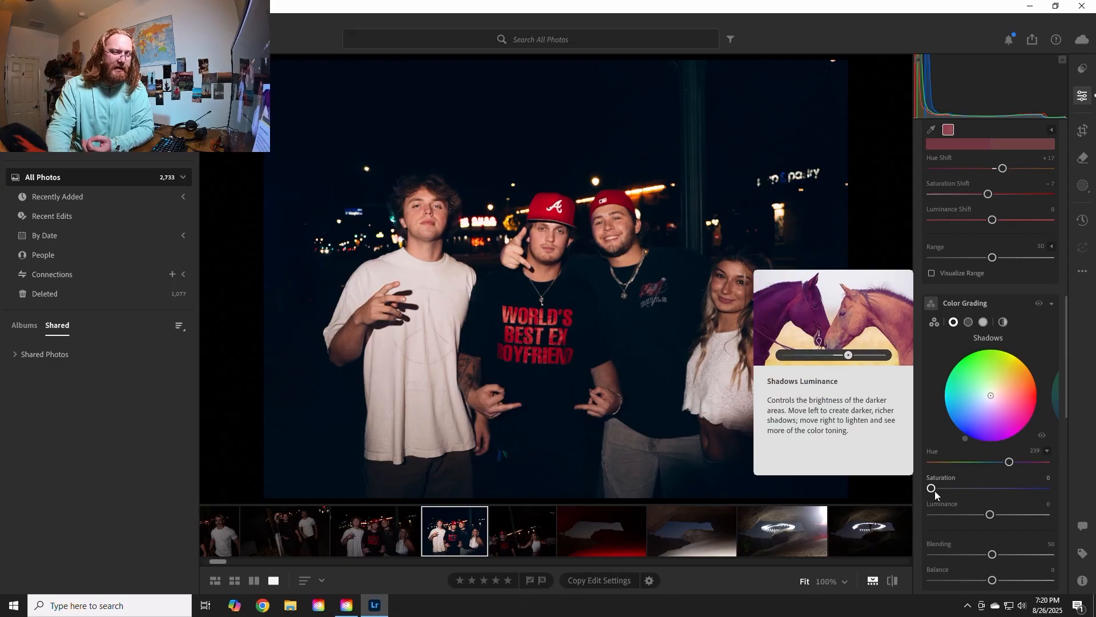
{"action": "mouse_move", "coordinate": [937, 491]}
{"action": "left_mouse_down"}
{"action": "mouse_move", "coordinate": [1057, 481]}
{"action": "mouse_move", "coordinate": [940, 509]}
{"action": "left_mouse_up"}
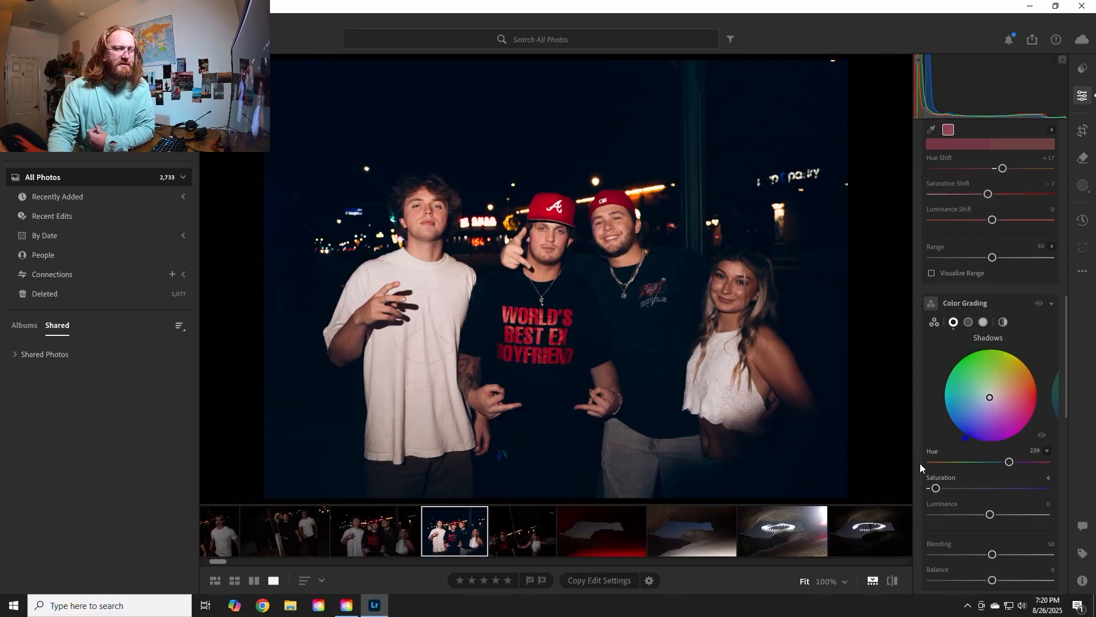
{"action": "left_click_drag", "start_coordinate": [935, 488], "coordinate": [934, 489]}
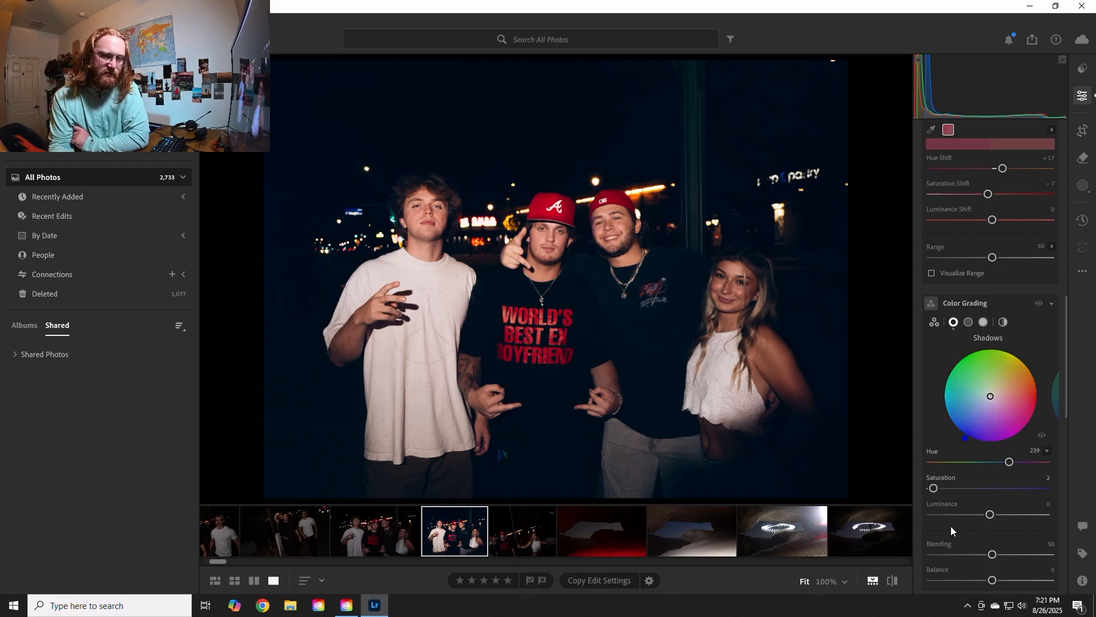
- Color grade the midtones with hue 17 and saturation 6 for a slight orange warmth
{"action": "left_click", "coordinate": [969, 323]}
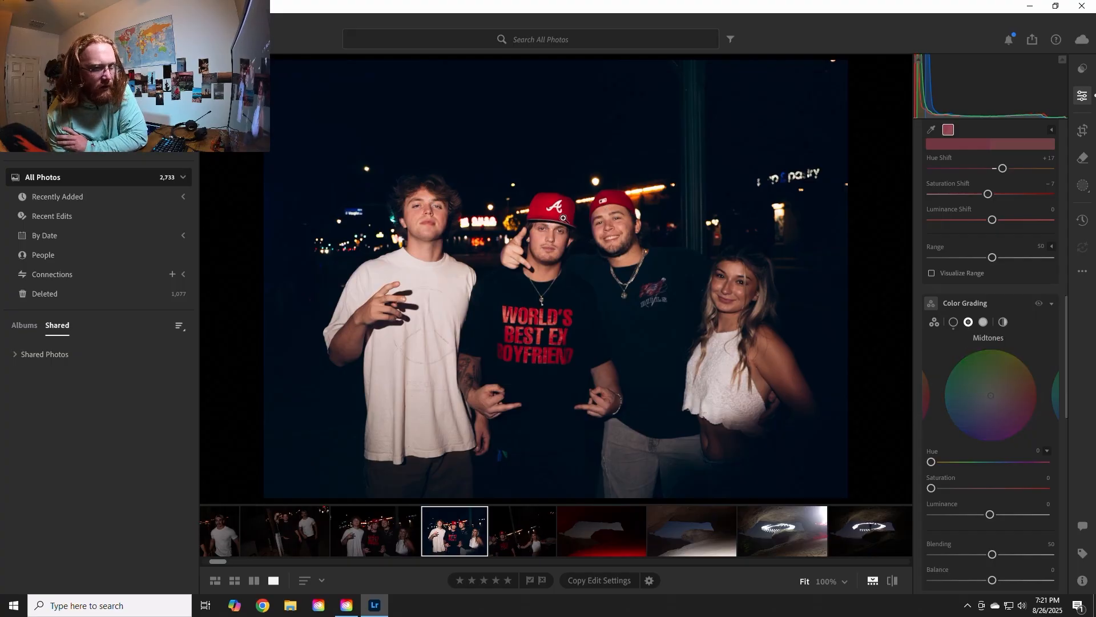
{"action": "mouse_move", "coordinate": [932, 461]}
{"action": "left_mouse_down"}
{"action": "mouse_move", "coordinate": [934, 484]}
{"action": "mouse_move", "coordinate": [1039, 485]}
{"action": "mouse_move", "coordinate": [976, 489]}
{"action": "mouse_move", "coordinate": [1046, 496]}
{"action": "mouse_move", "coordinate": [940, 505]}
{"action": "left_mouse_up"}
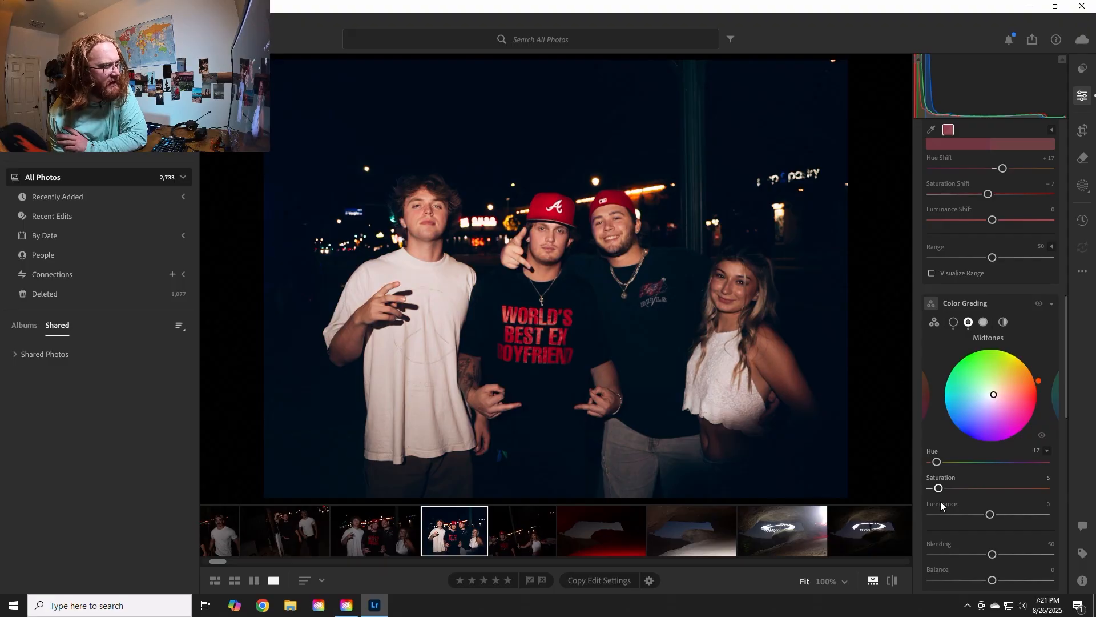
{"action": "mouse_move", "coordinate": [928, 497]}
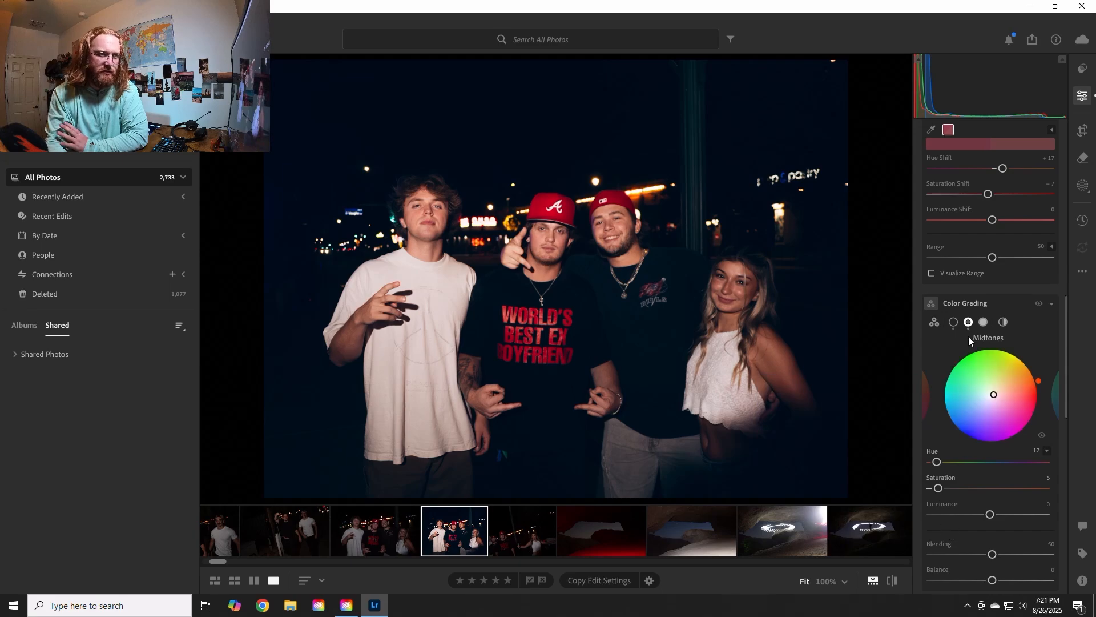
- Color grade the highlights with hue 40 and saturation 15, checking the shadows' grading in between
{"action": "left_click", "coordinate": [984, 322]}
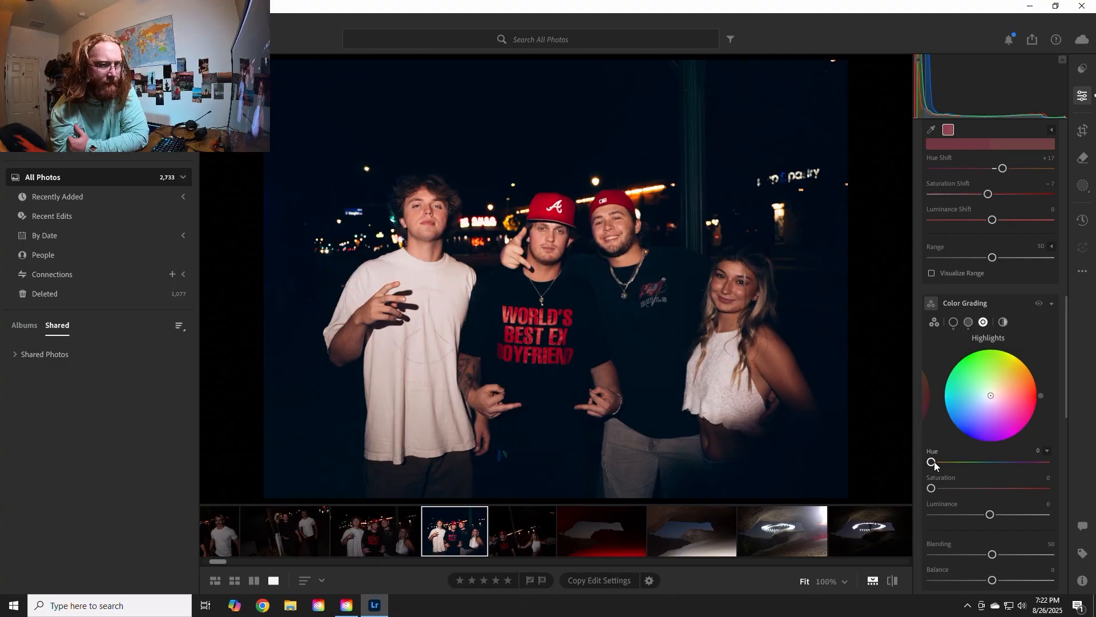
{"action": "left_click_drag", "start_coordinate": [934, 461], "coordinate": [936, 456]}
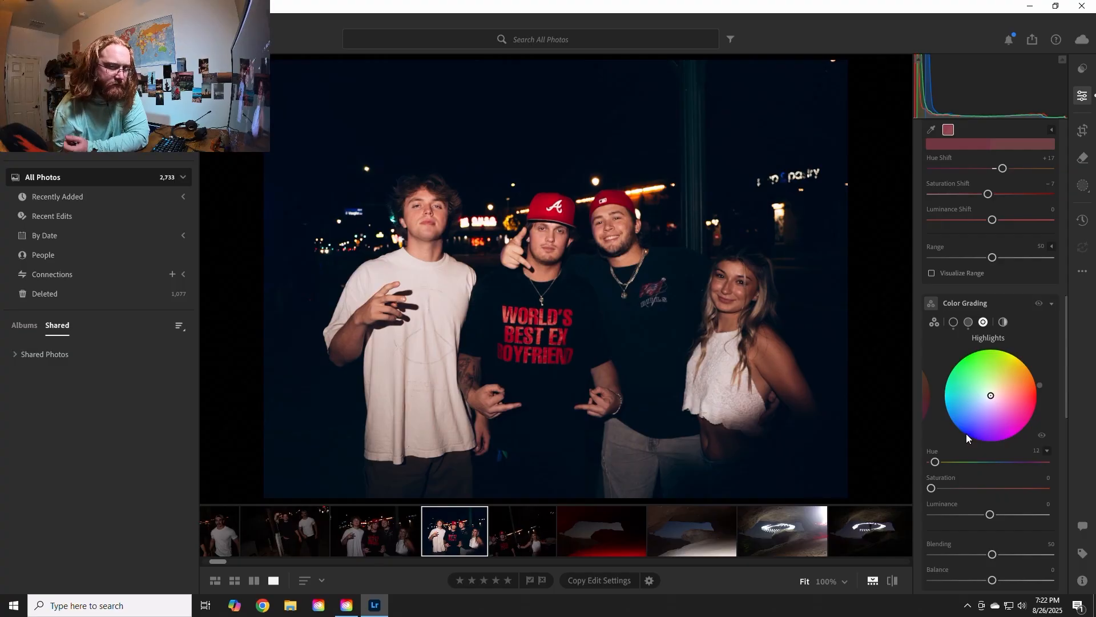
{"action": "left_click", "coordinate": [953, 322]}
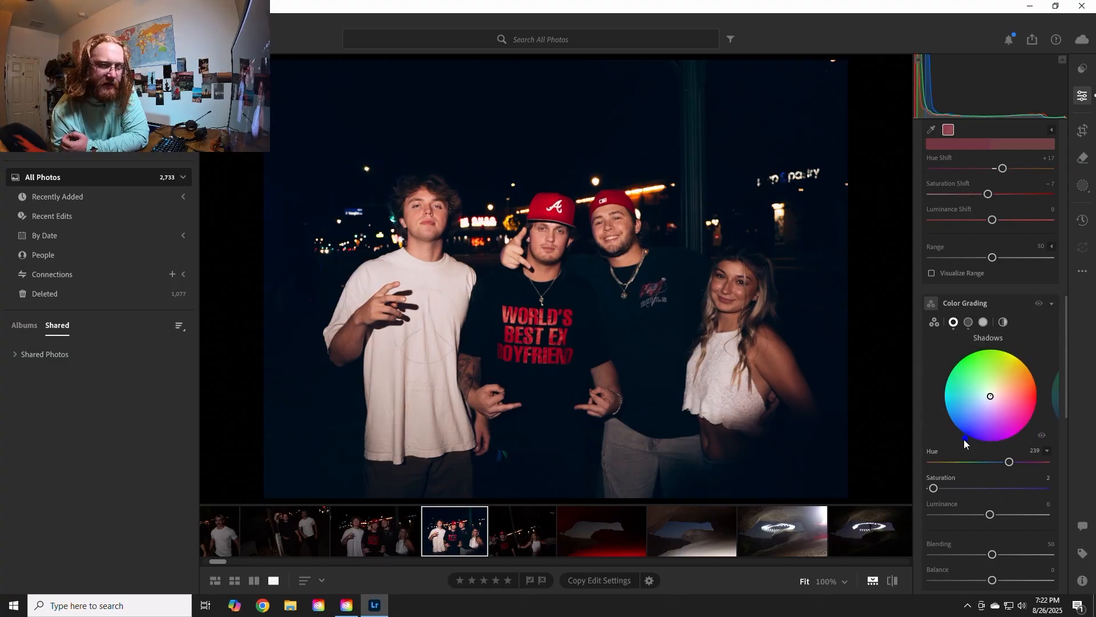
{"action": "left_click", "coordinate": [983, 321]}
{"action": "left_click_drag", "start_coordinate": [935, 463], "coordinate": [950, 481]}
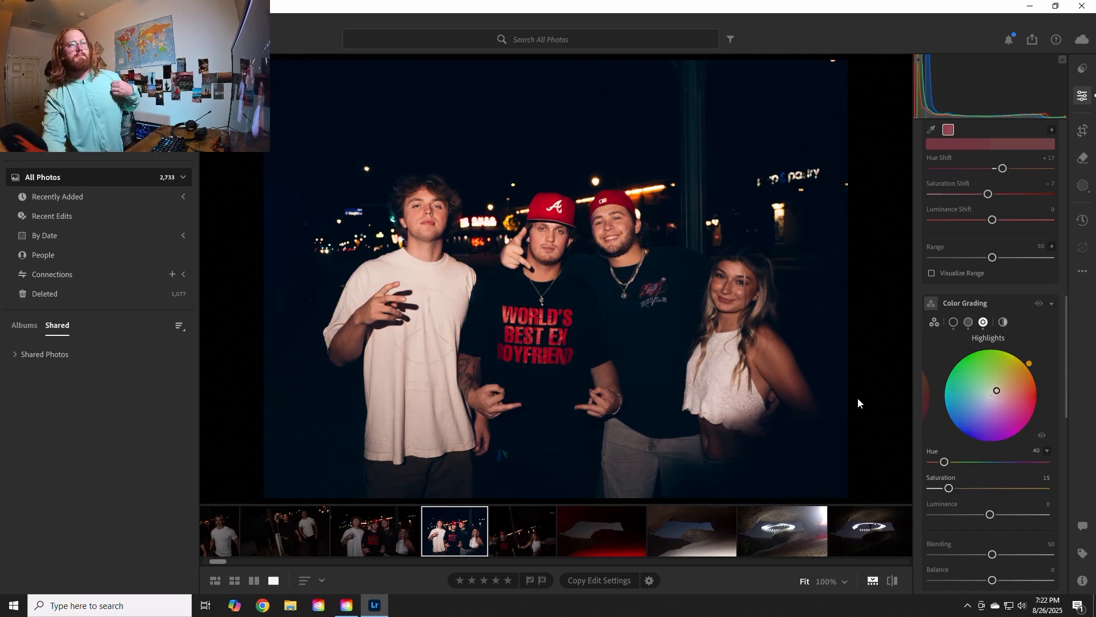
- Set the photo's clarity to +14 and dehaze to +18, trying clarity at -73, +100 and +28 first
{"action": "scroll", "coordinate": [924, 557], "scroll_direction": "down", "scroll_amount": 4}
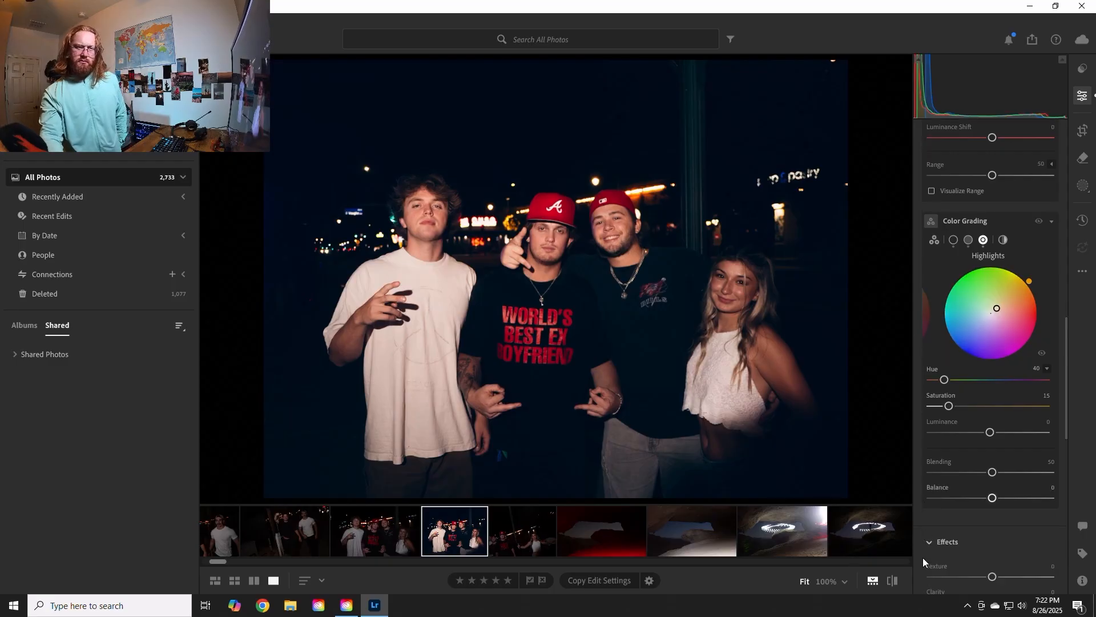
{"action": "scroll", "coordinate": [923, 536], "scroll_direction": "down", "scroll_amount": 3}
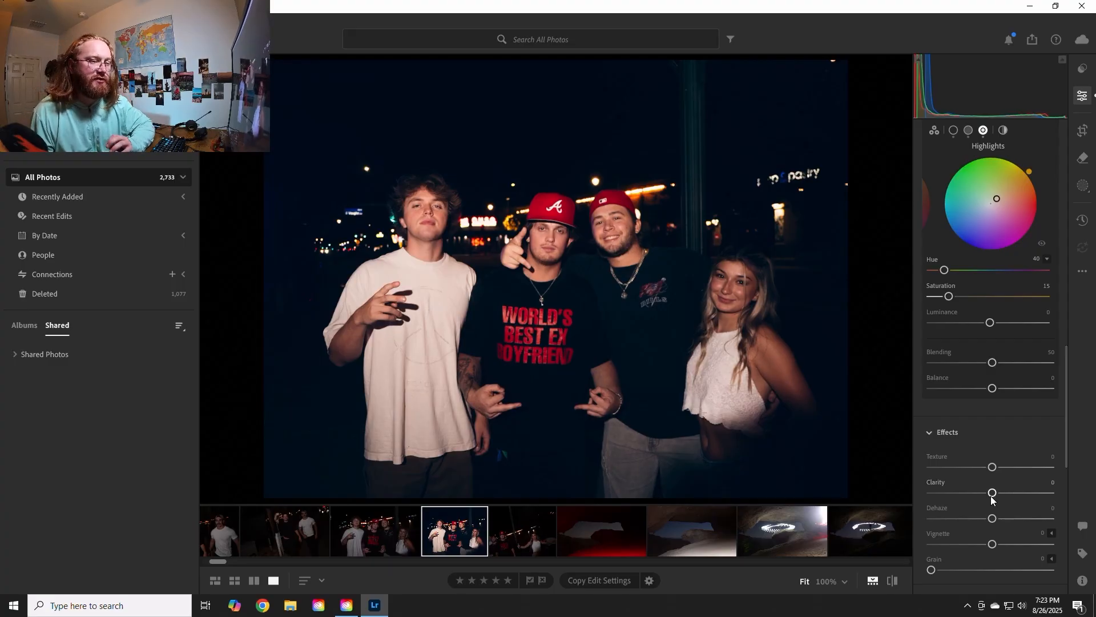
{"action": "left_click_drag", "start_coordinate": [993, 493], "coordinate": [956, 512]}
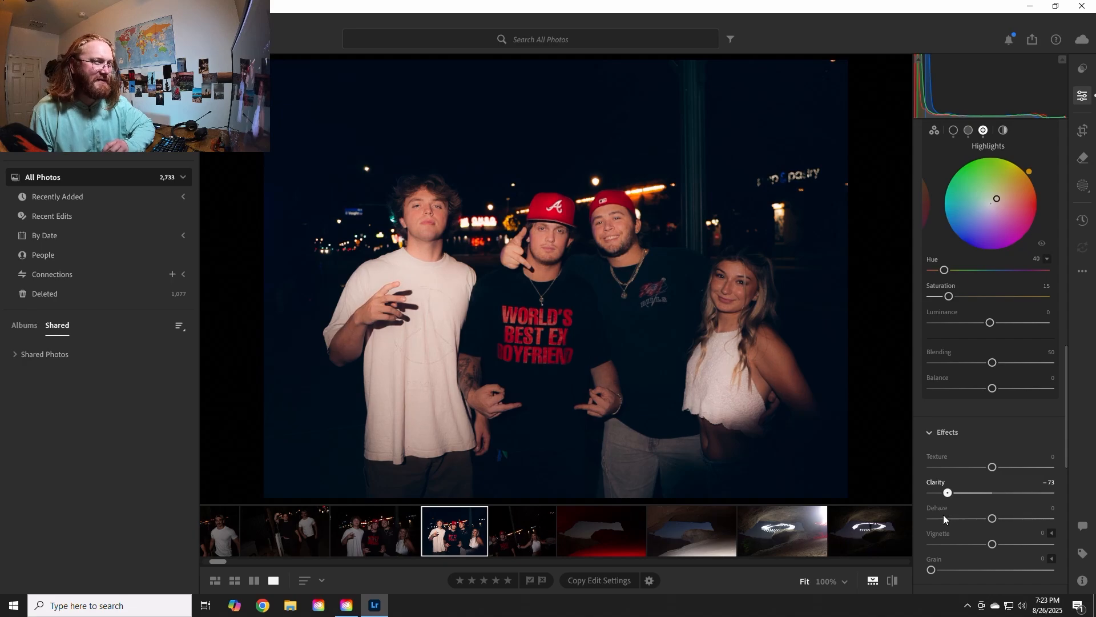
{"action": "double_click", "coordinate": [988, 492]}
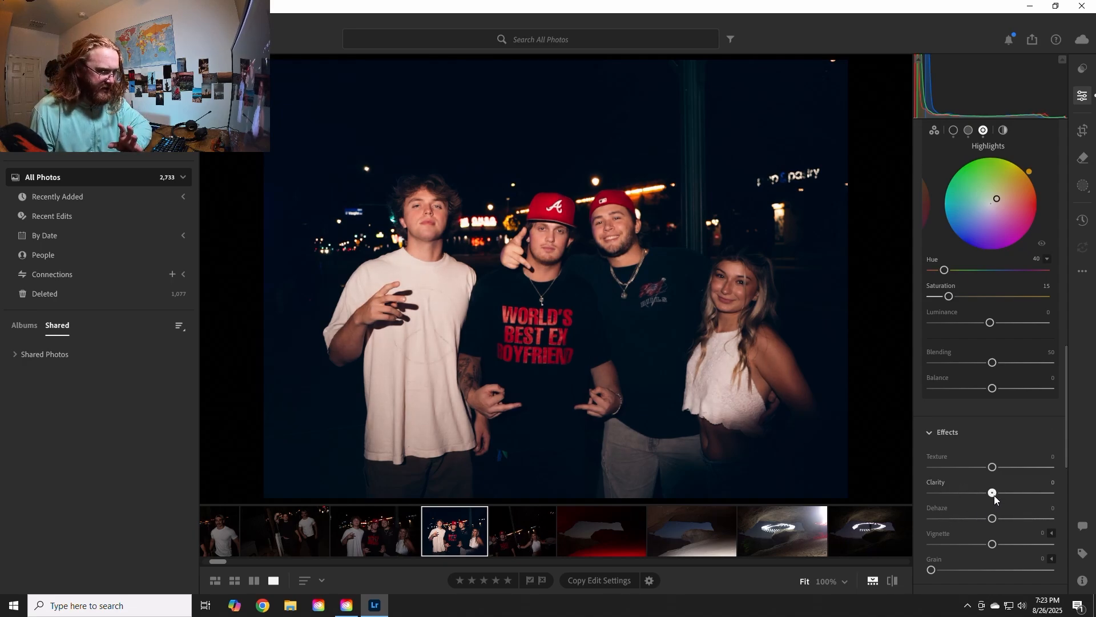
{"action": "left_click_drag", "start_coordinate": [995, 499], "coordinate": [1067, 495]}
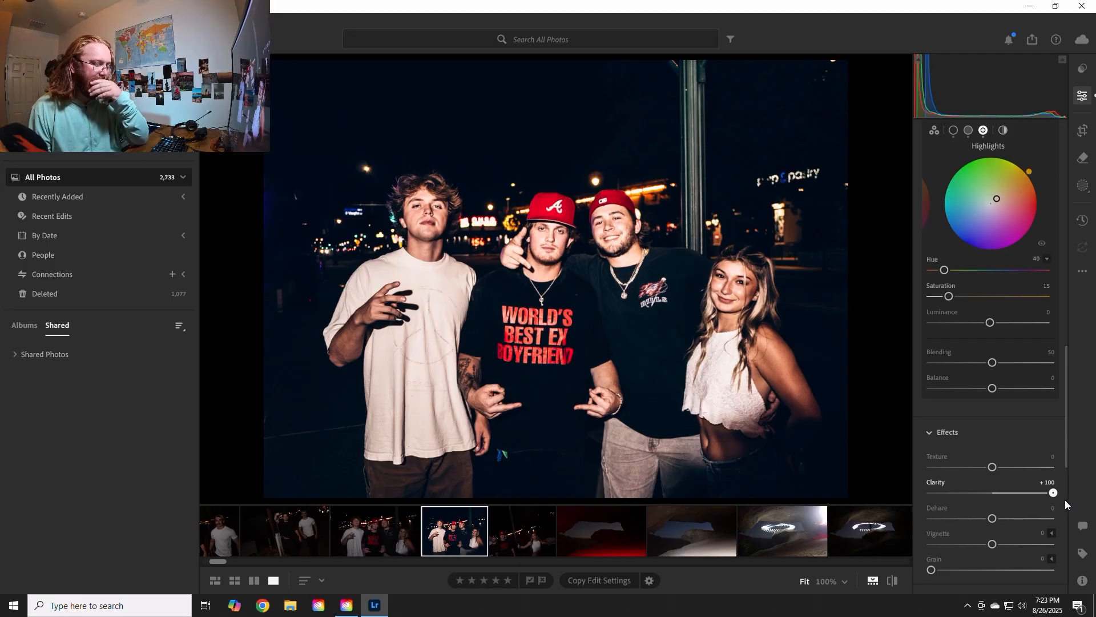
{"action": "left_click_drag", "start_coordinate": [1054, 506], "coordinate": [959, 518]}
{"action": "double_click", "coordinate": [960, 517]}
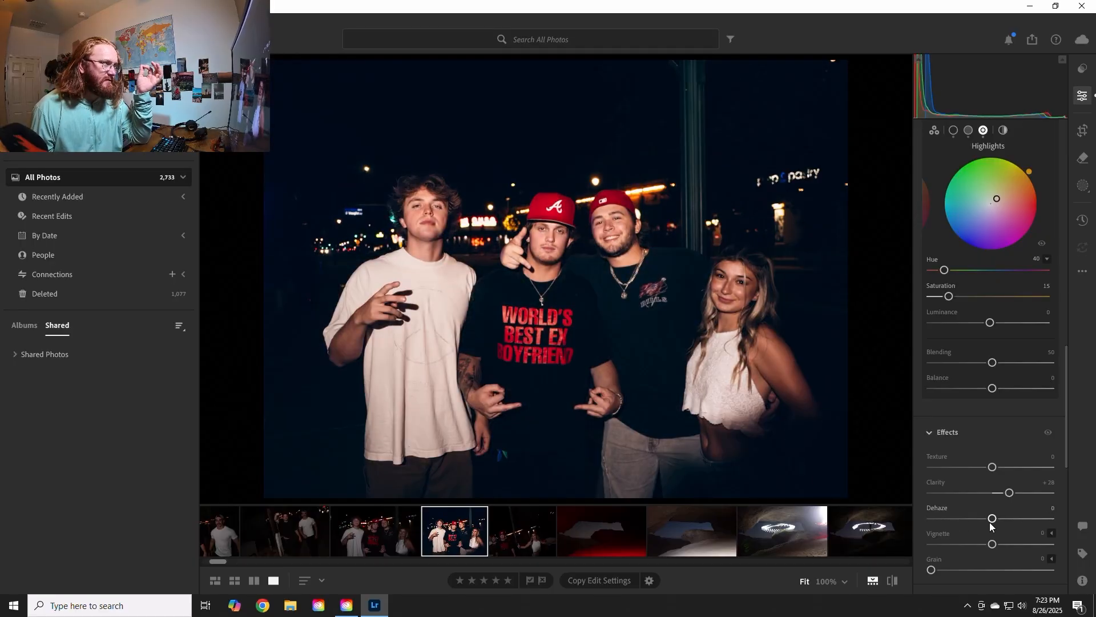
{"action": "left_click_drag", "start_coordinate": [992, 519], "coordinate": [1005, 573]}
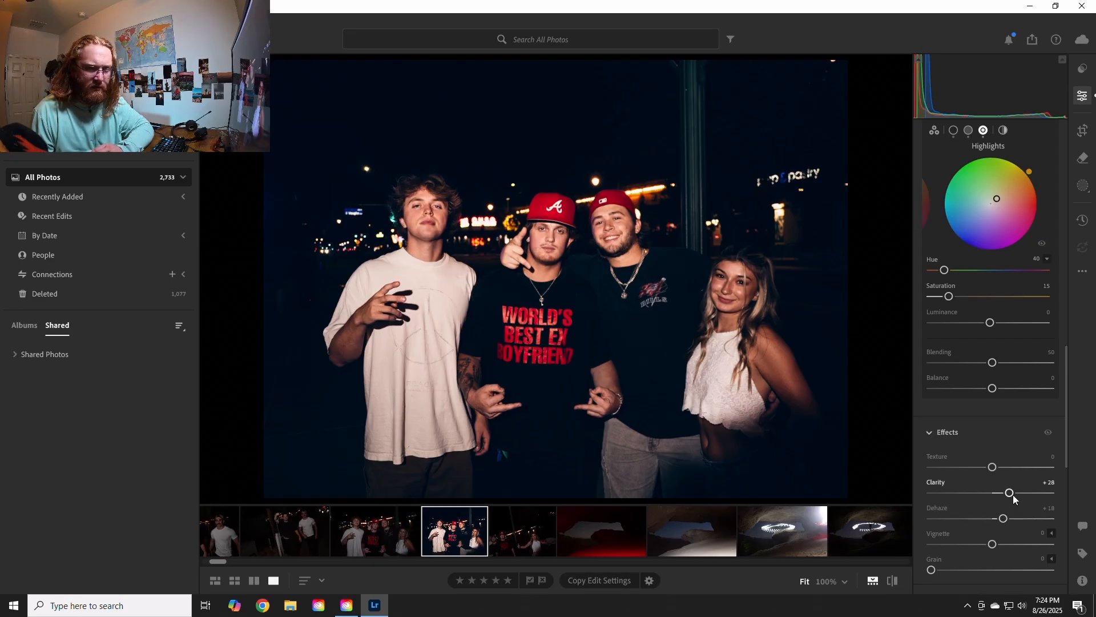
{"action": "left_click_drag", "start_coordinate": [1010, 492], "coordinate": [1007, 494]}
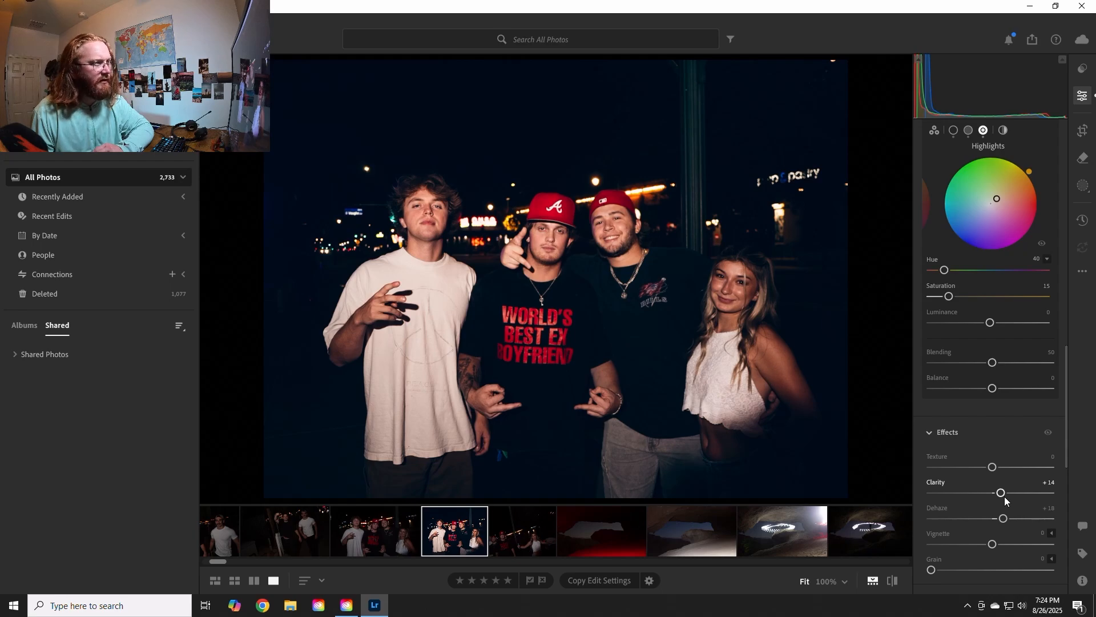
- Try a strong dark vignette on the photo and reset it
{"action": "left_click_drag", "start_coordinate": [993, 547], "coordinate": [913, 548]}
{"action": "double_click", "coordinate": [937, 543]}
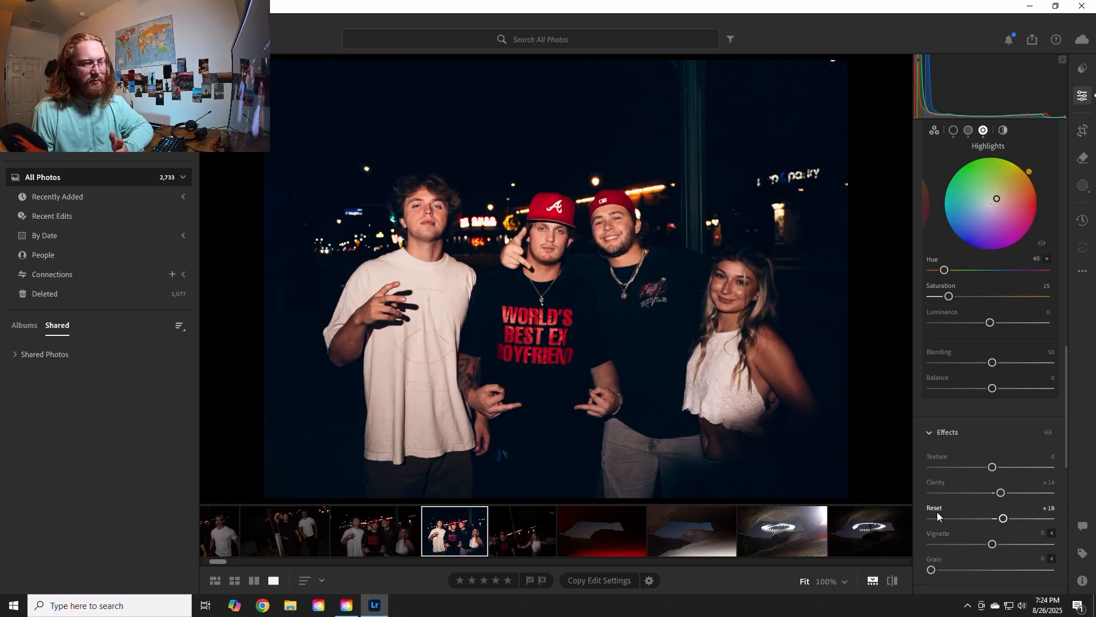
- Set the photo's grain to 1, trying 8 and 11 first and comparing amounts on the first man's face at 100% zoom
{"action": "scroll", "coordinate": [914, 553], "scroll_direction": "down", "scroll_amount": 1}
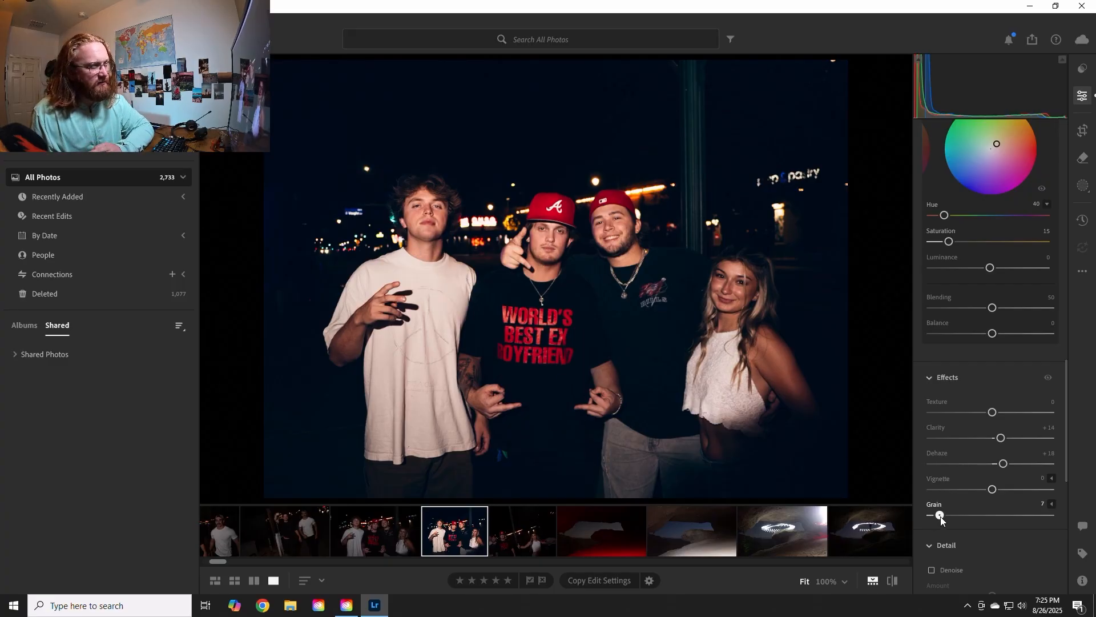
{"action": "left_click_drag", "start_coordinate": [940, 516], "coordinate": [941, 515]}
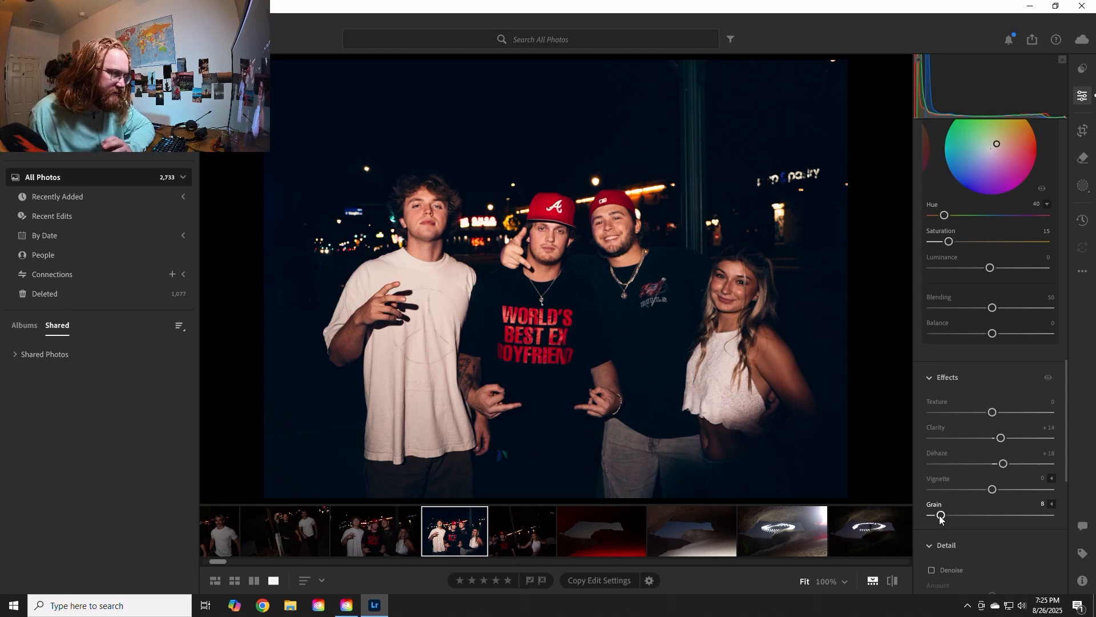
{"action": "left_click_drag", "start_coordinate": [941, 516], "coordinate": [1054, 526]}
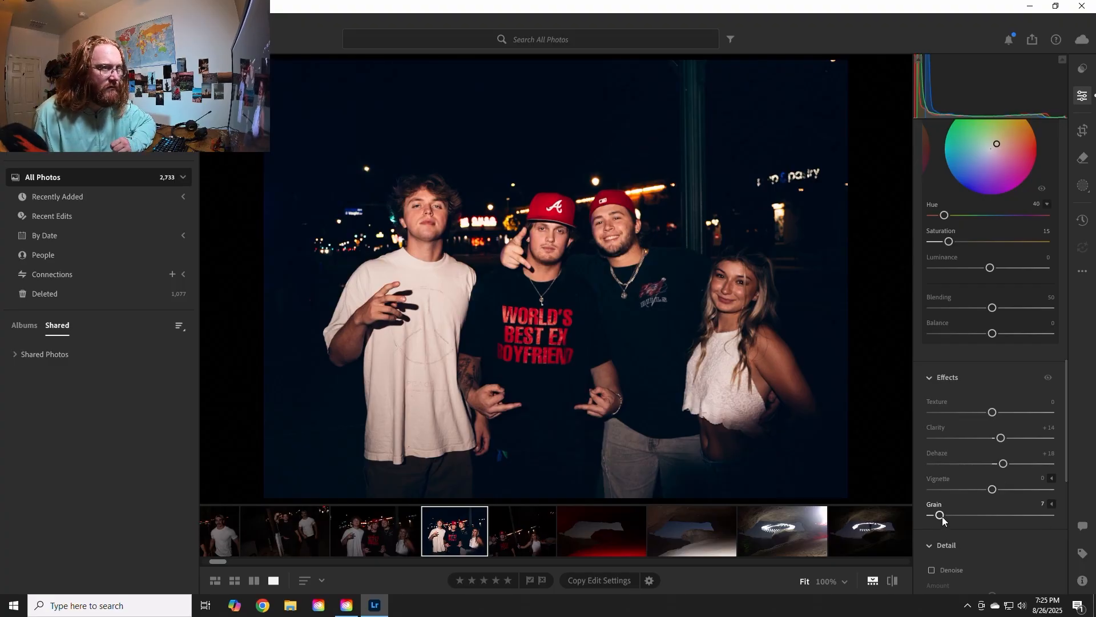
{"action": "left_click_drag", "start_coordinate": [944, 516], "coordinate": [947, 517]}
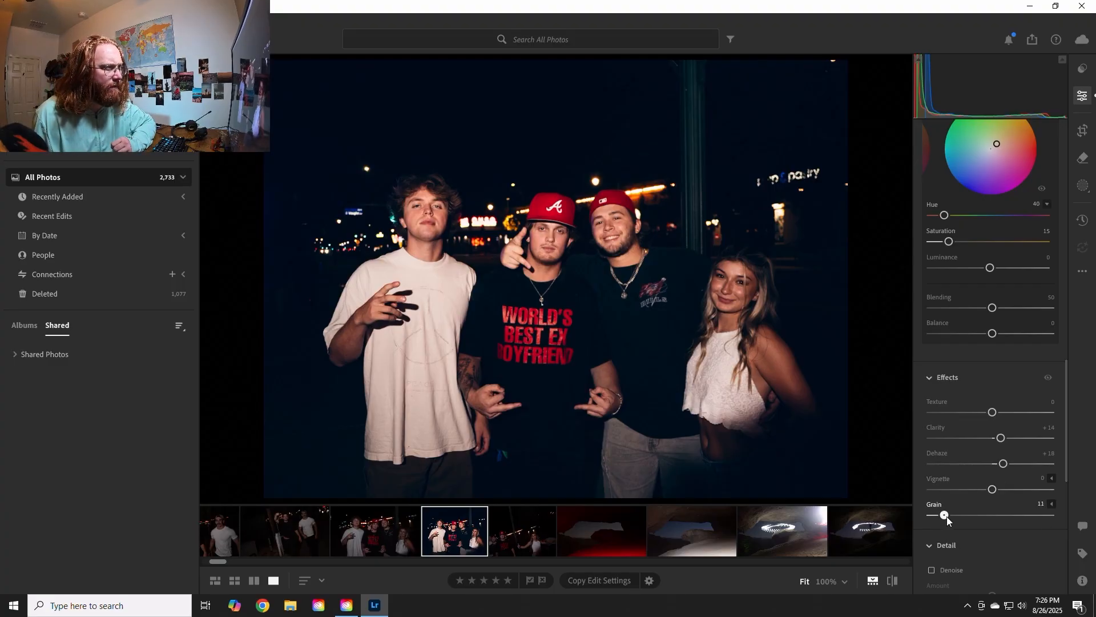
{"action": "left_click", "coordinate": [383, 220]}
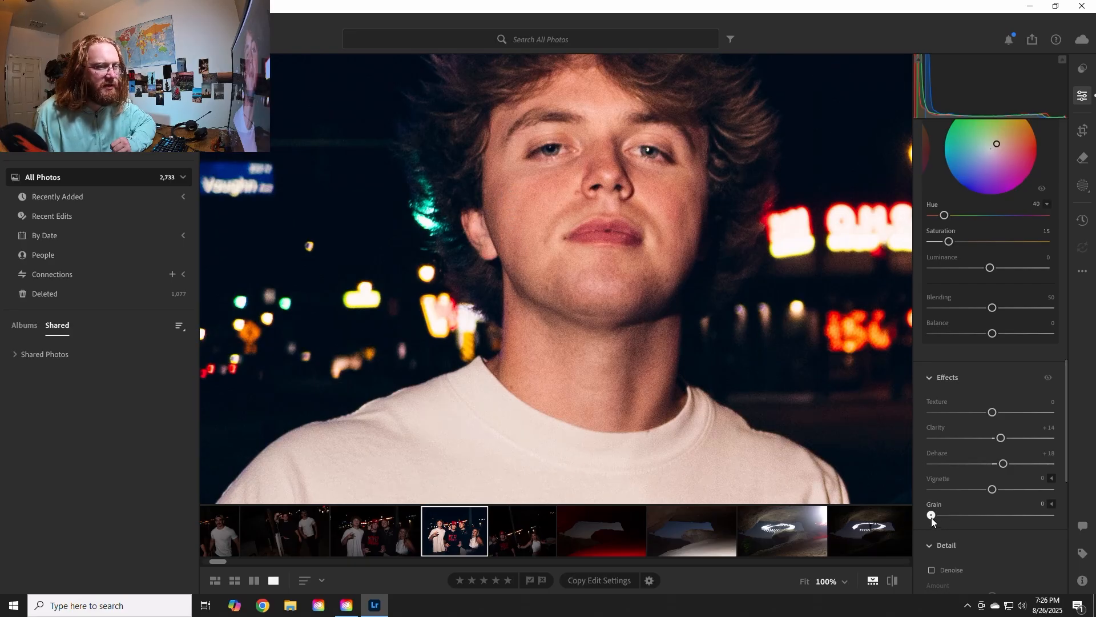
{"action": "left_click_drag", "start_coordinate": [964, 515], "coordinate": [1045, 516]}
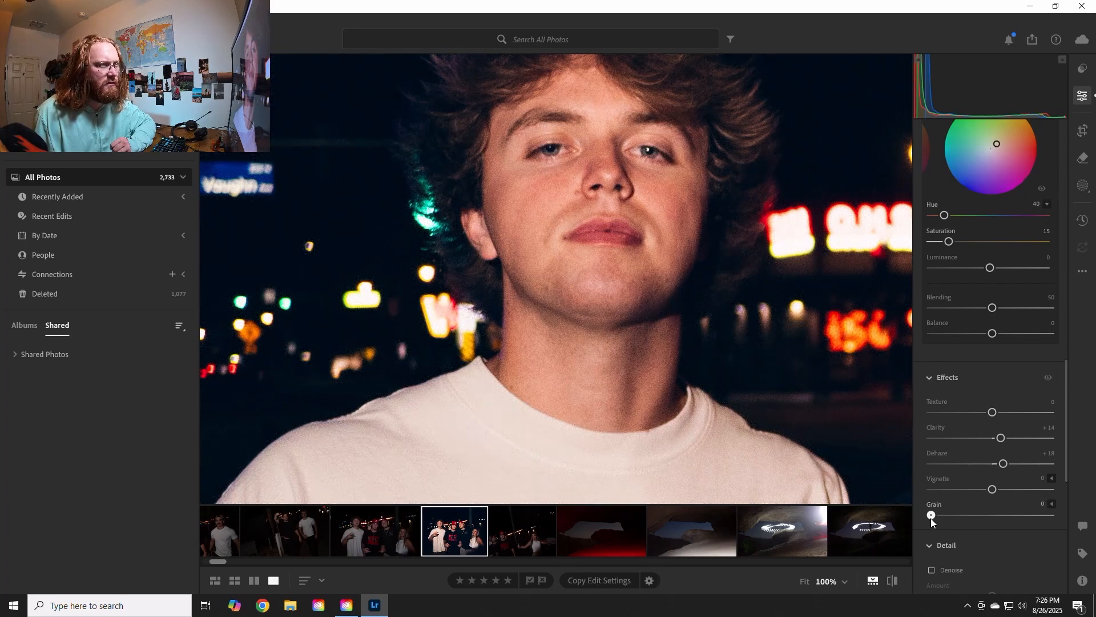
{"action": "left_click", "coordinate": [644, 395]}
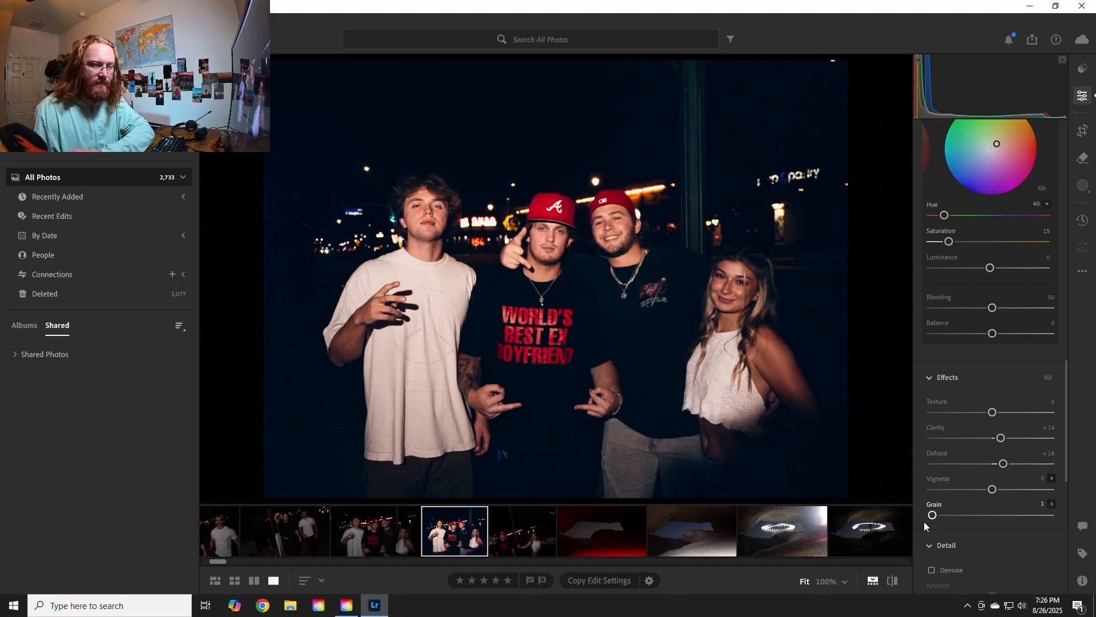
- Apply Denoise to the photo at amount 50, and inspect the three men's faces at 100% zoom
{"action": "scroll", "coordinate": [924, 521], "scroll_direction": "down", "scroll_amount": 1}
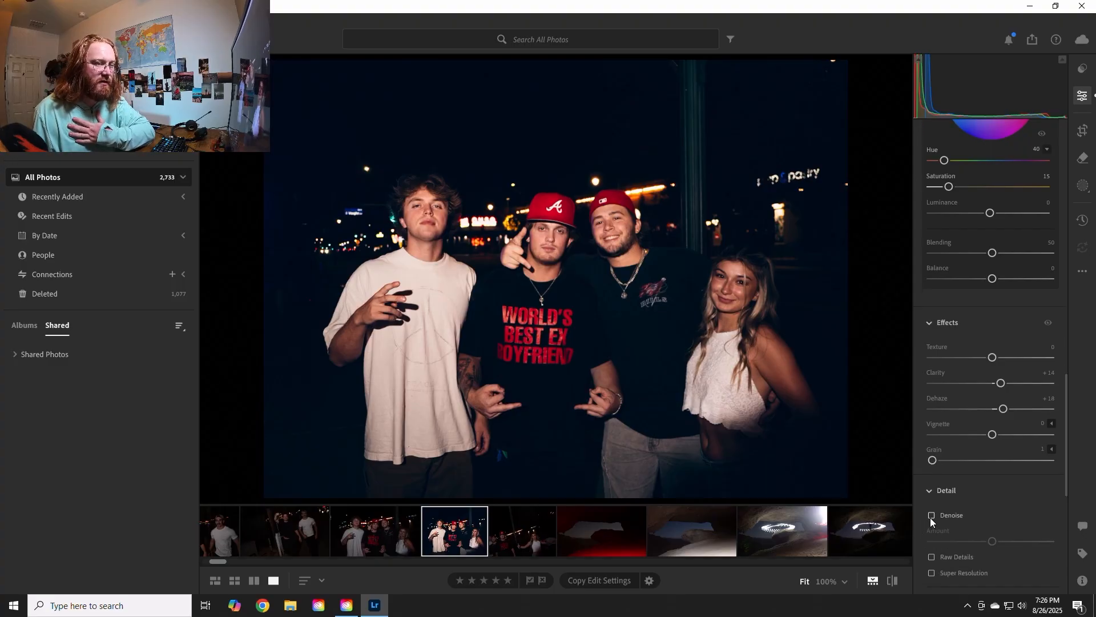
{"action": "mouse_move", "coordinate": [930, 517]}
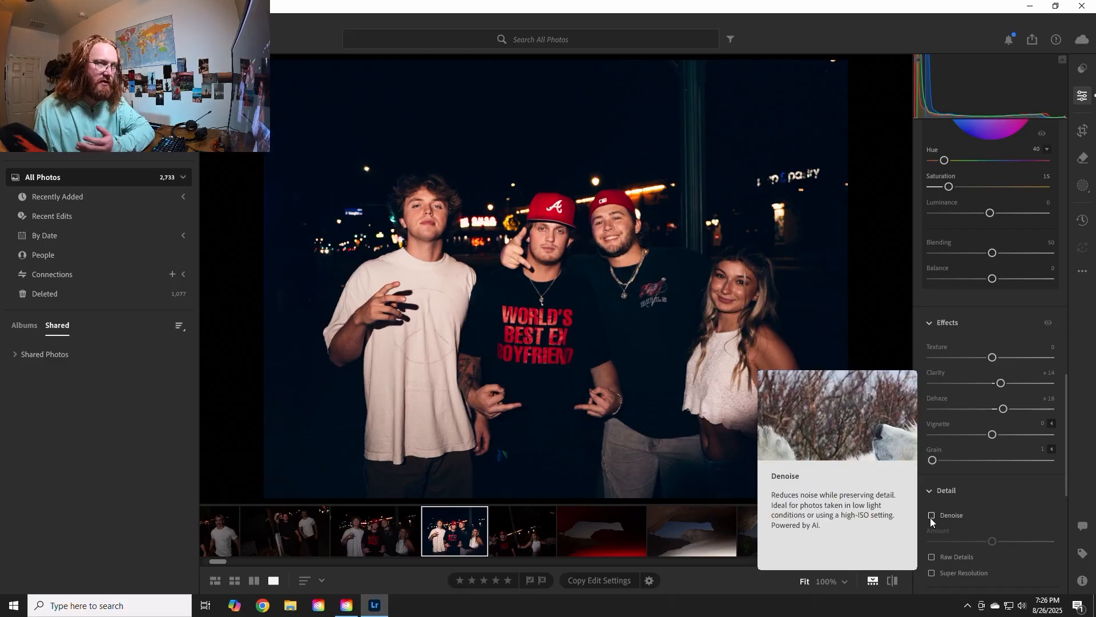
{"action": "left_click", "coordinate": [930, 517]}
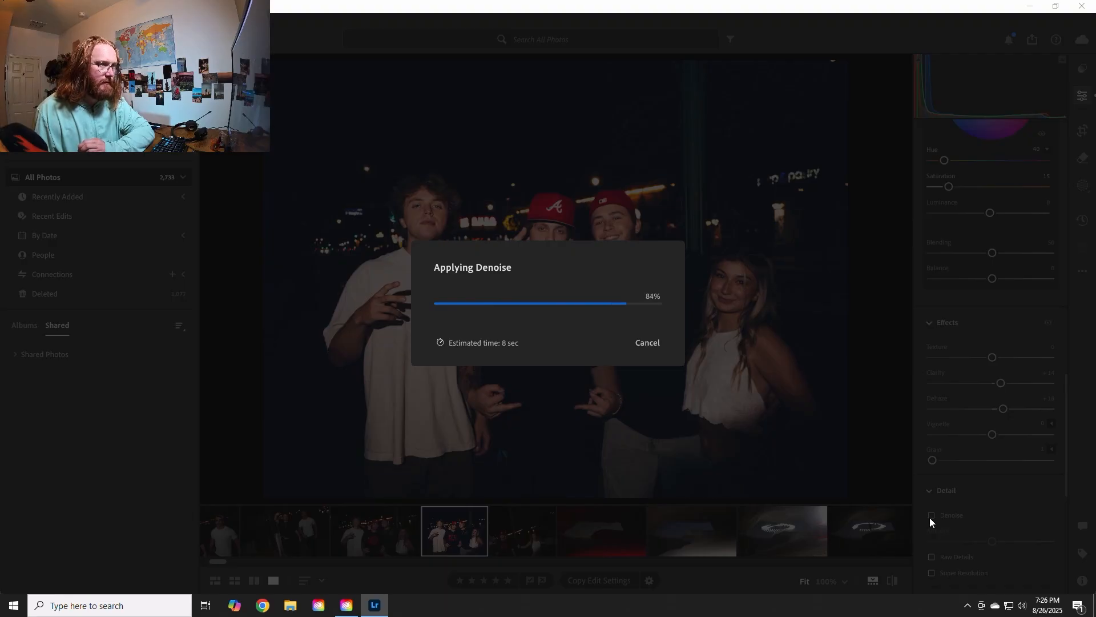
{"action": "scroll", "coordinate": [937, 533], "scroll_direction": "down", "scroll_amount": 1}
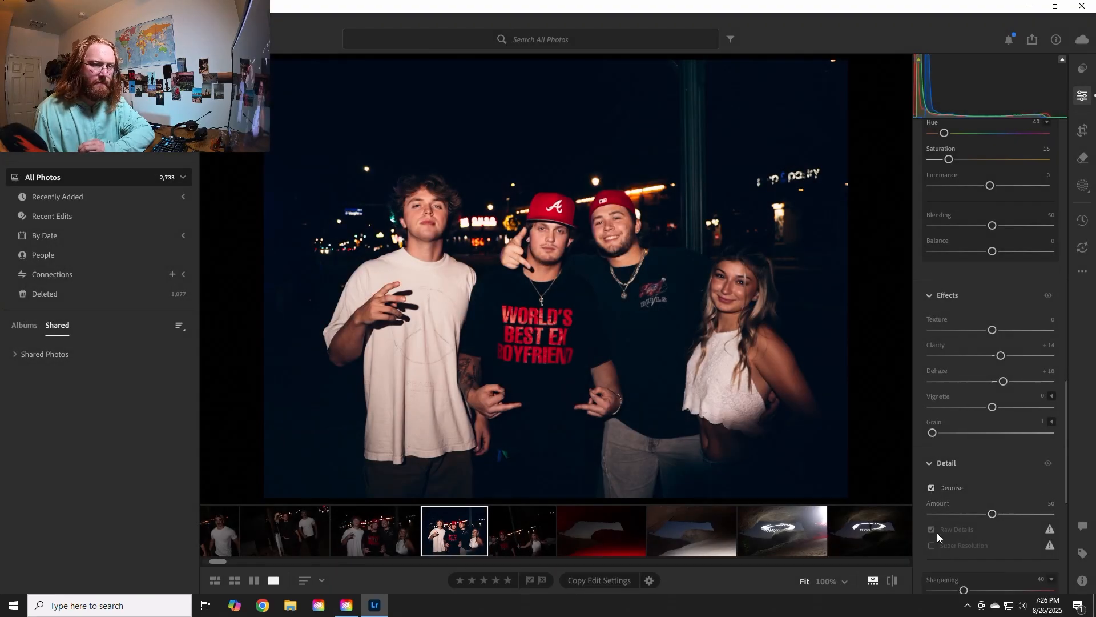
{"action": "left_click", "coordinate": [411, 220]}
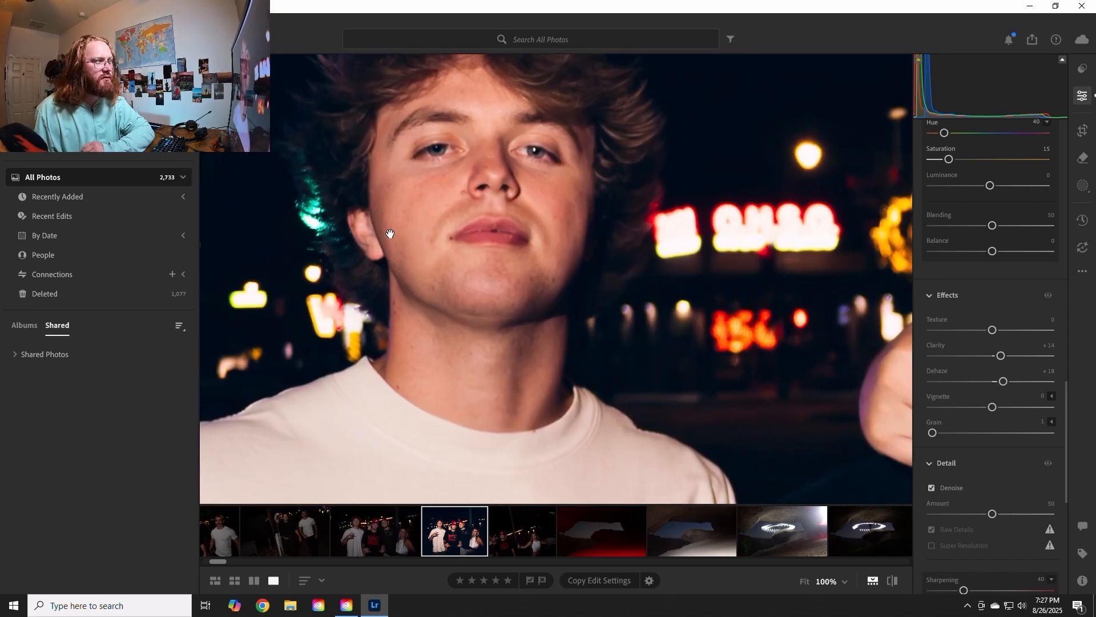
{"action": "left_click_drag", "start_coordinate": [446, 338], "coordinate": [438, 351]}
{"action": "left_click_drag", "start_coordinate": [868, 404], "coordinate": [517, 359]}
{"action": "left_click_drag", "start_coordinate": [716, 323], "coordinate": [294, 382]}
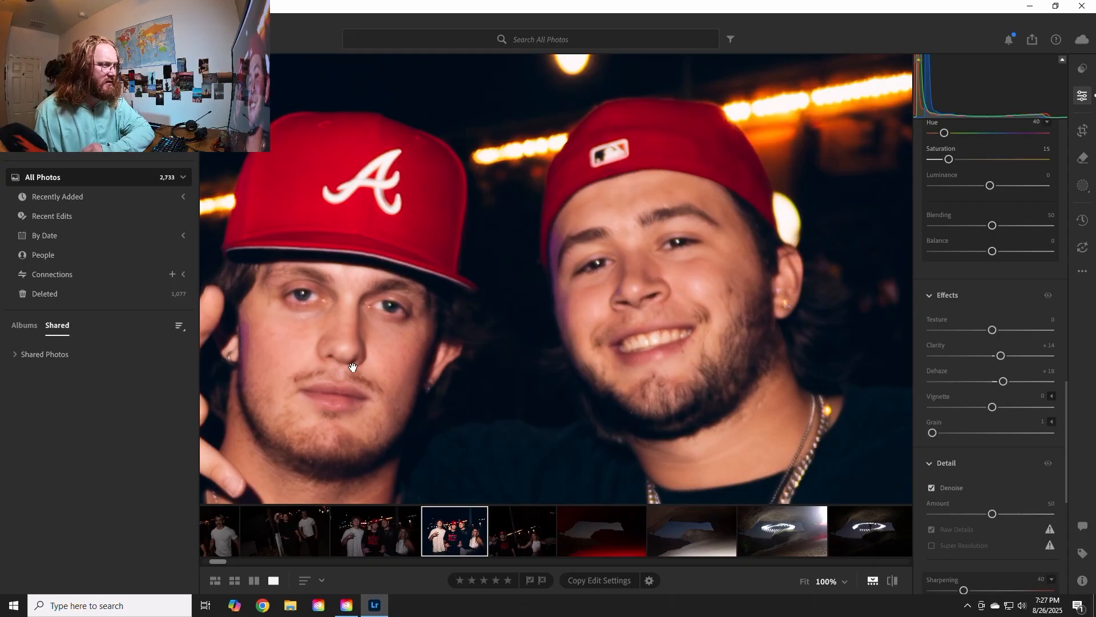
- Inspect the men's faces, the necklaces, and the woman's face and lace top at 100% zoom
{"action": "left_click_drag", "start_coordinate": [345, 382], "coordinate": [727, 215]}
{"action": "left_click_drag", "start_coordinate": [323, 225], "coordinate": [618, 403]}
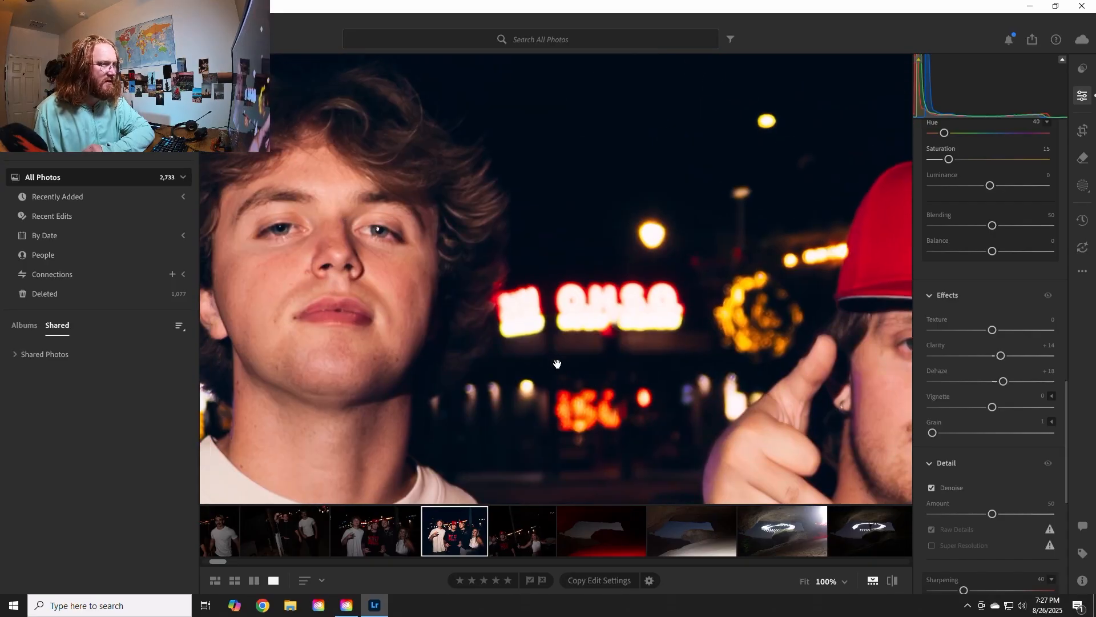
{"action": "left_click_drag", "start_coordinate": [870, 342], "coordinate": [590, 302]}
{"action": "left_click_drag", "start_coordinate": [694, 449], "coordinate": [399, 34]}
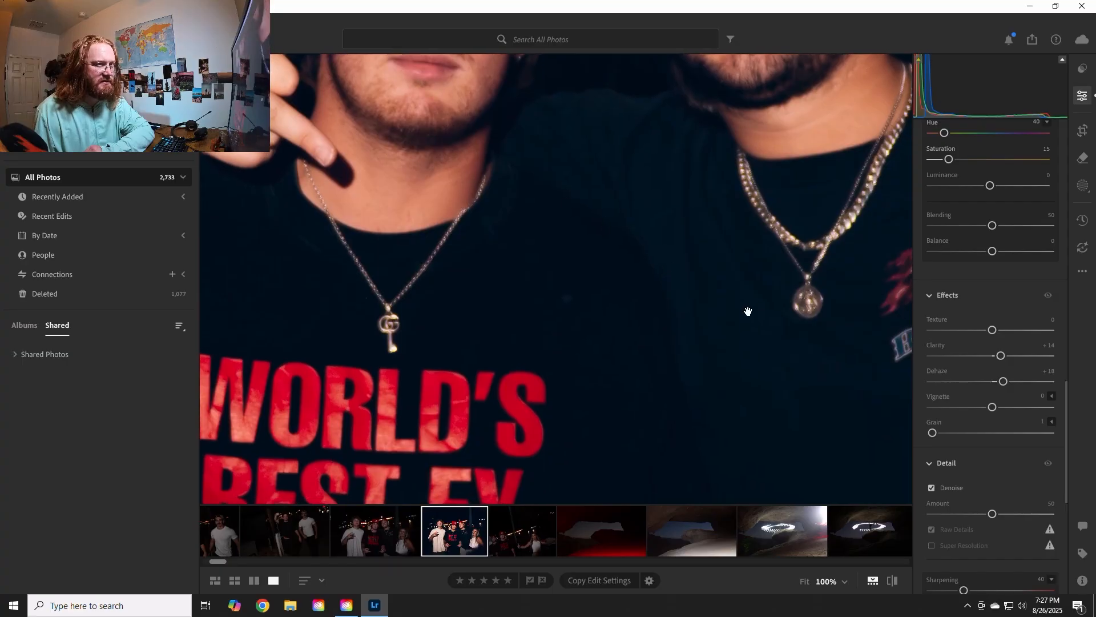
{"action": "left_click", "coordinate": [746, 310]}
{"action": "left_click", "coordinate": [739, 294]}
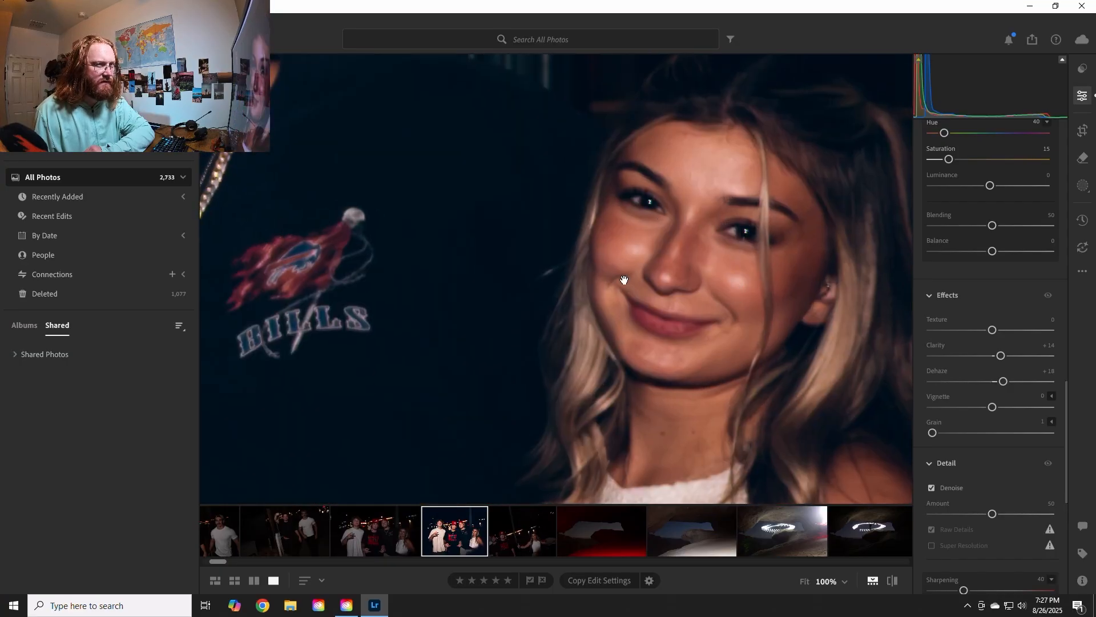
{"action": "left_click", "coordinate": [624, 320]}
{"action": "left_click", "coordinate": [753, 419]}
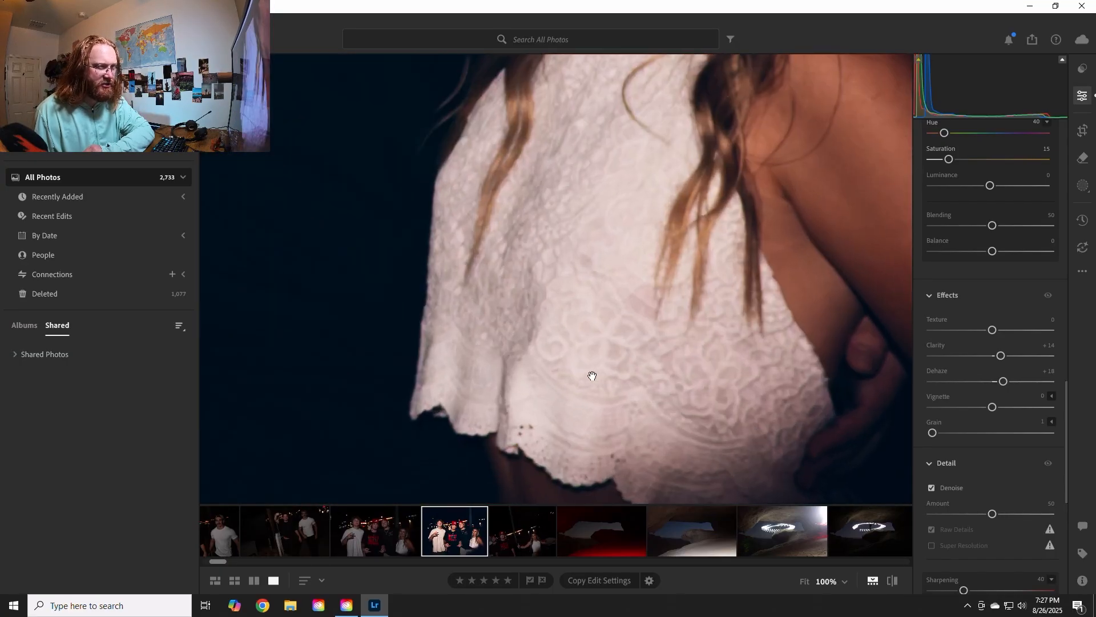
{"action": "left_click_drag", "start_coordinate": [301, 286], "coordinate": [381, 343]}
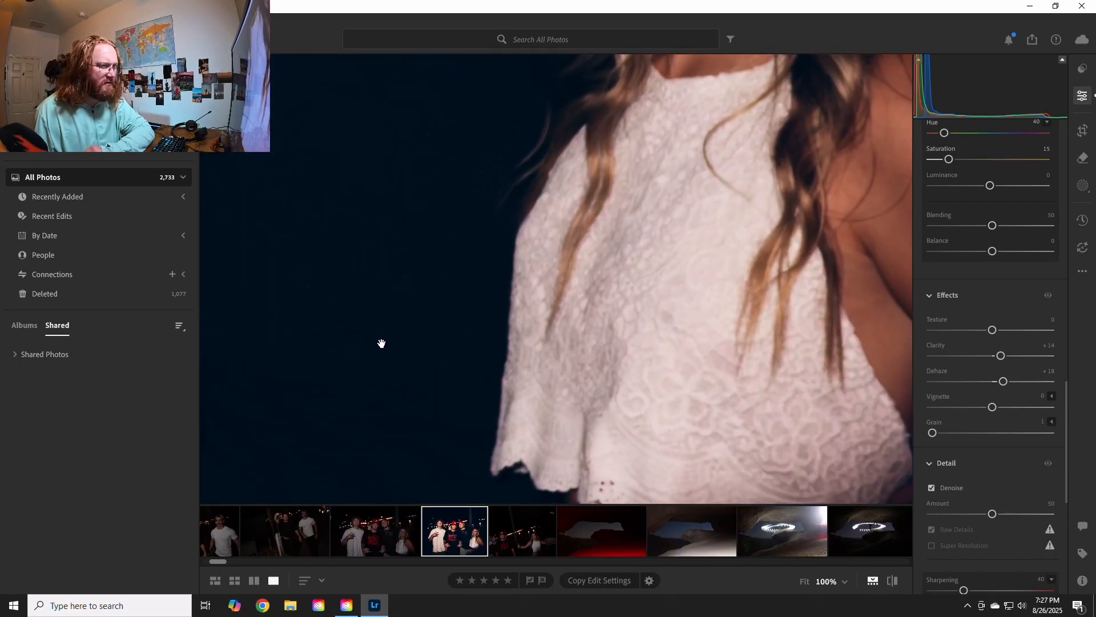
{"action": "left_click", "coordinate": [519, 262]}
{"action": "left_click", "coordinate": [425, 229]}
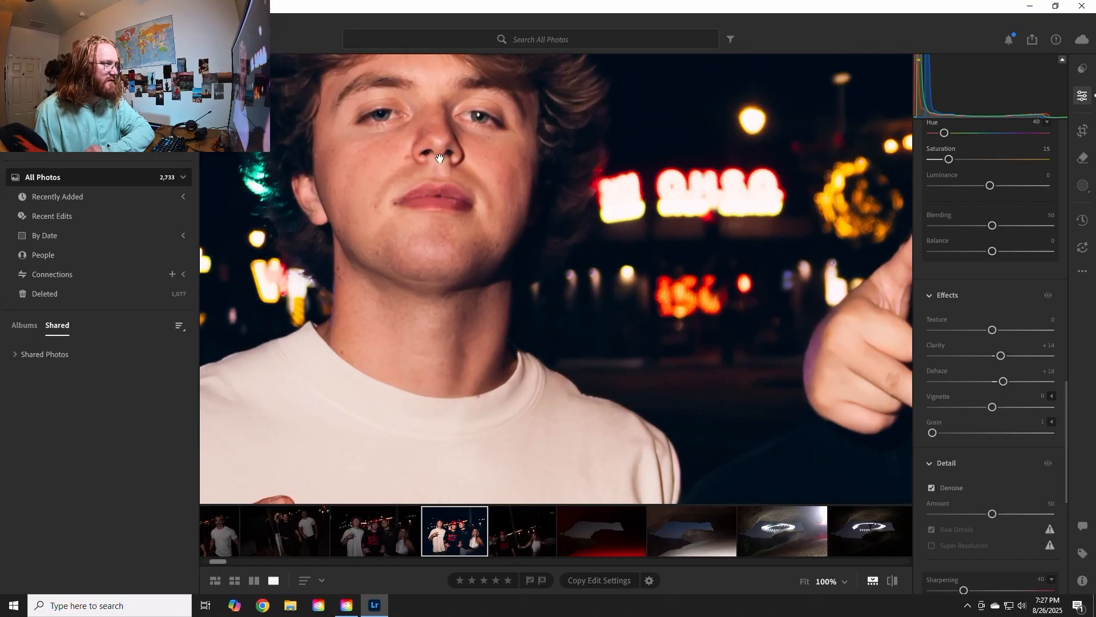
{"action": "left_click", "coordinate": [427, 285]}
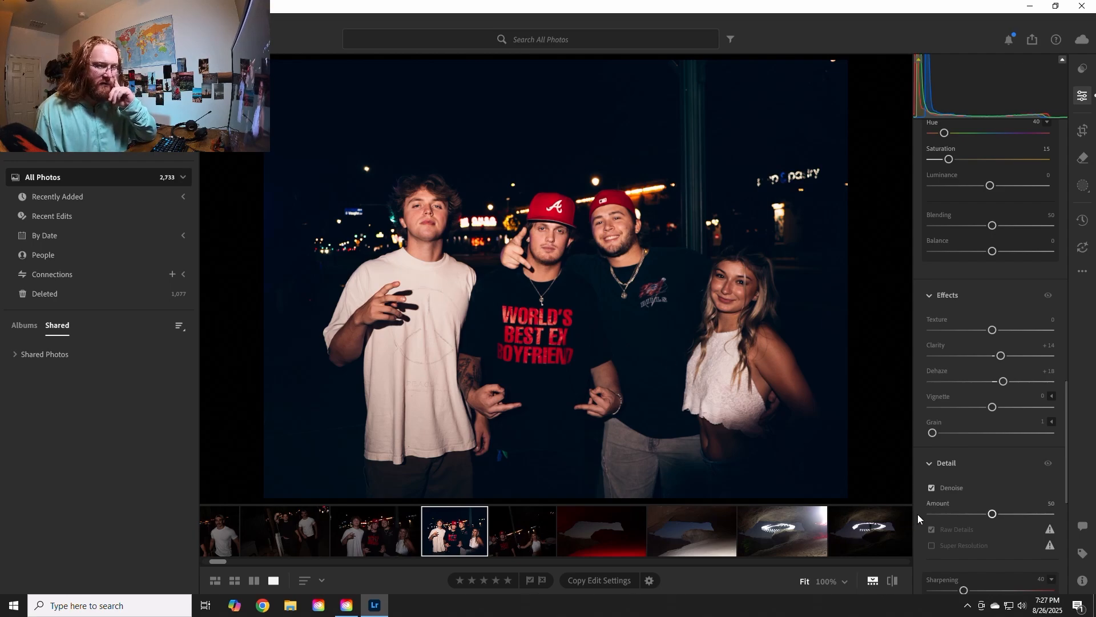
- Set the Denoise amount to 37, trying 38, 32 and 51 first, and check the first man's and the woman's faces at 100% zoom
{"action": "scroll", "coordinate": [917, 514], "scroll_direction": "down", "scroll_amount": 1}
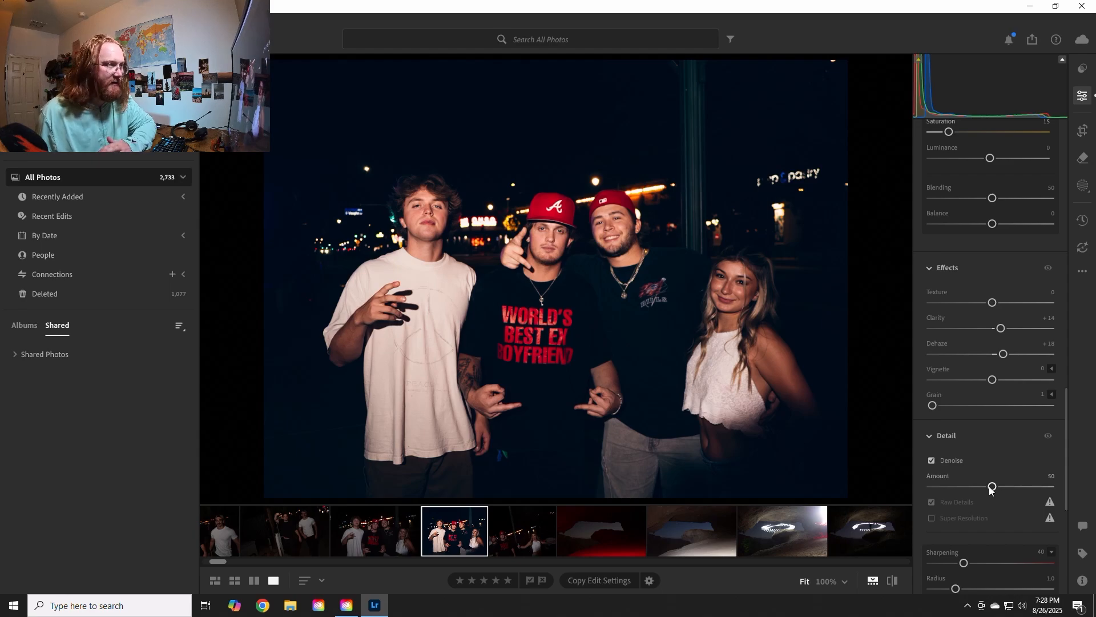
{"action": "left_click_drag", "start_coordinate": [987, 486], "coordinate": [985, 490]}
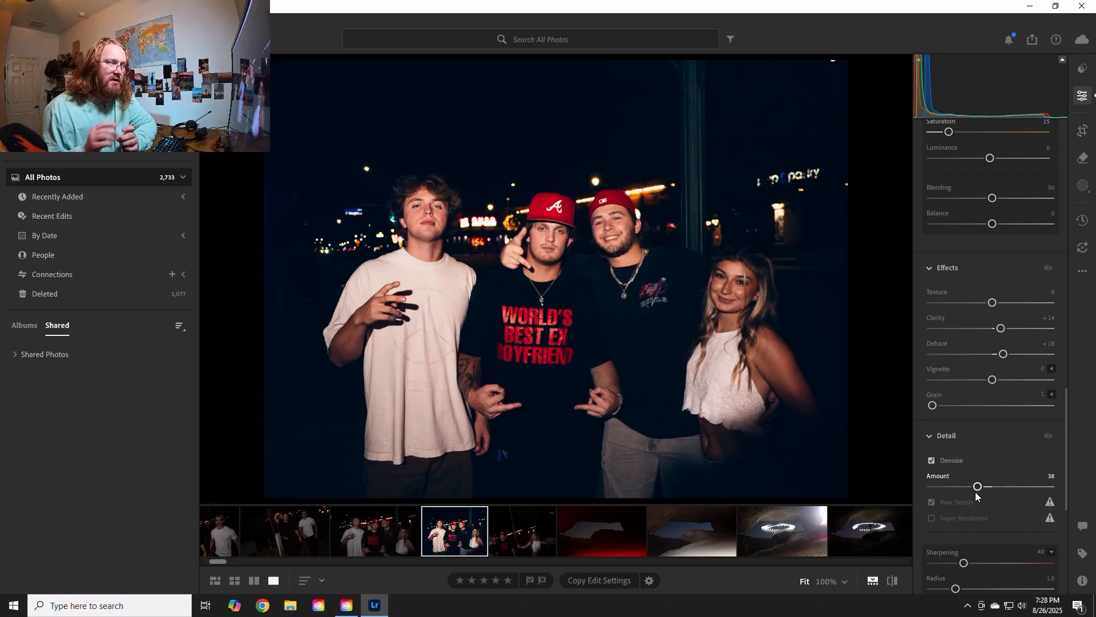
{"action": "left_click", "coordinate": [410, 219]}
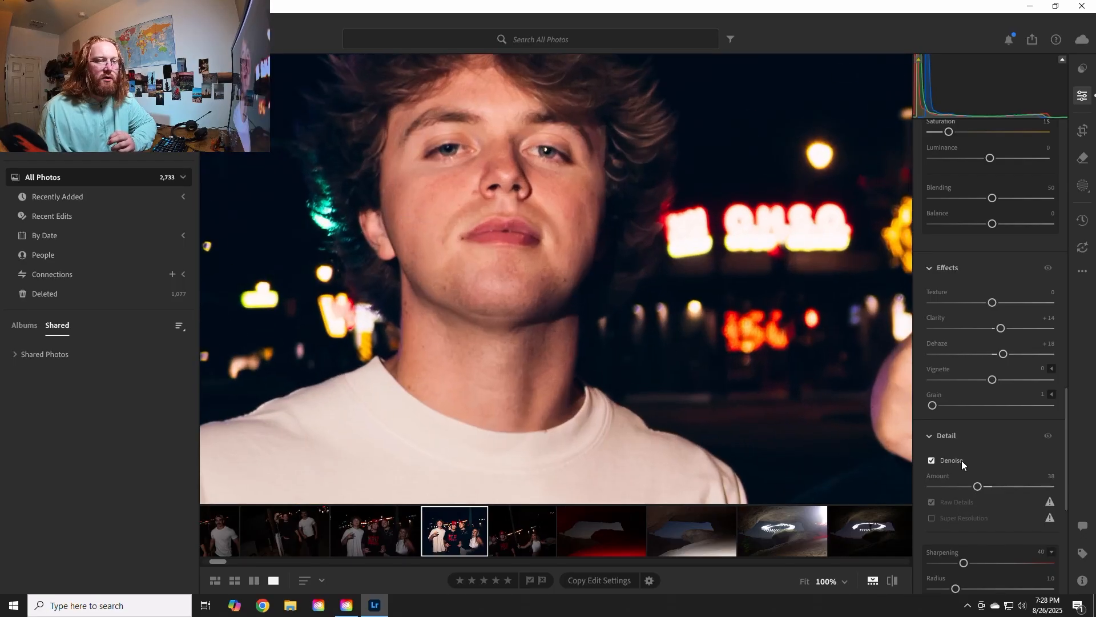
{"action": "left_click_drag", "start_coordinate": [978, 489], "coordinate": [976, 489]}
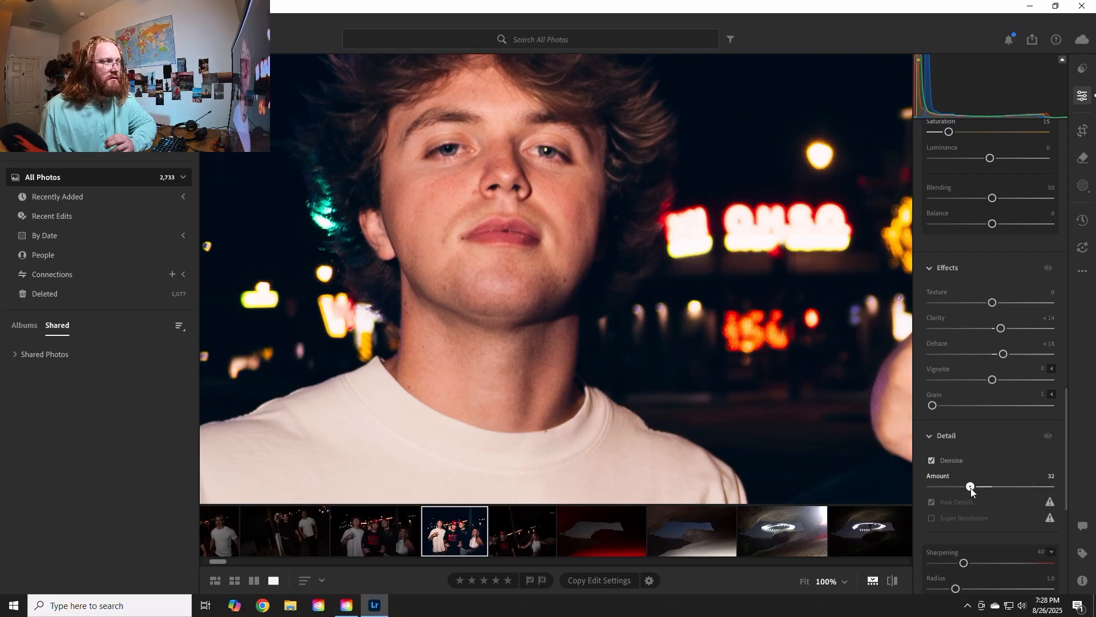
{"action": "left_click_drag", "start_coordinate": [971, 487], "coordinate": [994, 486]}
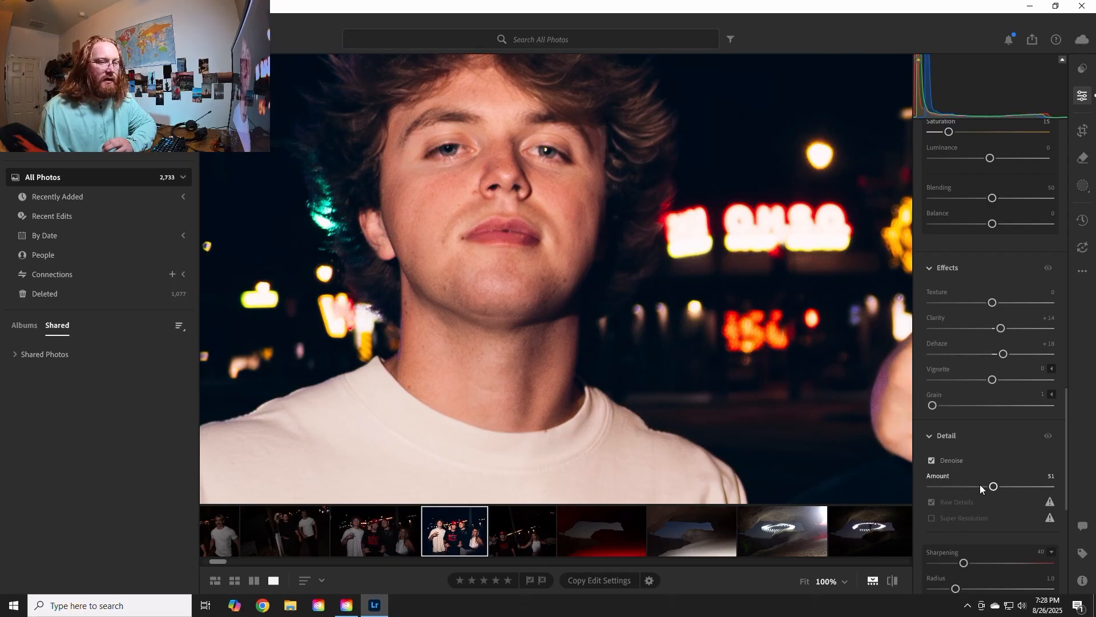
{"action": "left_click_drag", "start_coordinate": [994, 488], "coordinate": [981, 490]}
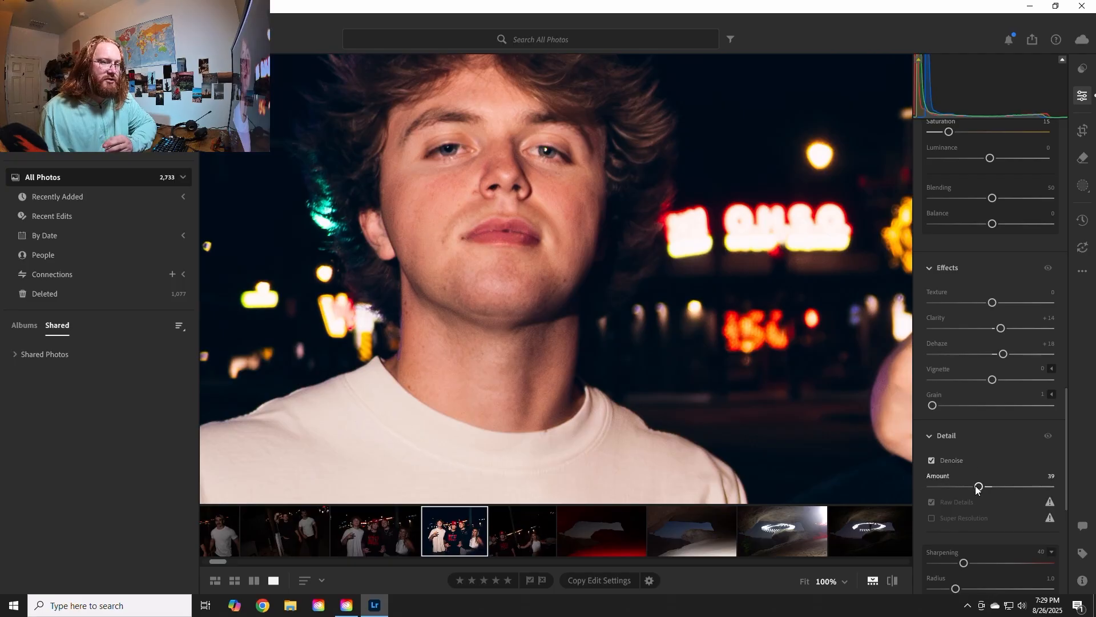
{"action": "left_click_drag", "start_coordinate": [978, 488], "coordinate": [976, 487]}
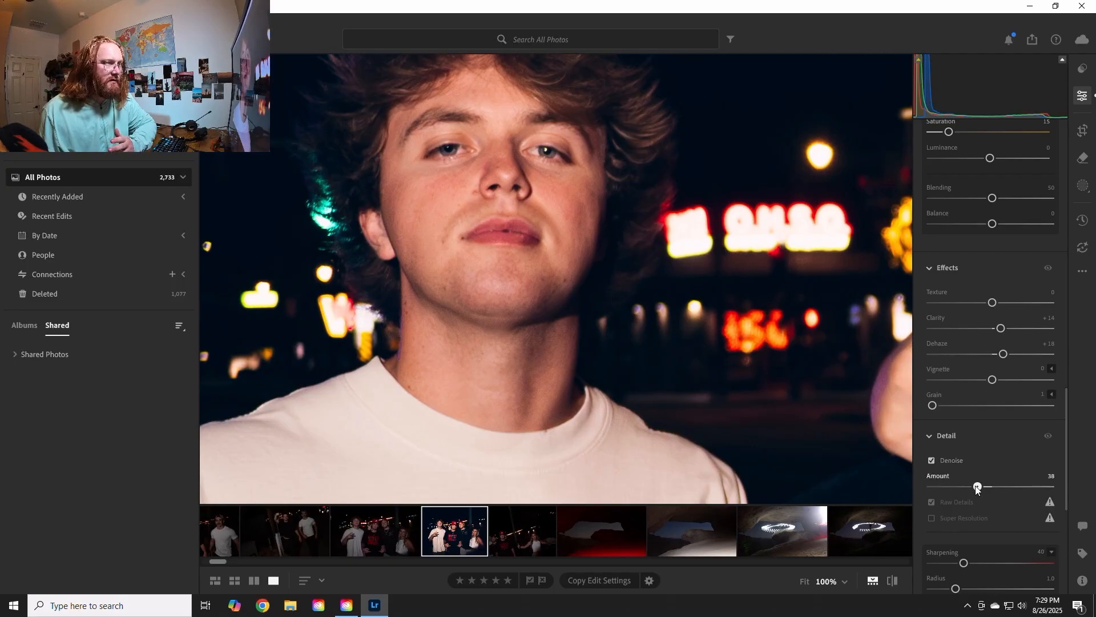
{"action": "left_click", "coordinate": [555, 236]}
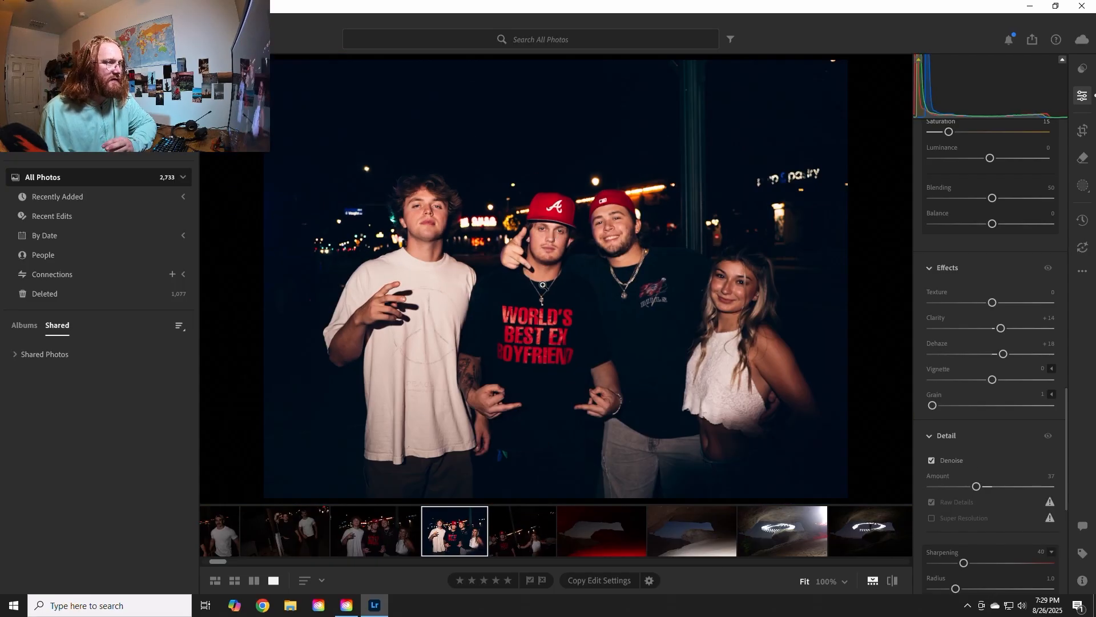
{"action": "left_click", "coordinate": [597, 225]}
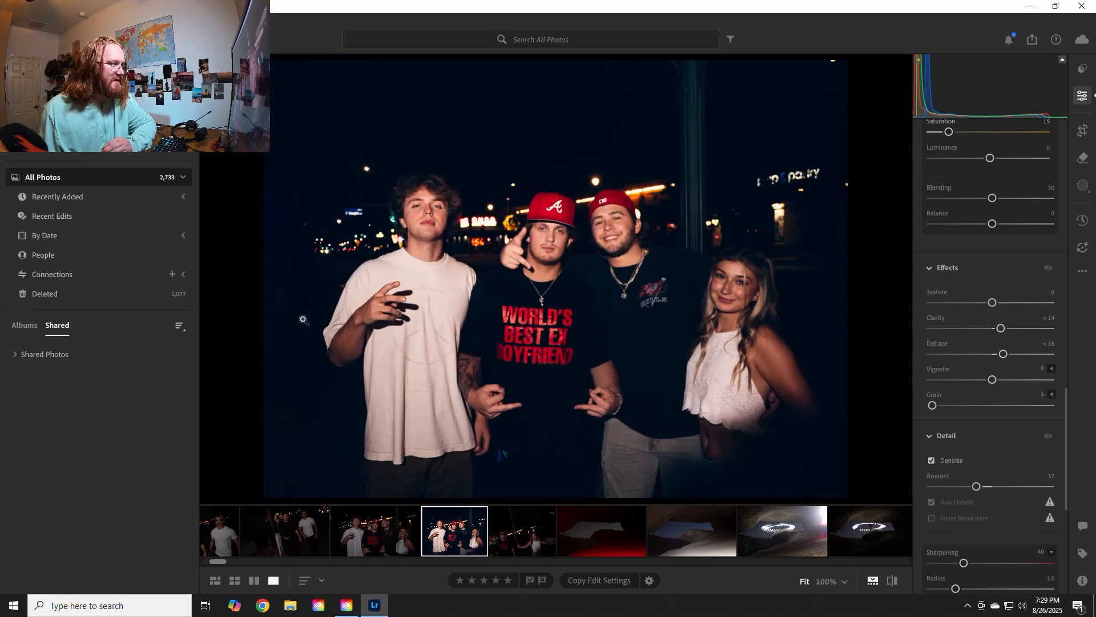
{"action": "left_click", "coordinate": [304, 320]}
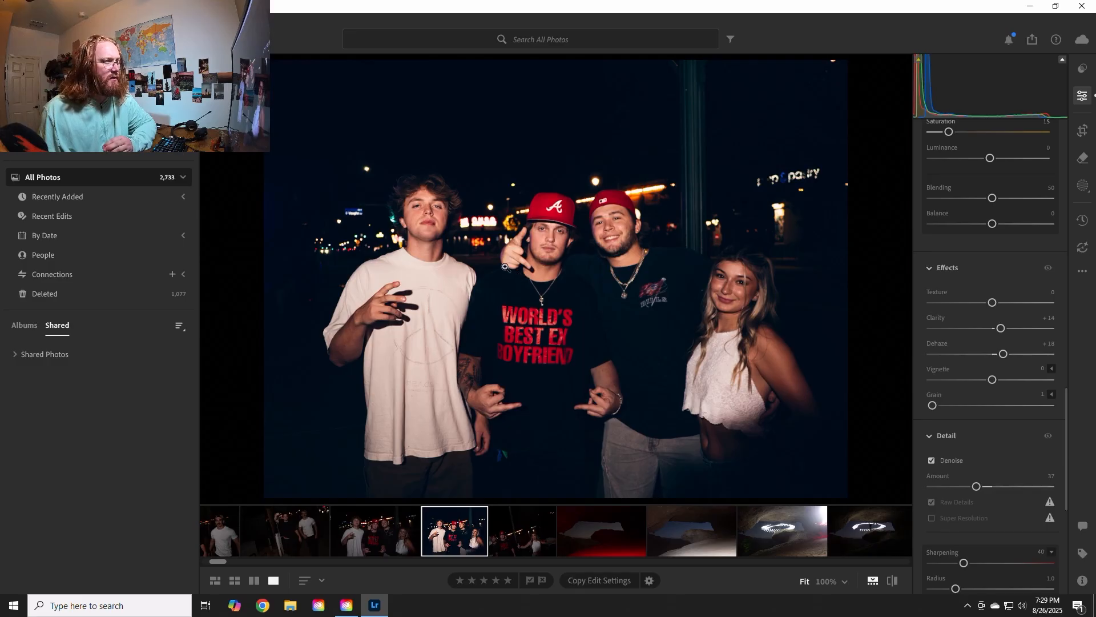
{"action": "left_click", "coordinate": [738, 296]}
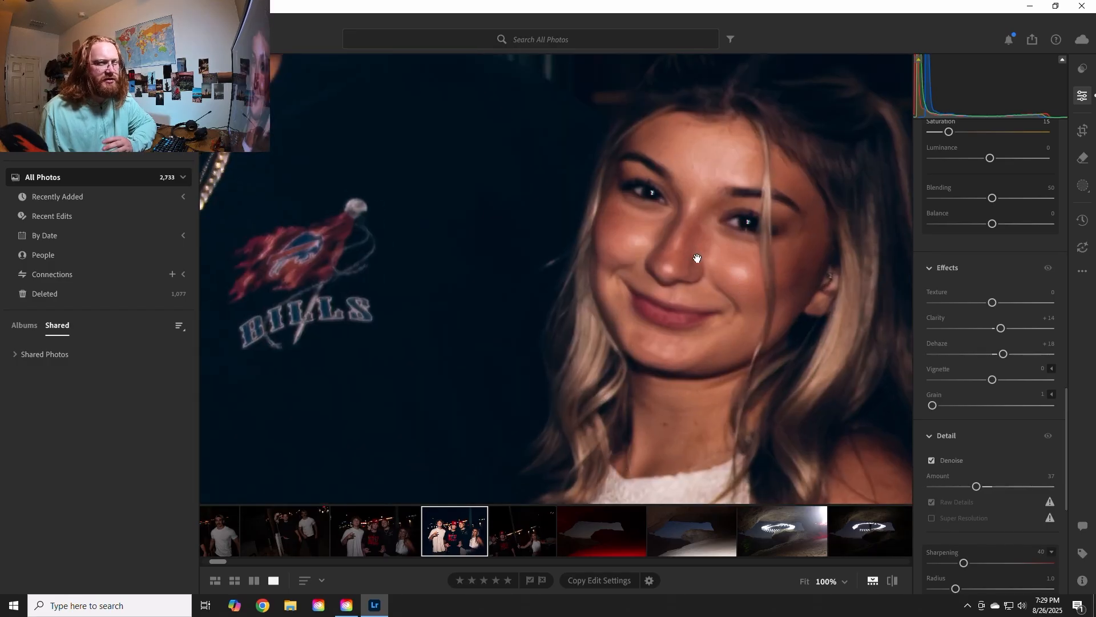
{"action": "left_click", "coordinate": [697, 258]}
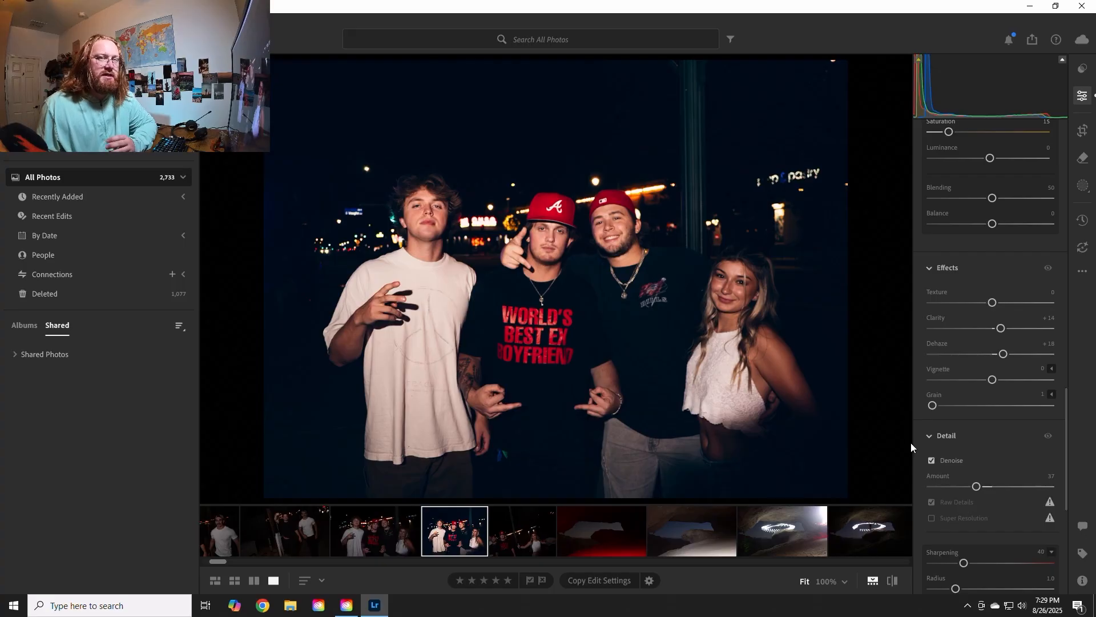
- Set the photo's sharpening to 105 and its masking to 62, previewing the black-and-white edge mask
{"action": "scroll", "coordinate": [919, 473], "scroll_direction": "down", "scroll_amount": 3}
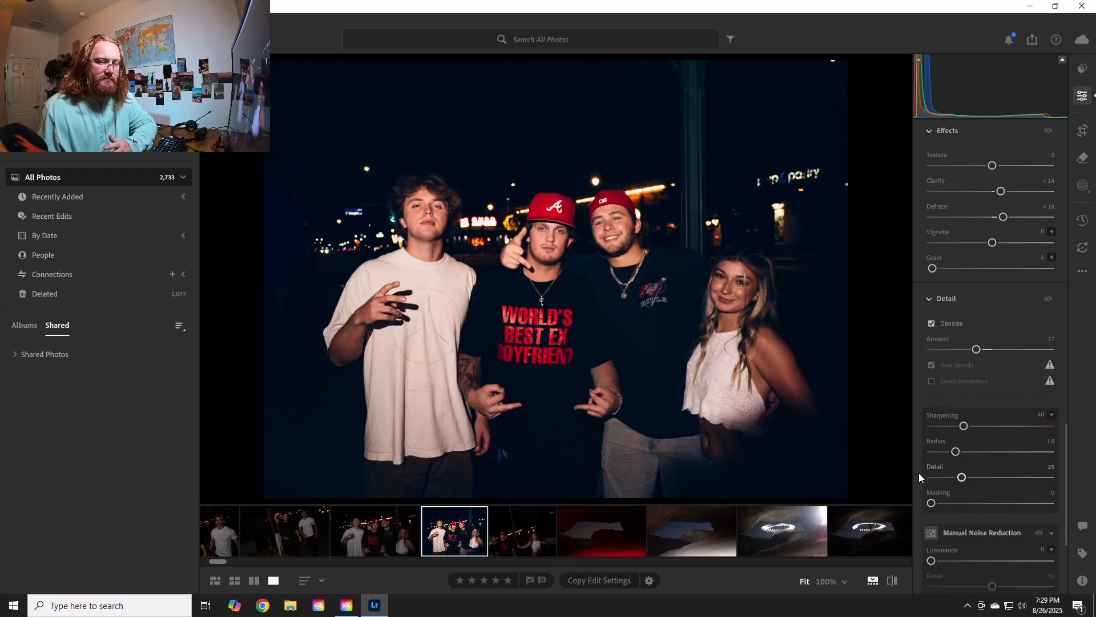
{"action": "scroll", "coordinate": [920, 473], "scroll_direction": "down", "scroll_amount": 1}
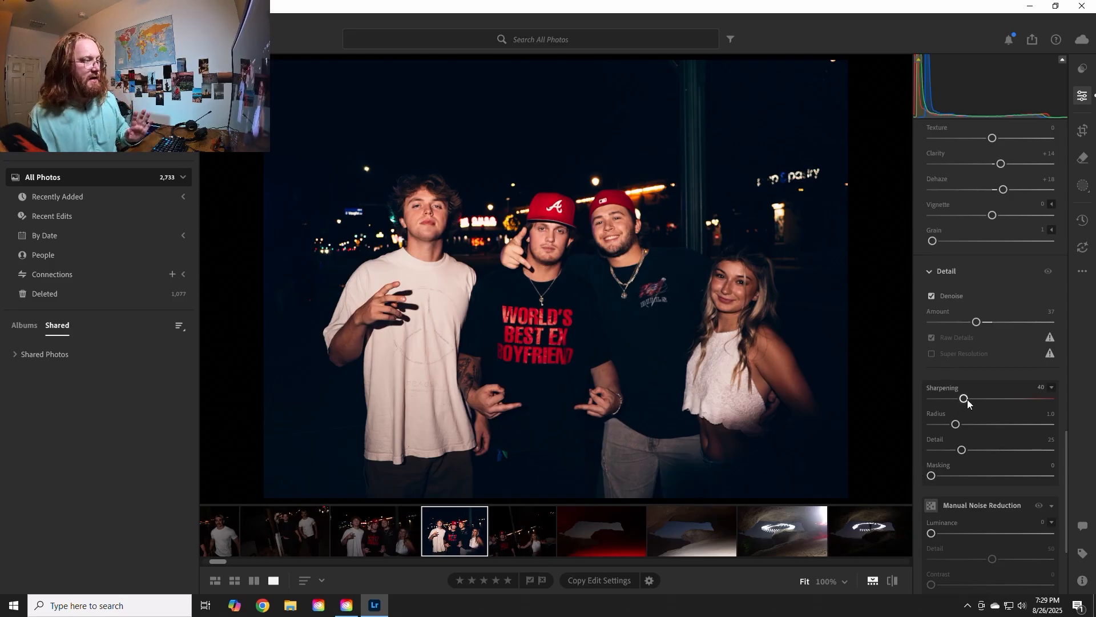
{"action": "left_click_drag", "start_coordinate": [984, 399], "coordinate": [1017, 399]}
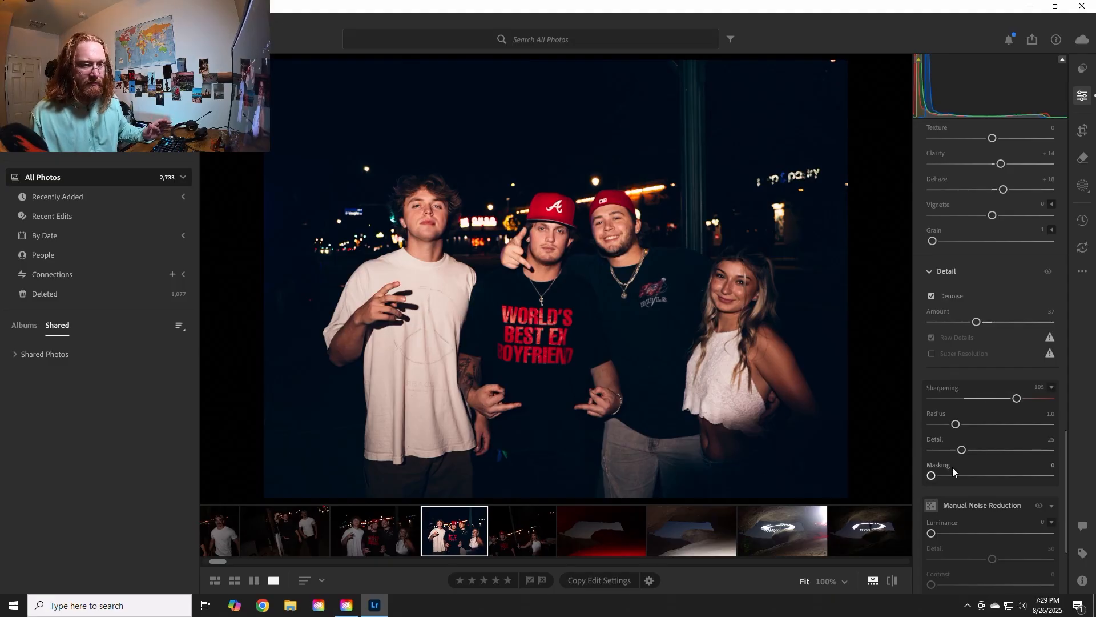
{"action": "left_click_drag", "start_coordinate": [932, 476], "coordinate": [1006, 483]}
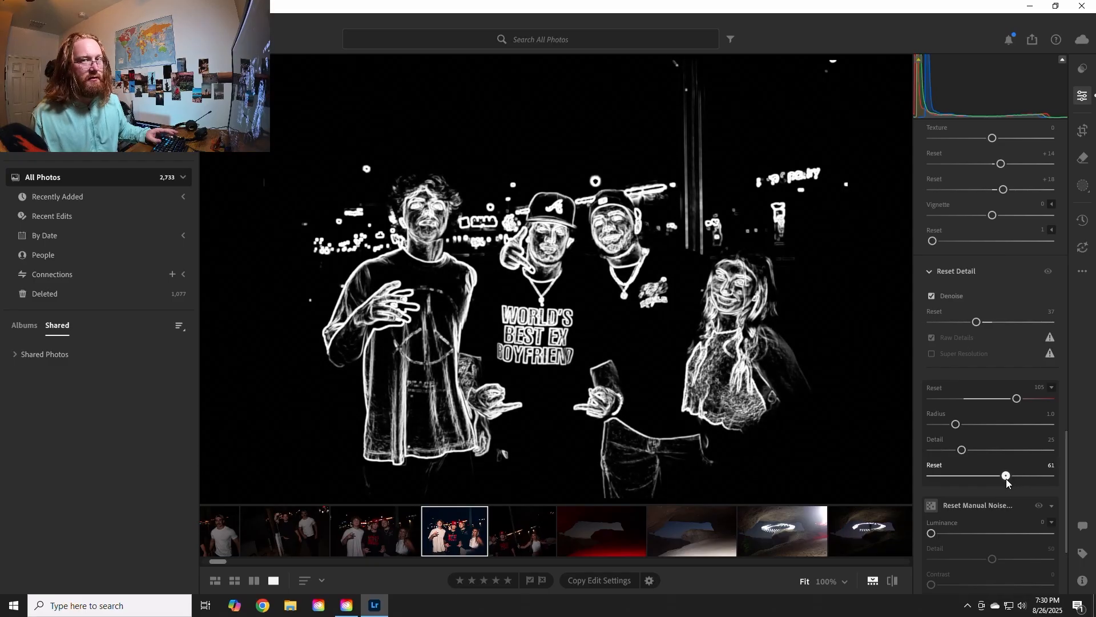
{"action": "left_click_drag", "start_coordinate": [1007, 483], "coordinate": [1007, 483]}
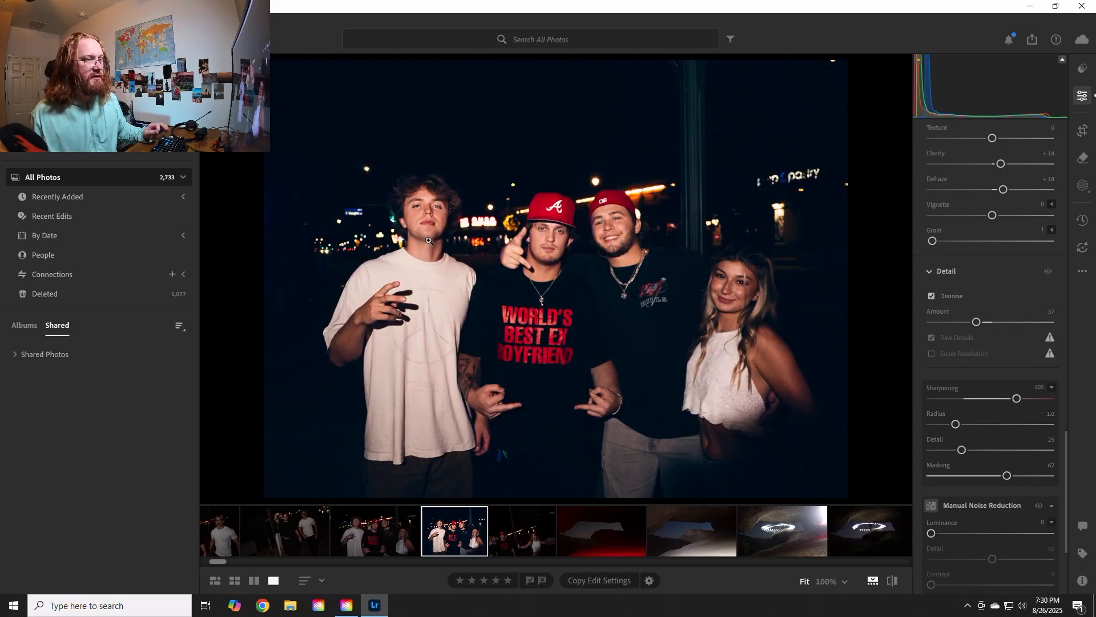
- Examine the sharpened detail on the faces and the first man's shirt at closer zoom, and return to the full photo
{"action": "left_click", "coordinate": [740, 291]}
{"action": "left_click", "coordinate": [739, 291]}
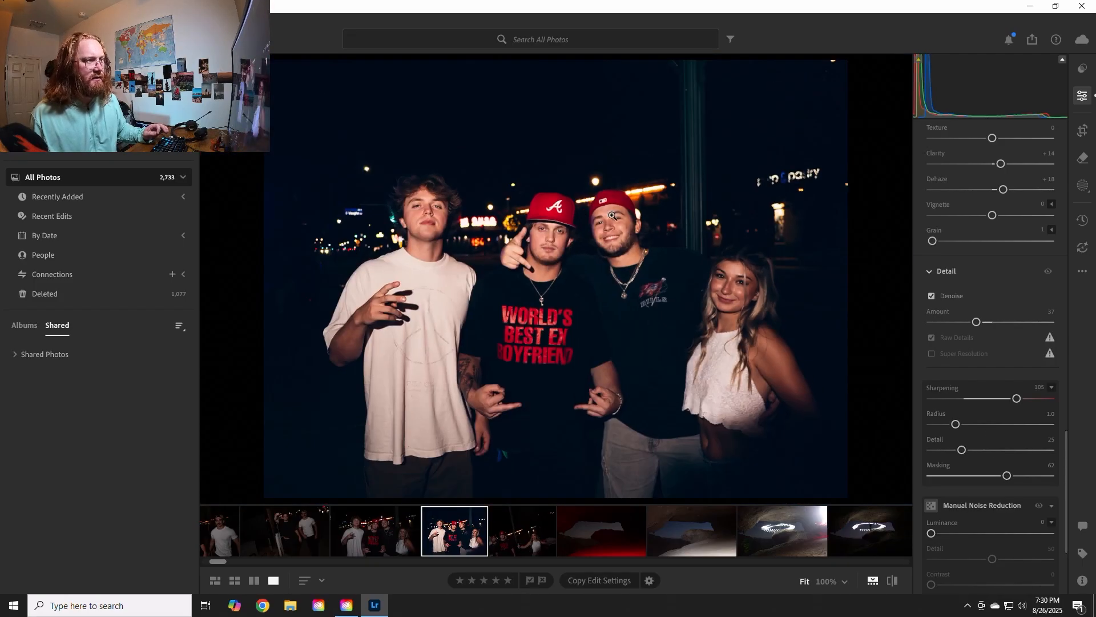
{"action": "left_click", "coordinate": [612, 215]}
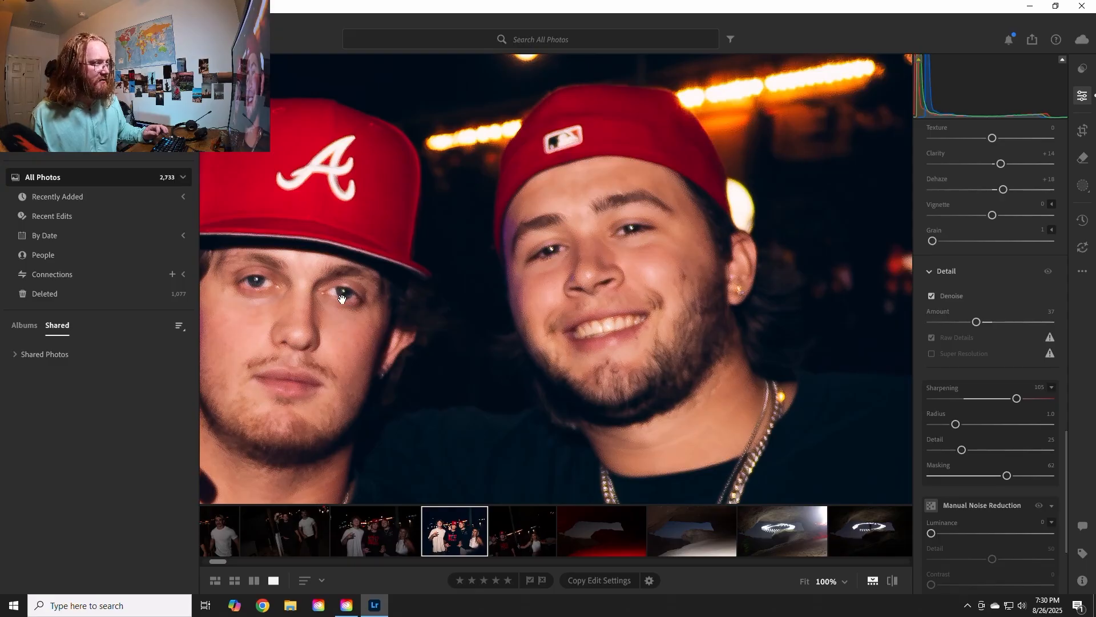
{"action": "left_click_drag", "start_coordinate": [271, 291], "coordinate": [591, 377]}
{"action": "left_click_drag", "start_coordinate": [322, 334], "coordinate": [633, 116]}
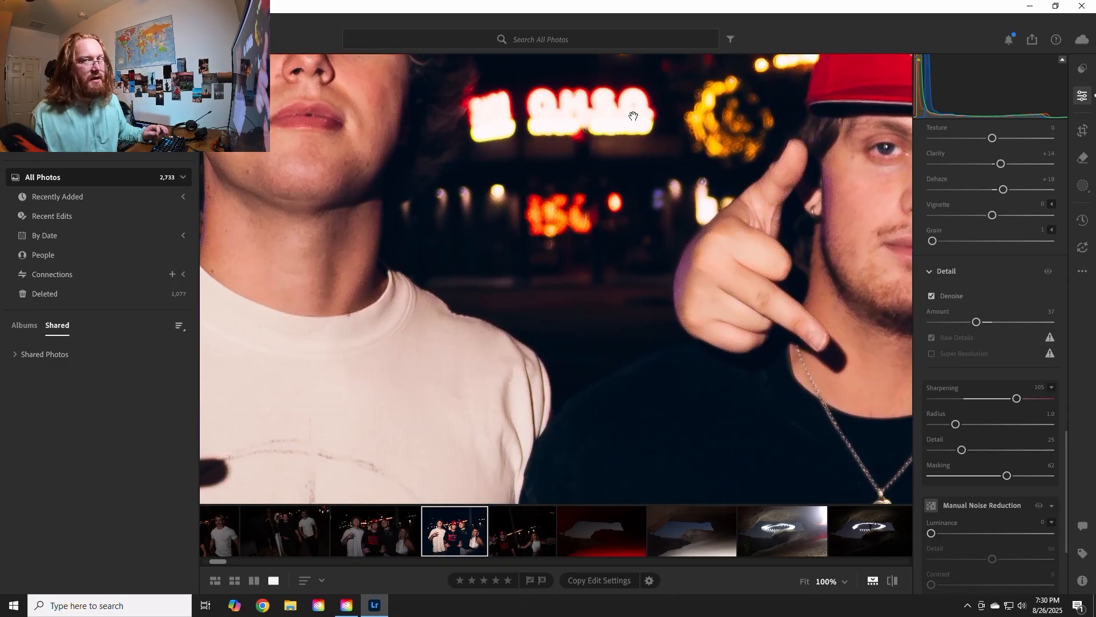
{"action": "left_click", "coordinate": [464, 146]}
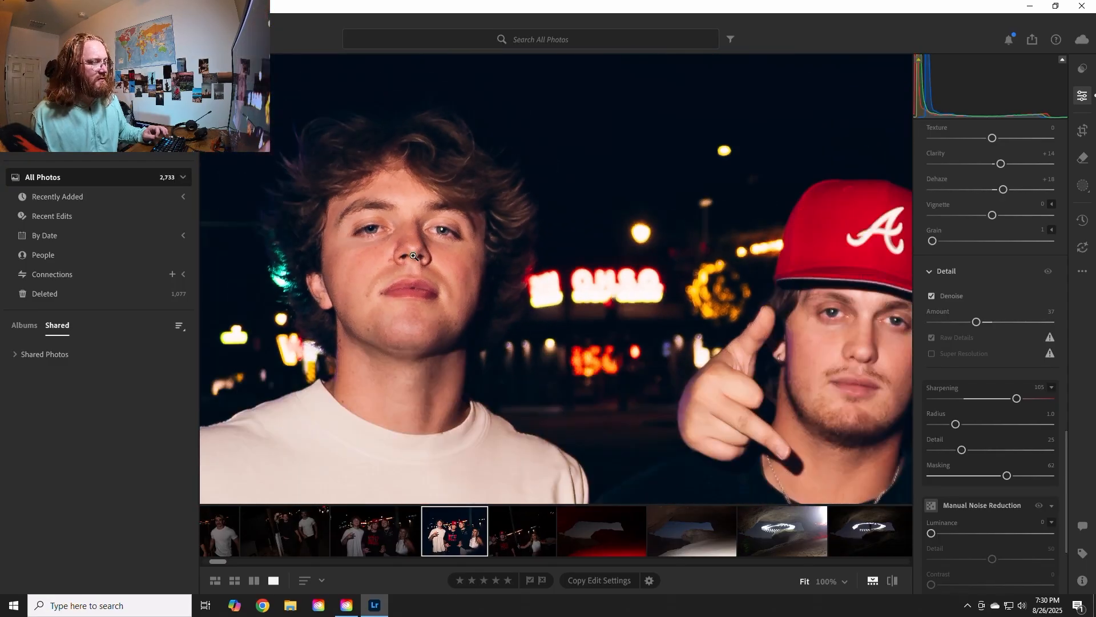
{"action": "left_click", "coordinate": [414, 256]}
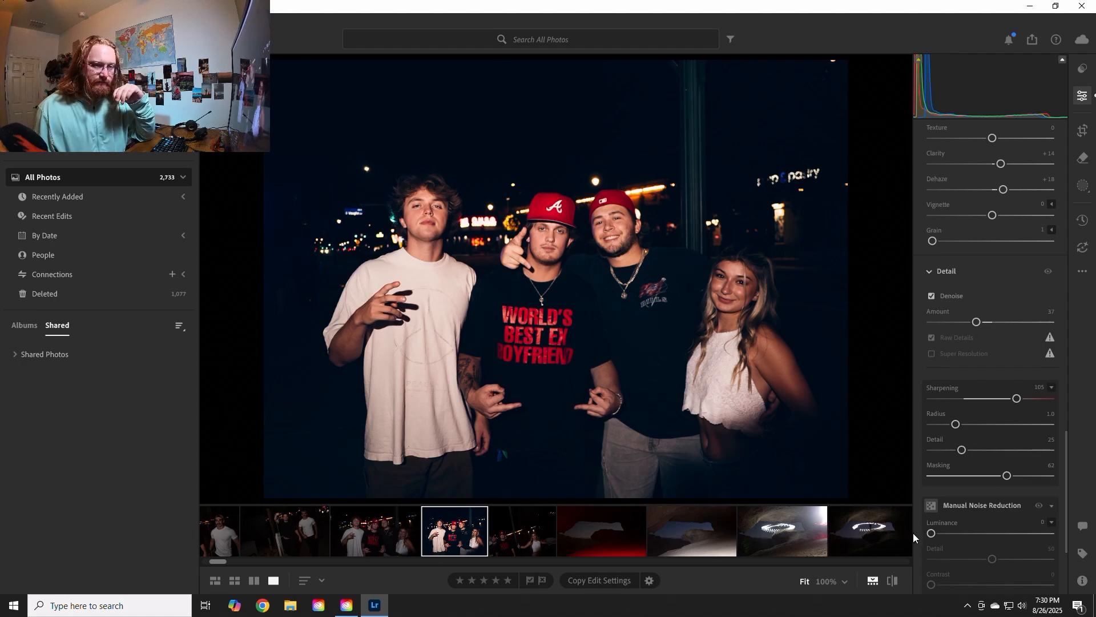
- Try Denoise amounts of 27, 45 and 61, checking the men's faces at 100% zoom
{"action": "scroll", "coordinate": [916, 536], "scroll_direction": "down", "scroll_amount": 1}
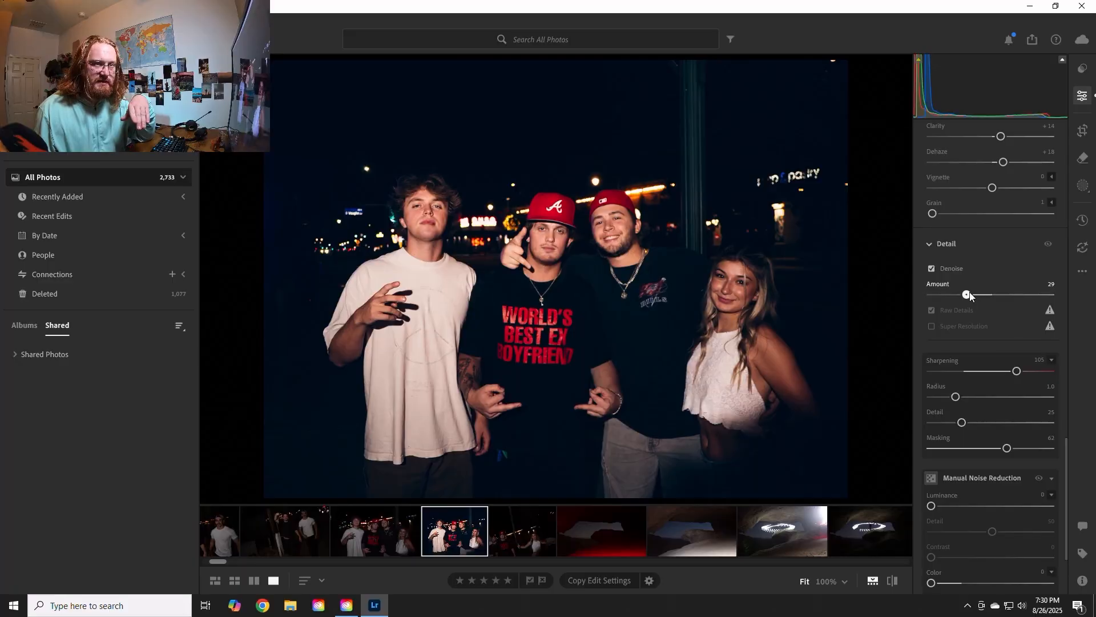
{"action": "left_click_drag", "start_coordinate": [970, 292], "coordinate": [964, 294]}
{"action": "left_click", "coordinate": [544, 234]}
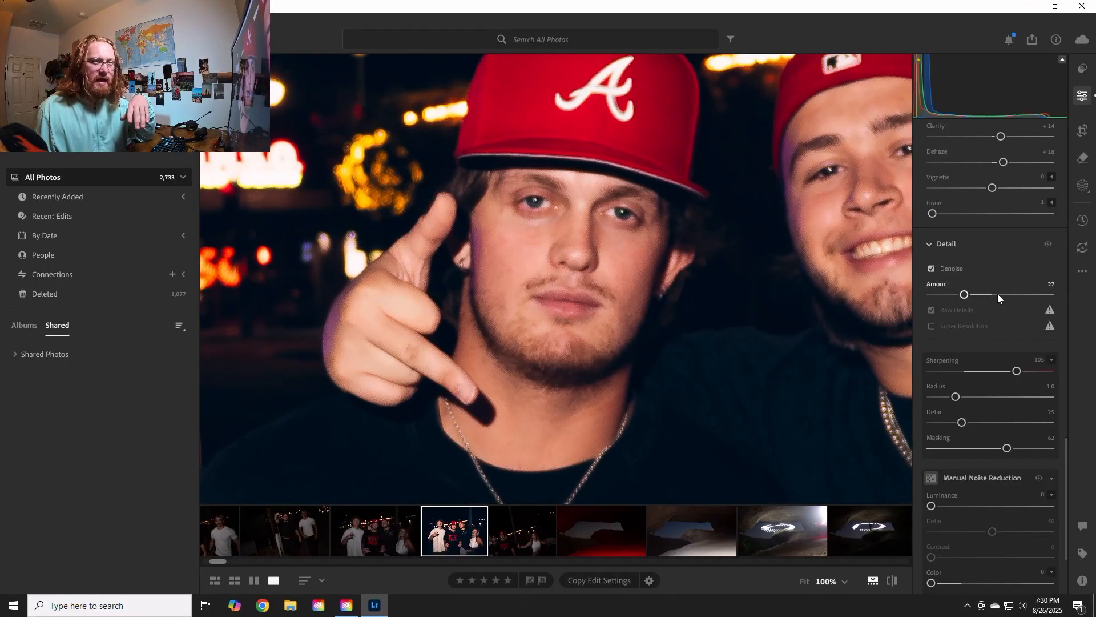
{"action": "left_click_drag", "start_coordinate": [982, 298], "coordinate": [988, 303]}
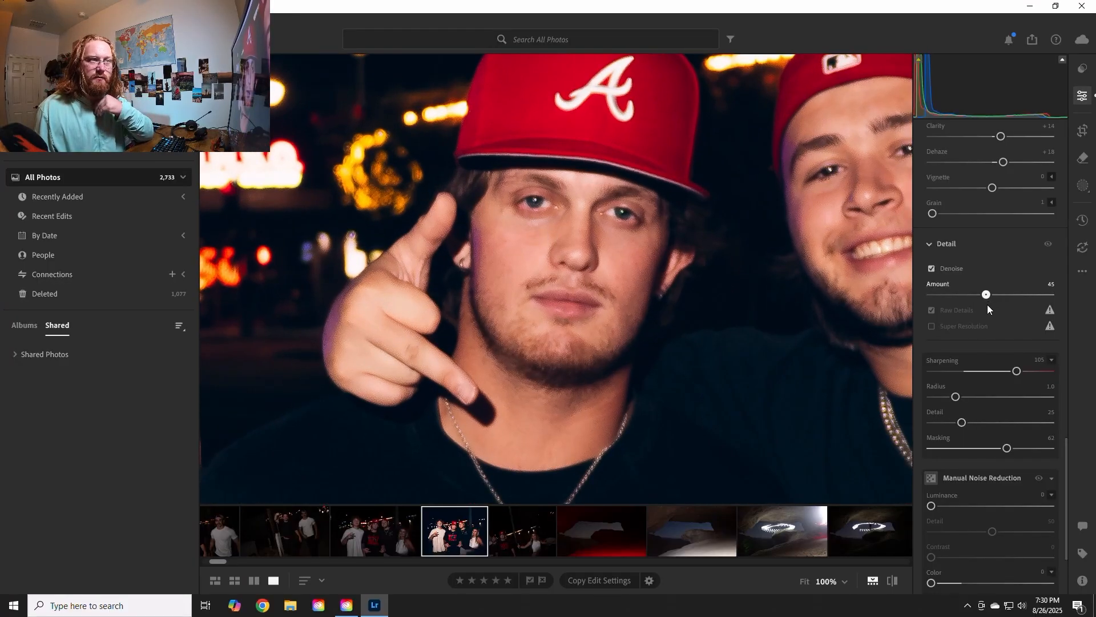
{"action": "left_click", "coordinate": [811, 172]}
{"action": "left_click", "coordinate": [417, 192]}
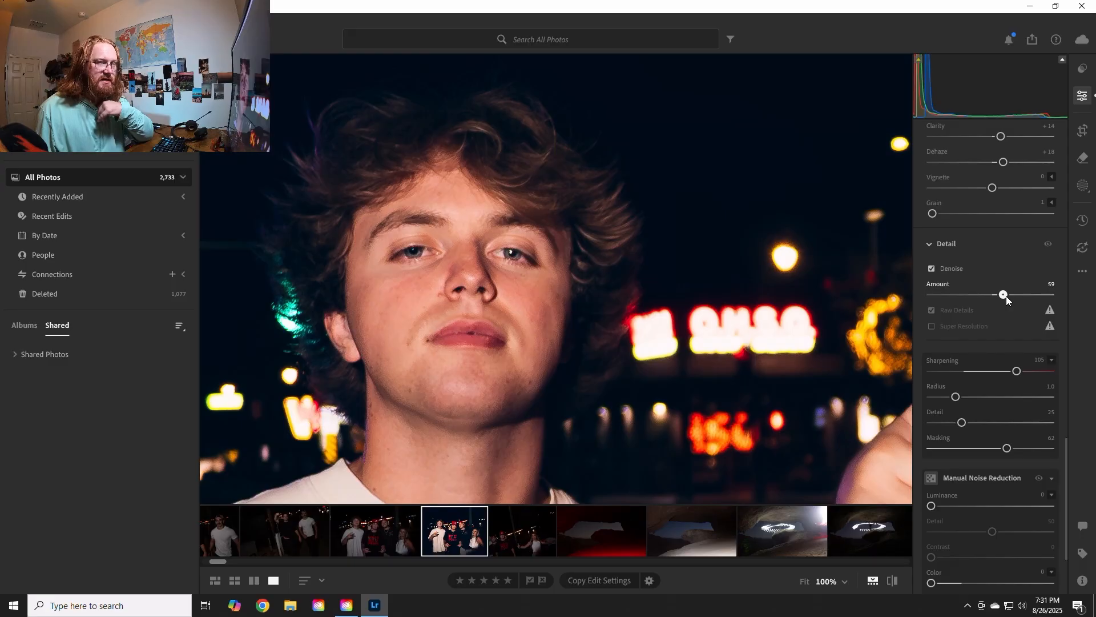
{"action": "left_click_drag", "start_coordinate": [1002, 297], "coordinate": [1009, 299]}
{"action": "left_click", "coordinate": [406, 221]}
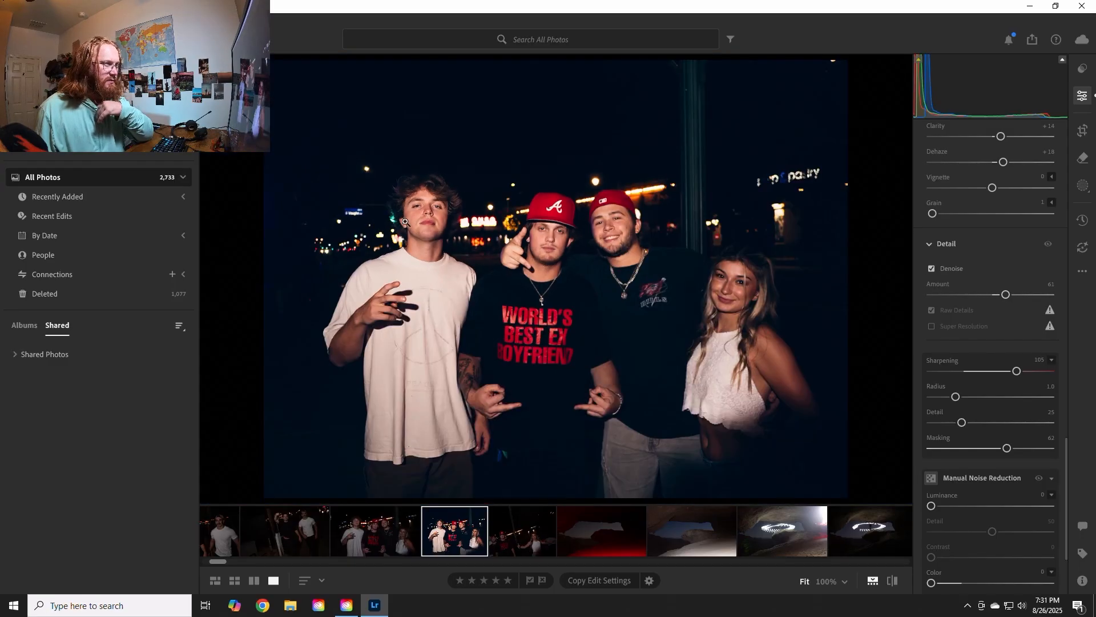
- Set the Denoise amount to 73 and check the men's and the woman's faces at 100% zoom
{"action": "left_click", "coordinate": [437, 213]}
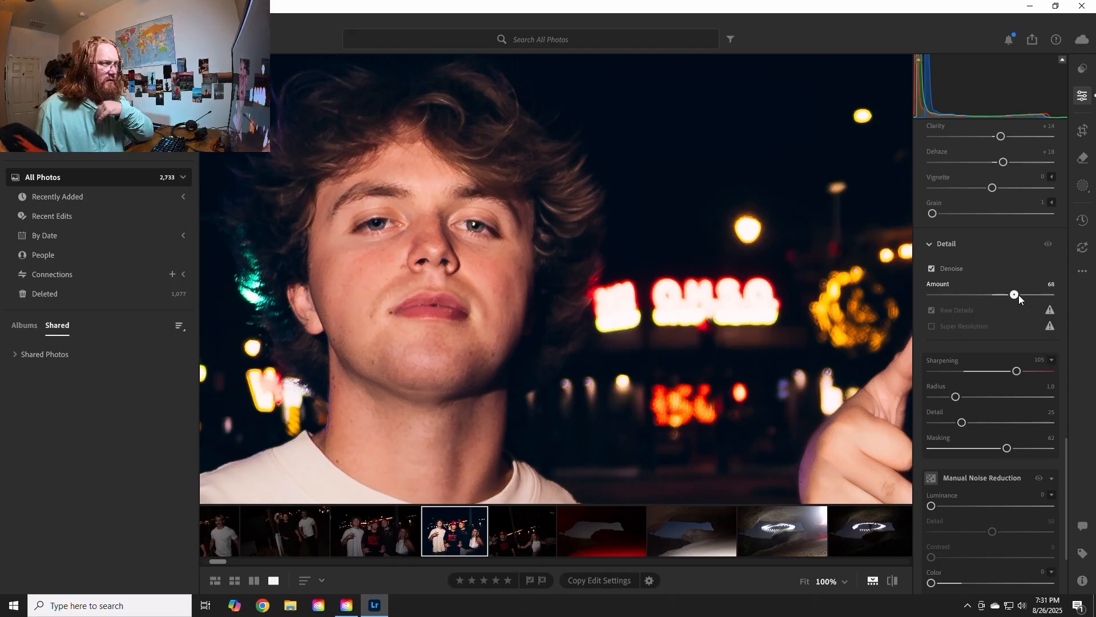
{"action": "left_click_drag", "start_coordinate": [1022, 295], "coordinate": [1023, 294]}
{"action": "left_click", "coordinate": [724, 341]}
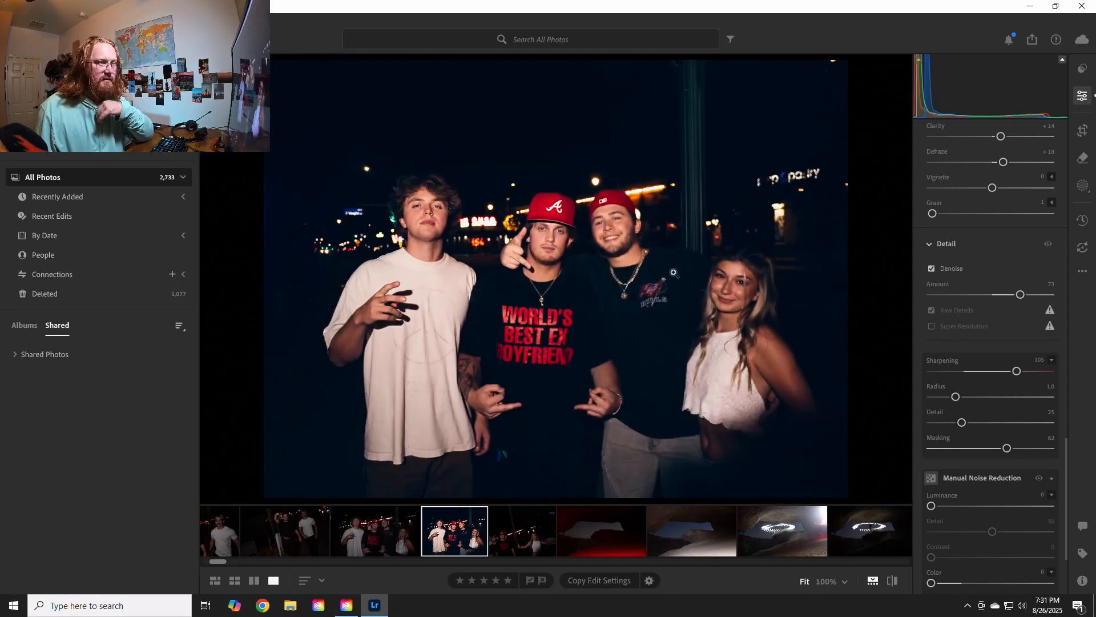
{"action": "left_click", "coordinate": [560, 226]}
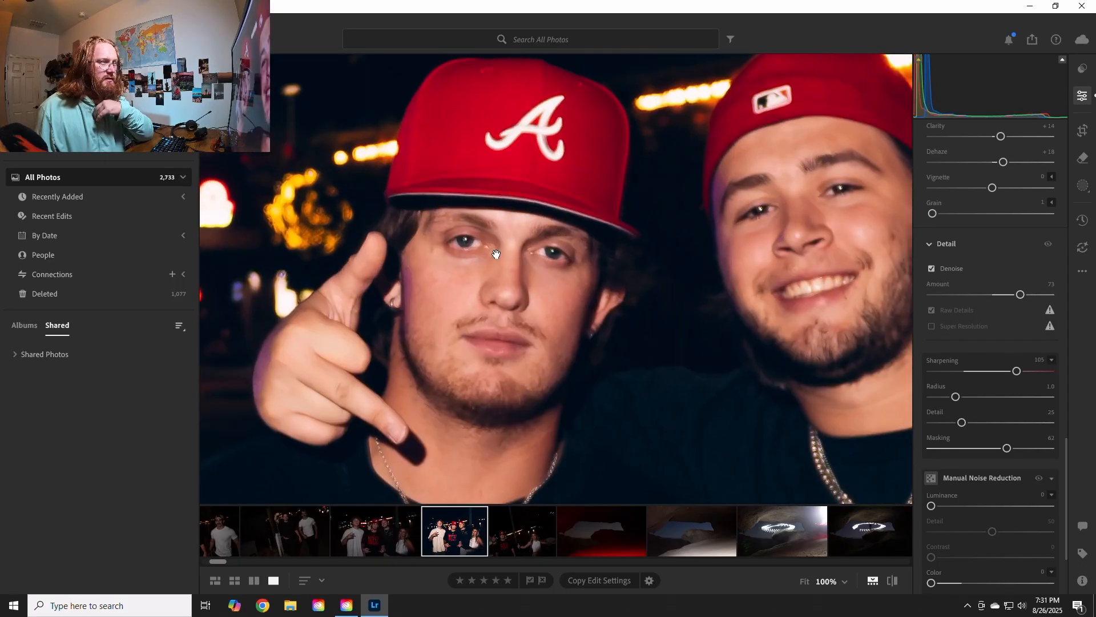
{"action": "left_click", "coordinate": [494, 252]}
{"action": "left_click", "coordinate": [562, 227]}
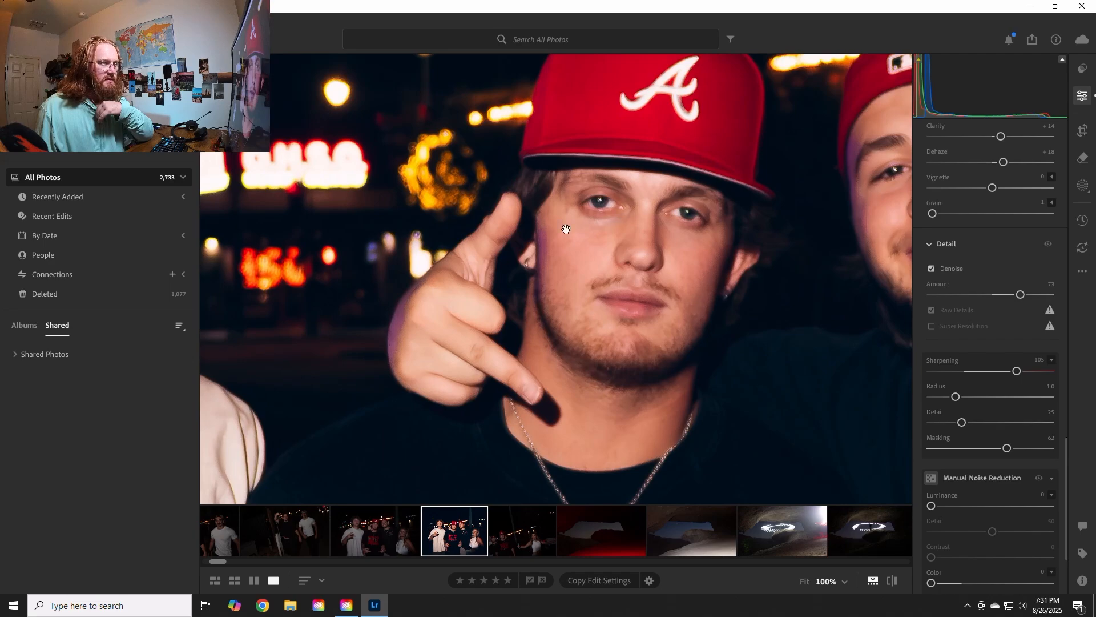
{"action": "left_click", "coordinate": [561, 280]}
{"action": "left_click", "coordinate": [732, 288]}
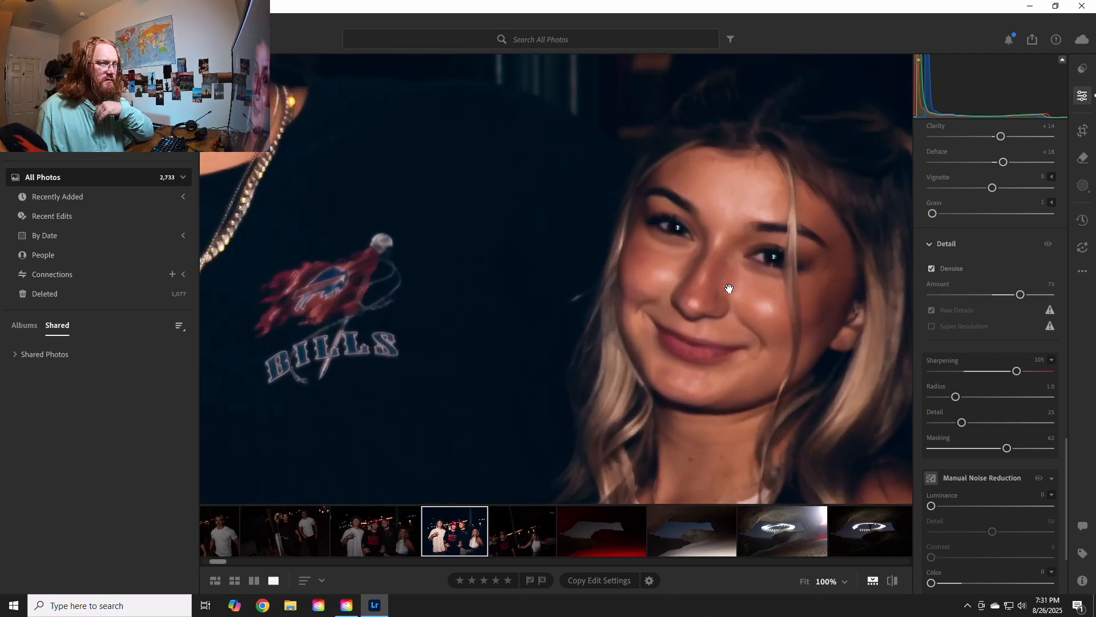
{"action": "left_click", "coordinate": [712, 275]}
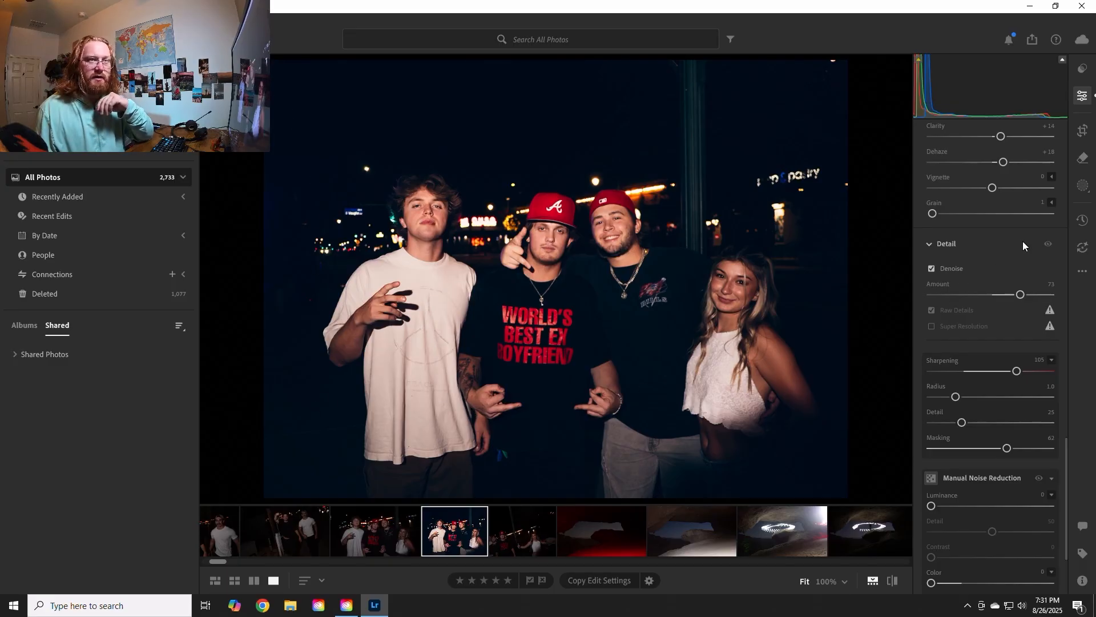
- Add a linear gradient mask over the first man's side of the photo, fading out around the middle man
{"action": "left_click", "coordinate": [1082, 185]}
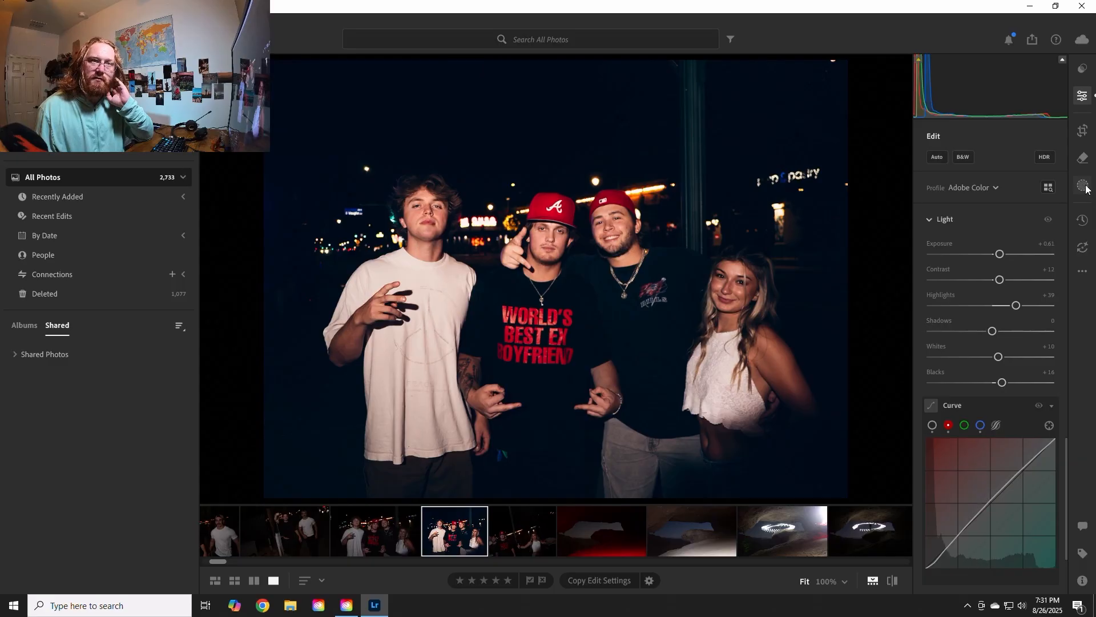
{"action": "left_click", "coordinate": [1083, 189]}
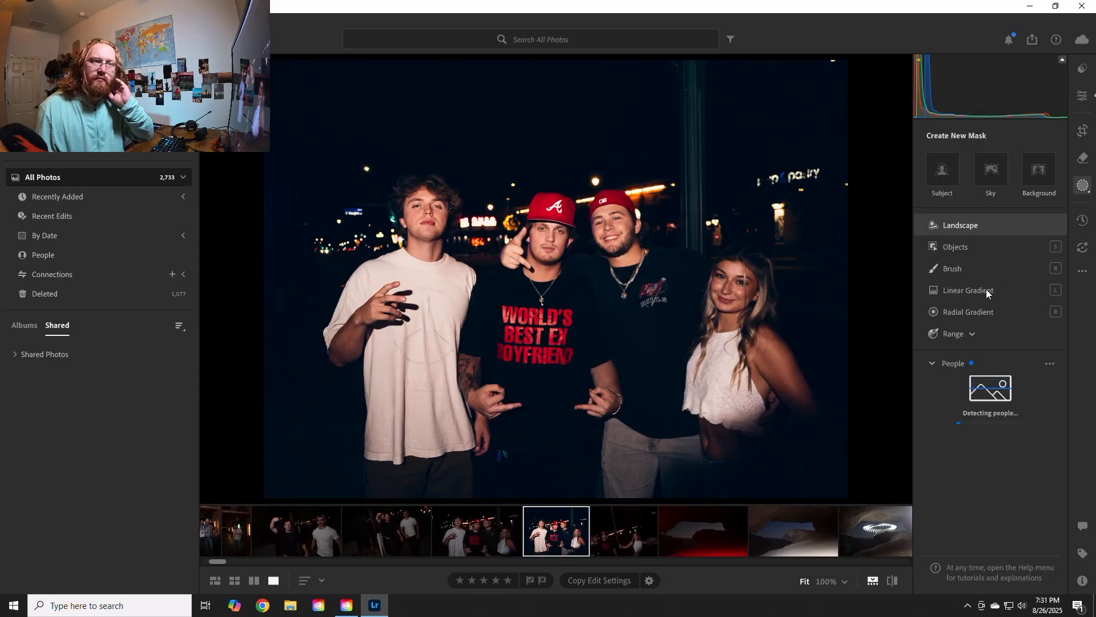
{"action": "left_click", "coordinate": [969, 291]}
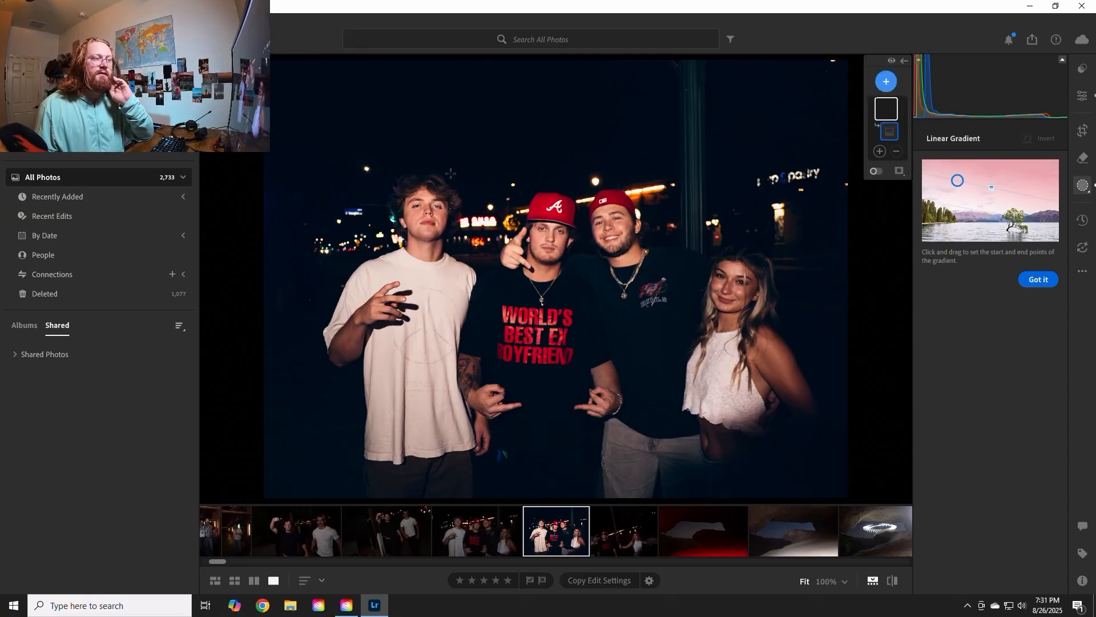
{"action": "left_click_drag", "start_coordinate": [265, 278], "coordinate": [673, 303]}
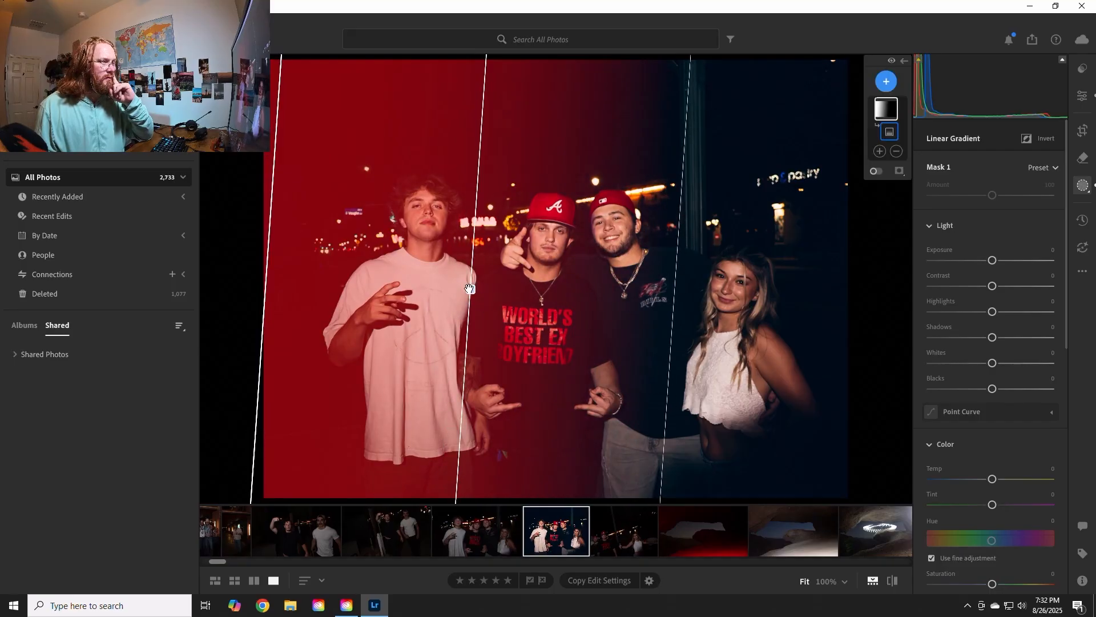
{"action": "left_click_drag", "start_coordinate": [473, 288], "coordinate": [358, 294]}
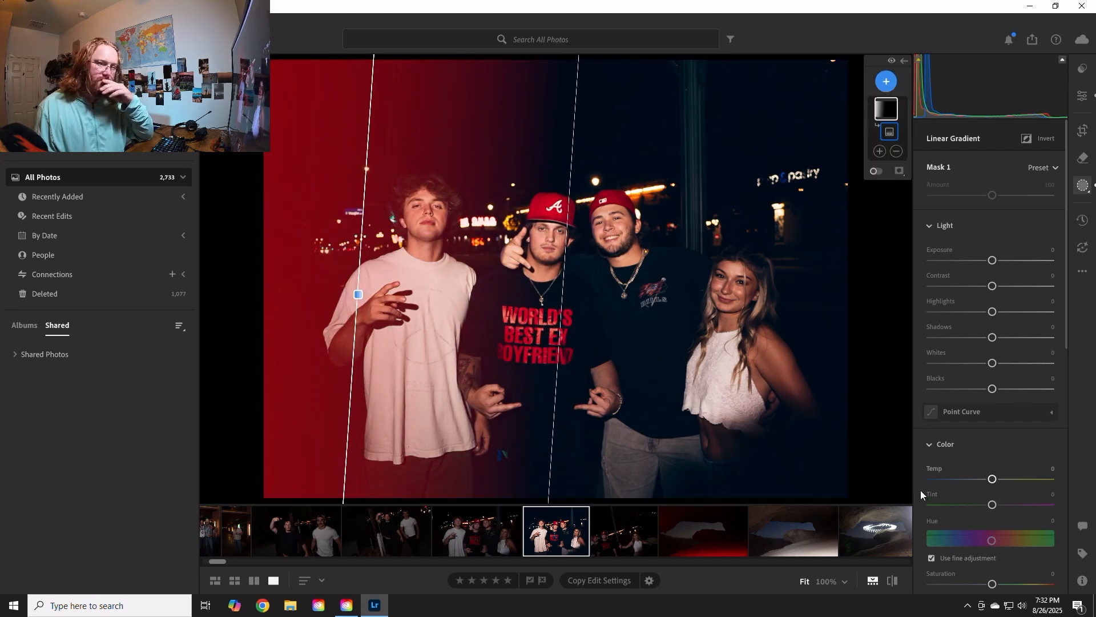
- Set the gradient mask's temperature to −43, trying −55, −53 and −40 first
{"action": "scroll", "coordinate": [917, 506], "scroll_direction": "down", "scroll_amount": 5}
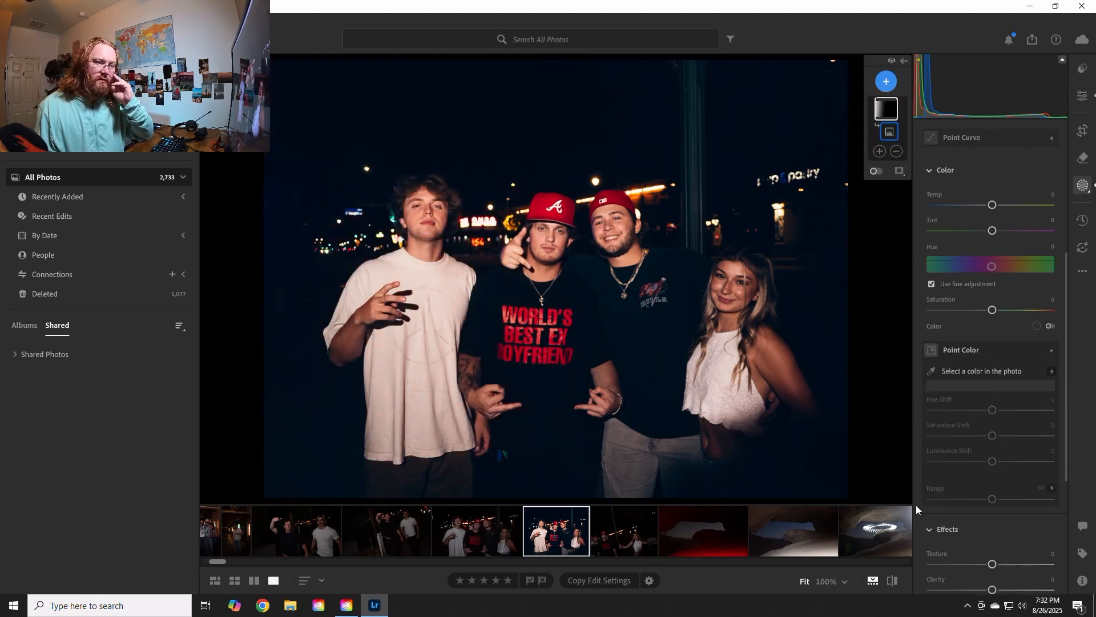
{"action": "scroll", "coordinate": [916, 505], "scroll_direction": "up", "scroll_amount": 3}
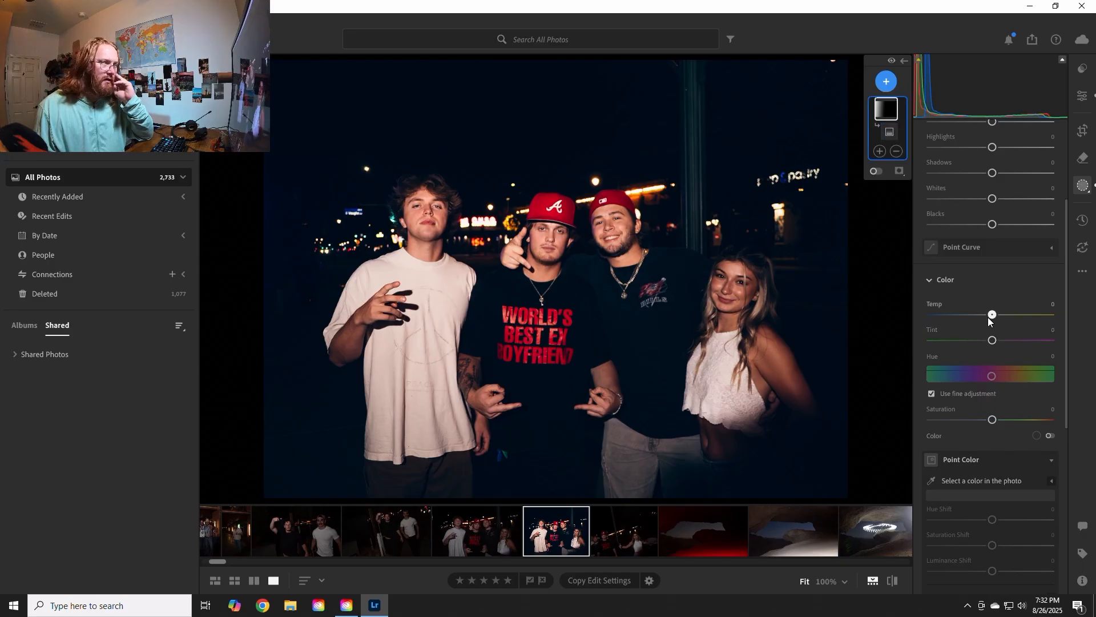
{"action": "left_click_drag", "start_coordinate": [989, 317], "coordinate": [947, 333]}
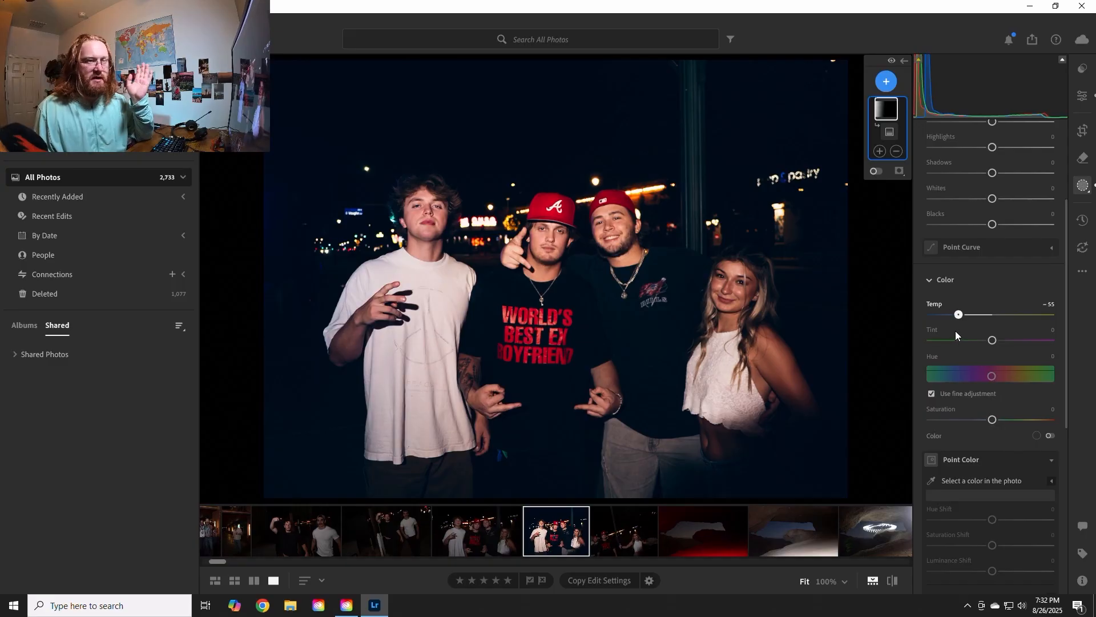
{"action": "left_click_drag", "start_coordinate": [954, 331], "coordinate": [958, 330]}
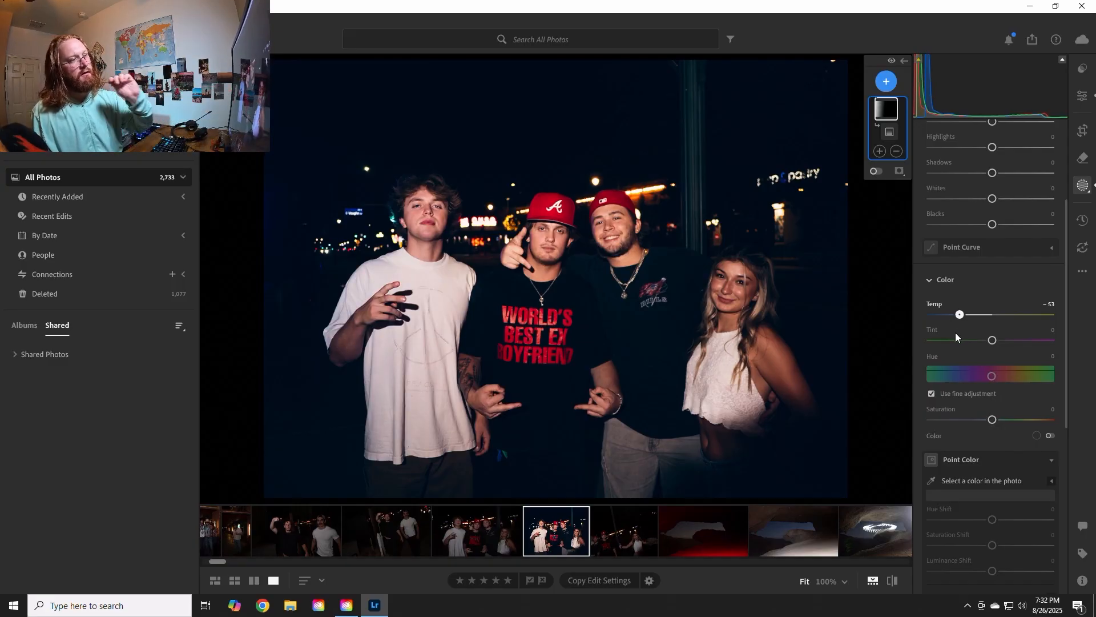
{"action": "left_click_drag", "start_coordinate": [954, 332], "coordinate": [965, 331]}
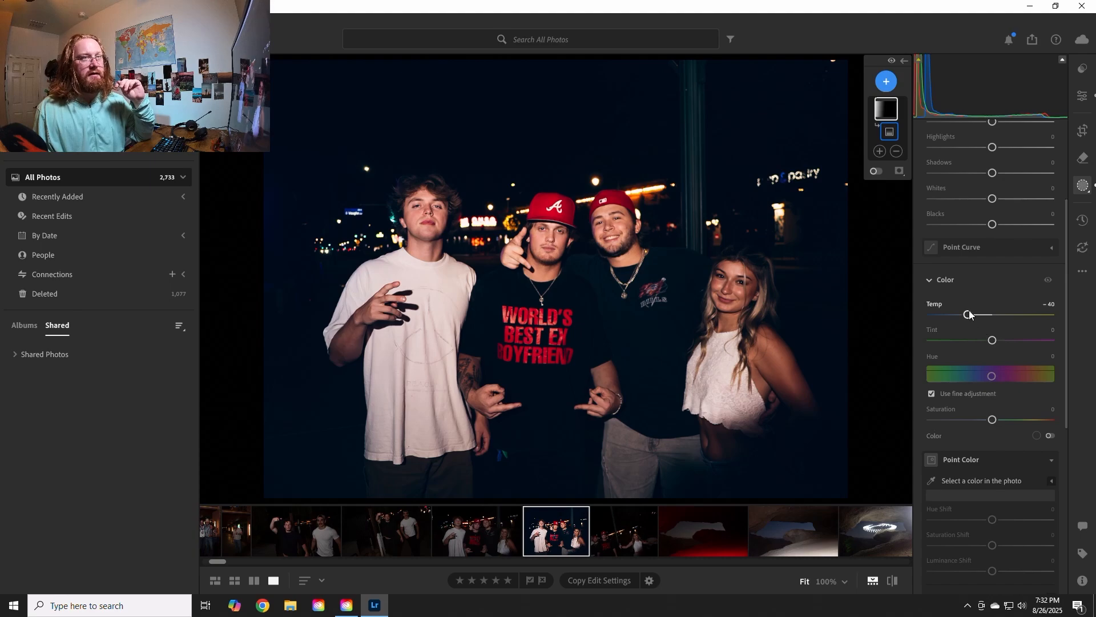
{"action": "mouse_move", "coordinate": [966, 314]}
{"action": "left_mouse_down"}
{"action": "mouse_move", "coordinate": [952, 314]}
{"action": "mouse_move", "coordinate": [965, 316]}
{"action": "left_mouse_up"}
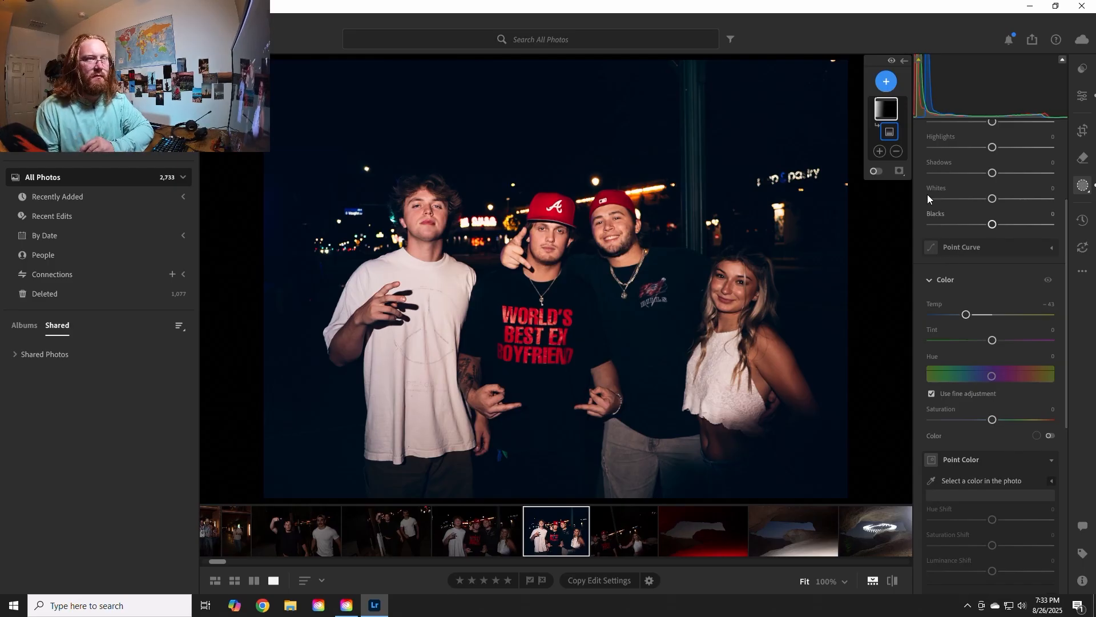
- Tilt the linear gradient to a diagonal and shift it slightly outward past the first man's shoulder
{"action": "left_click", "coordinate": [886, 109]}
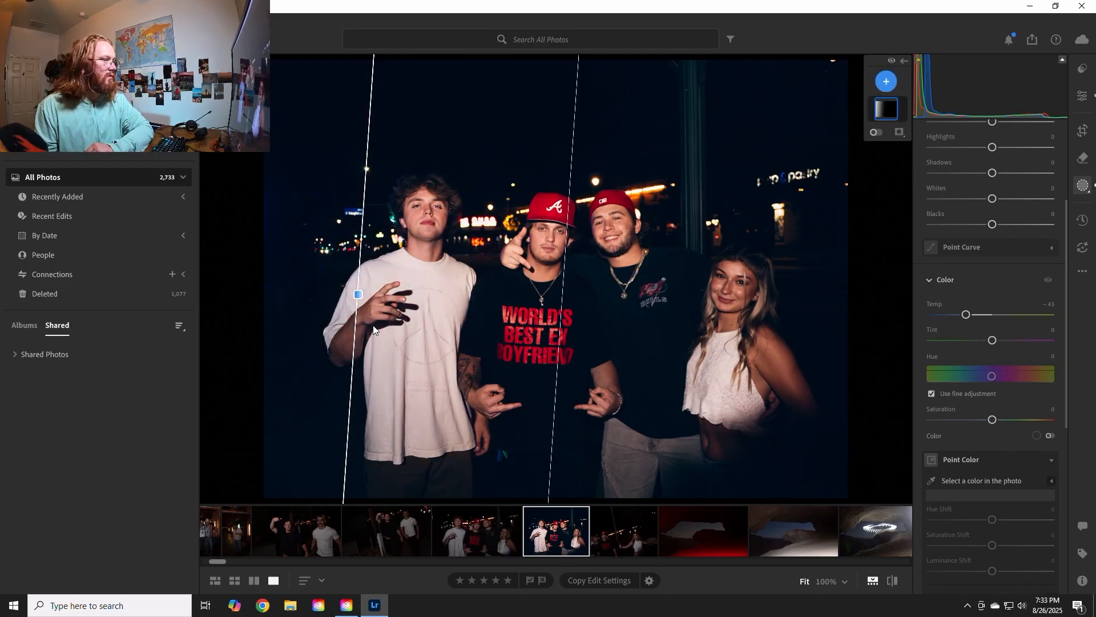
{"action": "left_click_drag", "start_coordinate": [359, 295], "coordinate": [338, 275]}
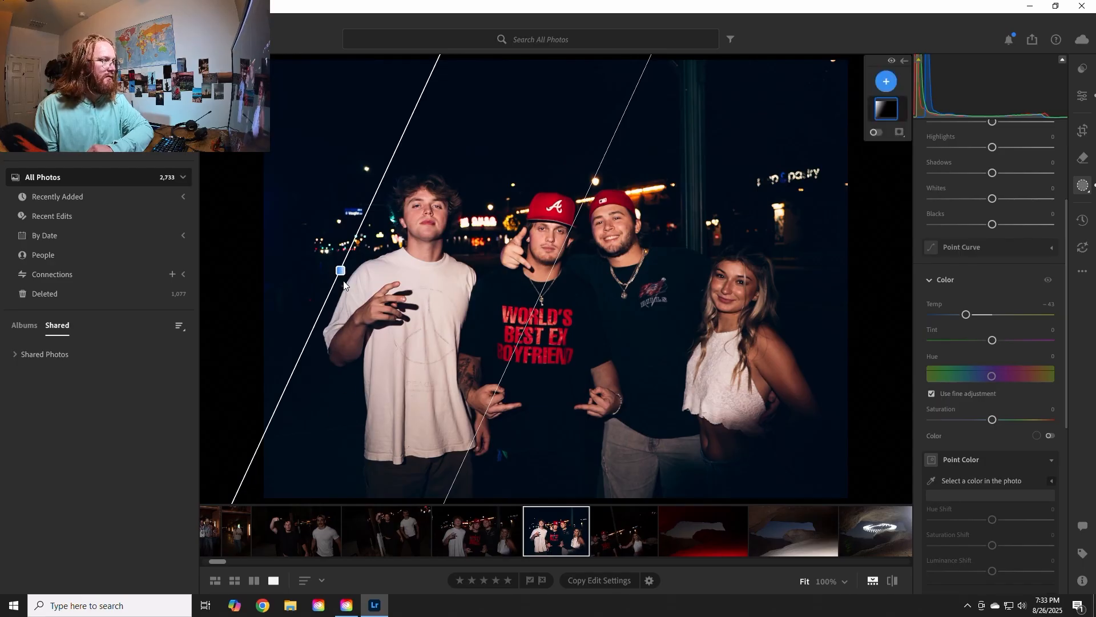
{"action": "left_click_drag", "start_coordinate": [340, 278], "coordinate": [336, 278]}
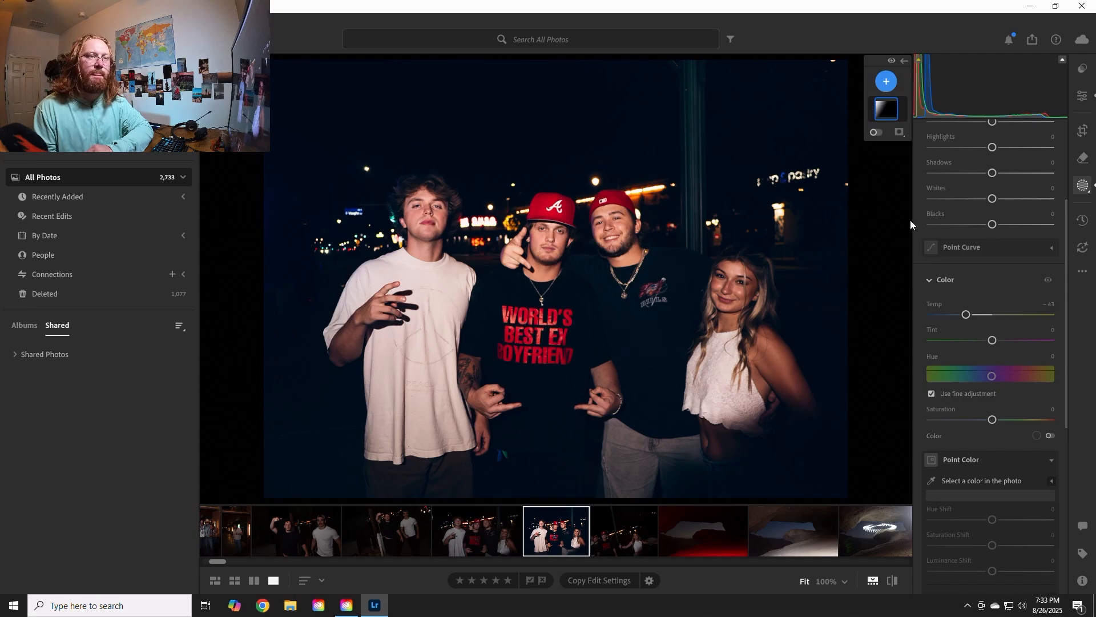
- Try an exposure of +0.24 and highlights of +99 on the gradient mask, and reset both to 0
{"action": "scroll", "coordinate": [1067, 229], "scroll_direction": "up", "scroll_amount": 3}
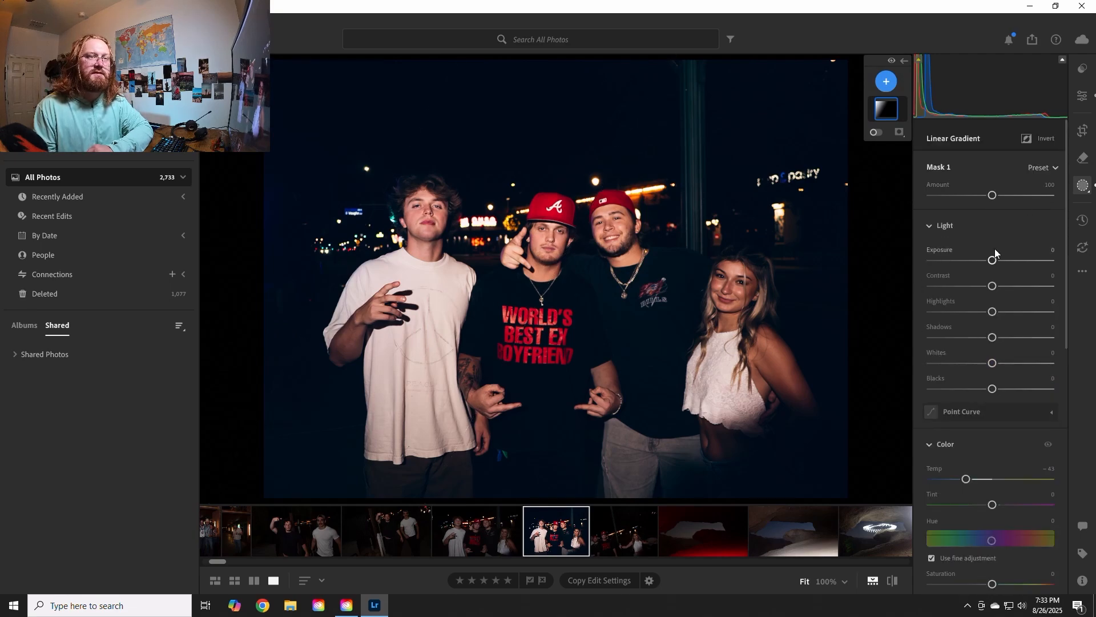
{"action": "mouse_move", "coordinate": [992, 262]}
{"action": "left_mouse_down"}
{"action": "mouse_move", "coordinate": [1022, 260]}
{"action": "mouse_move", "coordinate": [1007, 261]}
{"action": "left_mouse_up"}
{"action": "double_click", "coordinate": [1006, 261]}
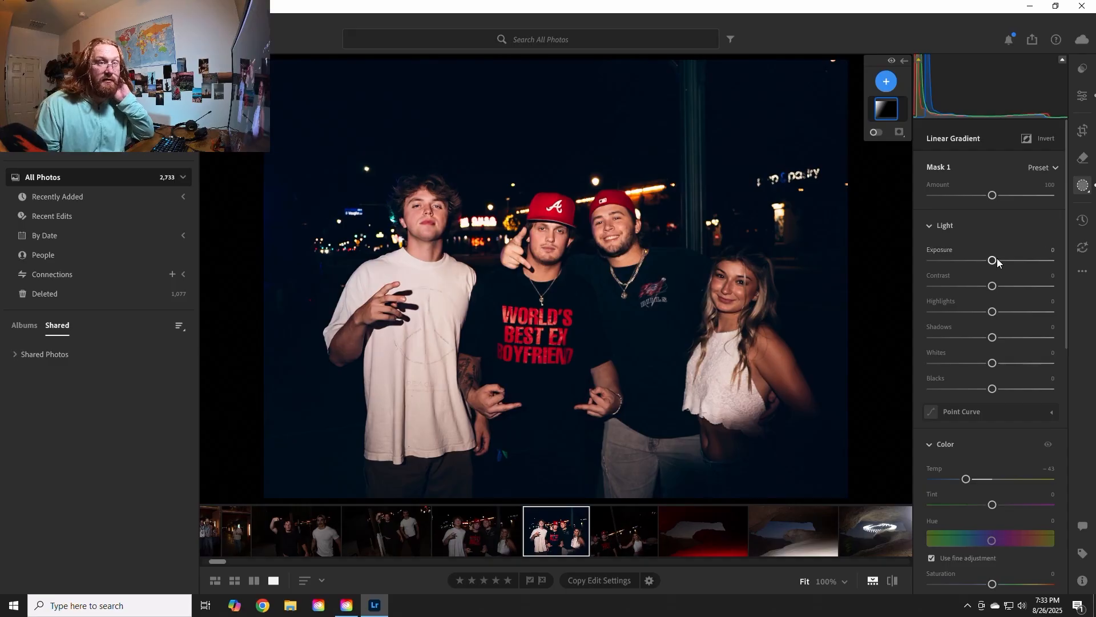
{"action": "left_click_drag", "start_coordinate": [992, 311], "coordinate": [1052, 310]}
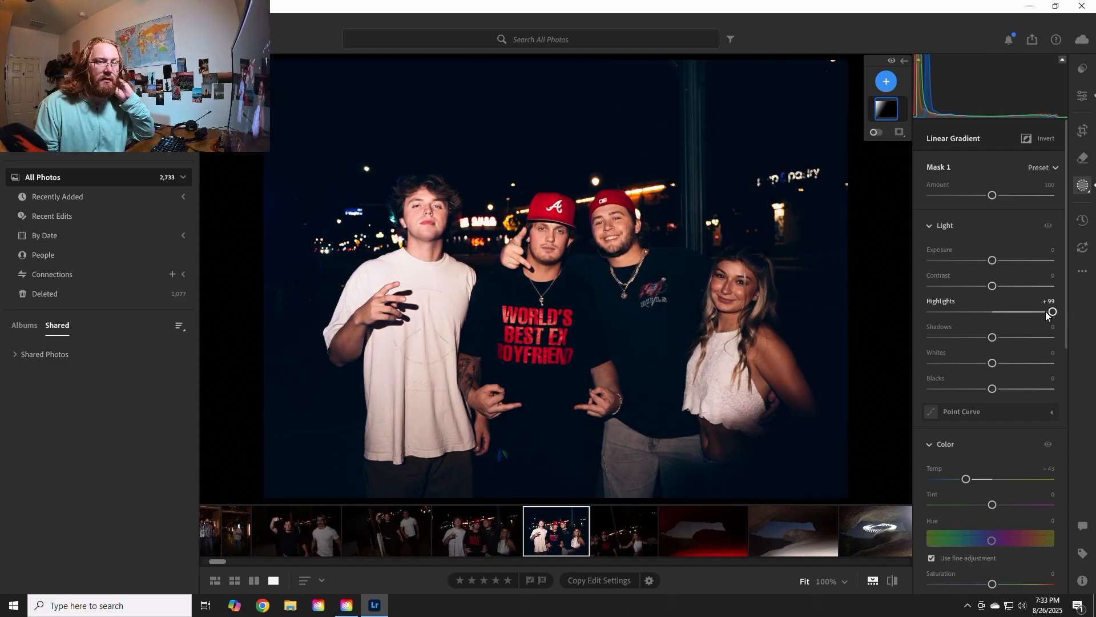
{"action": "double_click", "coordinate": [1051, 311]}
{"action": "left_click_drag", "start_coordinate": [992, 261], "coordinate": [994, 267]}
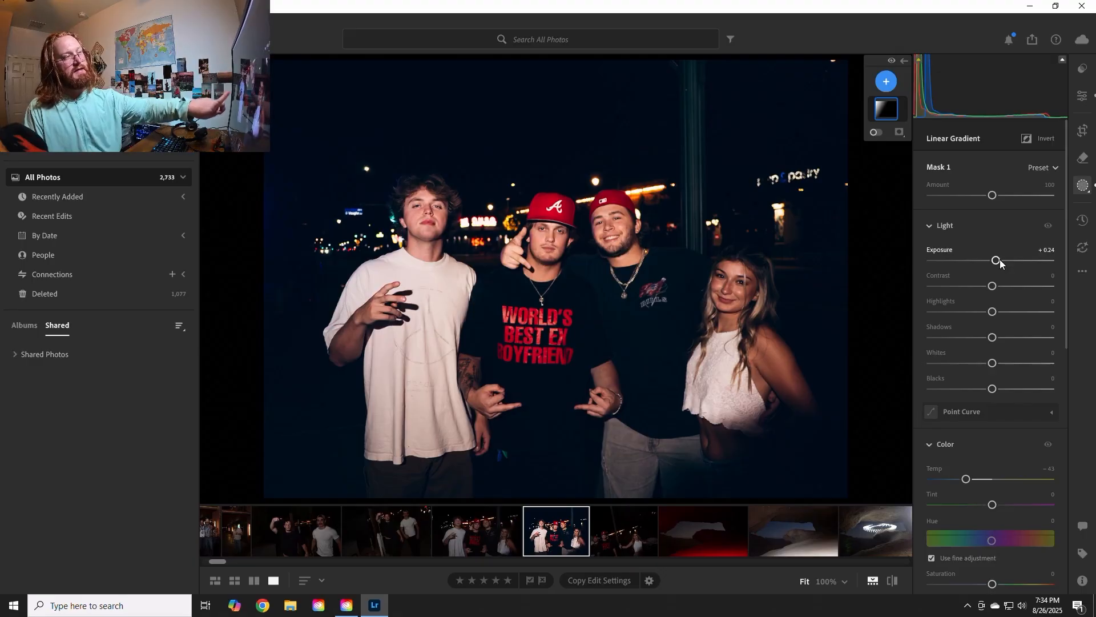
{"action": "double_click", "coordinate": [999, 259]}
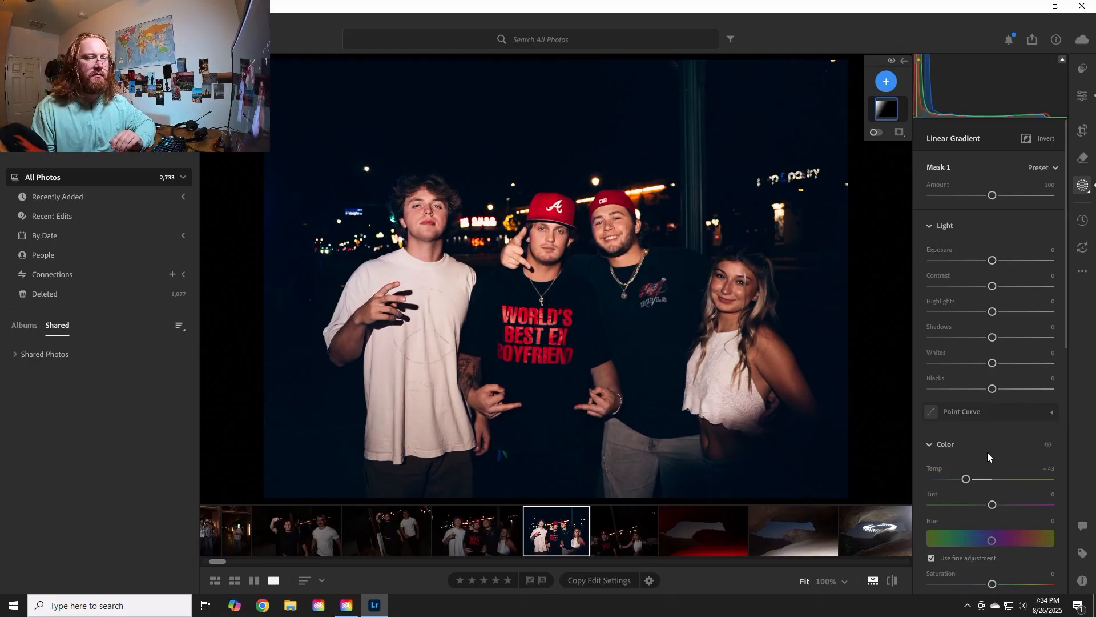
- Reset the gradient mask's temperature to 0
{"action": "mouse_move", "coordinate": [967, 481]}
{"action": "left_mouse_down"}
{"action": "mouse_move", "coordinate": [920, 489]}
{"action": "mouse_move", "coordinate": [976, 485]}
{"action": "left_mouse_up"}
{"action": "double_click", "coordinate": [966, 481]}
{"action": "double_click", "coordinate": [969, 482]}
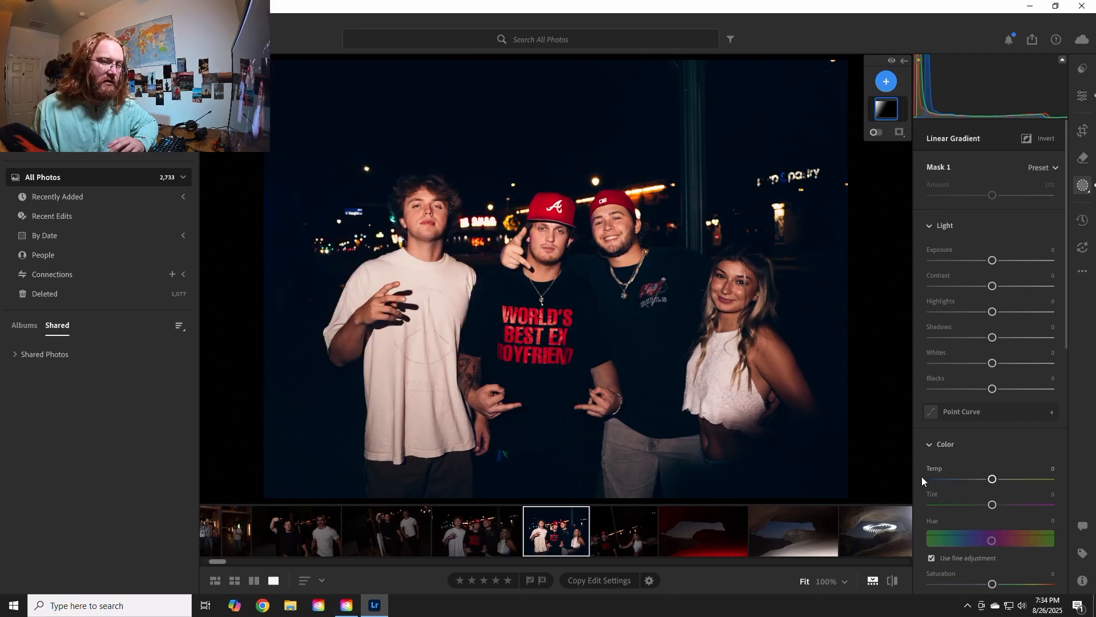
- Sample a point color for the gradient mask beside the middle man's red cap, after trying the dark background behind the first man
{"action": "scroll", "coordinate": [921, 476], "scroll_direction": "down", "scroll_amount": 5}
{"action": "scroll", "coordinate": [930, 511], "scroll_direction": "down", "scroll_amount": 4}
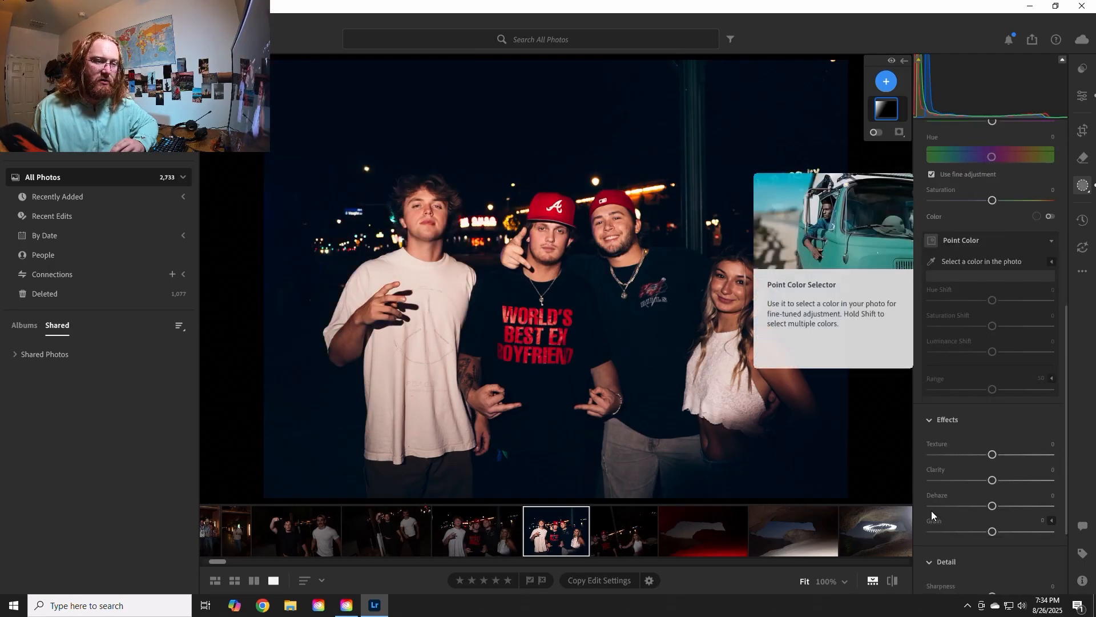
{"action": "scroll", "coordinate": [960, 554], "scroll_direction": "up", "scroll_amount": 4}
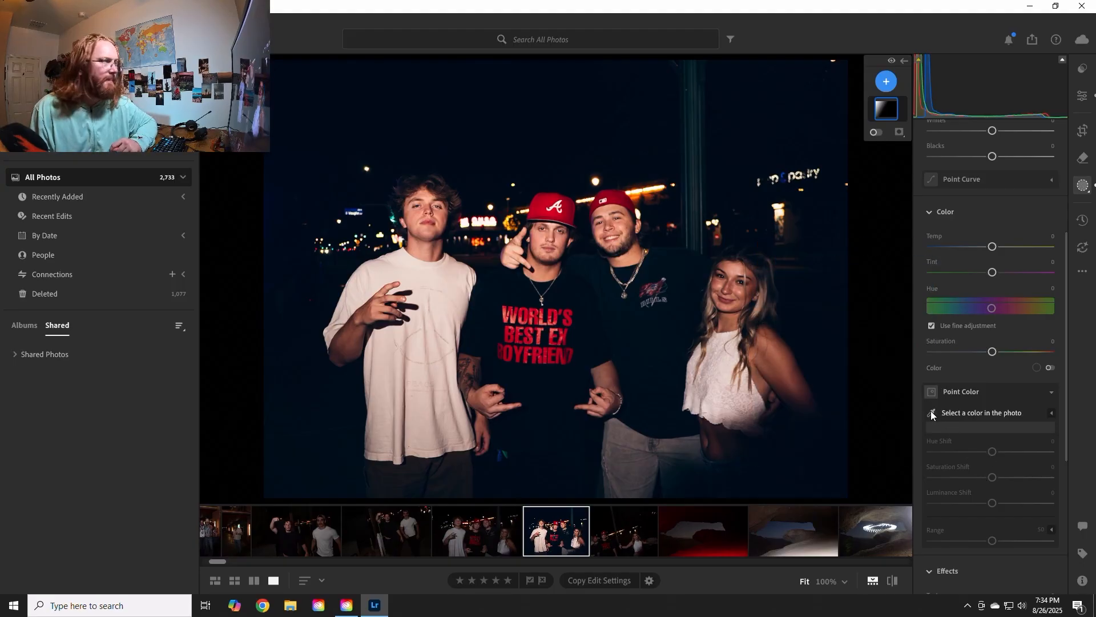
{"action": "left_click", "coordinate": [931, 412]}
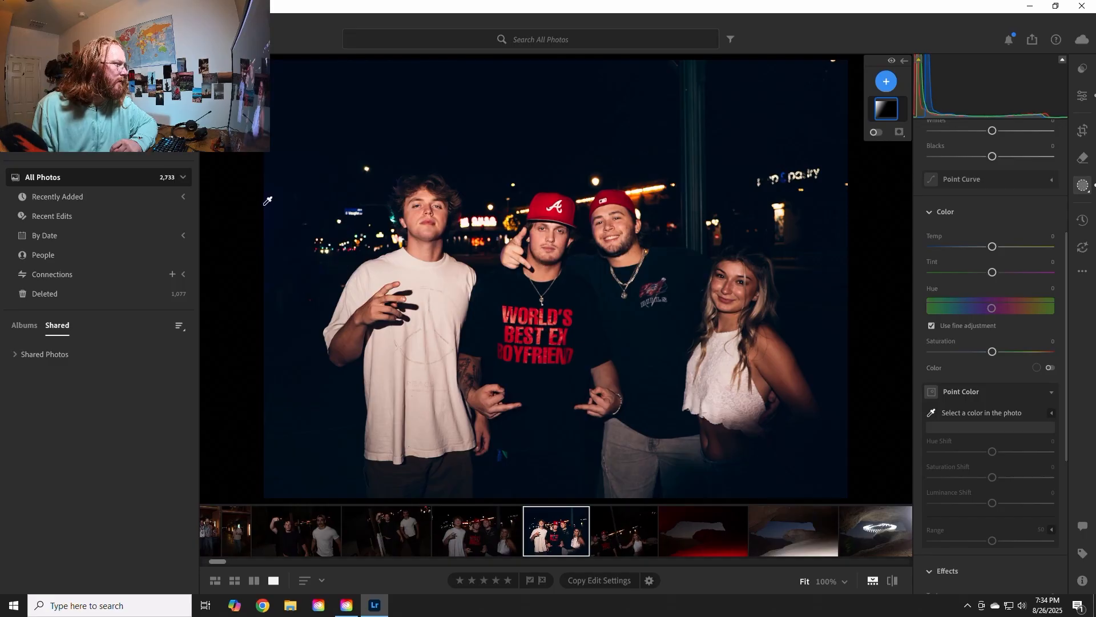
{"action": "left_click", "coordinate": [350, 295]}
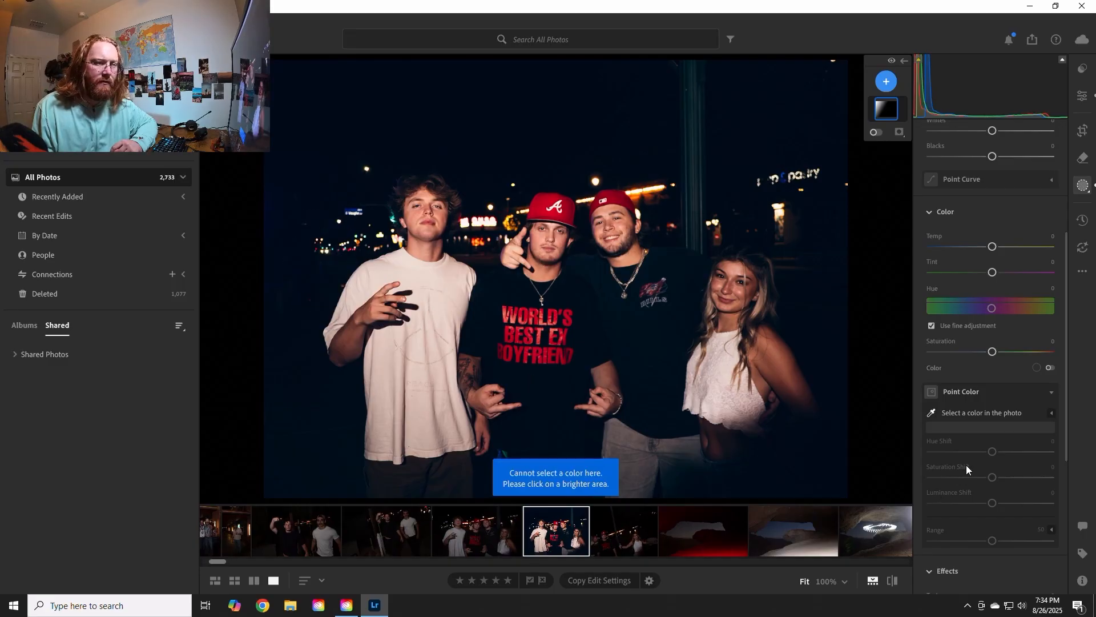
{"action": "left_click", "coordinate": [929, 409]}
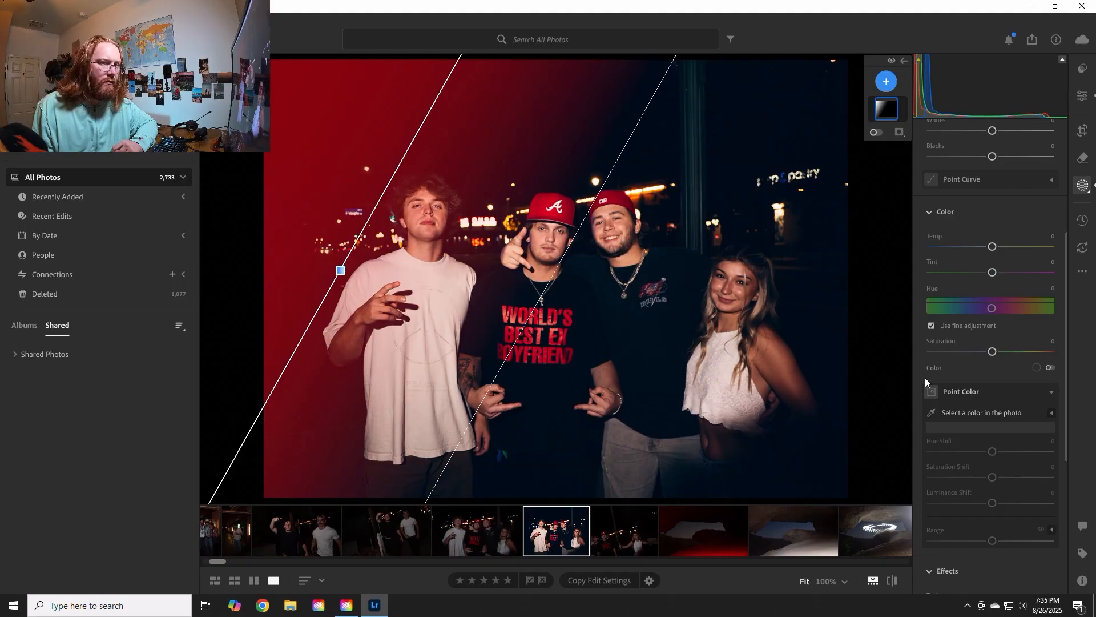
{"action": "left_click", "coordinate": [931, 412]}
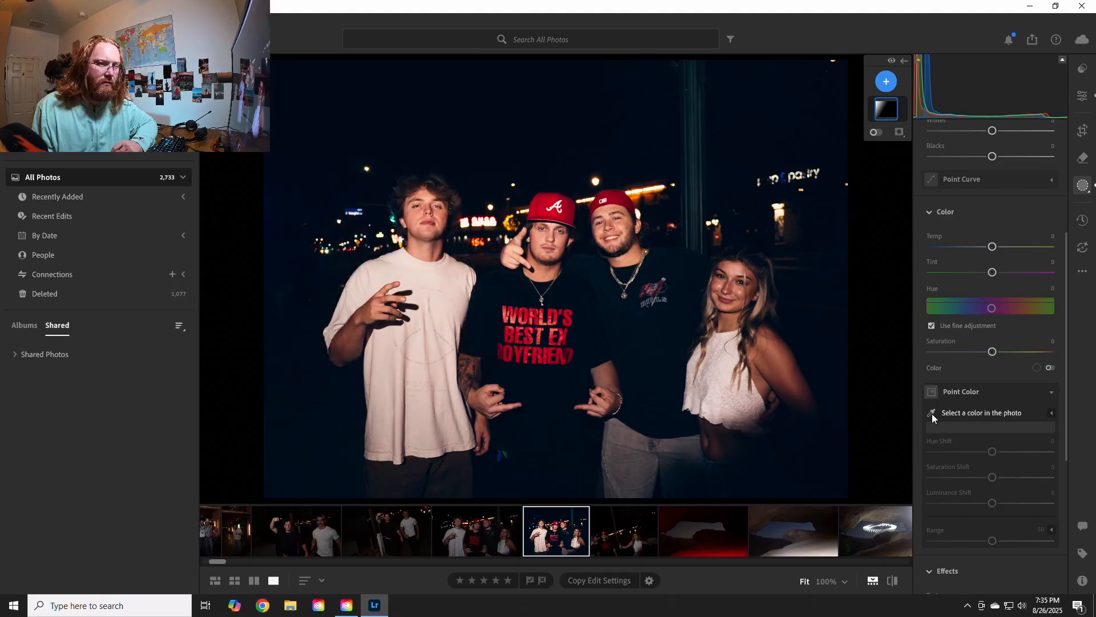
{"action": "left_click", "coordinate": [594, 216]}
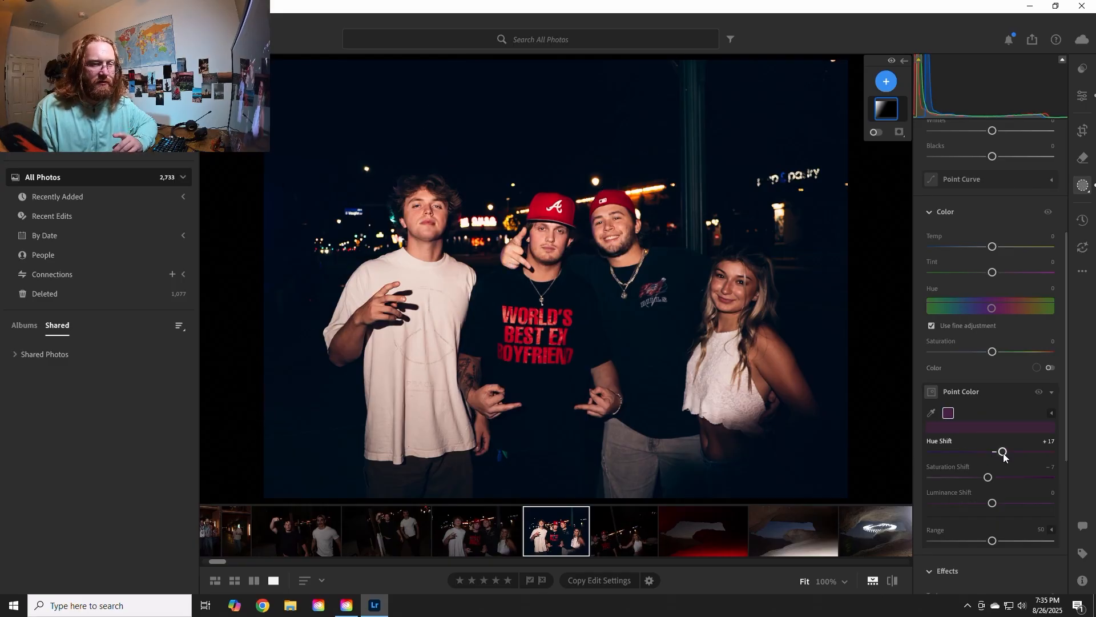
- Reset the sampled color's saturation shift to 0, then try a hue shift of −100 with a saturation shift of +100
{"action": "left_click_drag", "start_coordinate": [1002, 453], "coordinate": [975, 481]}
{"action": "double_click", "coordinate": [975, 481]}
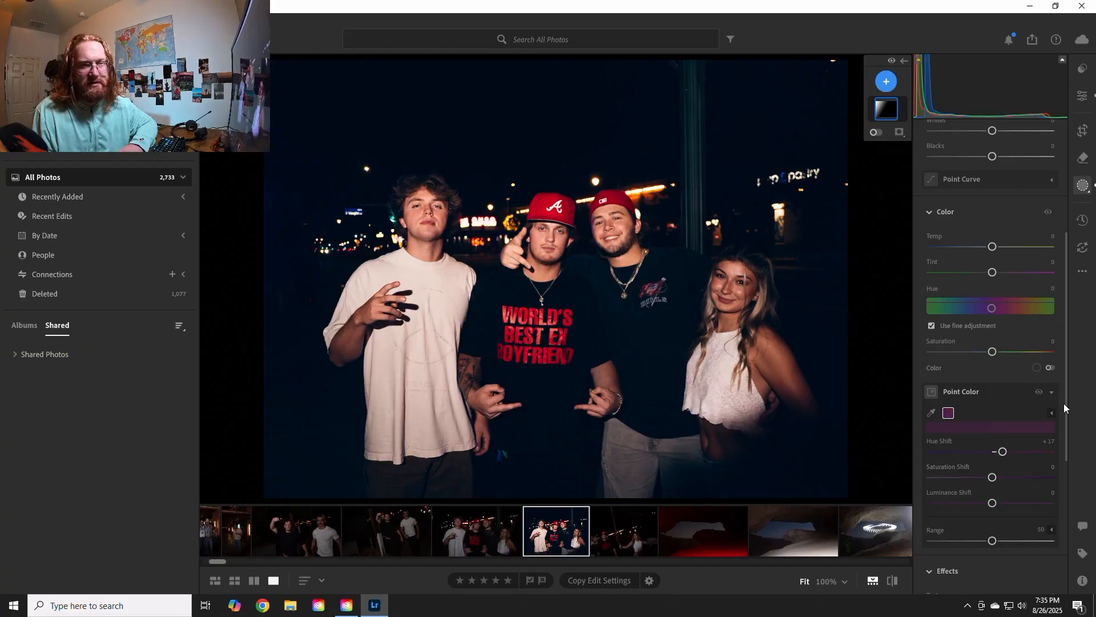
{"action": "left_click", "coordinate": [1050, 412]}
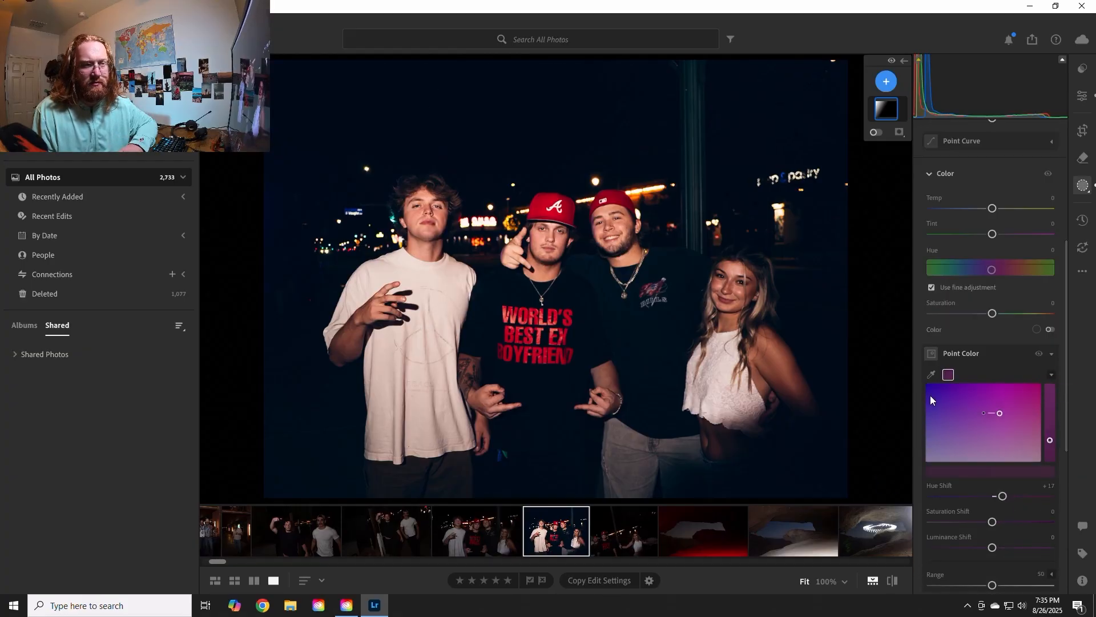
{"action": "left_click_drag", "start_coordinate": [931, 399], "coordinate": [913, 379]}
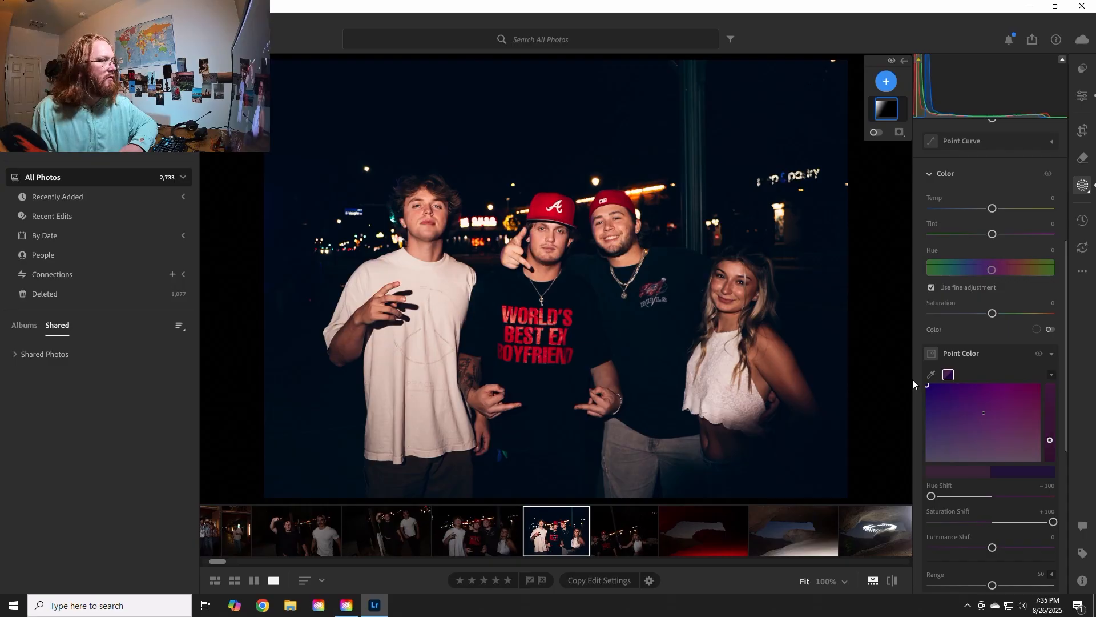
- Set the sampled color's hue shift to +17 and try a cooler temperature on the gradient mask
{"action": "left_click", "coordinate": [1051, 375]}
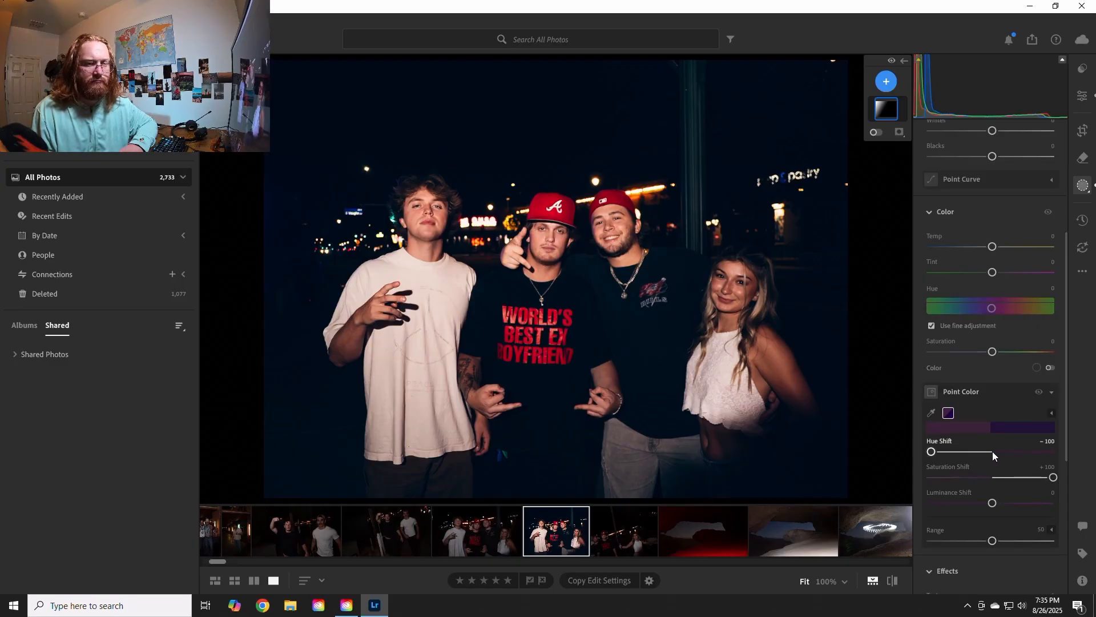
{"action": "left_click_drag", "start_coordinate": [992, 450], "coordinate": [1002, 451]}
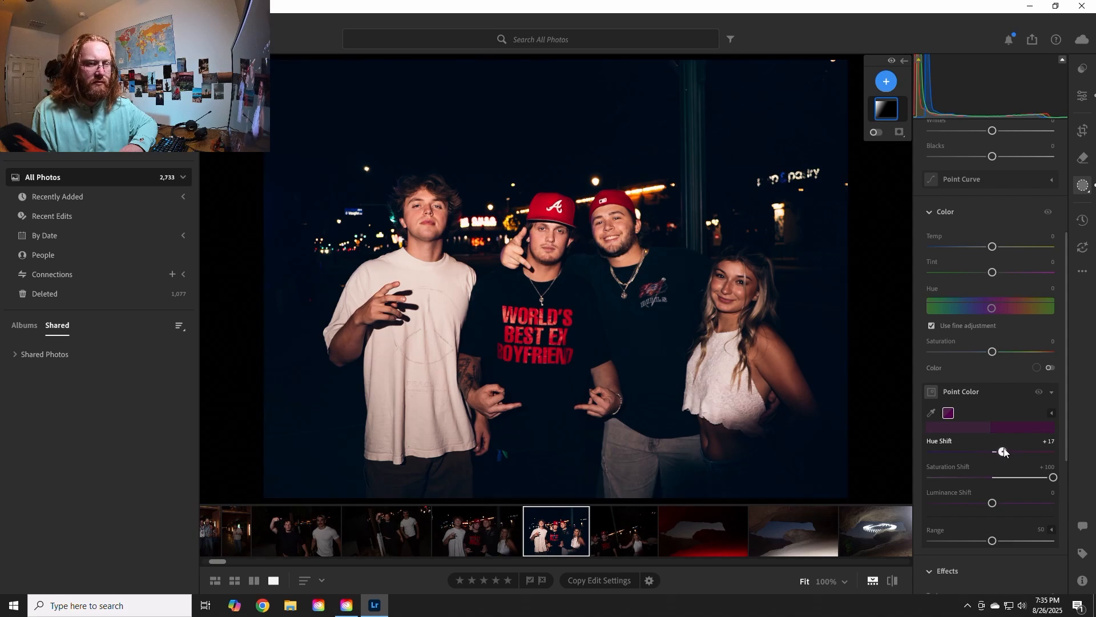
{"action": "left_click", "coordinate": [1046, 392]}
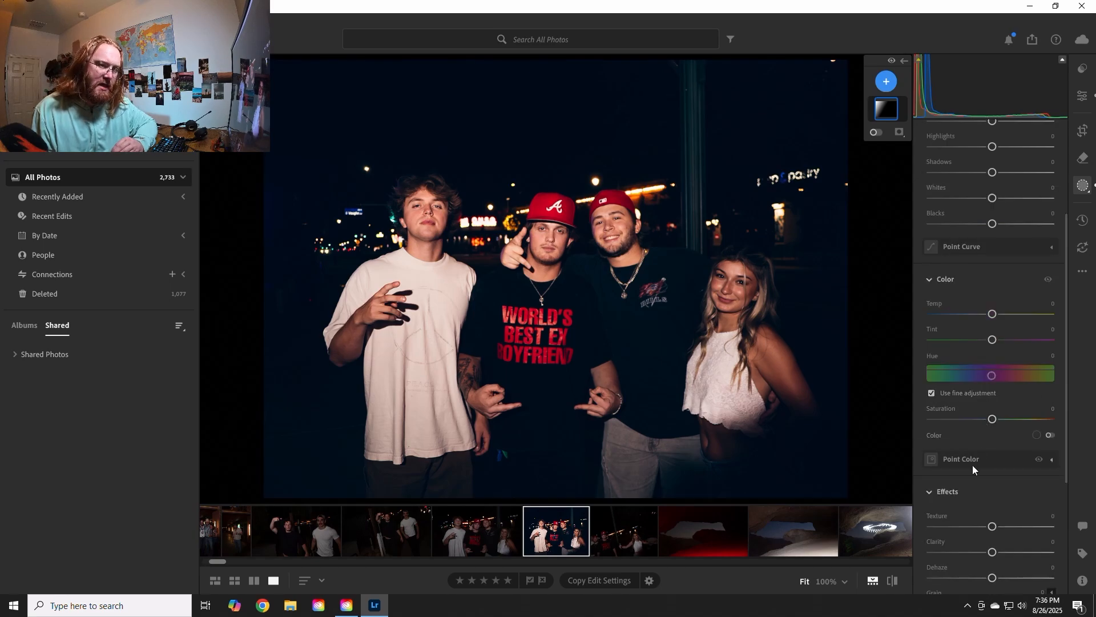
{"action": "mouse_move", "coordinate": [993, 318]}
{"action": "left_mouse_down"}
{"action": "mouse_move", "coordinate": [902, 330]}
{"action": "mouse_move", "coordinate": [985, 318]}
{"action": "left_mouse_up"}
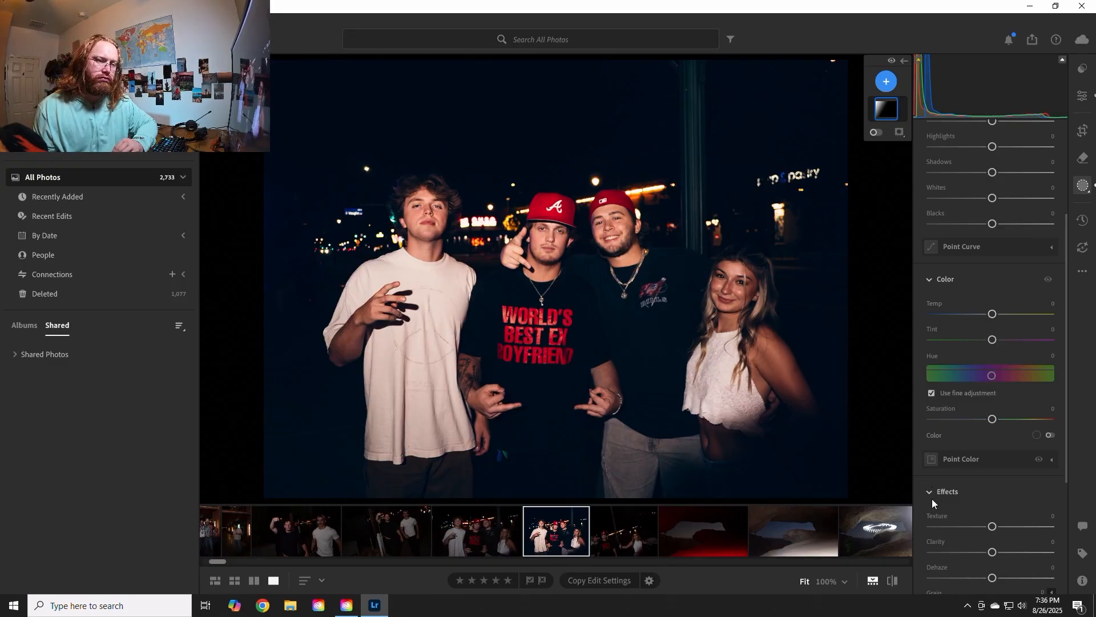
- Delete the linear gradient mask
{"action": "scroll", "coordinate": [928, 499], "scroll_direction": "down", "scroll_amount": 1}
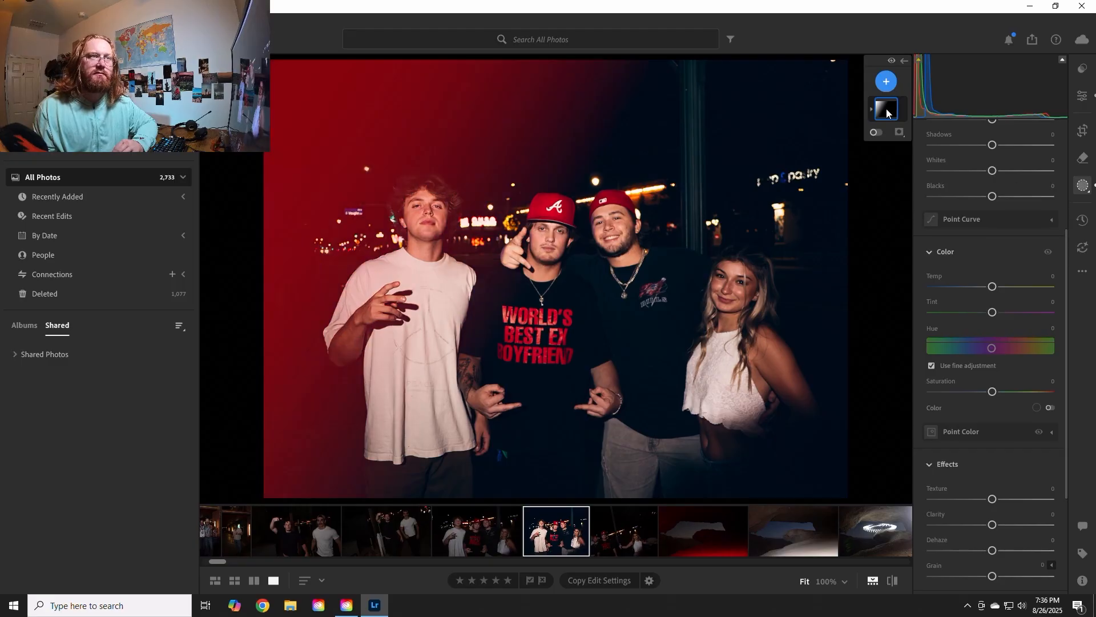
{"action": "right_click", "coordinate": [886, 111]}
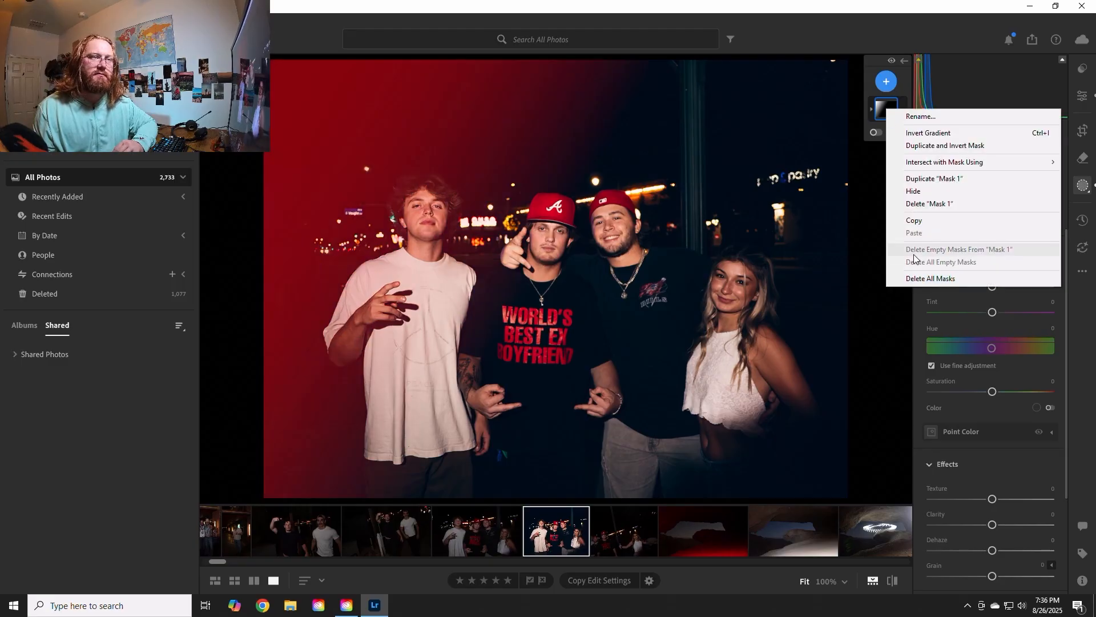
{"action": "left_click", "coordinate": [924, 203]}
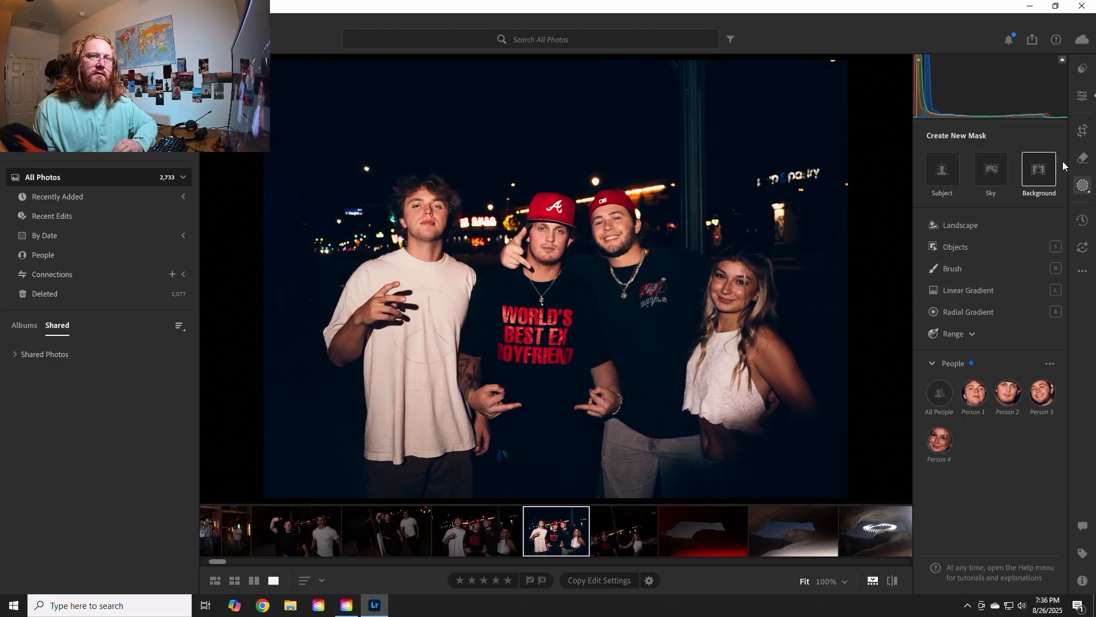
- Create a subject mask of the group and subtract Person 1, Person 2 and Person 3 from it as entire persons
{"action": "left_click", "coordinate": [948, 169]}
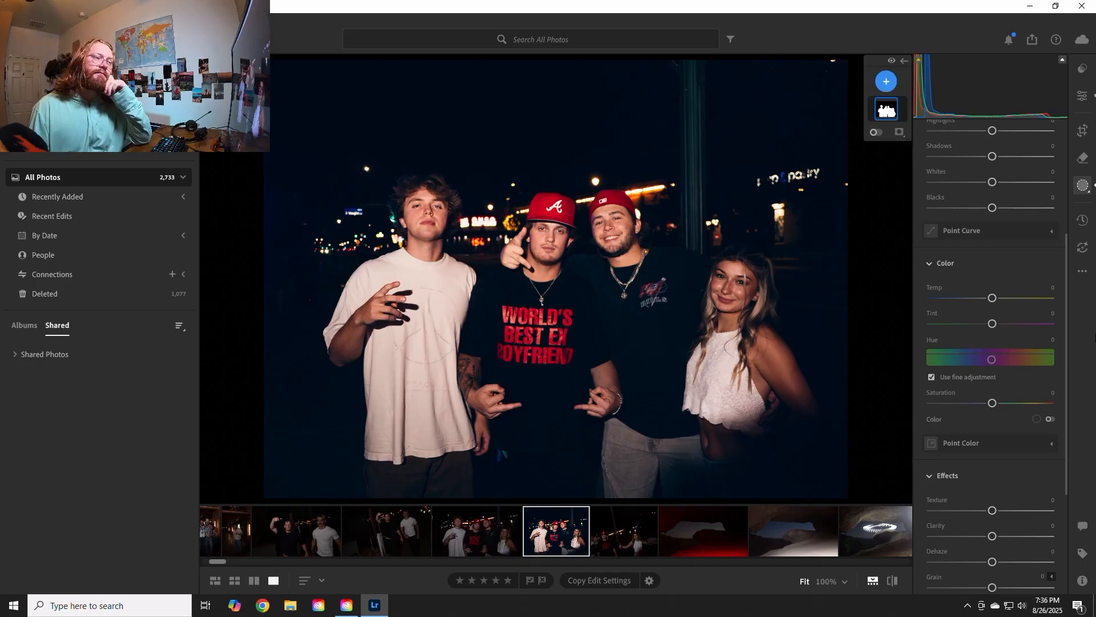
{"action": "left_click", "coordinate": [886, 109]}
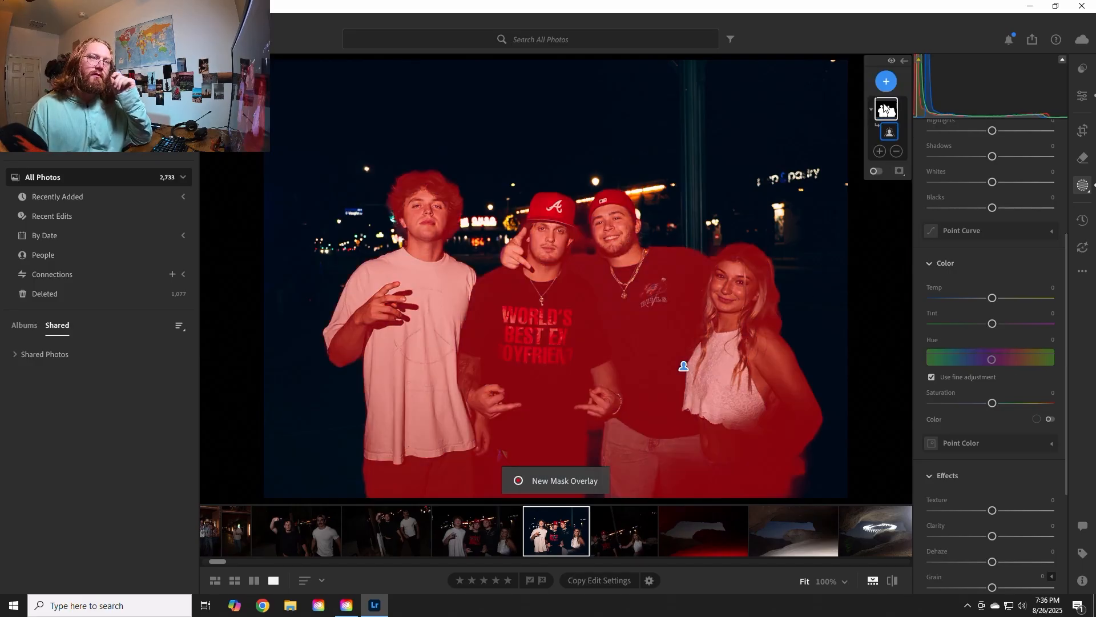
{"action": "left_click", "coordinate": [897, 151]}
{"action": "left_click", "coordinate": [1016, 246]}
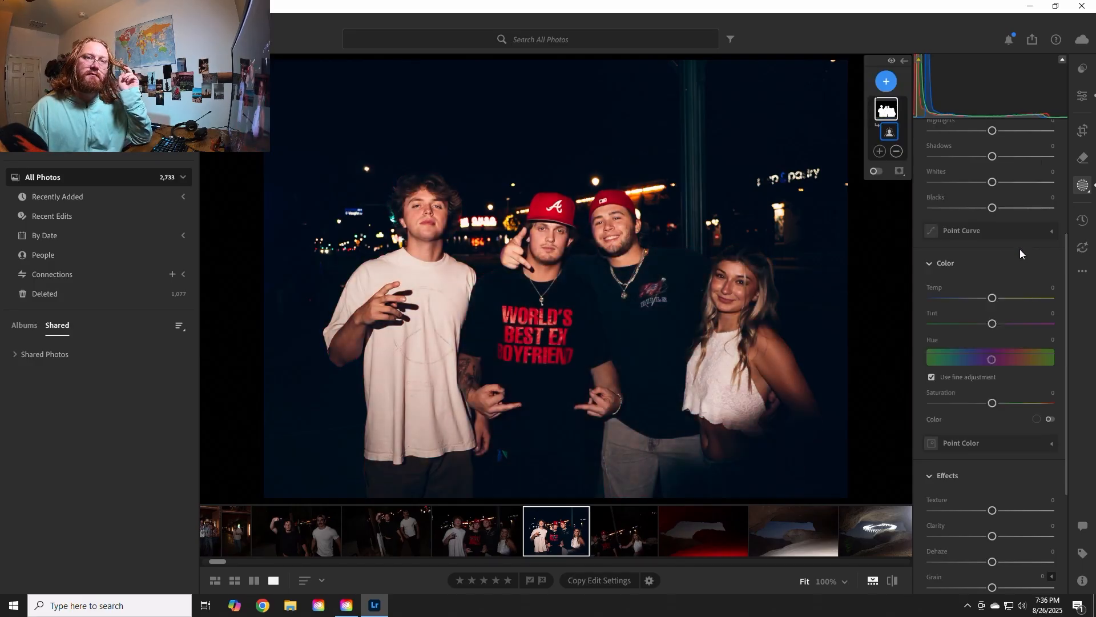
{"action": "left_click", "coordinate": [975, 186]}
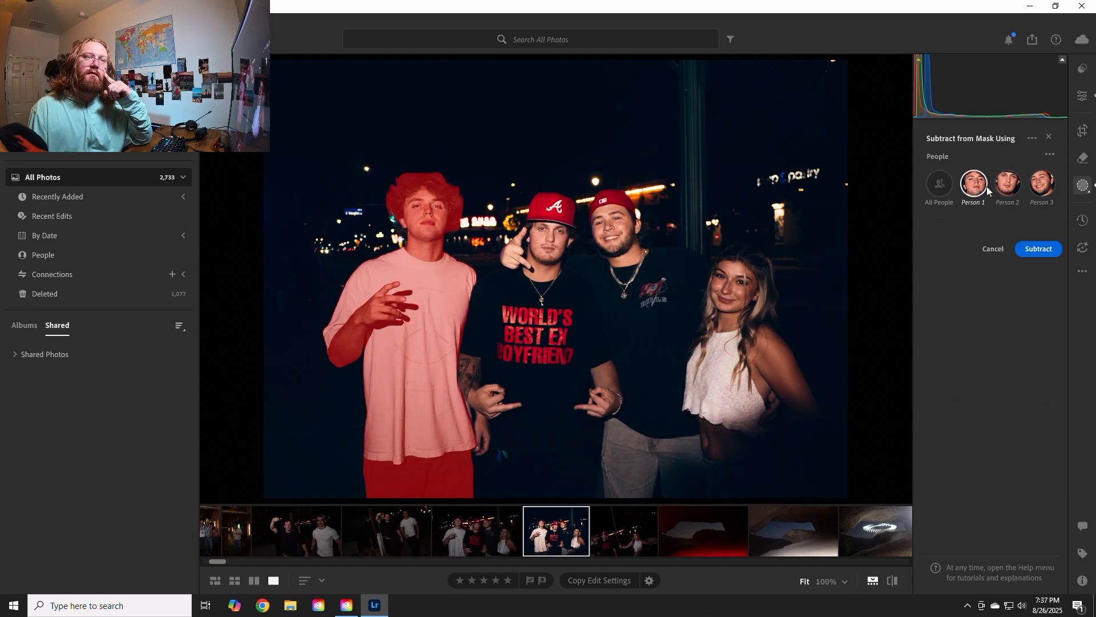
{"action": "left_click", "coordinate": [974, 175]}
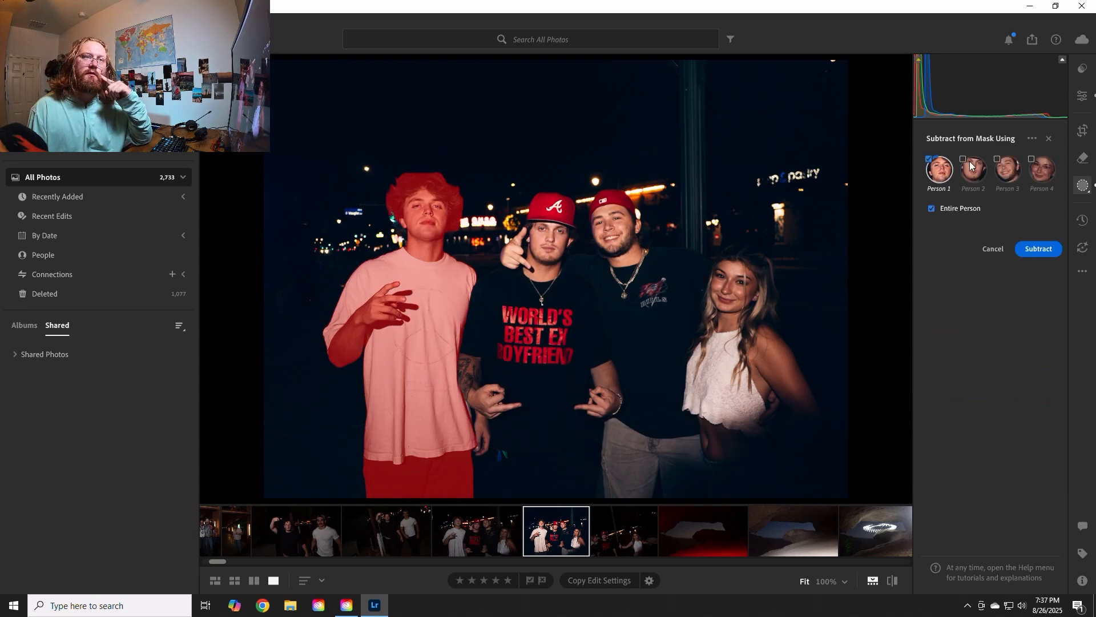
{"action": "left_click", "coordinate": [970, 164]}
{"action": "left_click", "coordinate": [997, 160]}
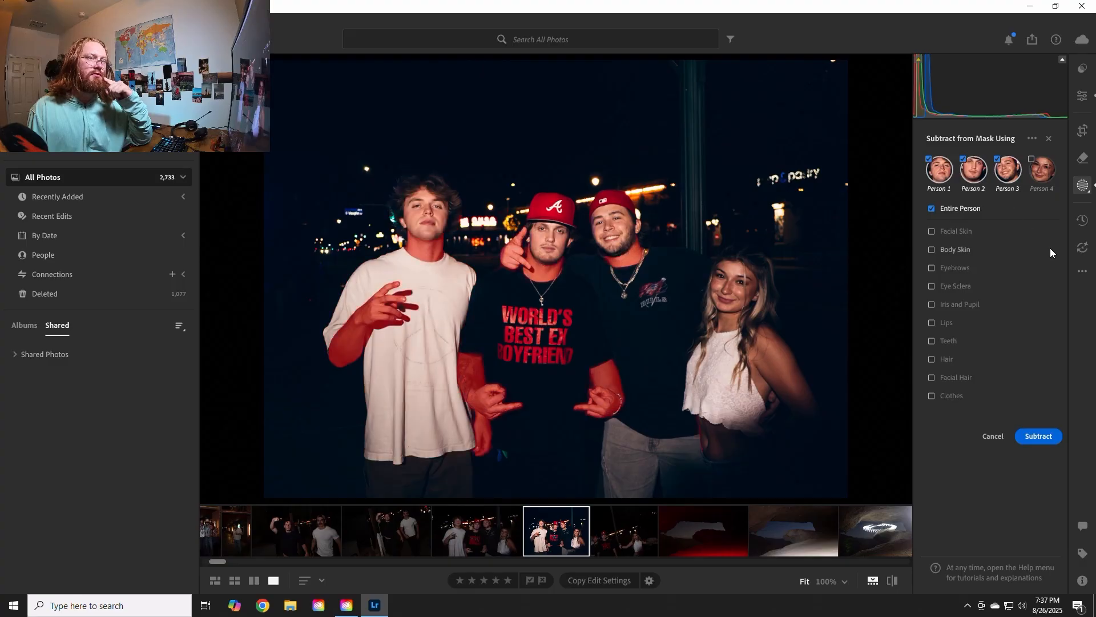
{"action": "left_click", "coordinate": [1039, 436]}
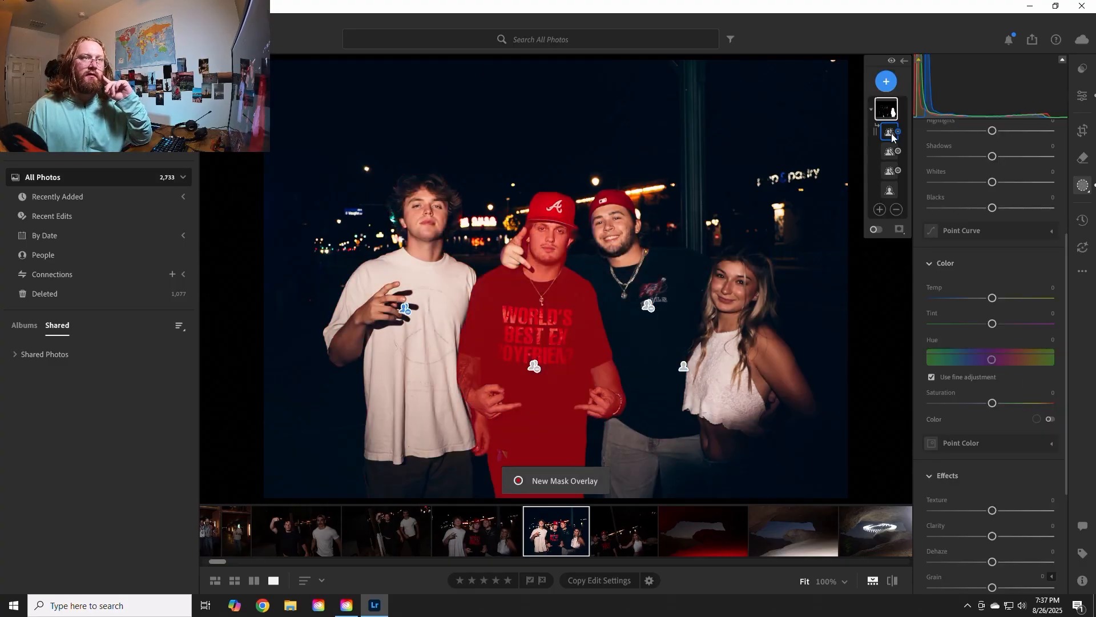
- Subtract the leftover mask areas around the three men with a size 30 brush, leaving only the woman selected
{"action": "left_click", "coordinate": [896, 209]}
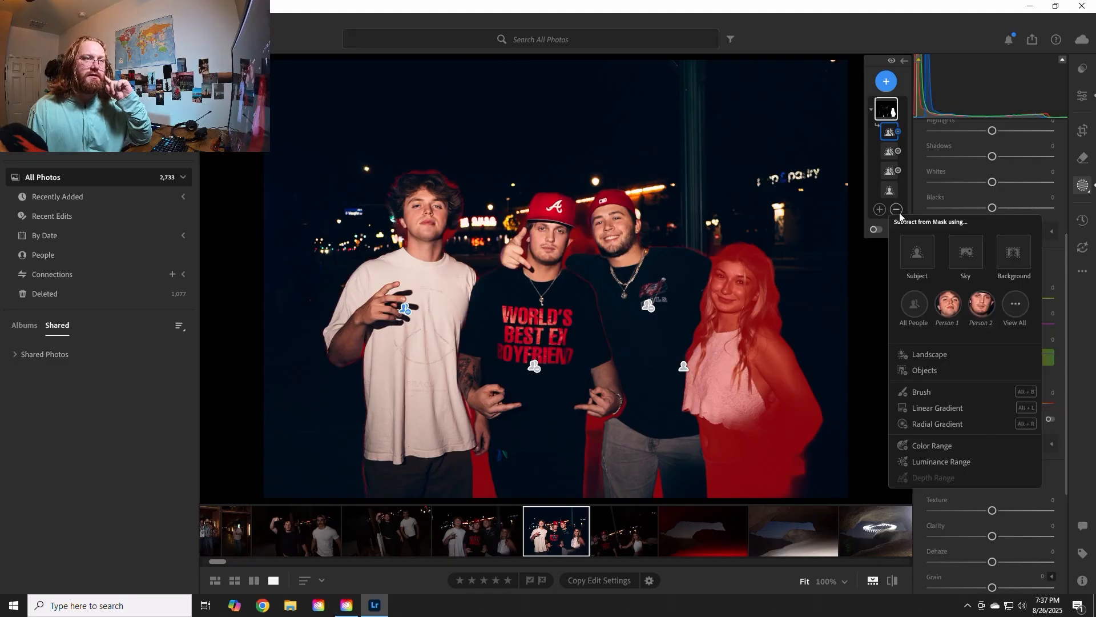
{"action": "left_click", "coordinate": [924, 393]}
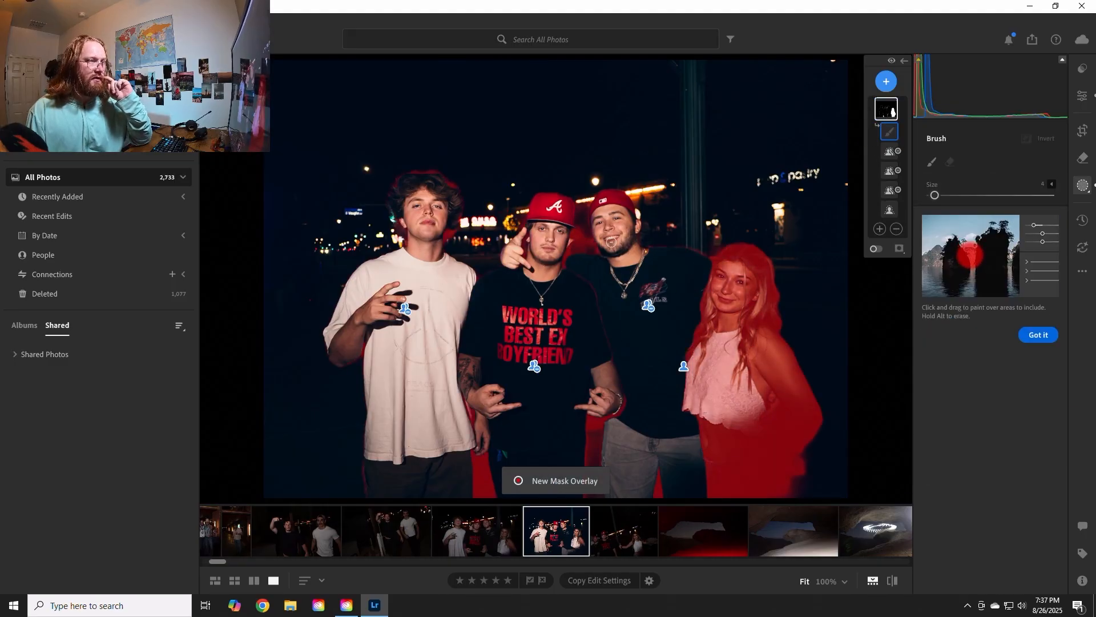
{"action": "scroll", "coordinate": [456, 432], "scroll_direction": "up", "scroll_amount": 8}
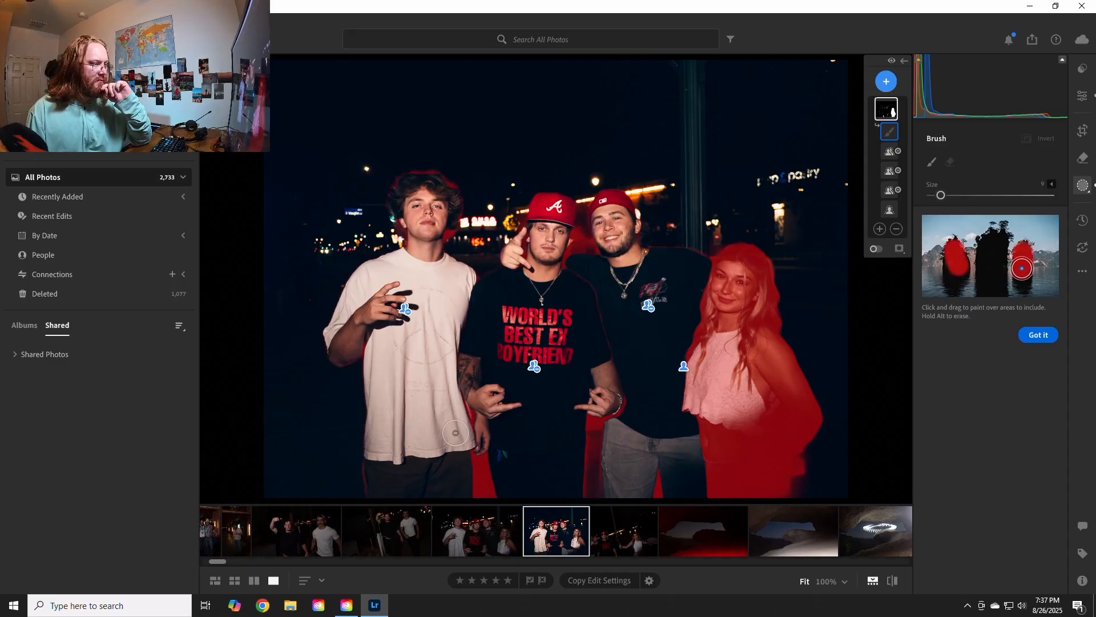
{"action": "scroll", "coordinate": [455, 432], "scroll_direction": "up", "scroll_amount": 3}
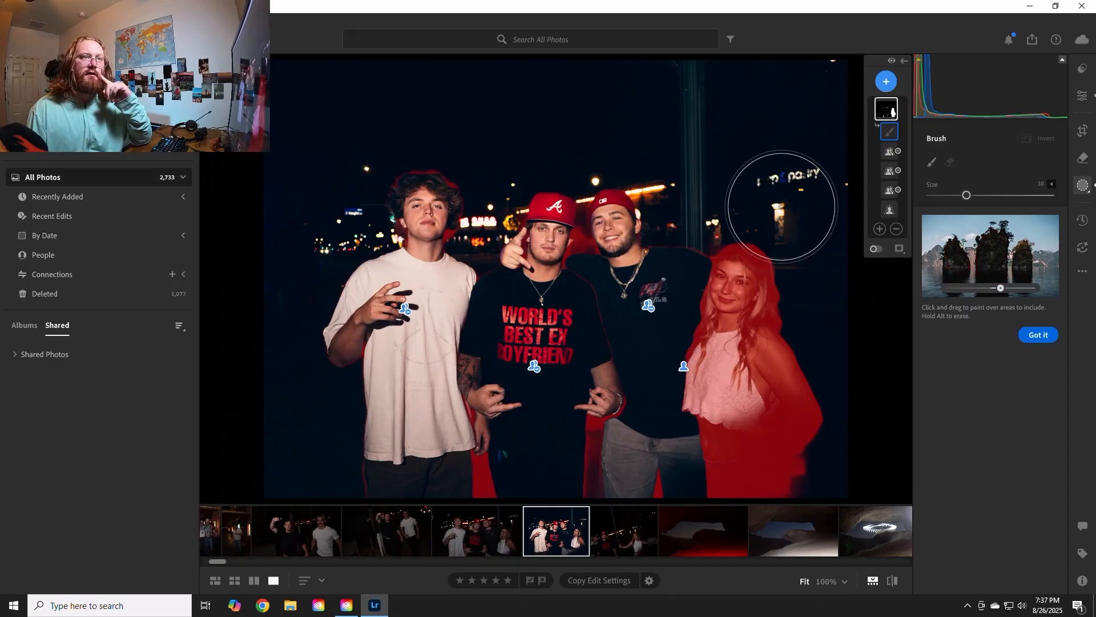
{"action": "left_click_drag", "start_coordinate": [615, 211], "coordinate": [530, 260]}
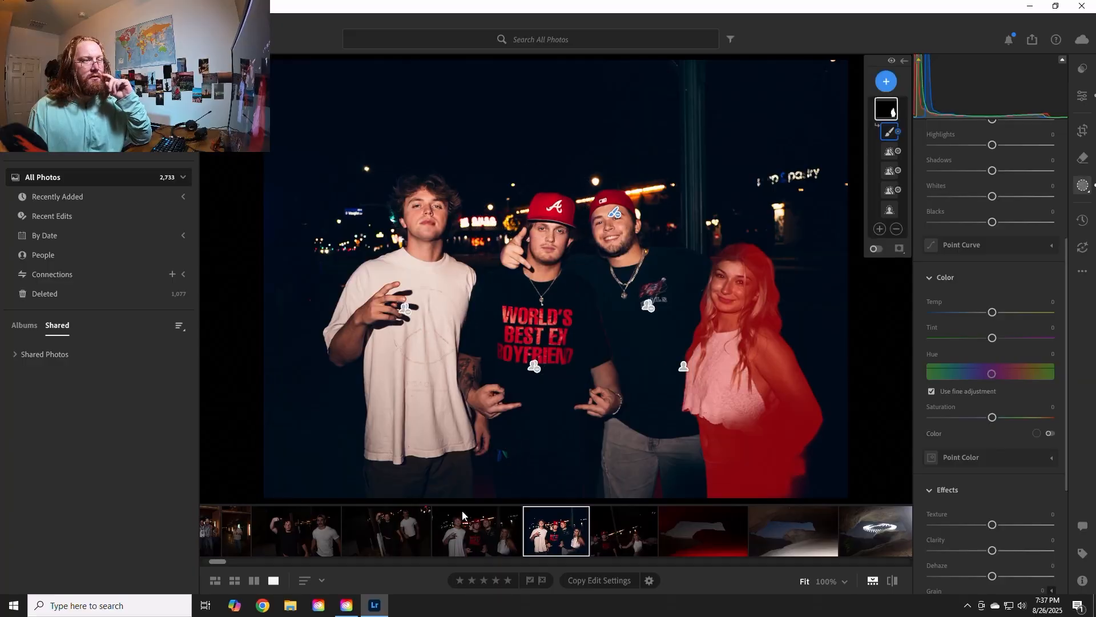
- Set the woman's mask to an exposure of +0.36 and highlights of −18, trying exposures of +0.24 and +0.52 first
{"action": "scroll", "coordinate": [944, 207], "scroll_direction": "up", "scroll_amount": 3}
{"action": "scroll", "coordinate": [944, 211], "scroll_direction": "up", "scroll_amount": 1}
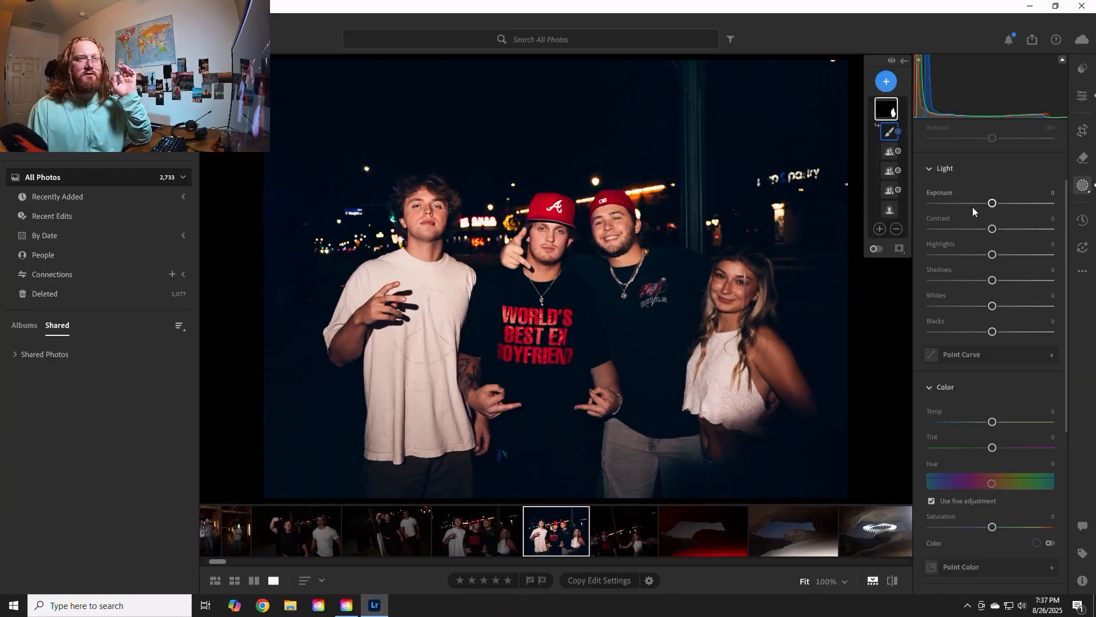
{"action": "left_click_drag", "start_coordinate": [992, 206], "coordinate": [993, 207]}
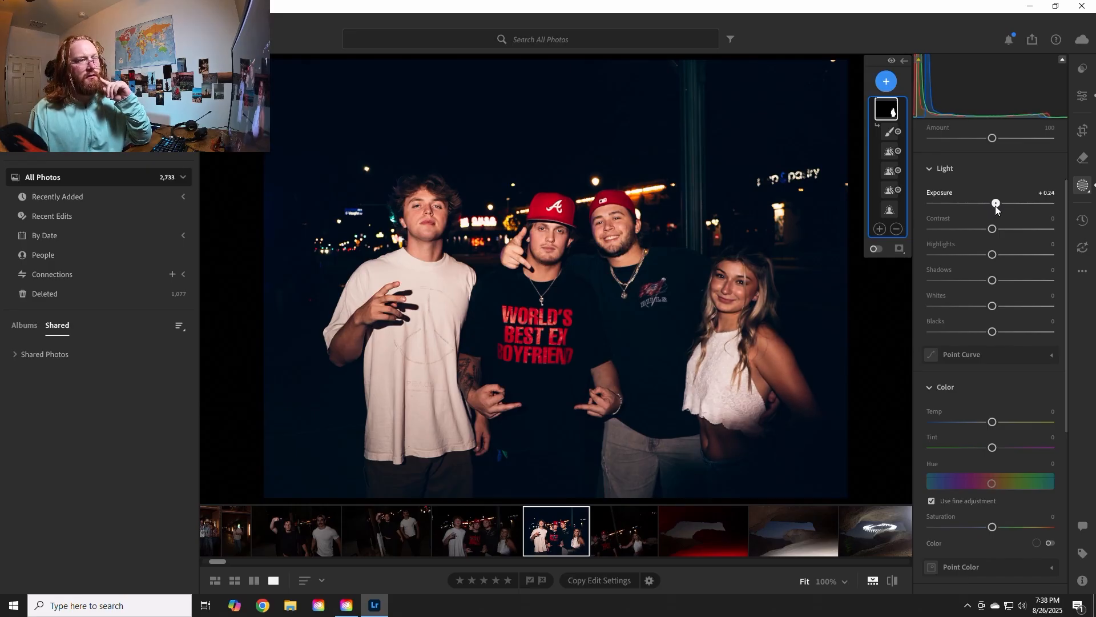
{"action": "left_click_drag", "start_coordinate": [1003, 206], "coordinate": [1000, 210]}
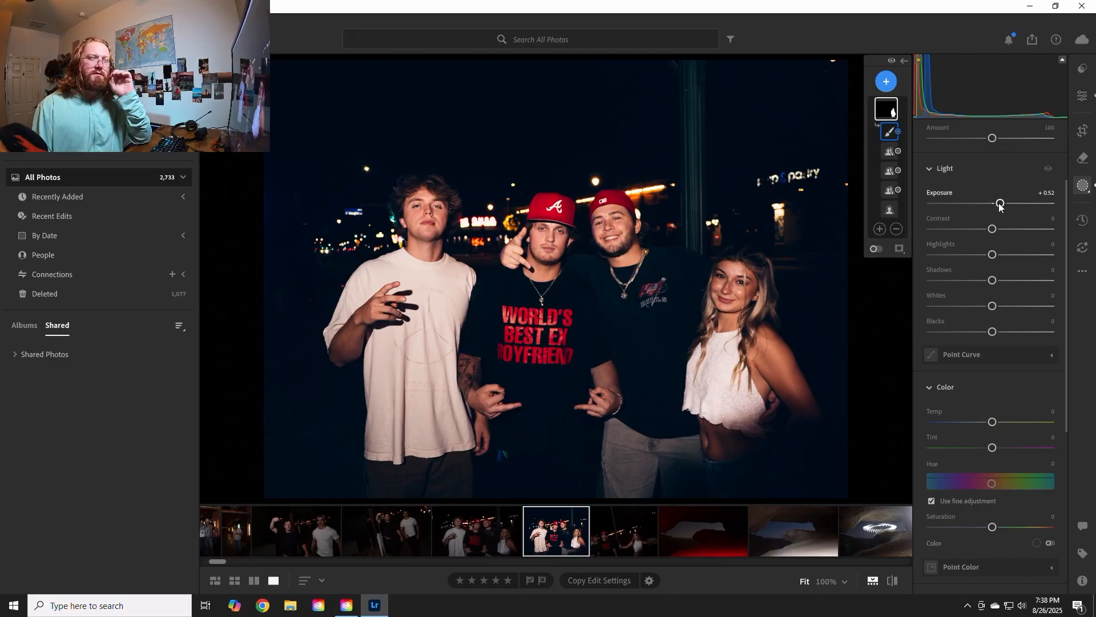
{"action": "left_click_drag", "start_coordinate": [1000, 206], "coordinate": [998, 207]}
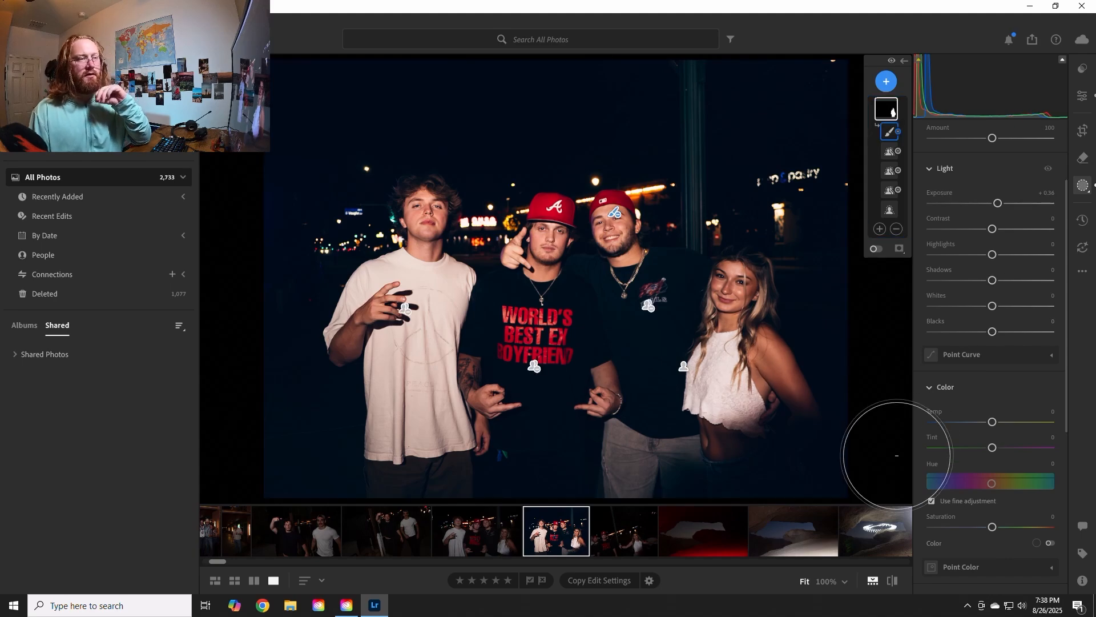
{"action": "mouse_move", "coordinate": [991, 254]}
{"action": "left_mouse_down"}
{"action": "mouse_move", "coordinate": [963, 254]}
{"action": "mouse_move", "coordinate": [984, 259]}
{"action": "left_mouse_up"}
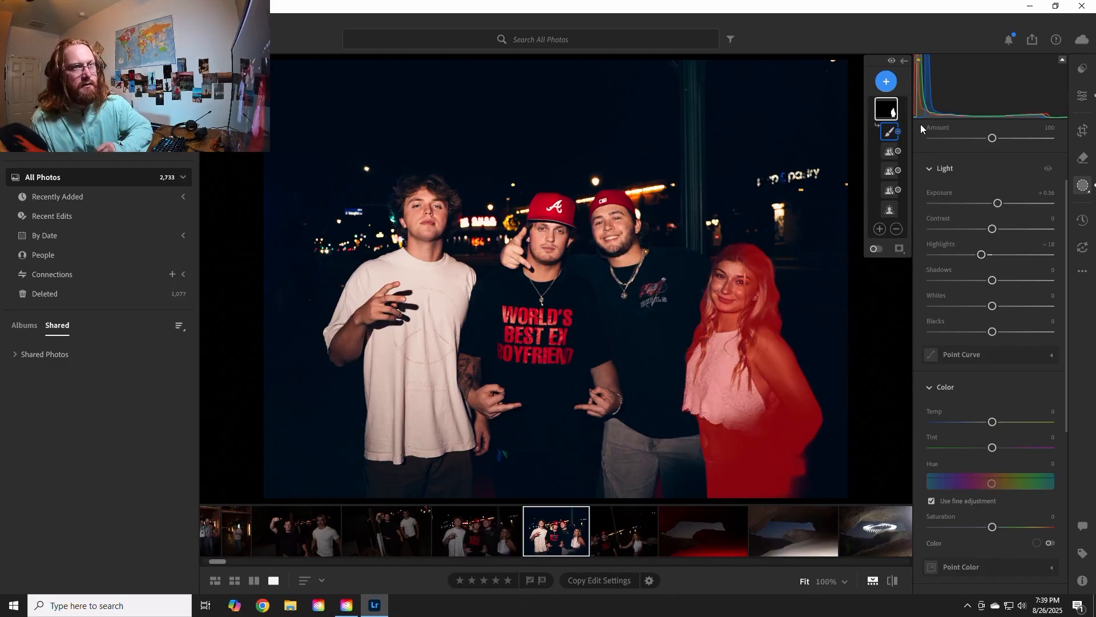
{"action": "left_click", "coordinate": [933, 166]}
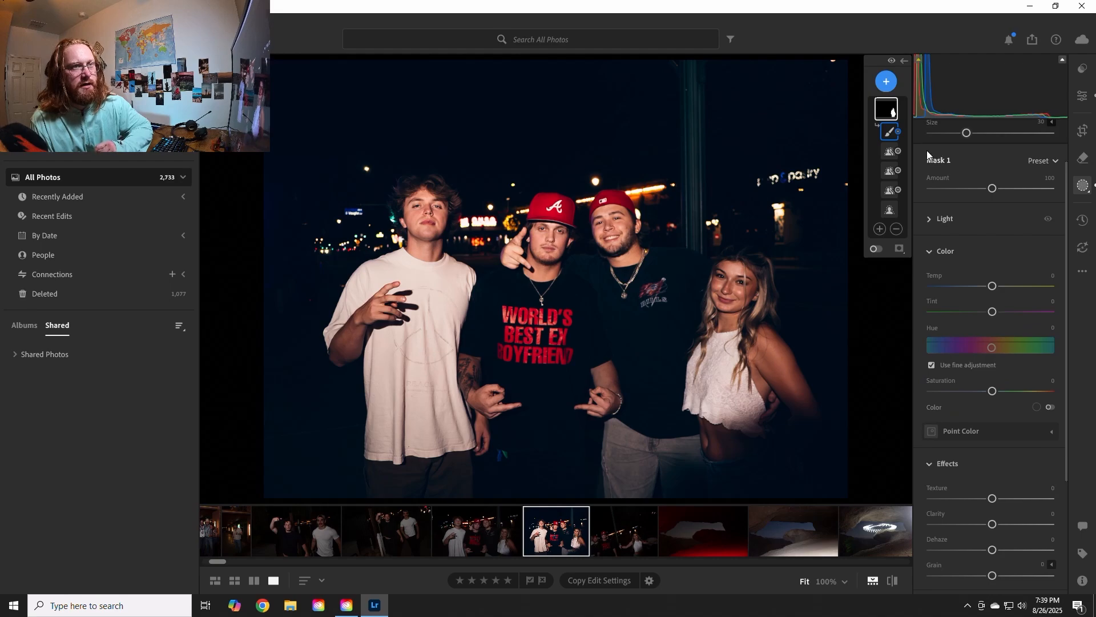
- Rate the edited group photo three stars and copy its edit settings with Crop & Geometry and Masking included
{"action": "left_click", "coordinate": [1079, 108]}
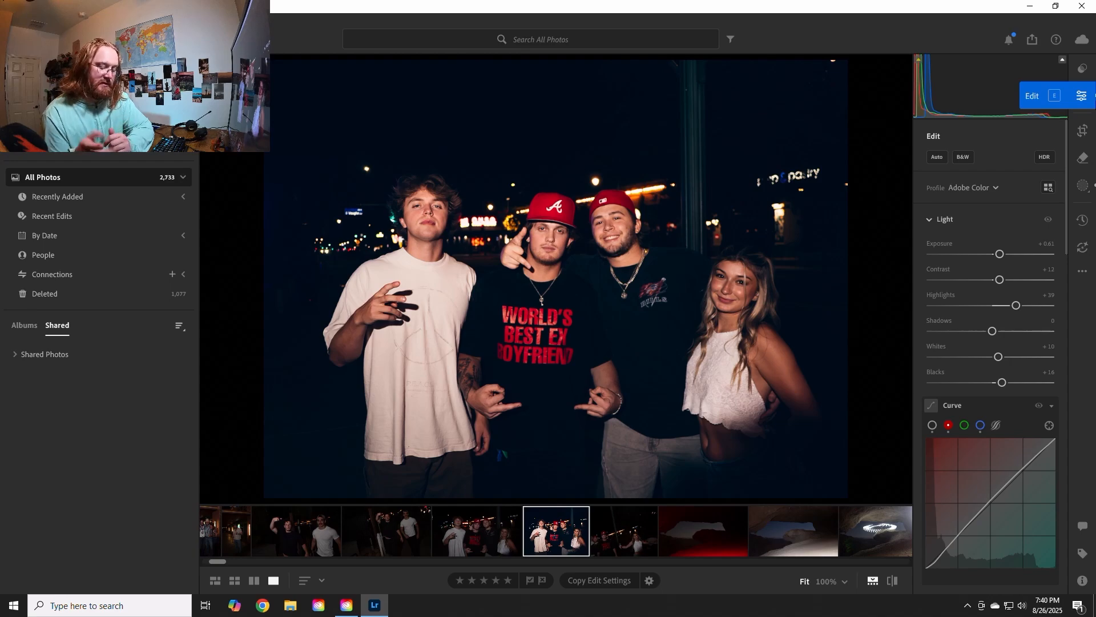
{"action": "key", "text": "3"}
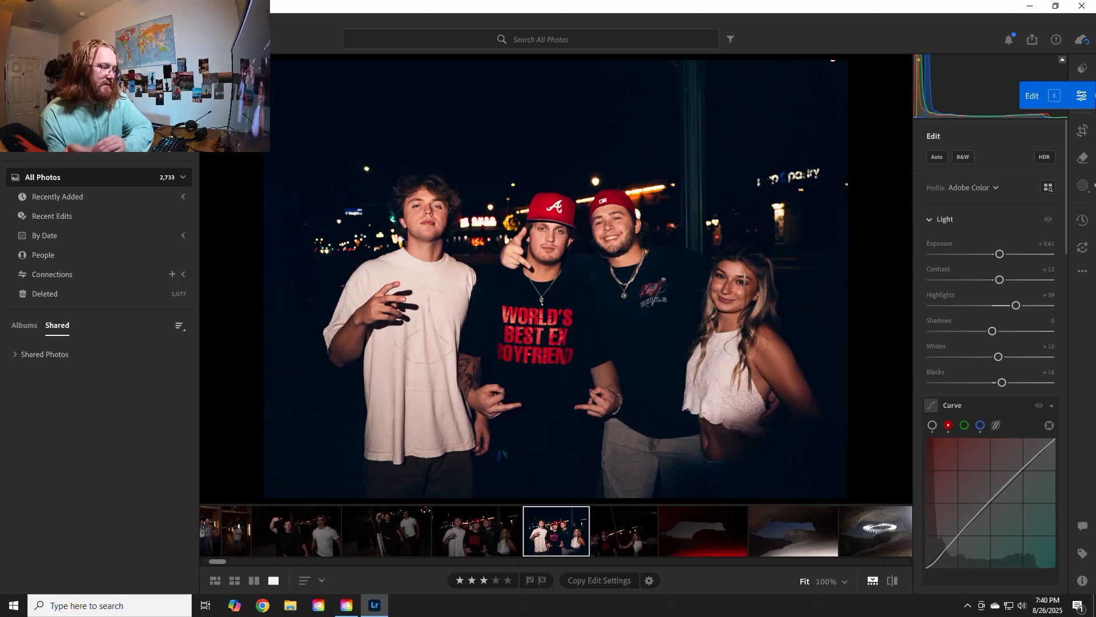
{"action": "right_click", "coordinate": [561, 535]}
{"action": "left_click", "coordinate": [582, 578]}
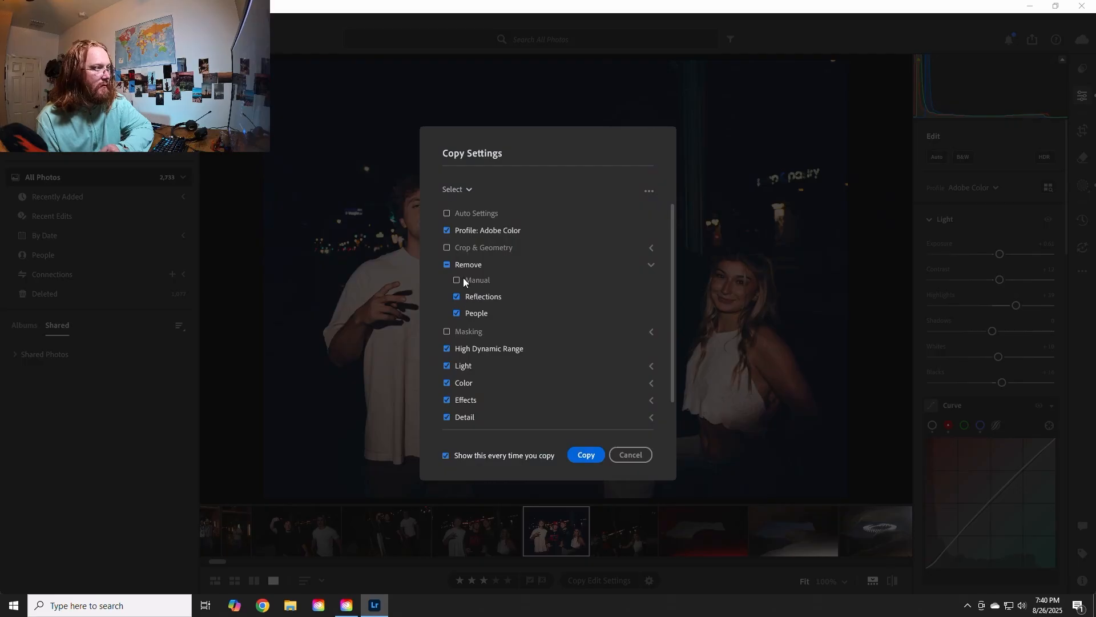
{"action": "left_click", "coordinate": [459, 249]}
{"action": "scroll", "coordinate": [529, 371], "scroll_direction": "down", "scroll_amount": 1}
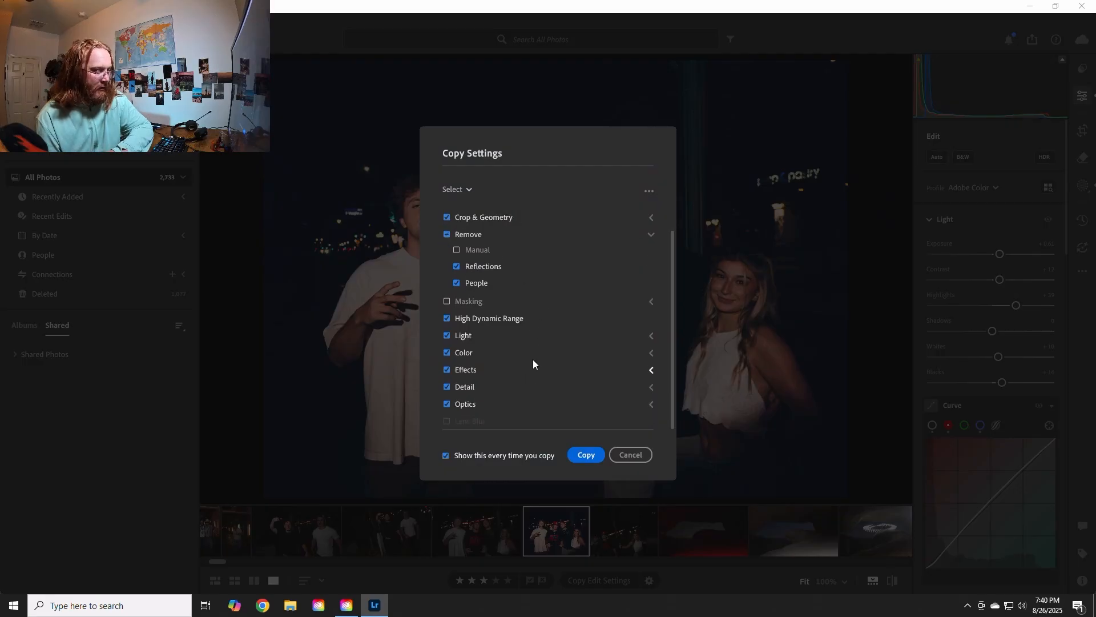
{"action": "scroll", "coordinate": [532, 399], "scroll_direction": "up", "scroll_amount": 1}
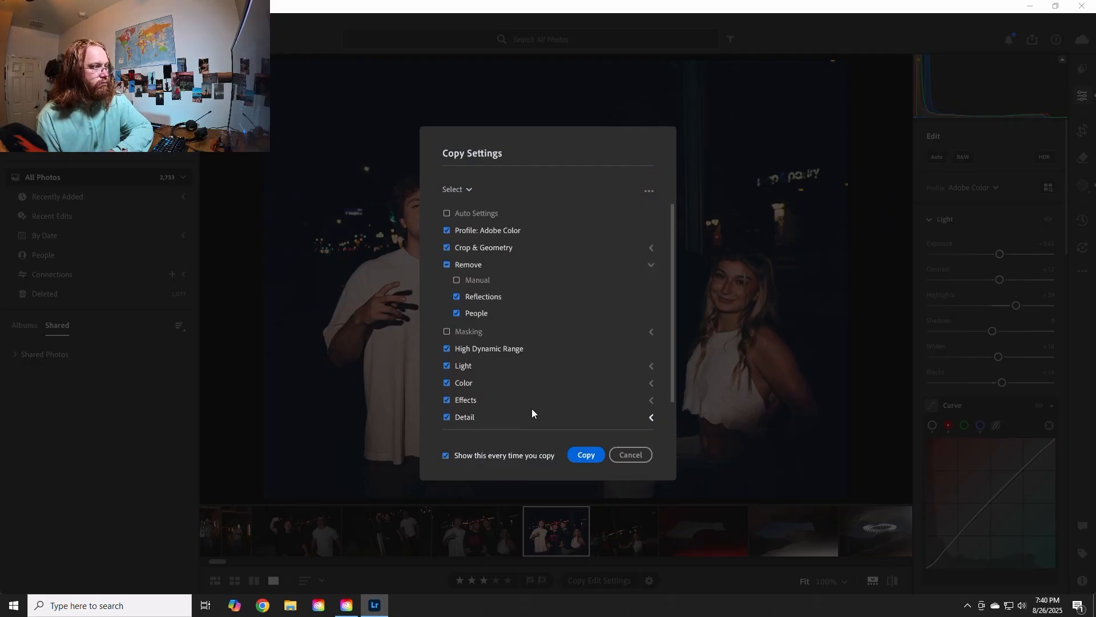
{"action": "left_click", "coordinate": [444, 333]}
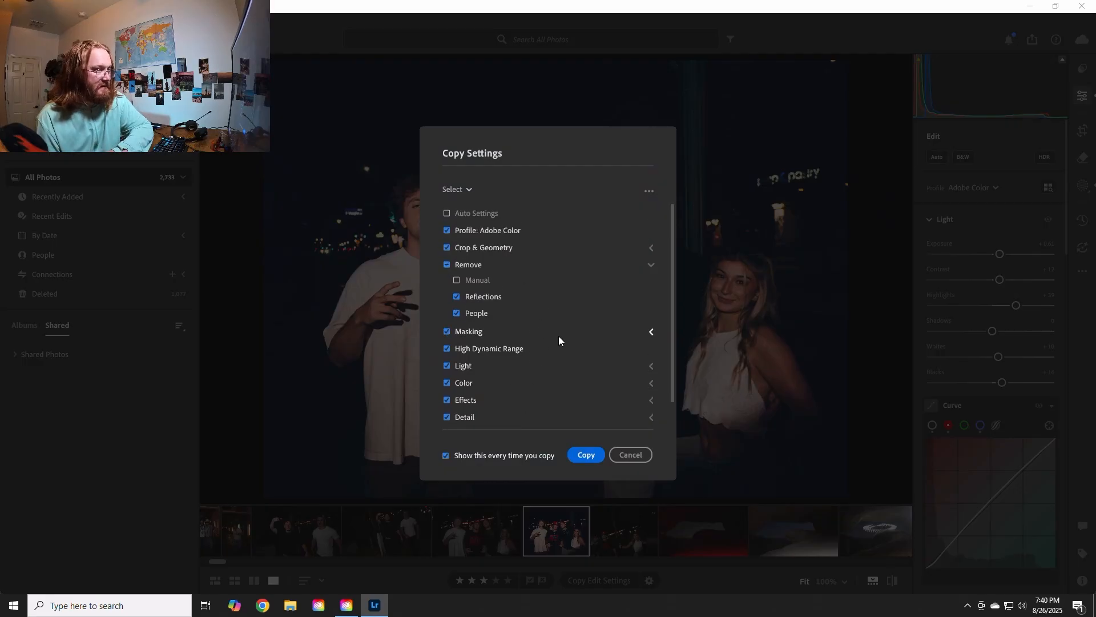
{"action": "left_click", "coordinate": [580, 454]}
- Paste the copied edit settings onto the unedited group photo just before it in the filmstrip
{"action": "left_click", "coordinate": [498, 531]}
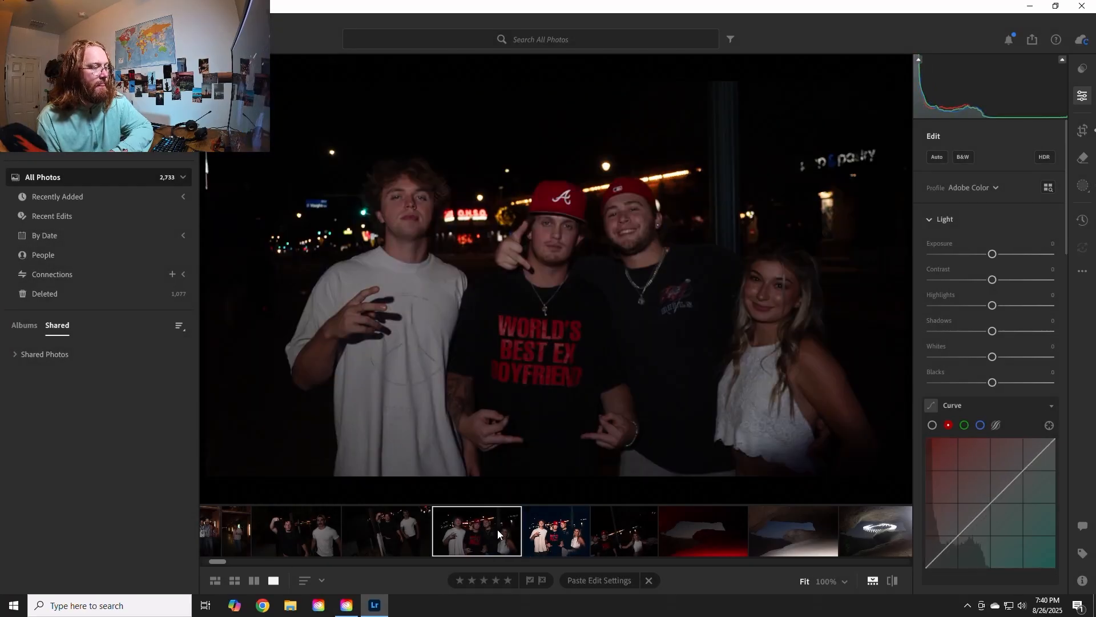
{"action": "left_click", "coordinate": [597, 581]}
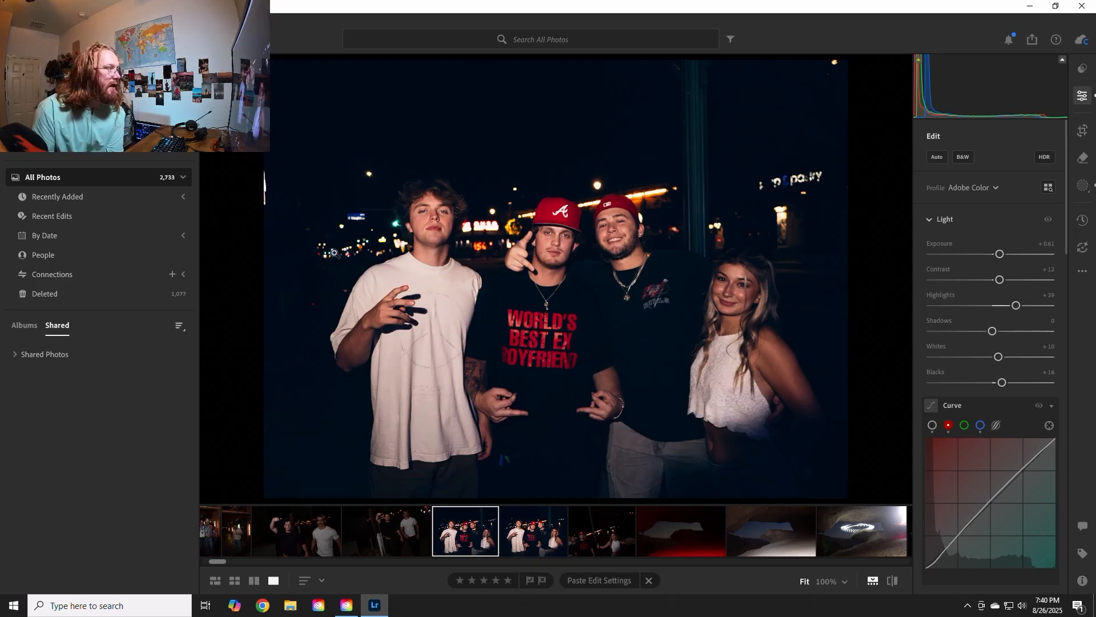
- Inspect the bright light at the left edge of the newly edited photo, and compare the two group photos by switching between them
{"action": "left_click", "coordinate": [267, 190]}
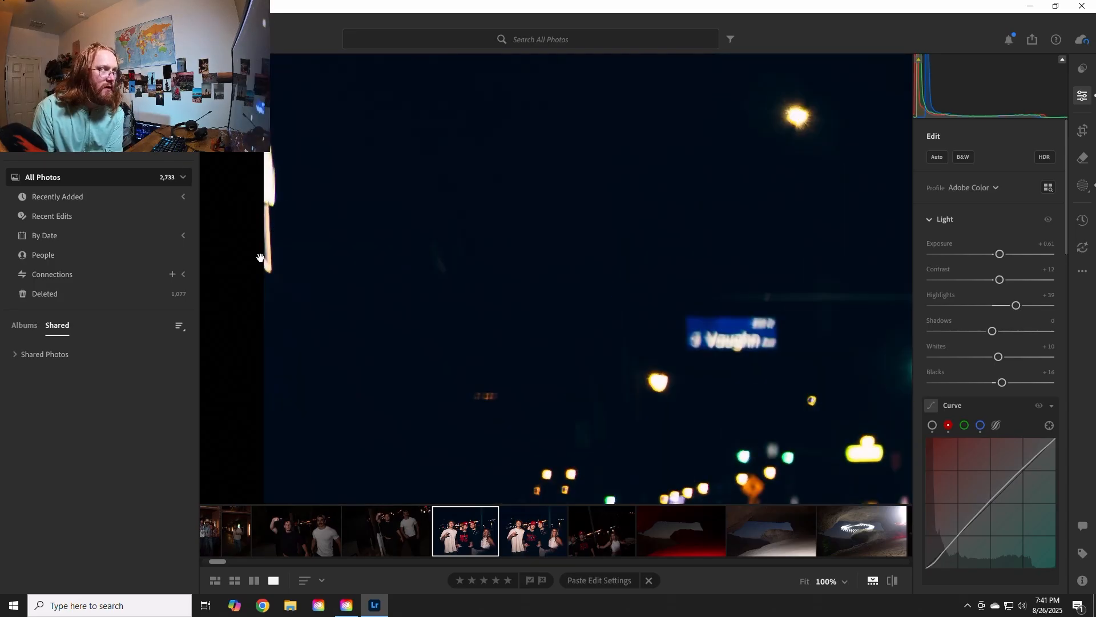
{"action": "left_click", "coordinate": [290, 203]}
{"action": "left_click", "coordinate": [531, 551]}
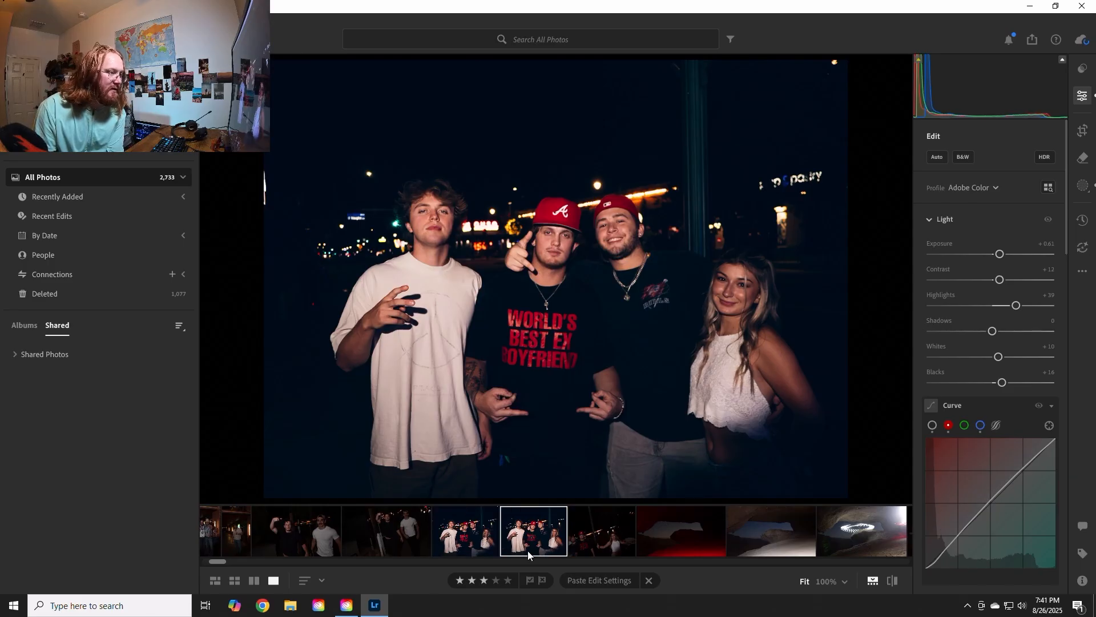
{"action": "left_click", "coordinate": [478, 534]}
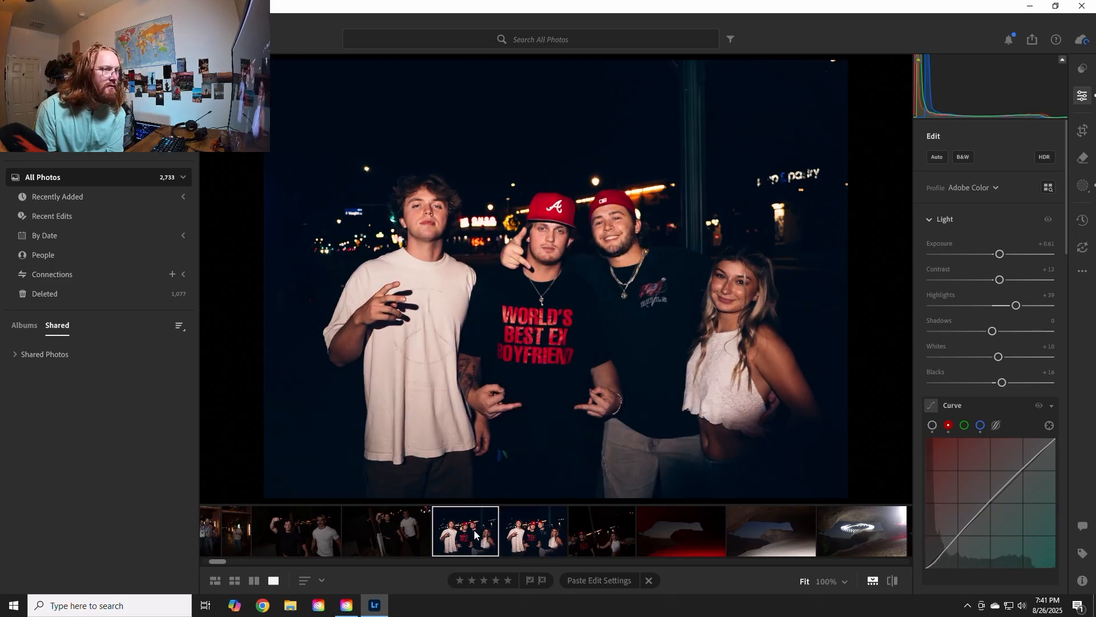
{"action": "left_click", "coordinate": [563, 545]}
{"action": "left_click", "coordinate": [481, 540]}
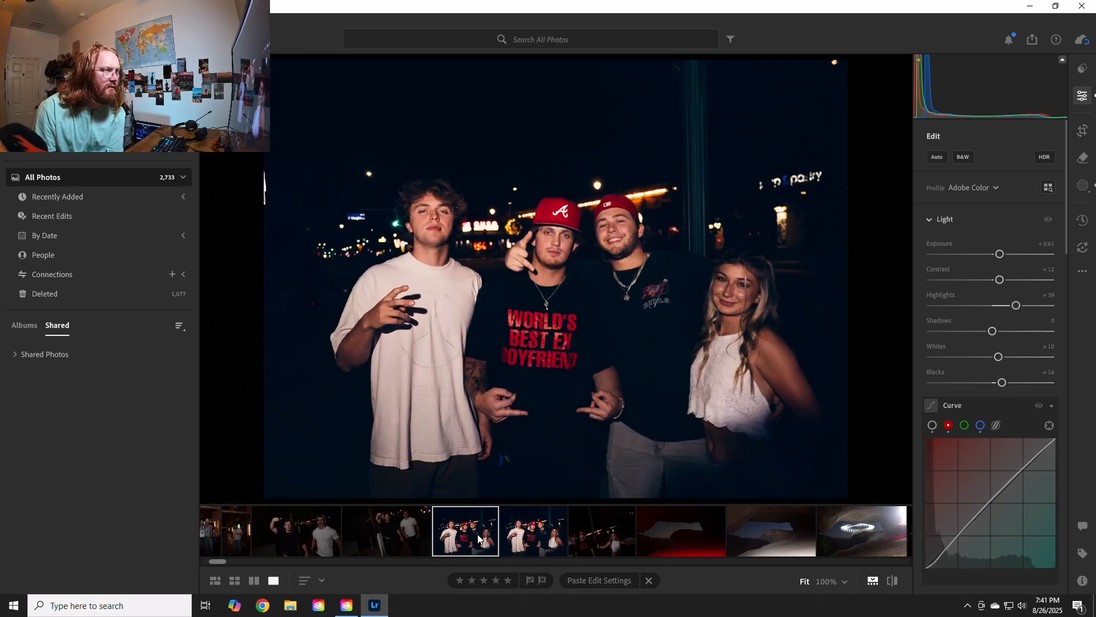
{"action": "left_click", "coordinate": [534, 534]}
{"action": "left_click", "coordinate": [485, 532]}
{"action": "left_click", "coordinate": [533, 529]}
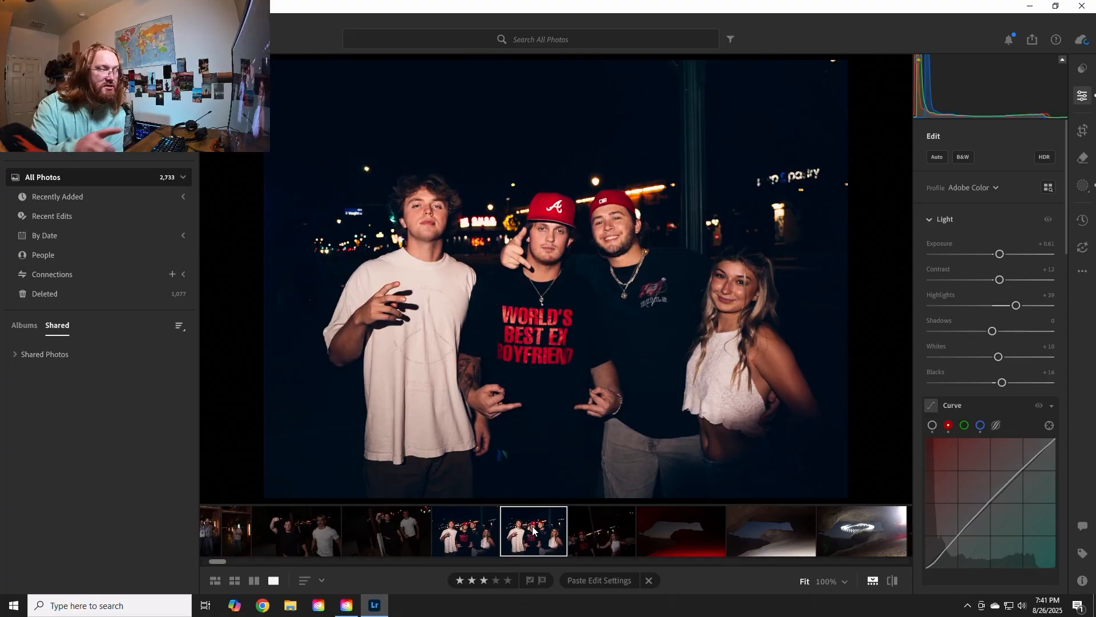
{"action": "left_click", "coordinate": [491, 537]}
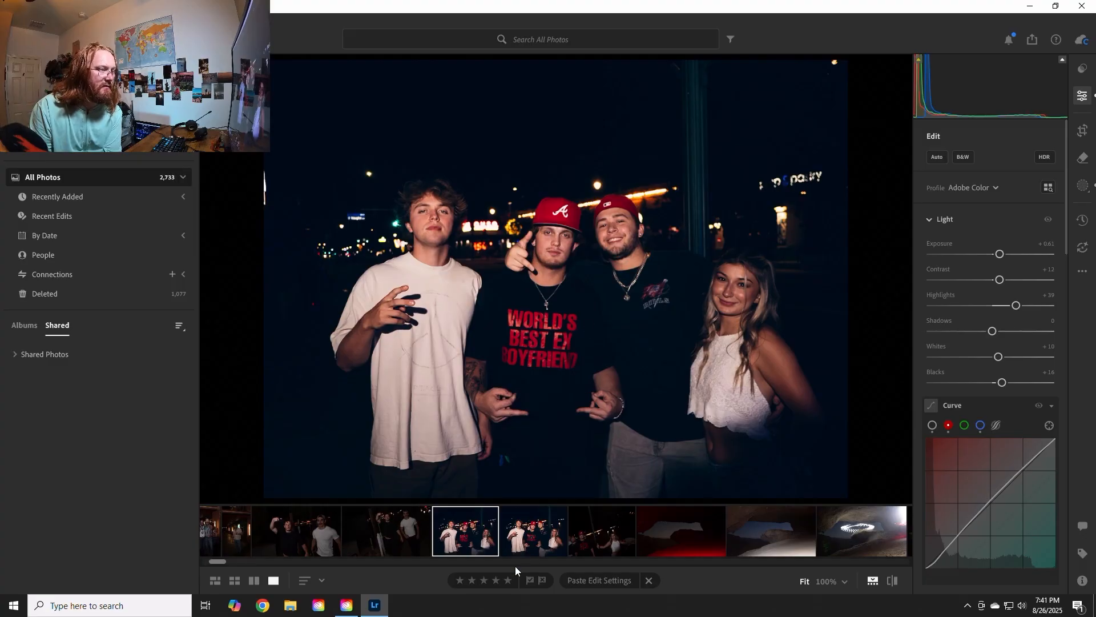
{"action": "left_click", "coordinate": [532, 547]}
{"action": "key", "text": "Left"}
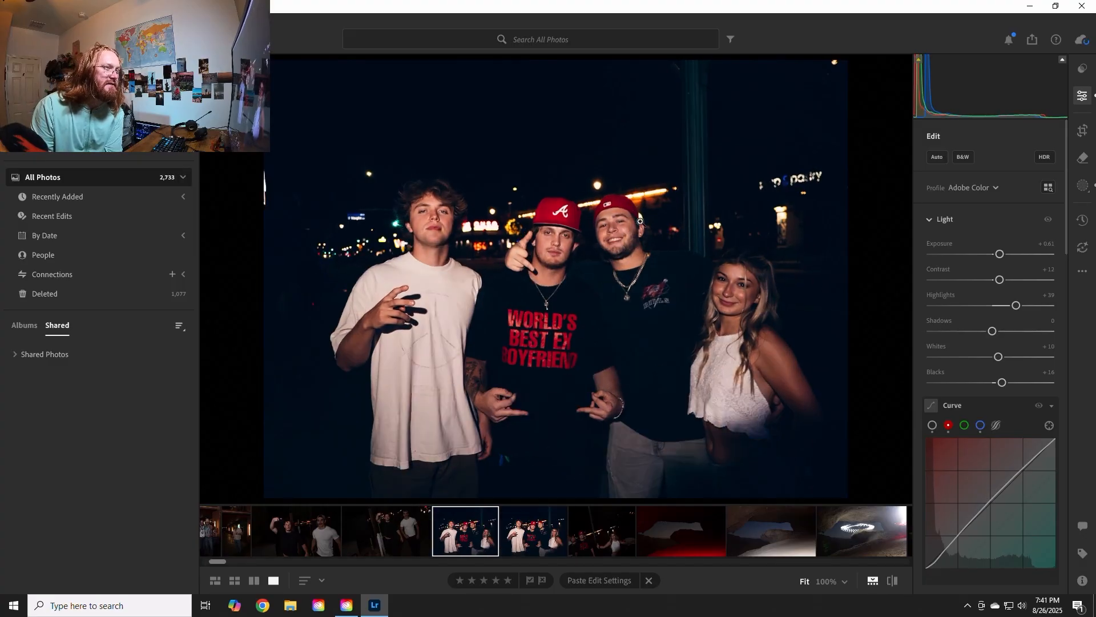
{"action": "left_click", "coordinate": [536, 543]}
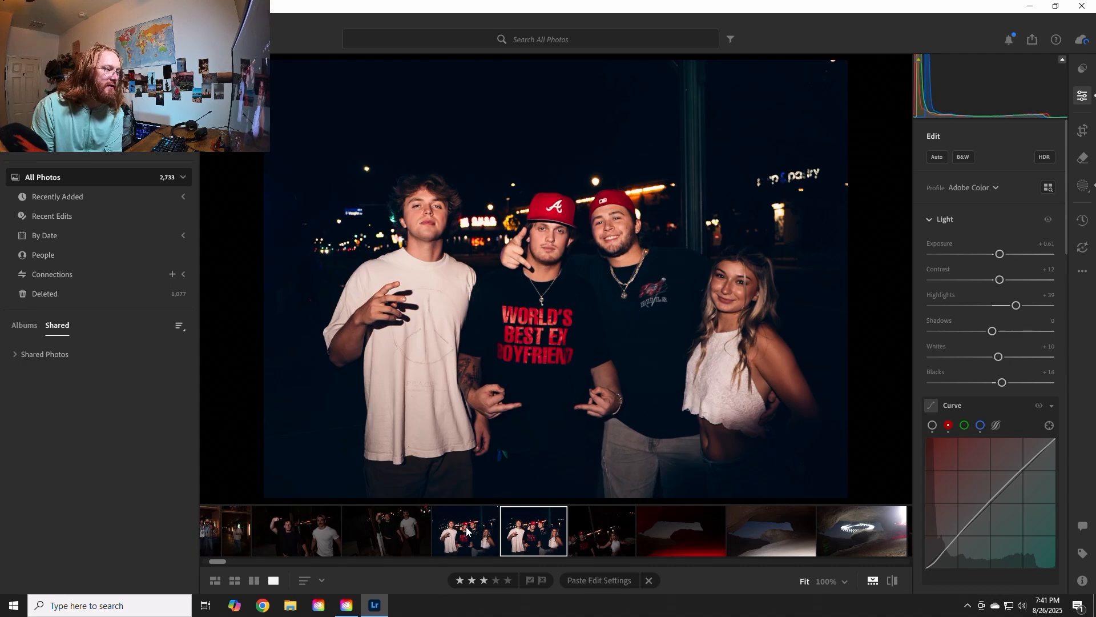
{"action": "key", "text": "Left"}
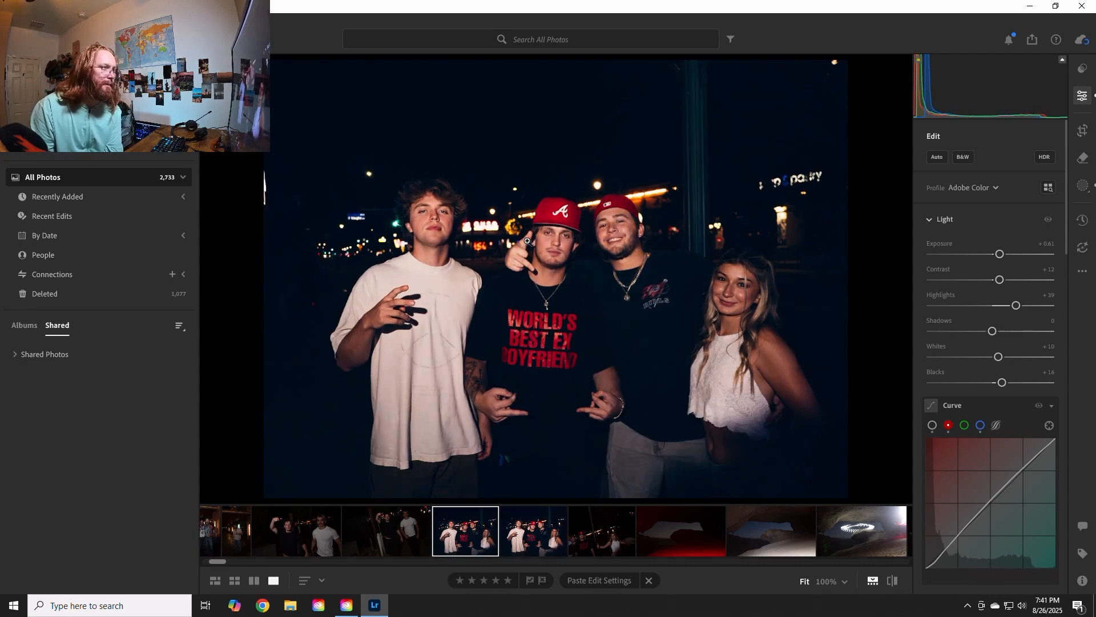
{"action": "left_click", "coordinate": [528, 532]}
{"action": "left_click", "coordinate": [485, 538]}
{"action": "left_click", "coordinate": [524, 544]}
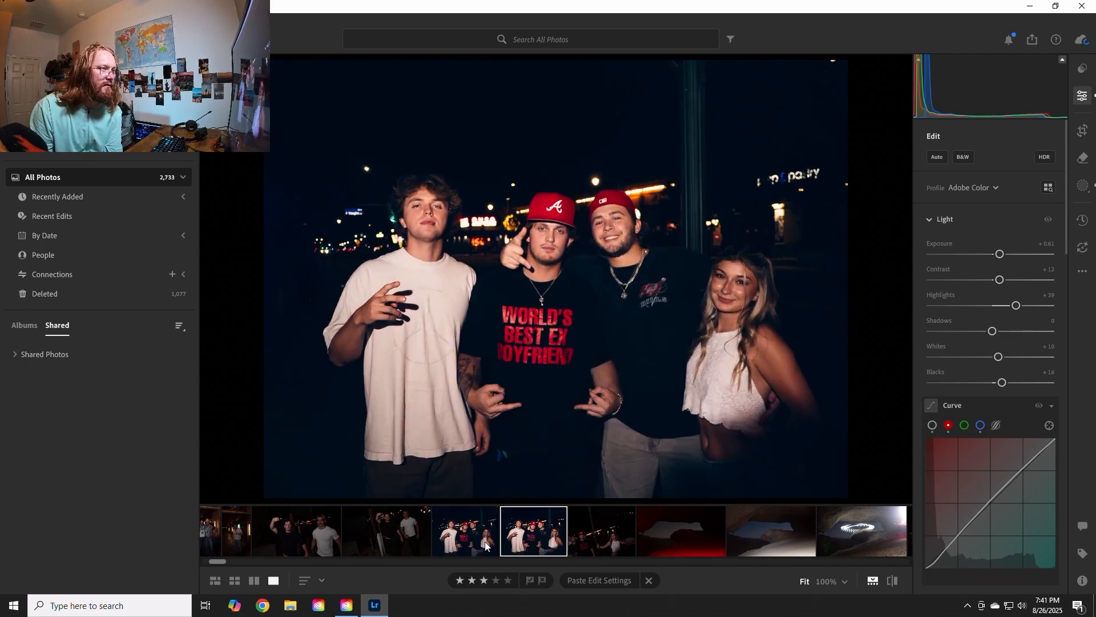
{"action": "left_click", "coordinate": [485, 541]}
{"action": "left_click", "coordinate": [527, 549]}
{"action": "key", "text": "Left"}
{"action": "left_click", "coordinate": [542, 551]}
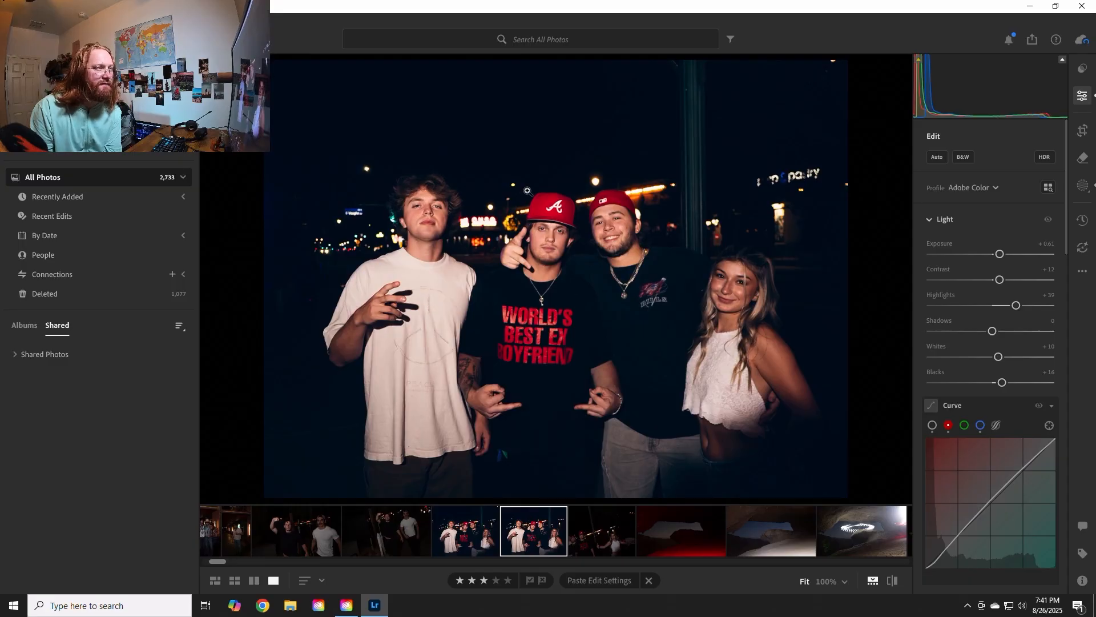
- Heal the orange light at the right edge of the three-star photo with a size 25 brush and the light near its top-right corner at size 14
{"action": "left_click", "coordinate": [845, 184]}
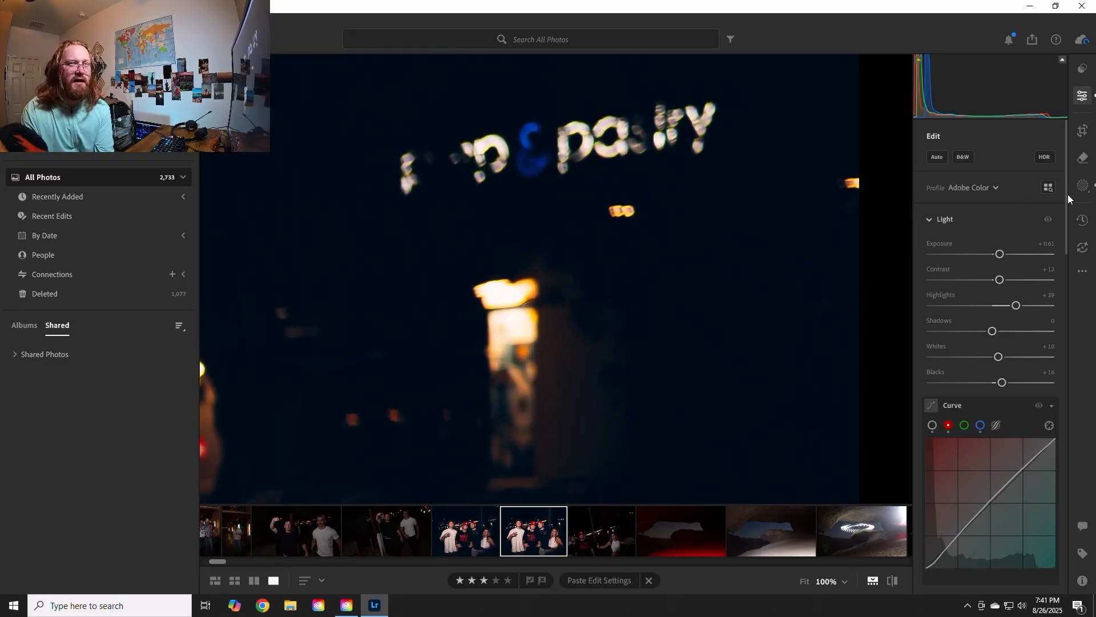
{"action": "left_click", "coordinate": [1083, 158]}
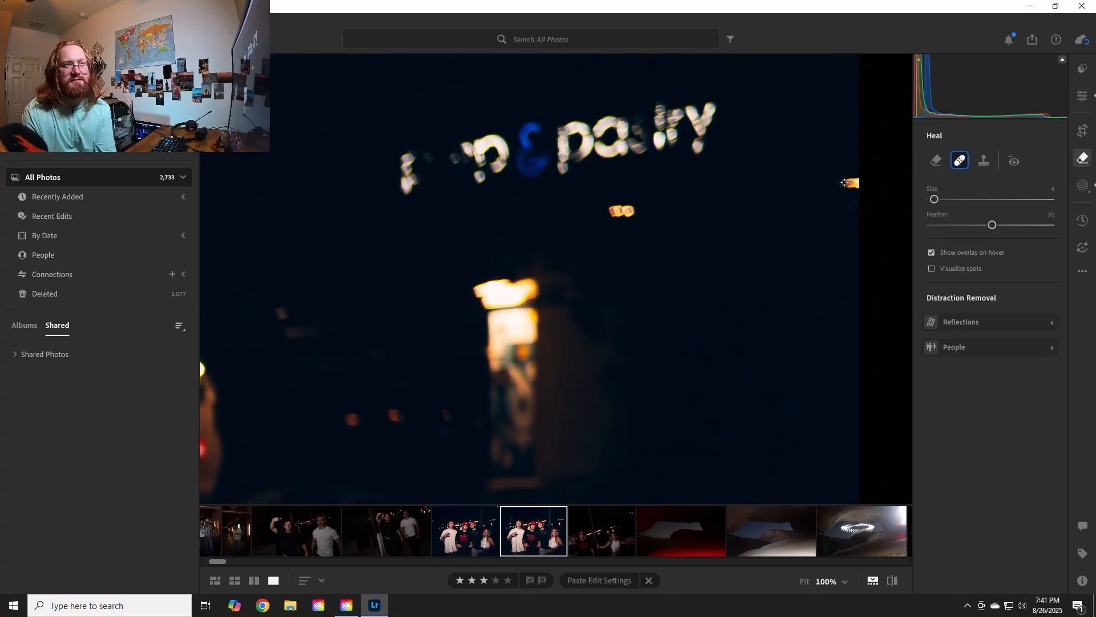
{"action": "scroll", "coordinate": [845, 182], "scroll_direction": "up", "scroll_amount": 10}
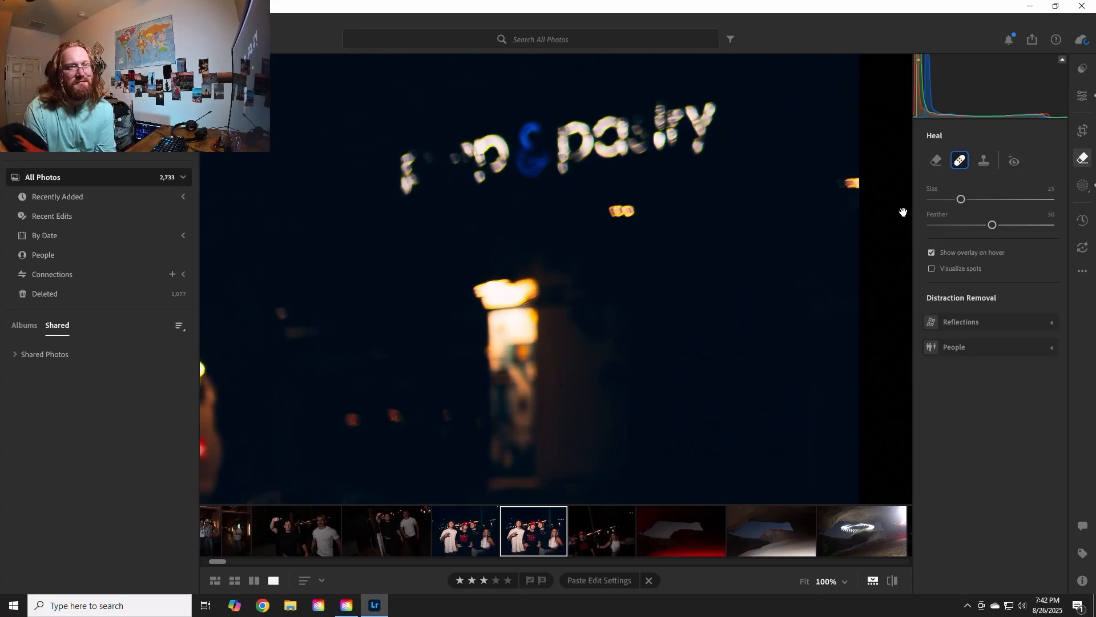
{"action": "left_click", "coordinate": [856, 182]}
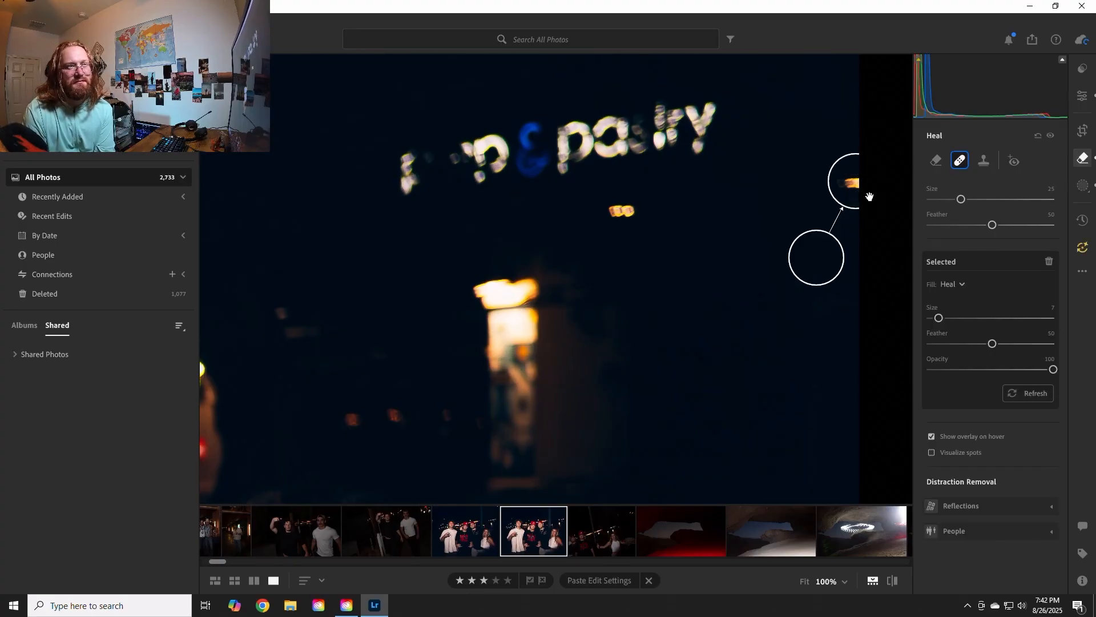
{"action": "left_click", "coordinate": [689, 250]}
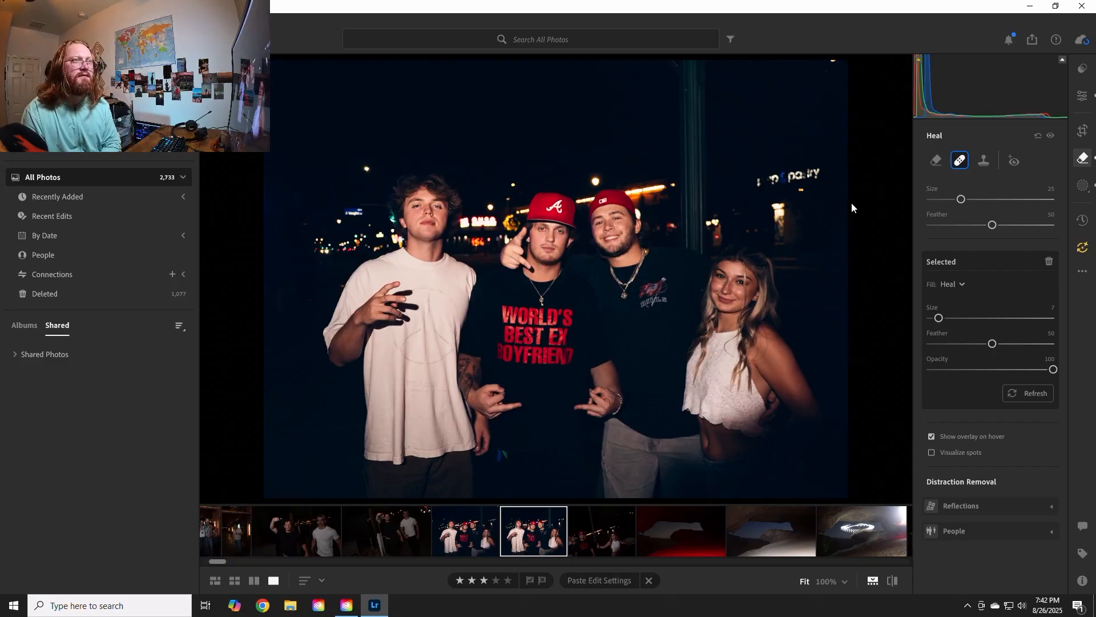
{"action": "scroll", "coordinate": [833, 63], "scroll_direction": "down", "scroll_amount": 6}
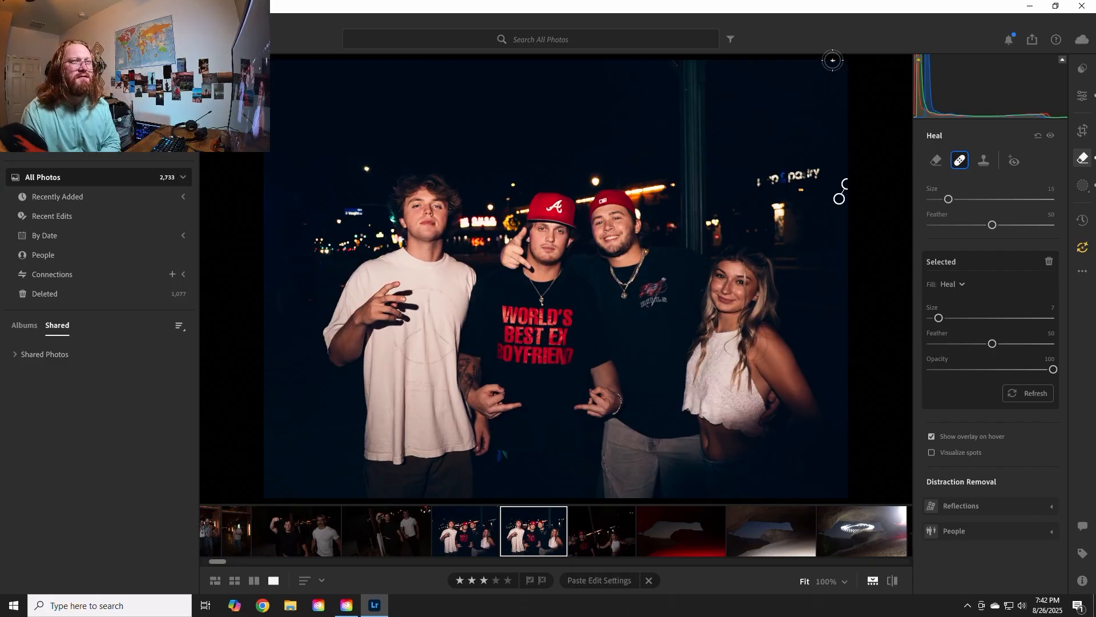
{"action": "left_click", "coordinate": [832, 64]}
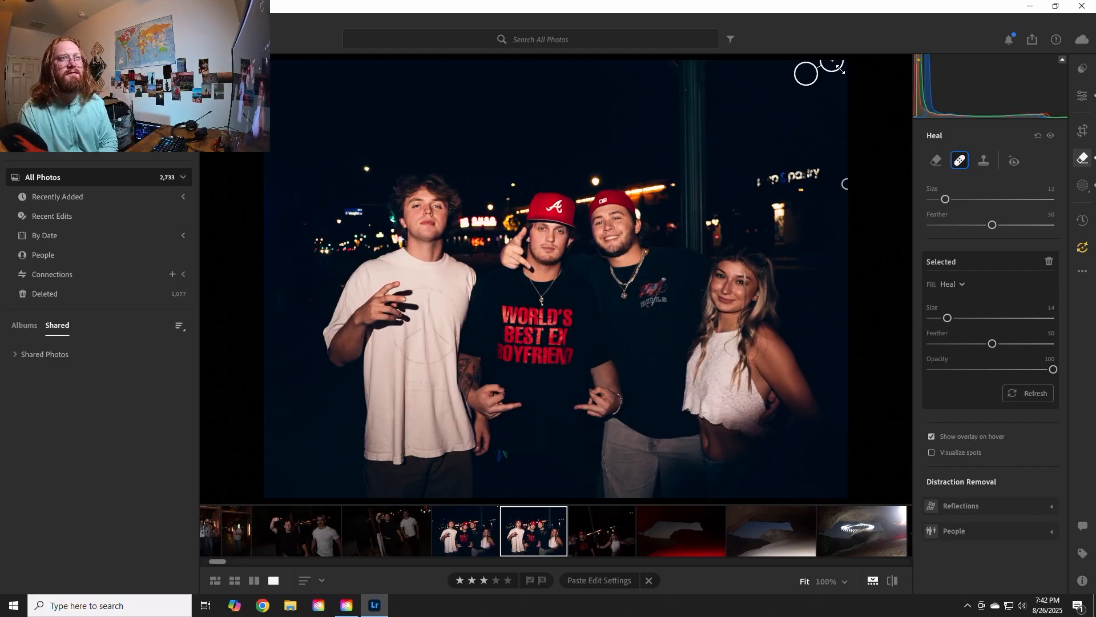
- Heal the small red spot in the dark background beside the man in the white shirt with a size 10 brush
{"action": "left_click", "coordinate": [308, 298]}
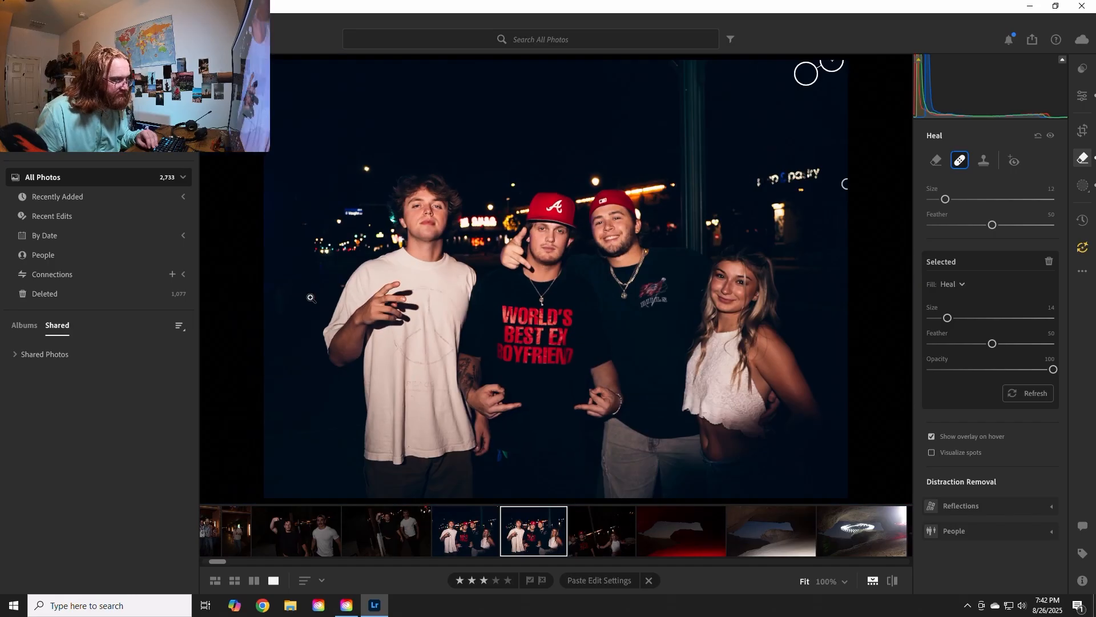
{"action": "key", "text": "z"}
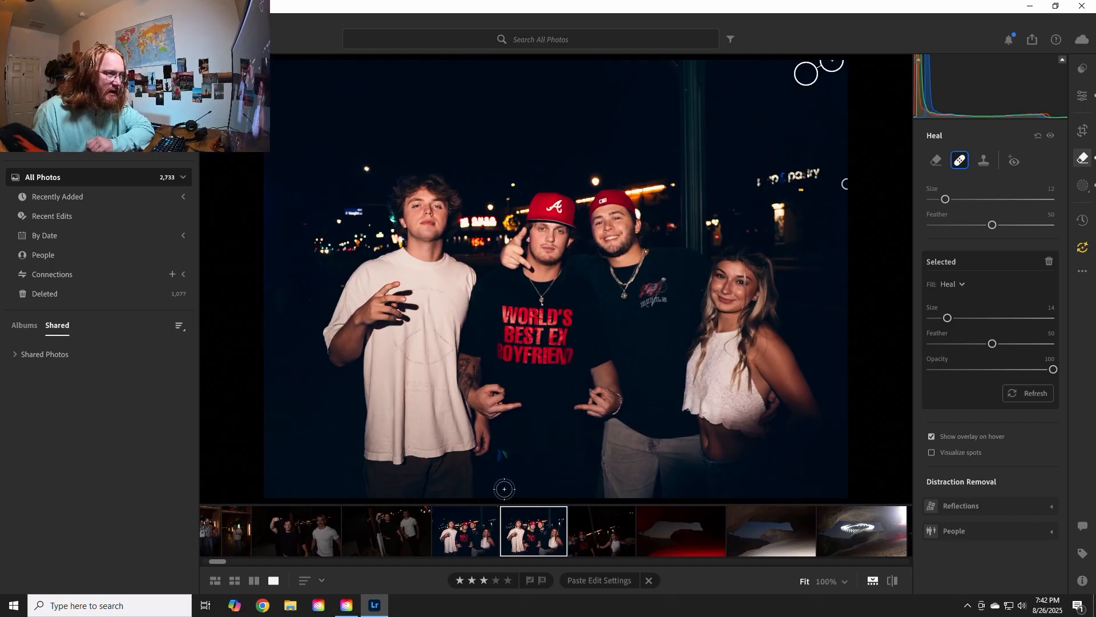
{"action": "left_click", "coordinate": [542, 148]}
{"action": "left_click_drag", "start_coordinate": [628, 212], "coordinate": [327, 393]}
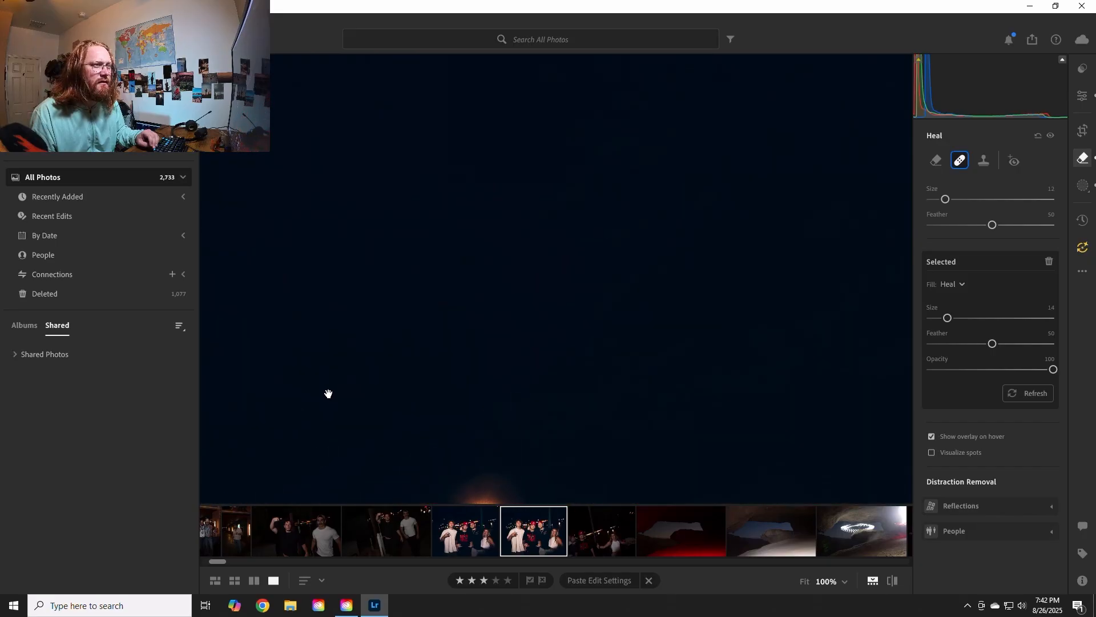
{"action": "left_click_drag", "start_coordinate": [777, 151], "coordinate": [662, 341]}
{"action": "left_click", "coordinate": [534, 336]}
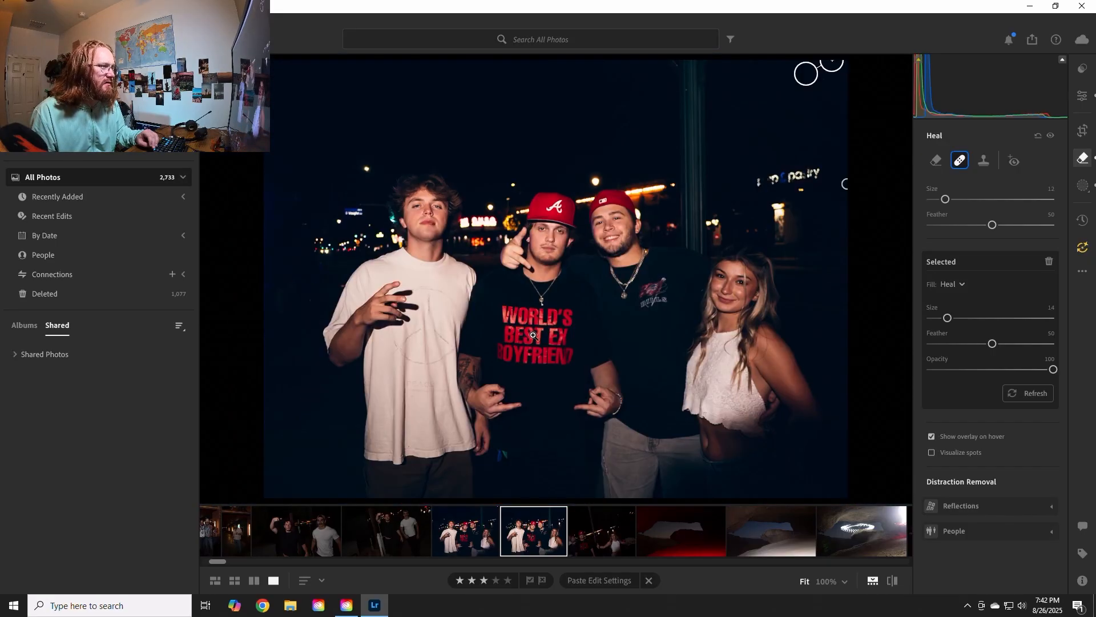
{"action": "left_click", "coordinate": [293, 299]}
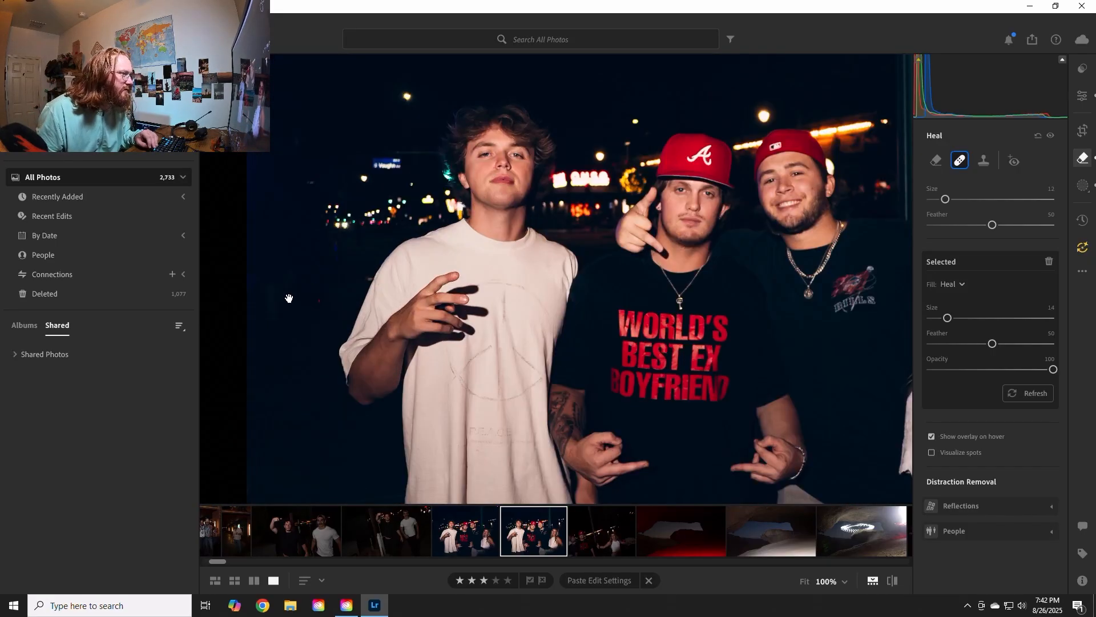
{"action": "left_click", "coordinate": [323, 301]}
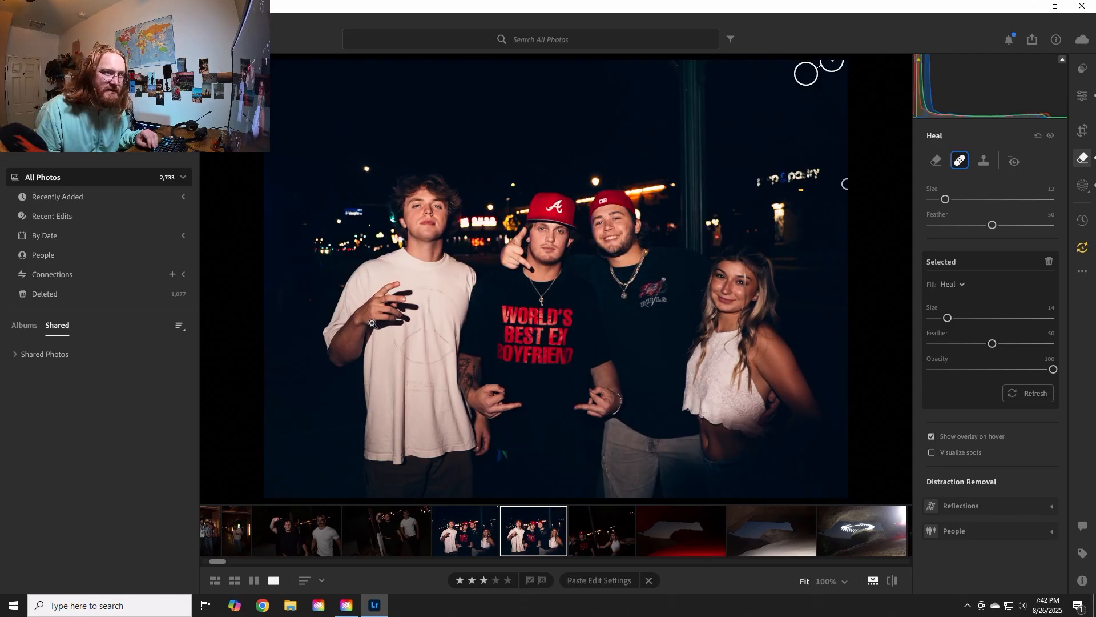
{"action": "left_click", "coordinate": [311, 308]}
{"action": "key", "text": "bracketleft"}
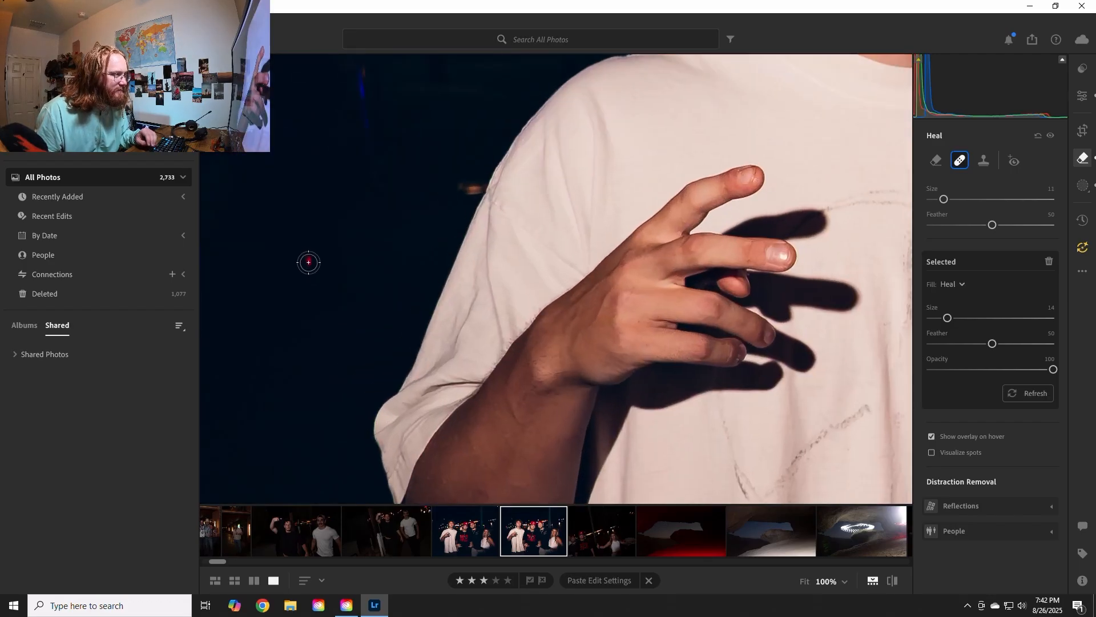
{"action": "key", "text": "bracketleft"}
{"action": "left_click", "coordinate": [307, 261]}
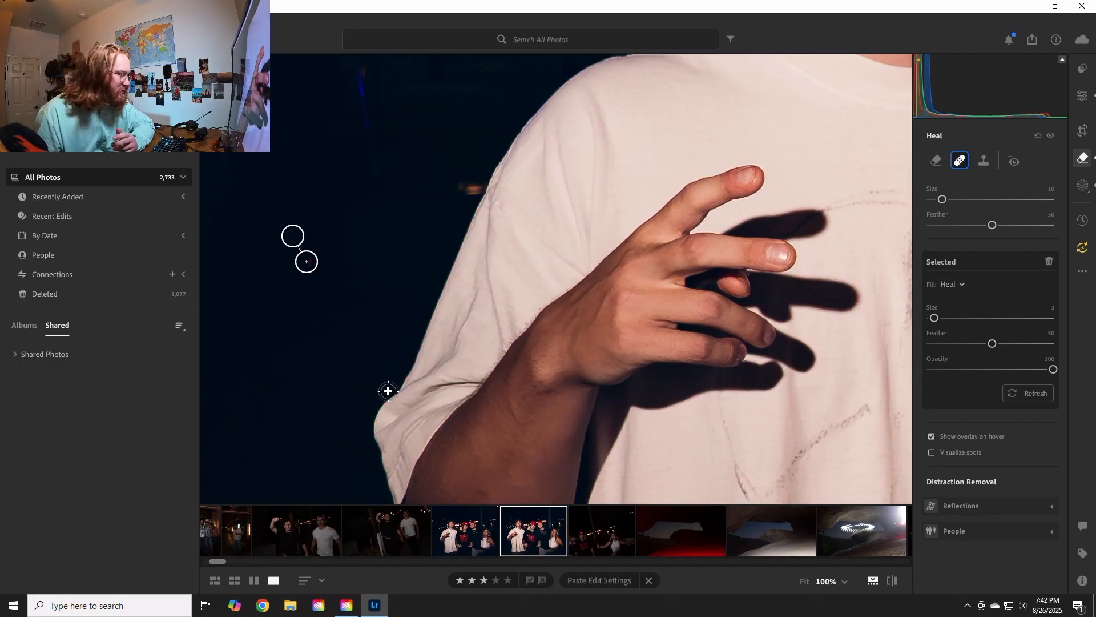
{"action": "key", "text": "z"}
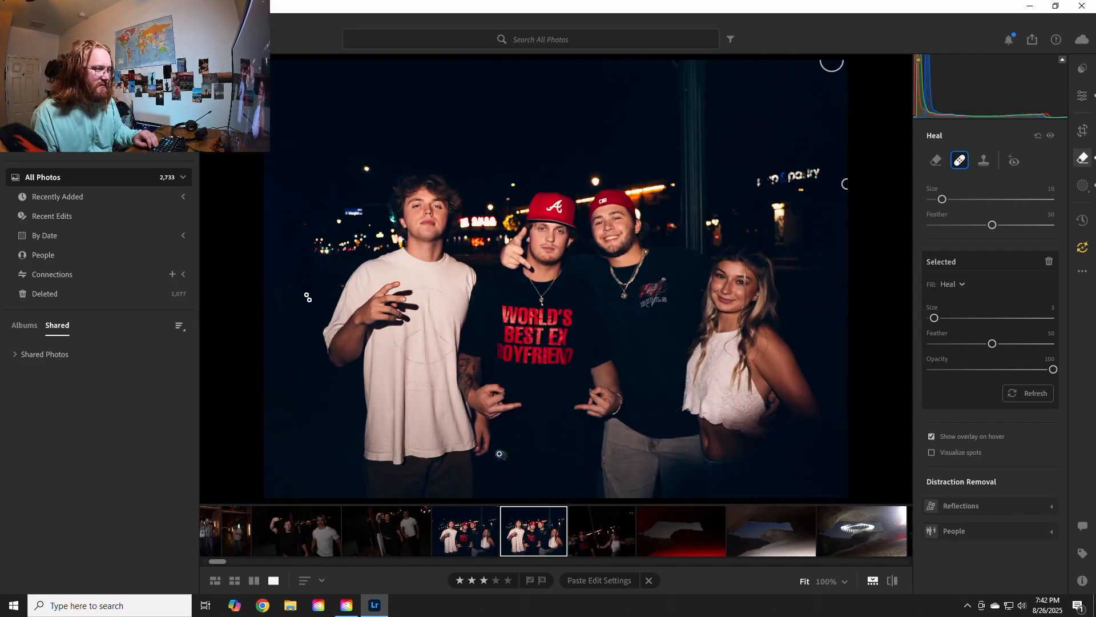
- Heal the blue and green marks near the hem of the middle man's black shirt with a size 20 brush
{"action": "left_click", "coordinate": [500, 454]}
{"action": "scroll", "coordinate": [512, 396], "scroll_direction": "down", "scroll_amount": 1}
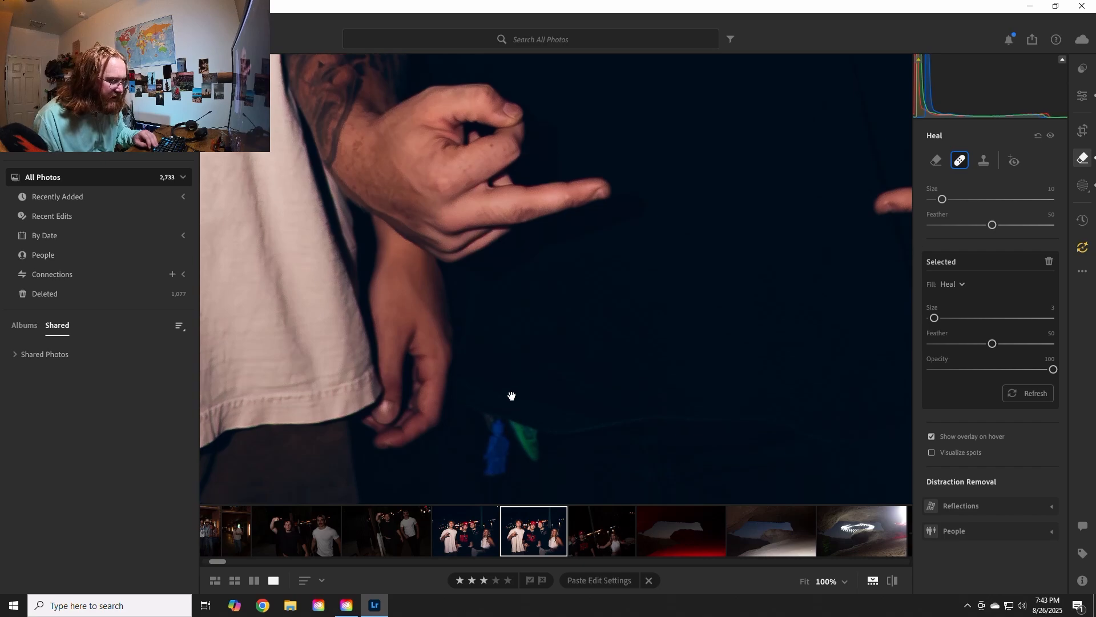
{"action": "left_click_drag", "start_coordinate": [512, 395], "coordinate": [509, 246]}
{"action": "left_click", "coordinate": [503, 291]}
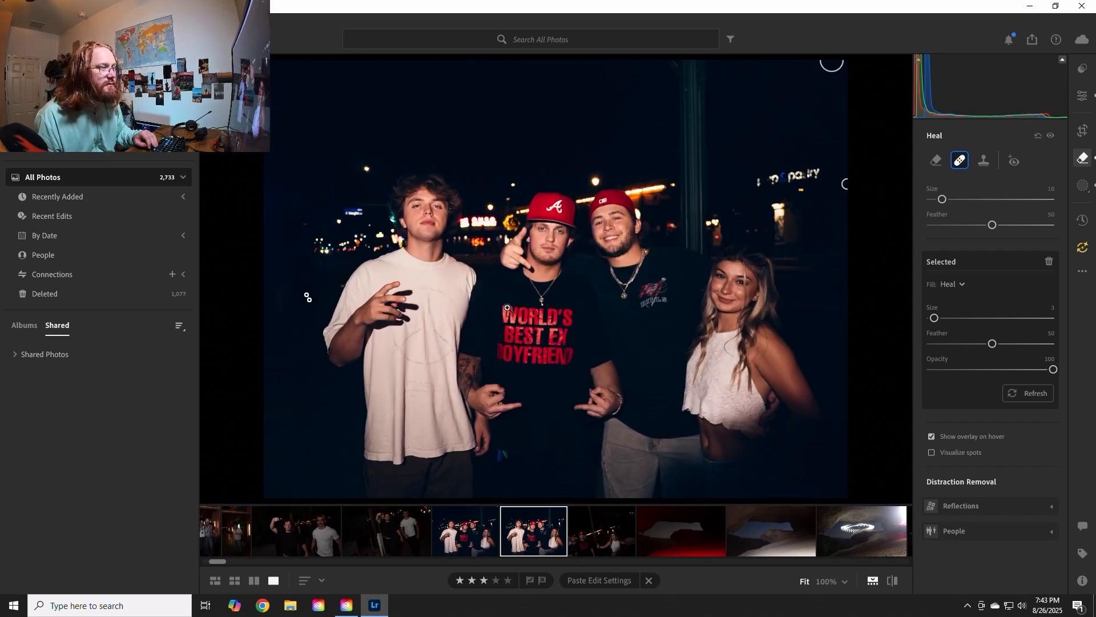
{"action": "left_click", "coordinate": [499, 455]}
{"action": "key", "text": "bracketright"}
{"action": "key", "text": "bracketright"}
{"action": "key", "text": "bracketright"}
{"action": "key", "text": "bracketright"}
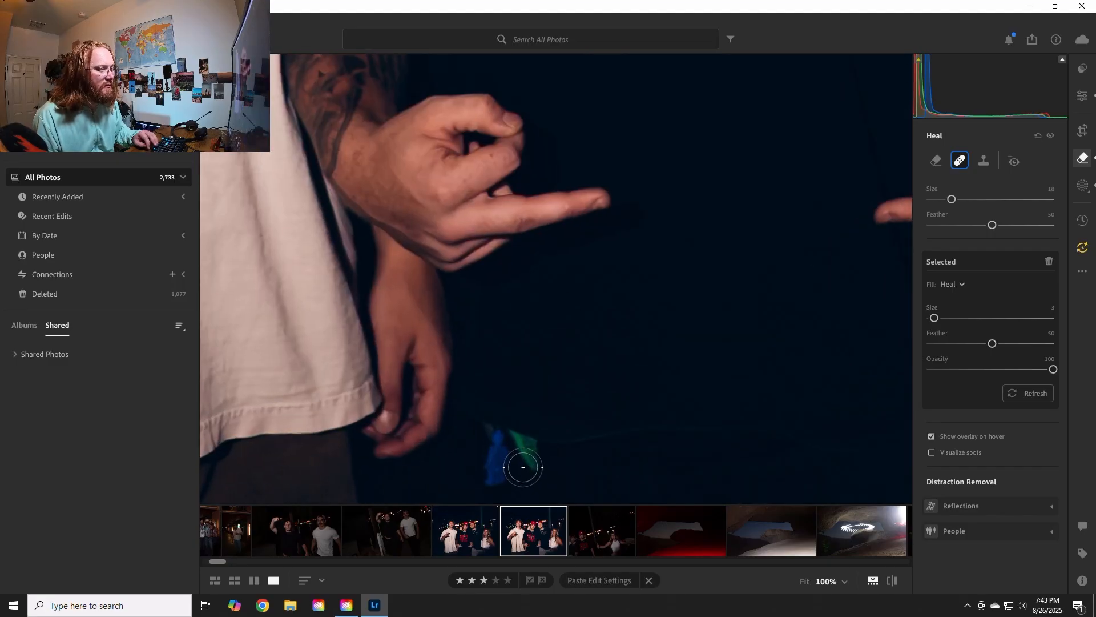
{"action": "key", "text": "bracketright"}
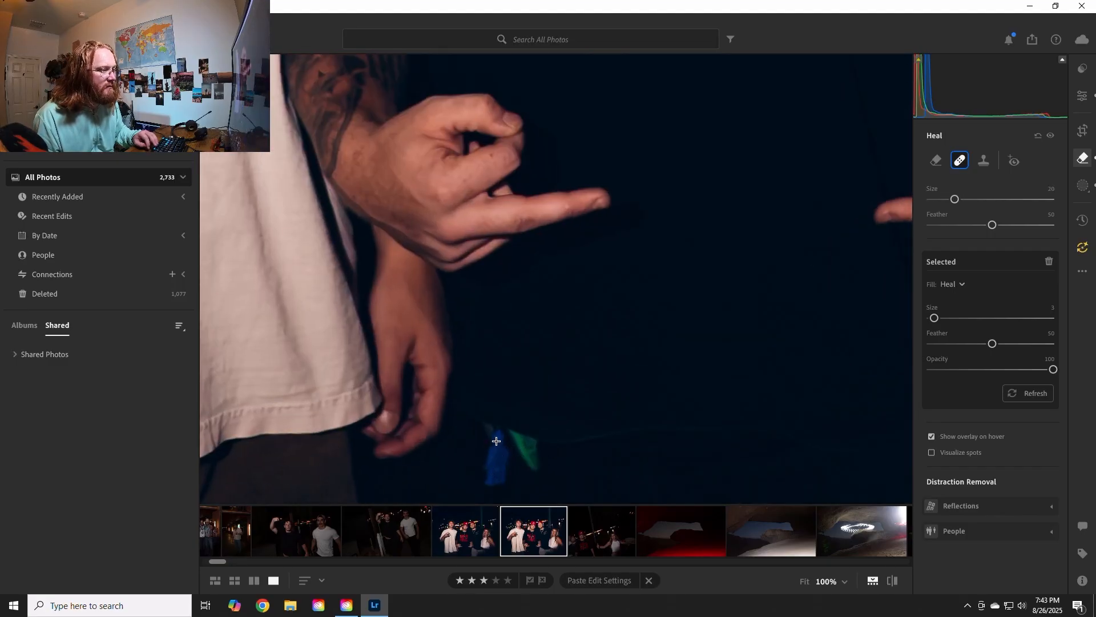
{"action": "mouse_move", "coordinate": [496, 440]}
{"action": "left_mouse_down"}
{"action": "mouse_move", "coordinate": [491, 451]}
{"action": "mouse_move", "coordinate": [524, 463]}
{"action": "left_mouse_up"}
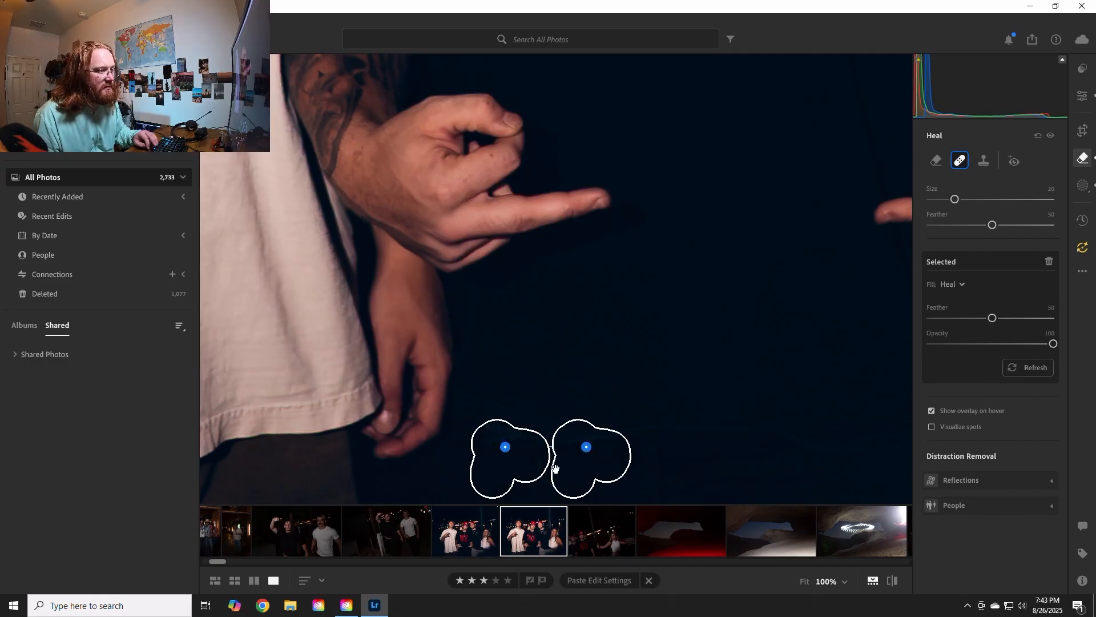
{"action": "key", "text": "z"}
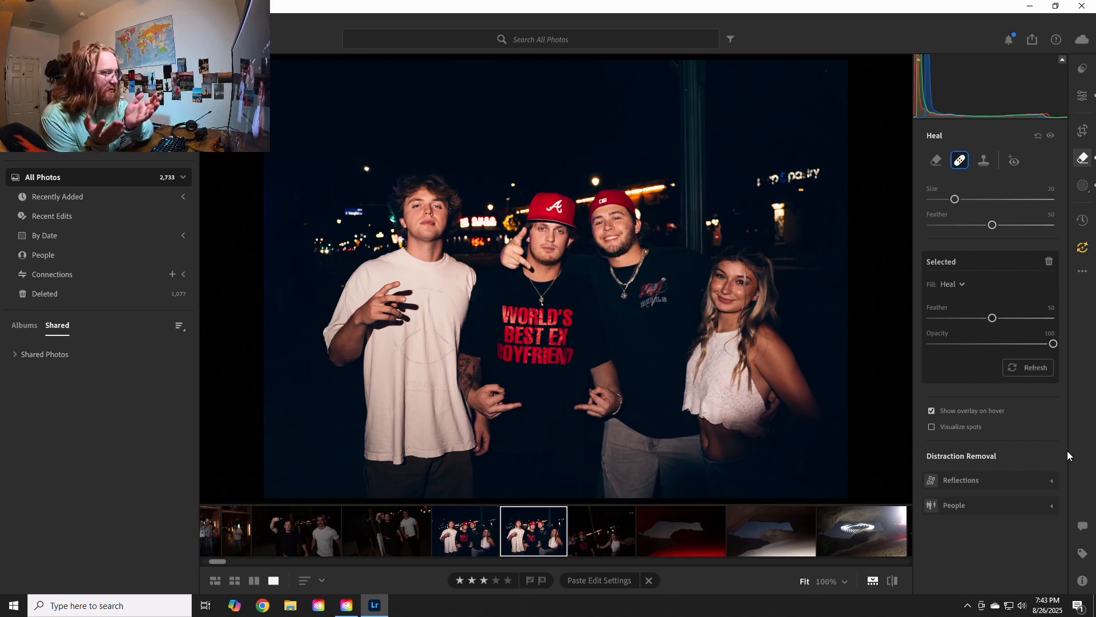
- Heal the small dark spot just above the hem of the white shirt with a size 6 brush
{"action": "left_click", "coordinate": [409, 451]}
{"action": "key", "text": "bracketleft"}
{"action": "key", "text": "bracketleft"}
{"action": "key", "text": "bracketleft"}
{"action": "key", "text": "bracketleft"}
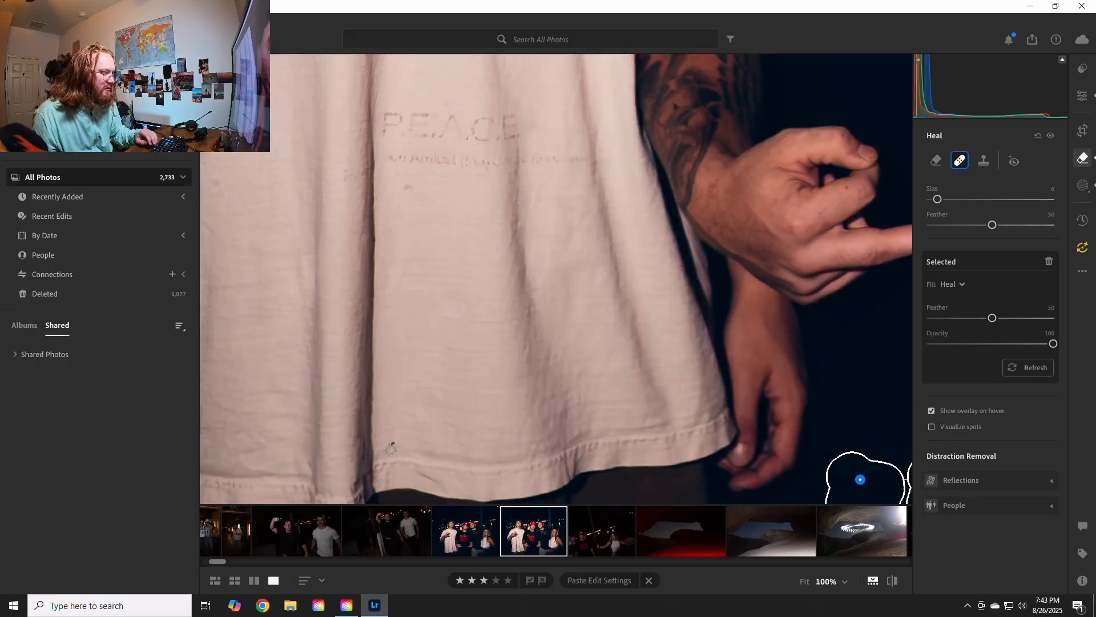
{"action": "left_click", "coordinate": [391, 446]}
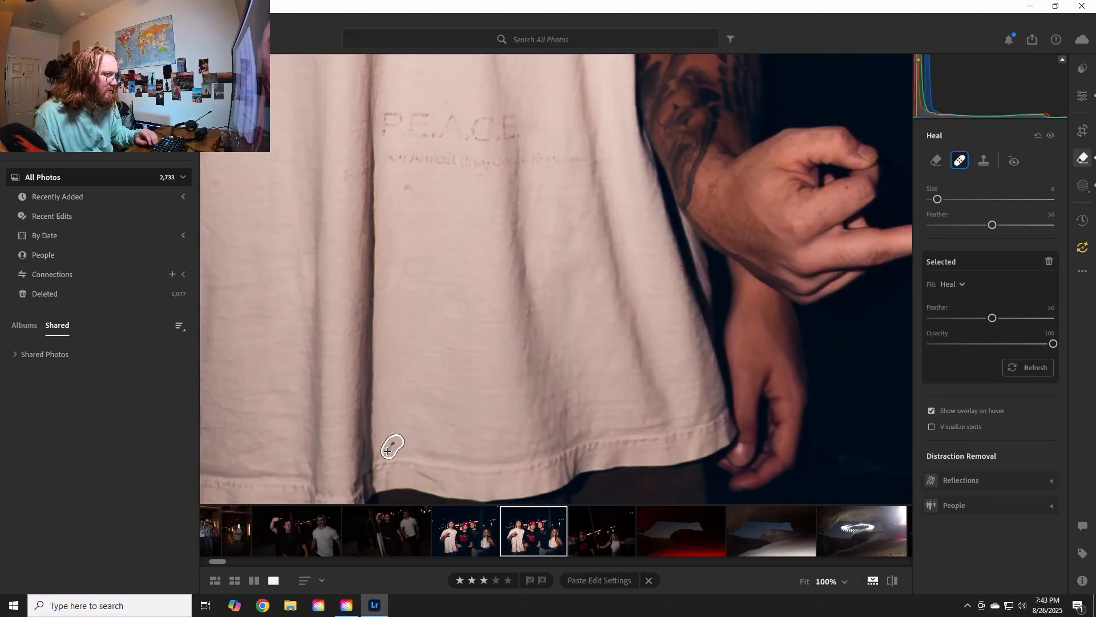
{"action": "left_click", "coordinate": [466, 274]}
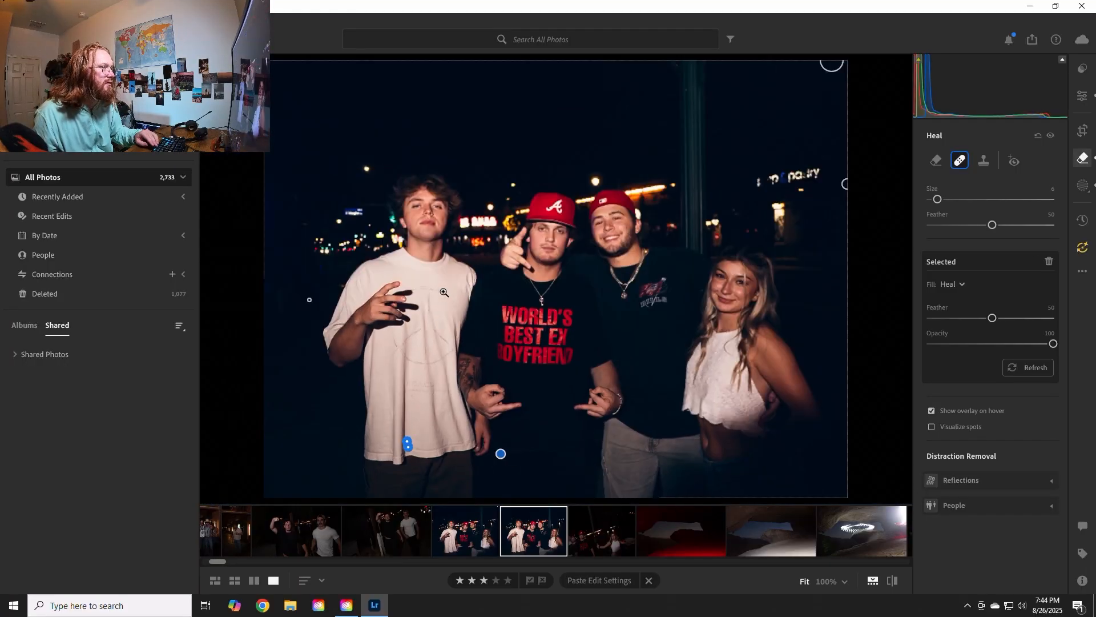
- Heal the blemish beside the nose of the man in the white shirt with a size 4 brush
{"action": "left_click", "coordinate": [425, 208]}
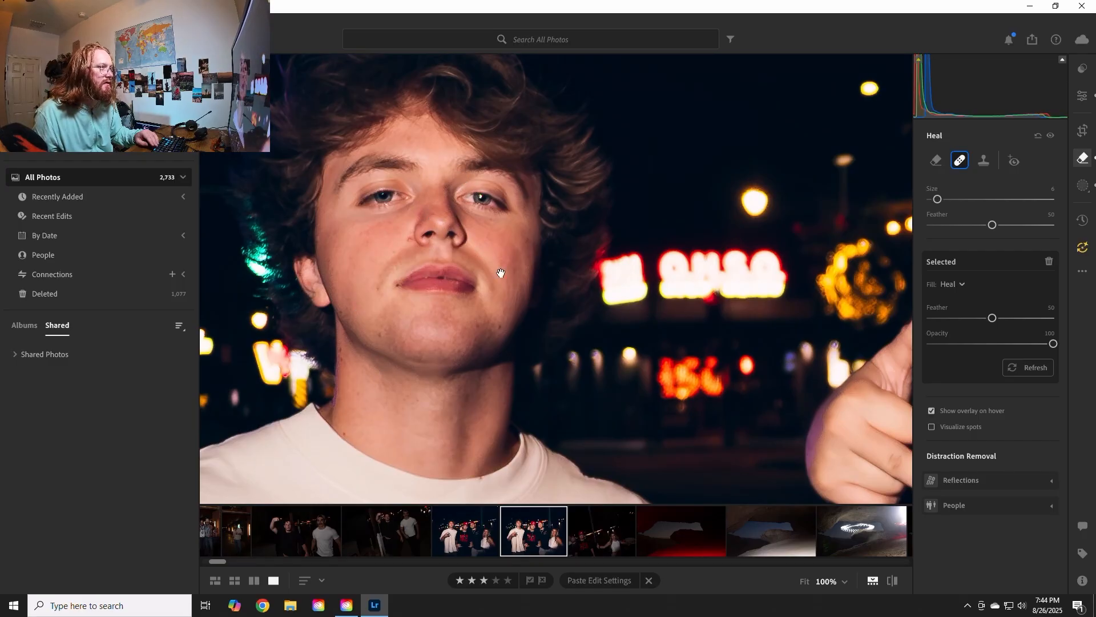
{"action": "left_click", "coordinate": [409, 240]}
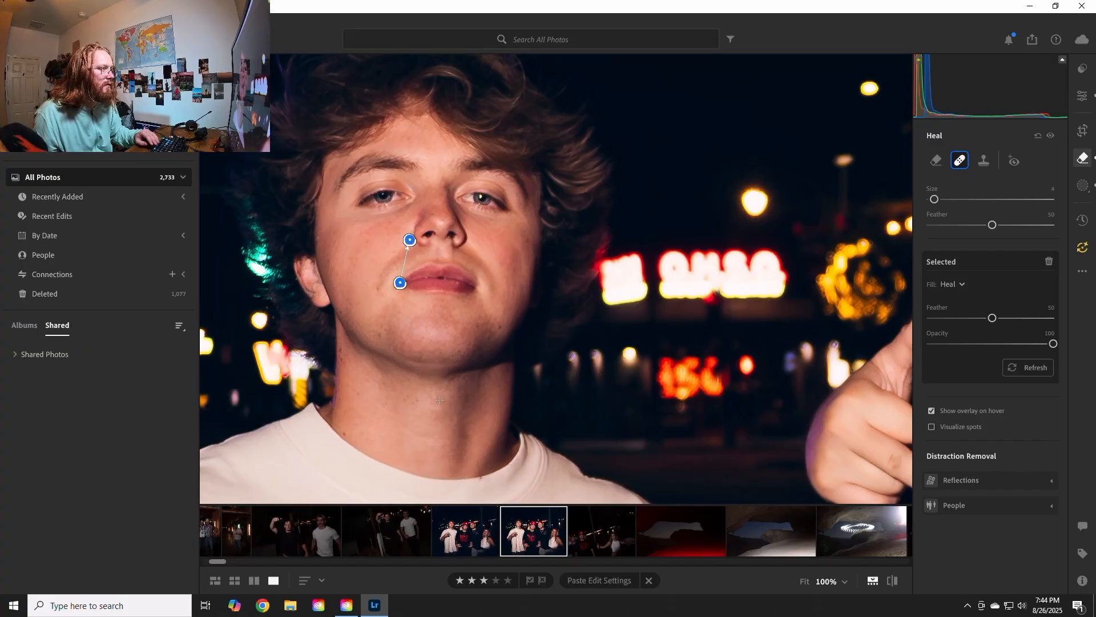
- Reposition the heal sample onto the cheek of the man in the cream T-shirt and inspect the other faces for blemishes
{"action": "left_click_drag", "start_coordinate": [401, 243], "coordinate": [378, 251]}
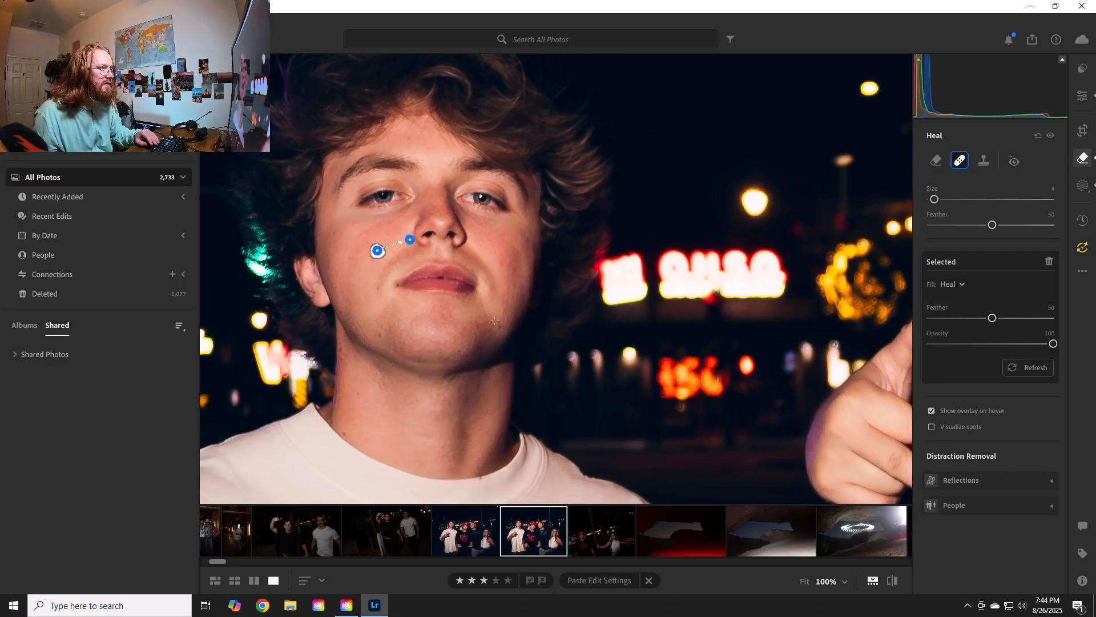
{"action": "mouse_move", "coordinate": [712, 354]}
{"action": "left_mouse_down"}
{"action": "mouse_move", "coordinate": [249, 381]}
{"action": "mouse_move", "coordinate": [183, 268]}
{"action": "left_mouse_up"}
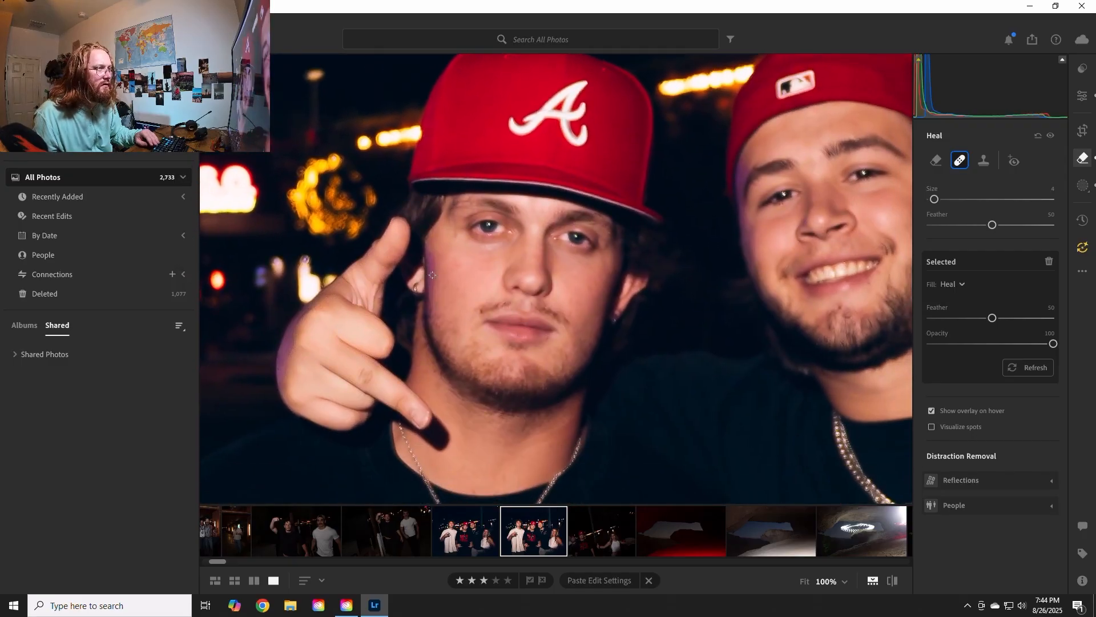
{"action": "left_click_drag", "start_coordinate": [756, 312], "coordinate": [481, 389]}
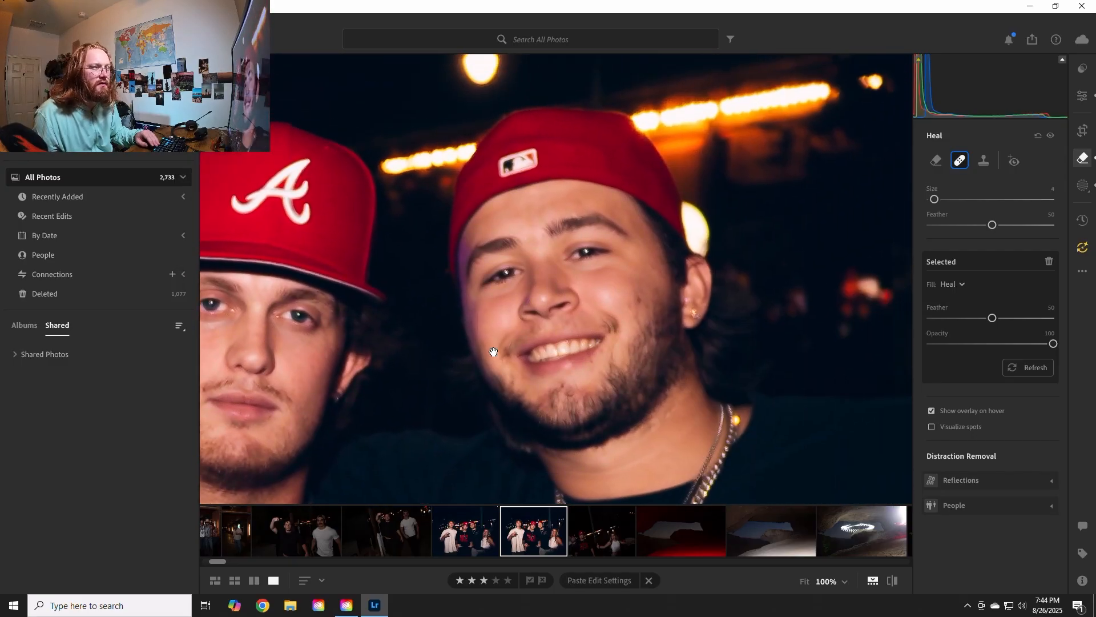
{"action": "left_click_drag", "start_coordinate": [603, 390], "coordinate": [345, 183]}
{"action": "left_click_drag", "start_coordinate": [704, 382], "coordinate": [369, 251]}
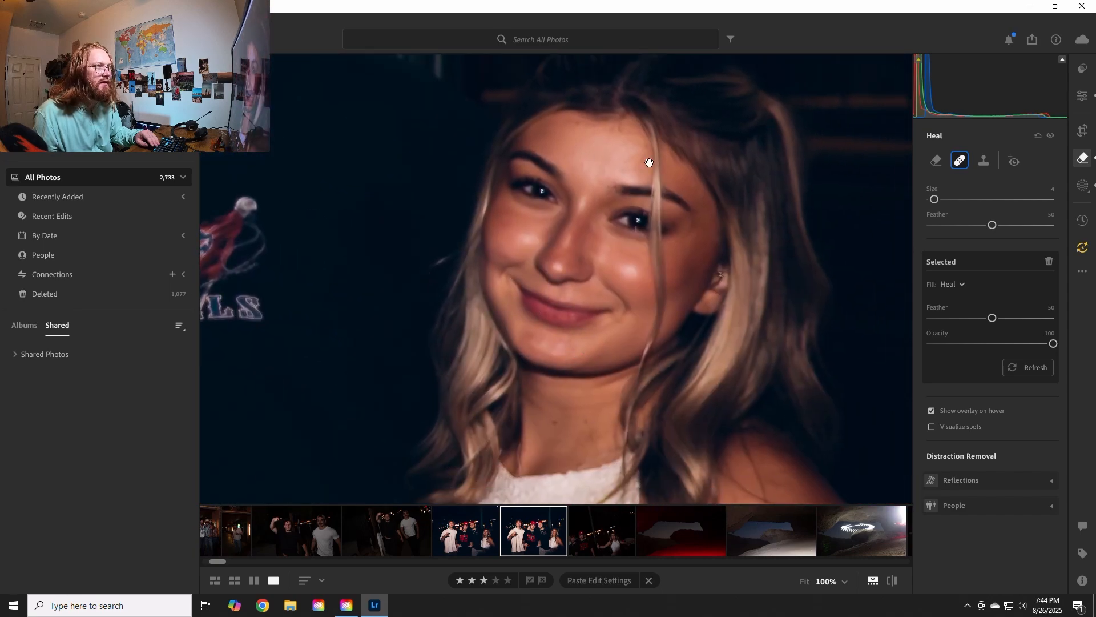
{"action": "left_click", "coordinate": [553, 374]}
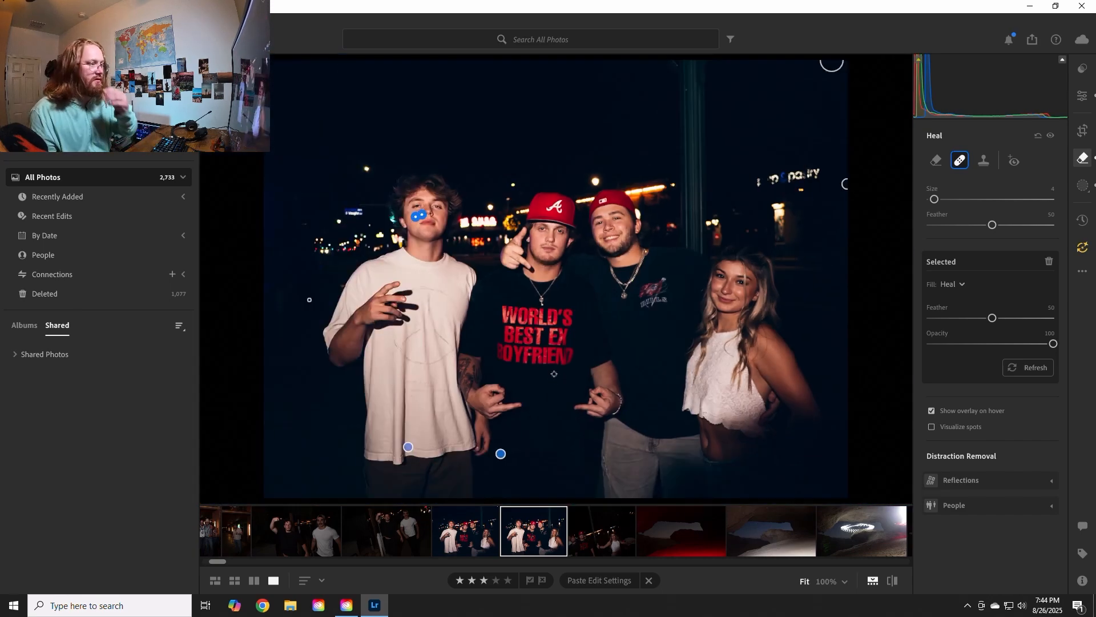
- Check which AI edit settings of the group photo need to be updated
{"action": "left_click", "coordinate": [1082, 96]}
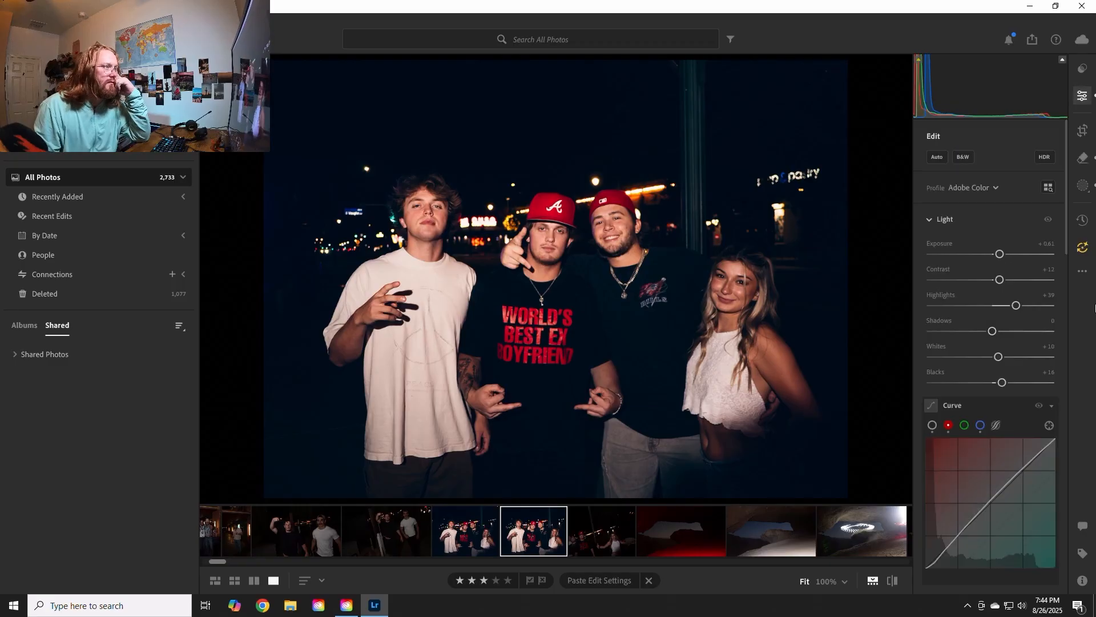
{"action": "left_click", "coordinate": [1081, 247]}
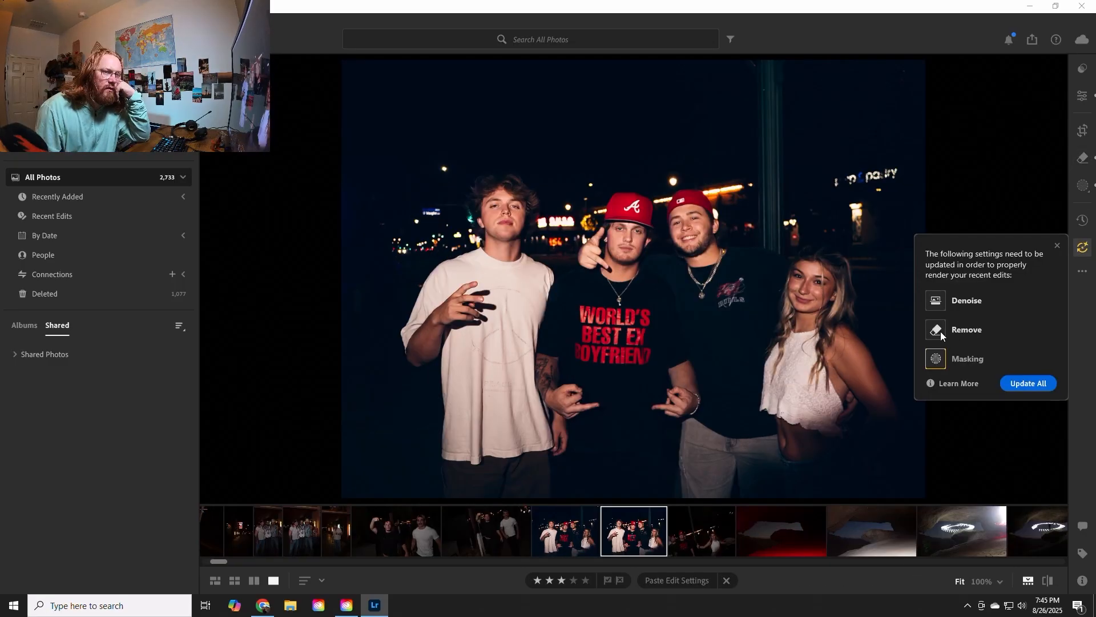
{"action": "left_click", "coordinate": [1057, 246]}
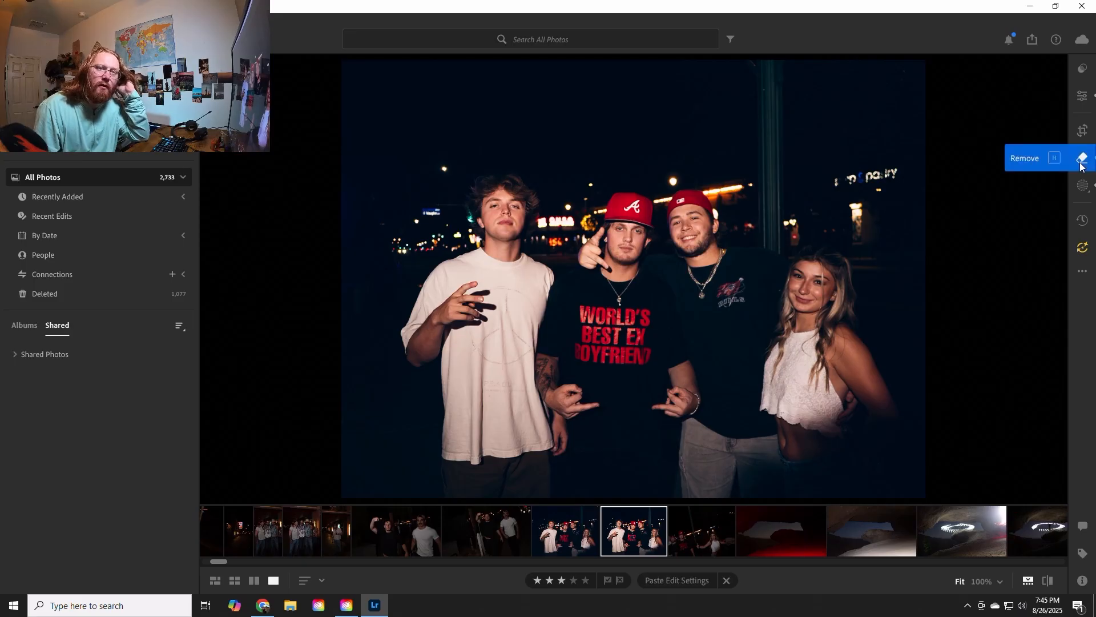
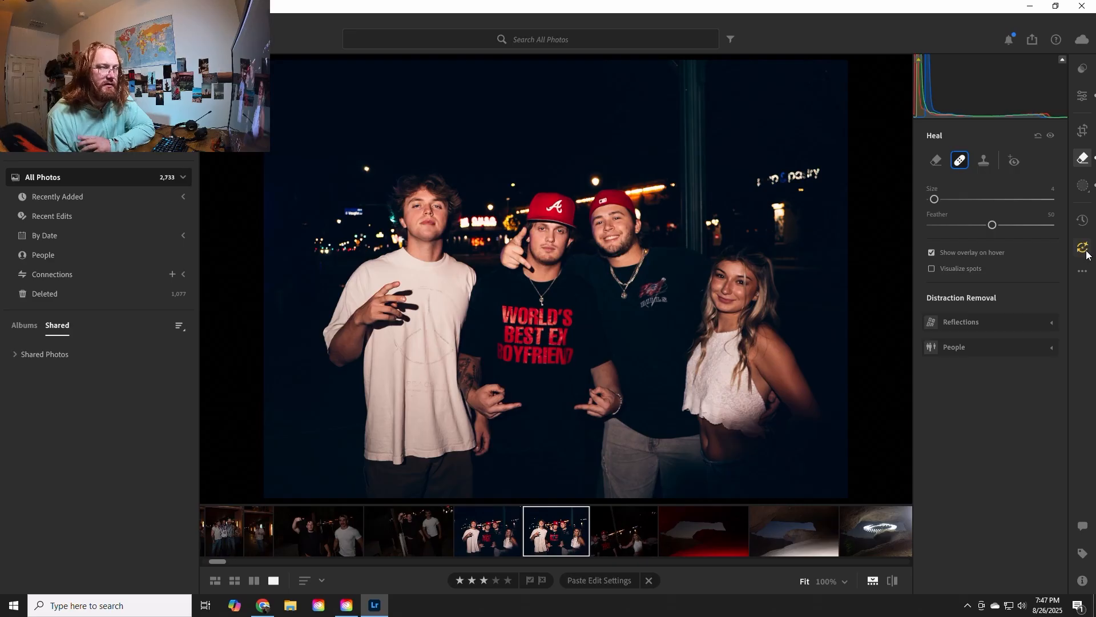
- Rate the alternate group shot 2 stars and the dark shot of the woman with outstretched arms 1 star
{"action": "left_click", "coordinate": [500, 542]}
{"action": "key", "text": "1"}
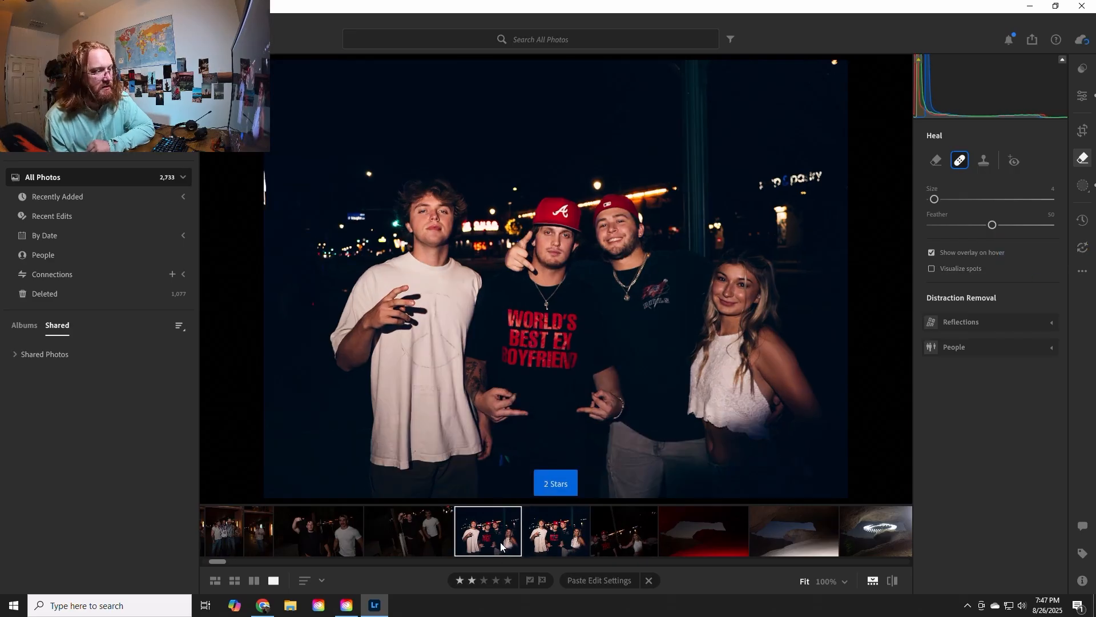
{"action": "left_click", "coordinate": [648, 532]}
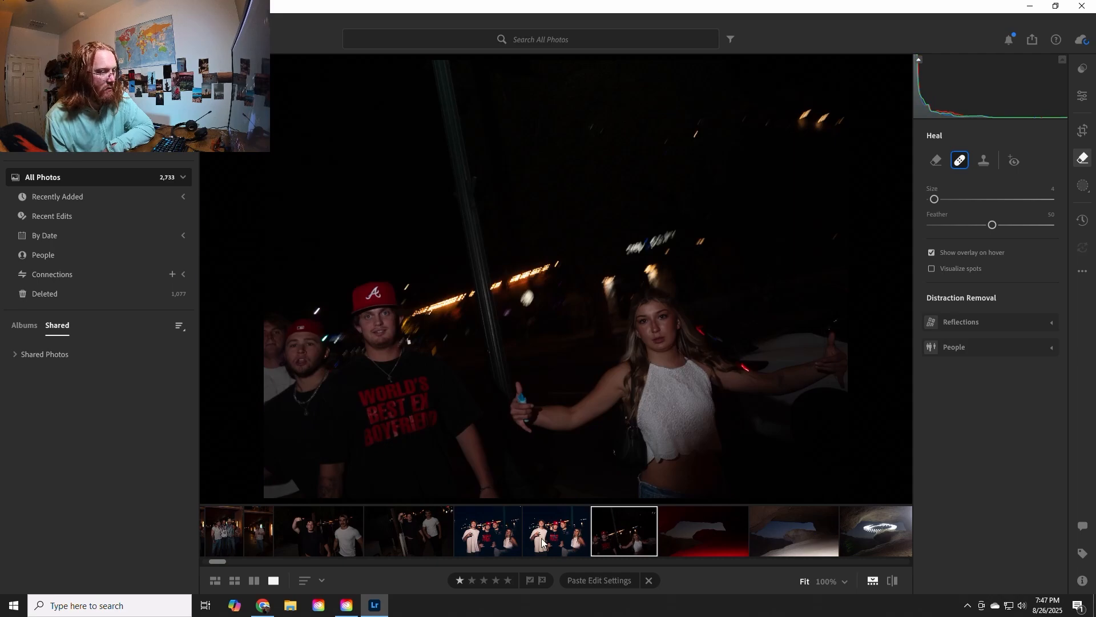
{"action": "left_click", "coordinate": [501, 543]}
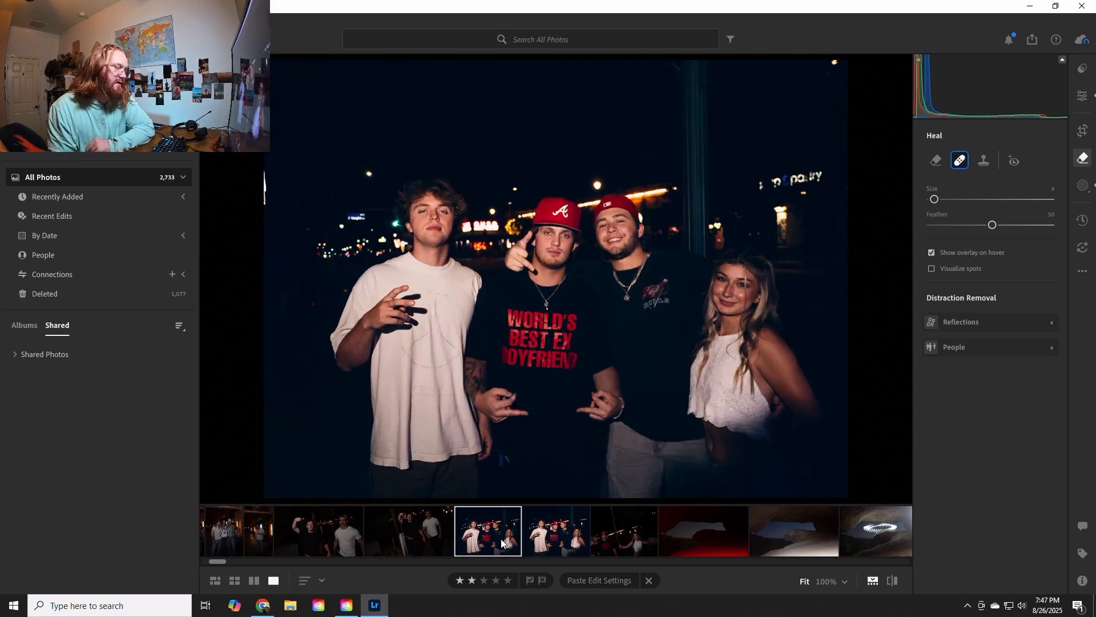
- Set Exposure to +1.31 on the photo of the two men beside the white picket fence and rate it 1 star
{"action": "key", "text": "Left"}
{"action": "key", "text": "Left"}
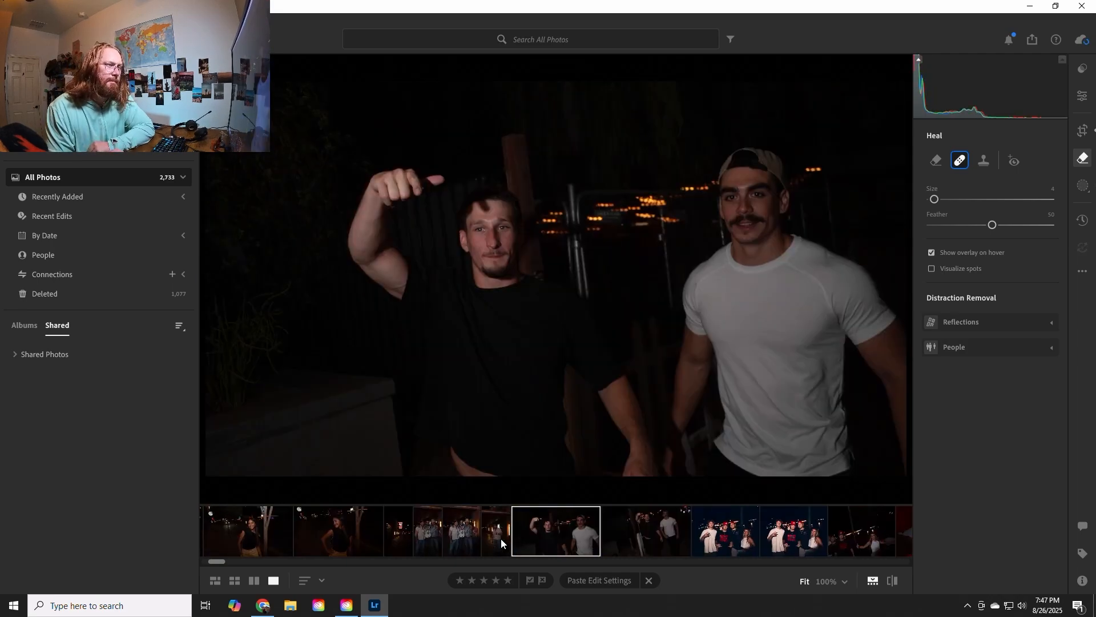
{"action": "key", "text": "Left"}
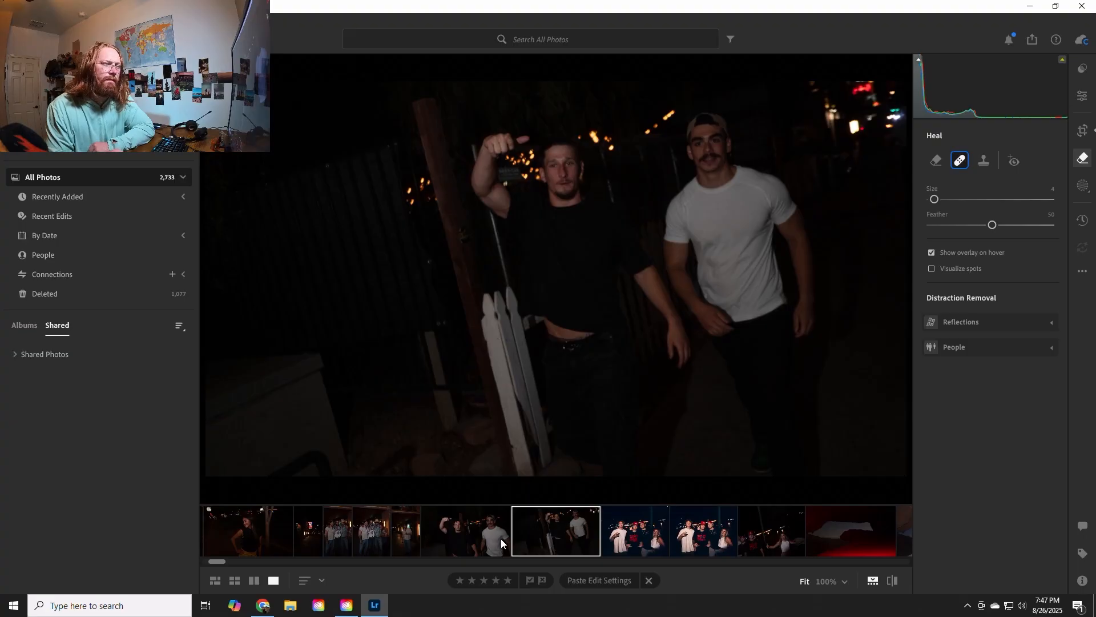
{"action": "left_click", "coordinate": [1082, 95]}
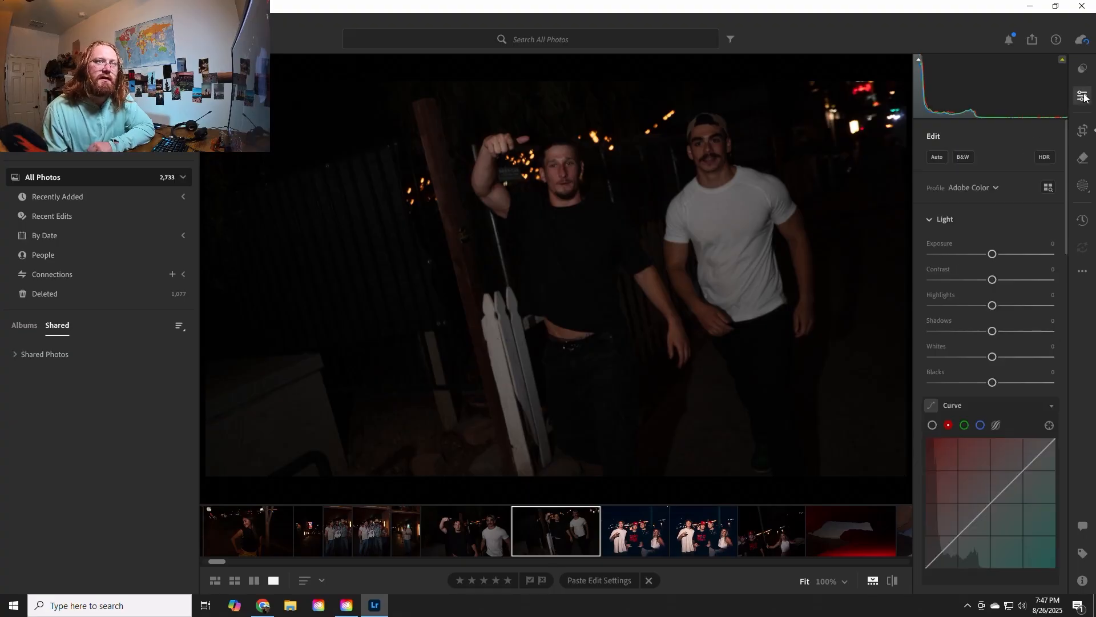
{"action": "left_click_drag", "start_coordinate": [992, 253], "coordinate": [1008, 255]}
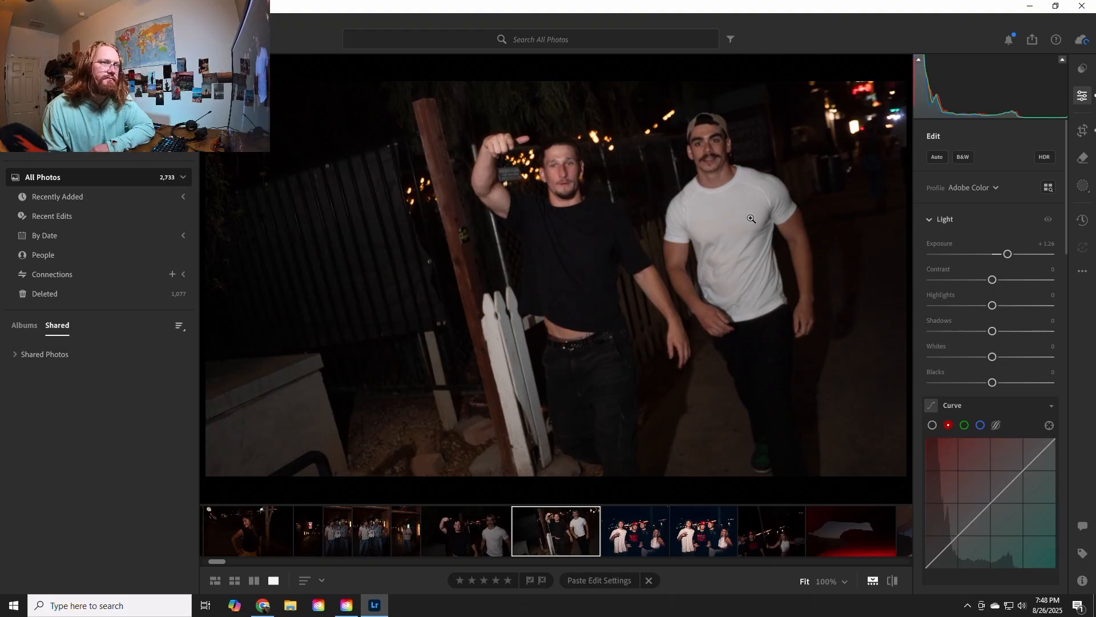
{"action": "left_click_drag", "start_coordinate": [1008, 256], "coordinate": [1008, 259]}
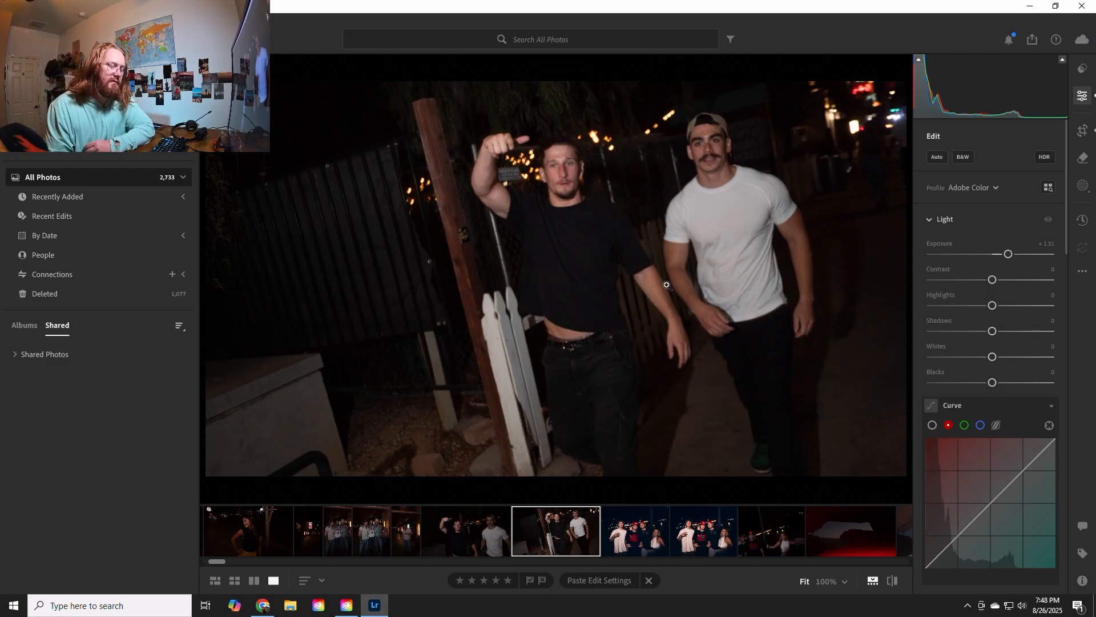
{"action": "key", "text": "1"}
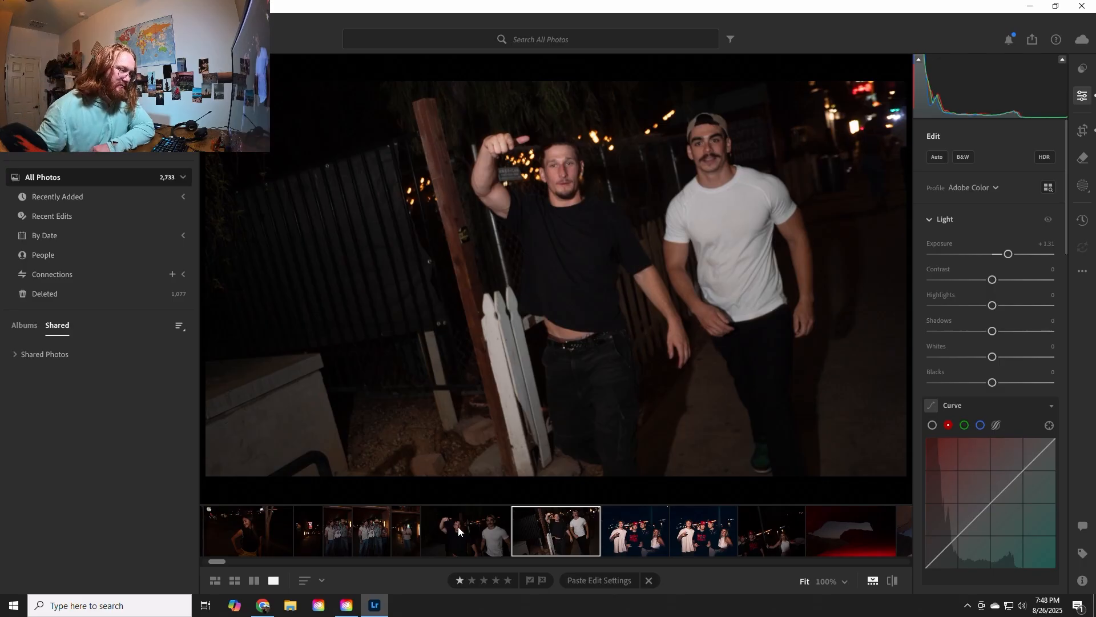
- Compare the closer shot of the two men with the brightened picket-fence shot
{"action": "left_click", "coordinate": [464, 540]}
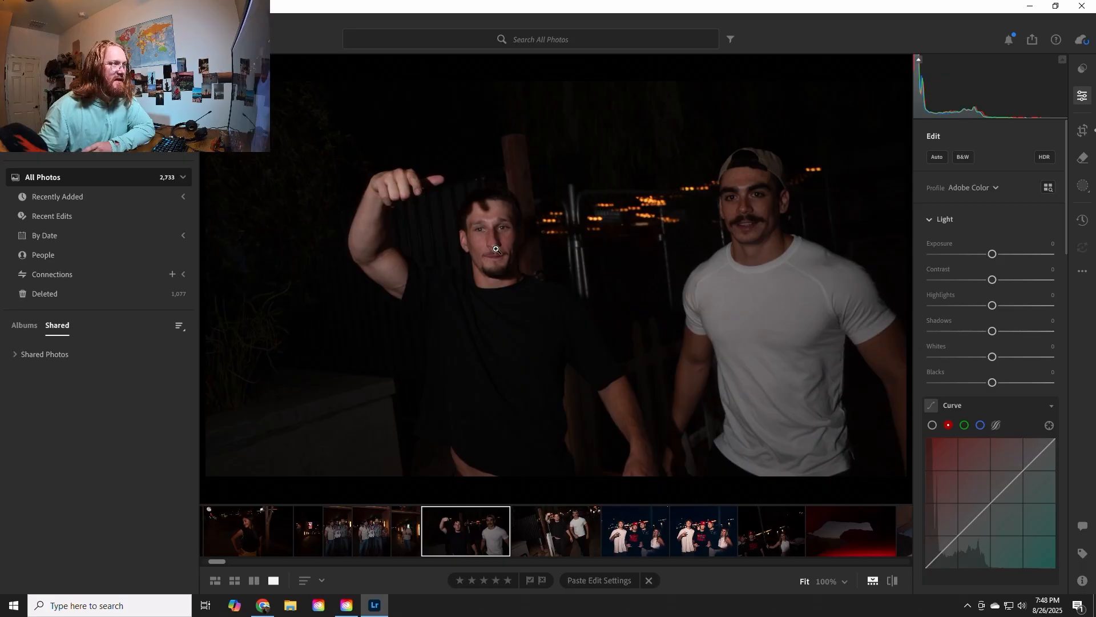
{"action": "left_click", "coordinate": [559, 546]}
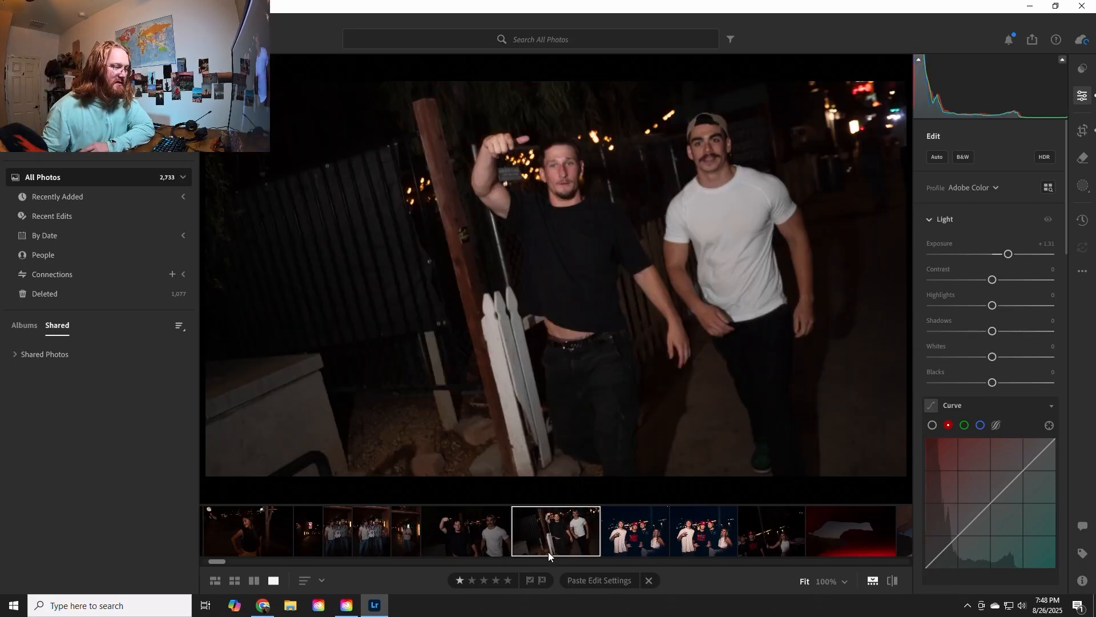
{"action": "left_click", "coordinate": [469, 548]}
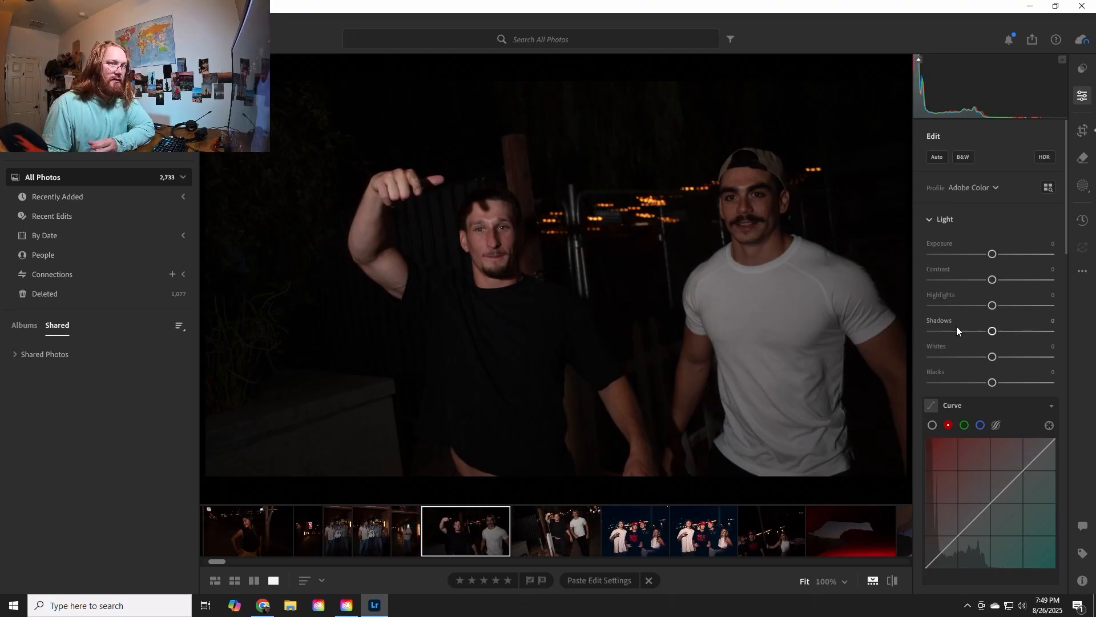
- Try Exposure +1.50 and Highlights -16 on the closer shot of the two men and reset both settings
{"action": "left_click_drag", "start_coordinate": [993, 254], "coordinate": [1012, 255]}
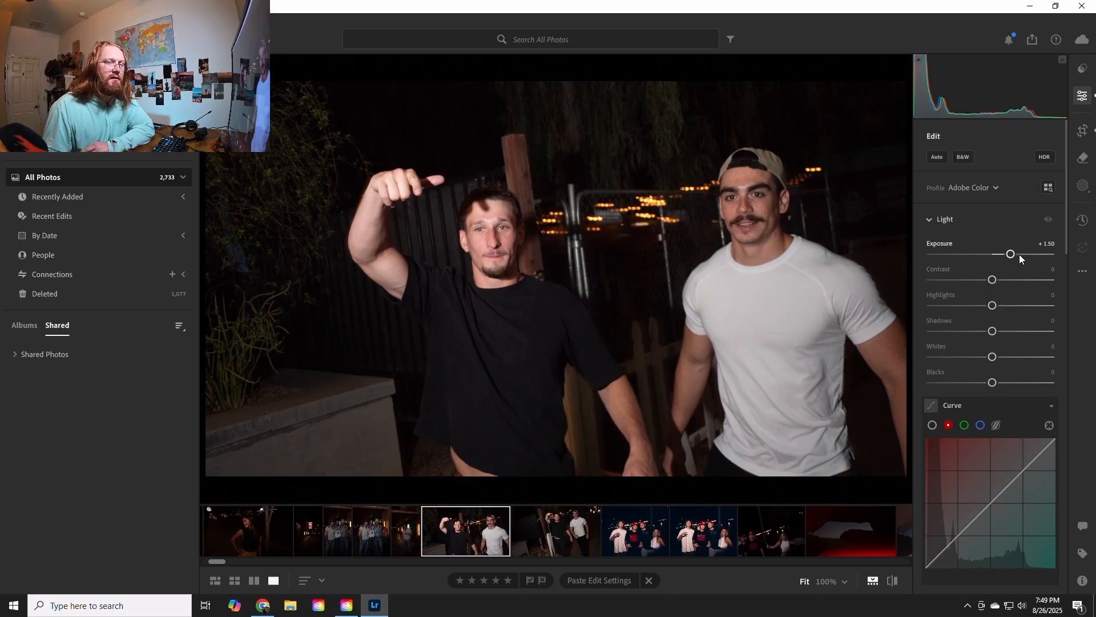
{"action": "left_click_drag", "start_coordinate": [989, 306], "coordinate": [984, 306]}
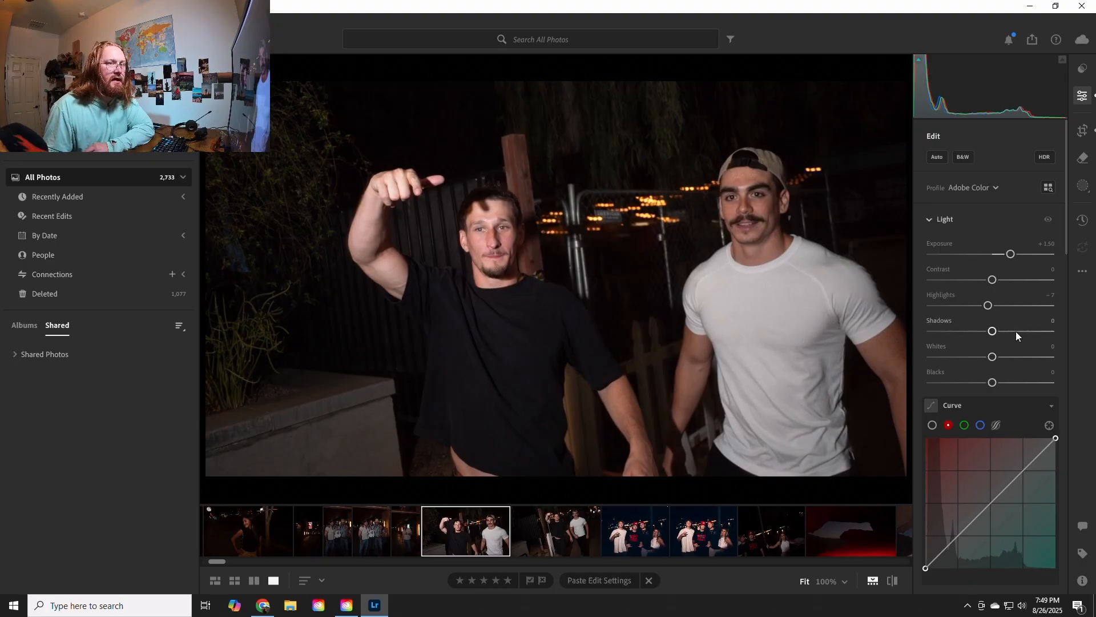
{"action": "left_click_drag", "start_coordinate": [986, 307], "coordinate": [980, 309]}
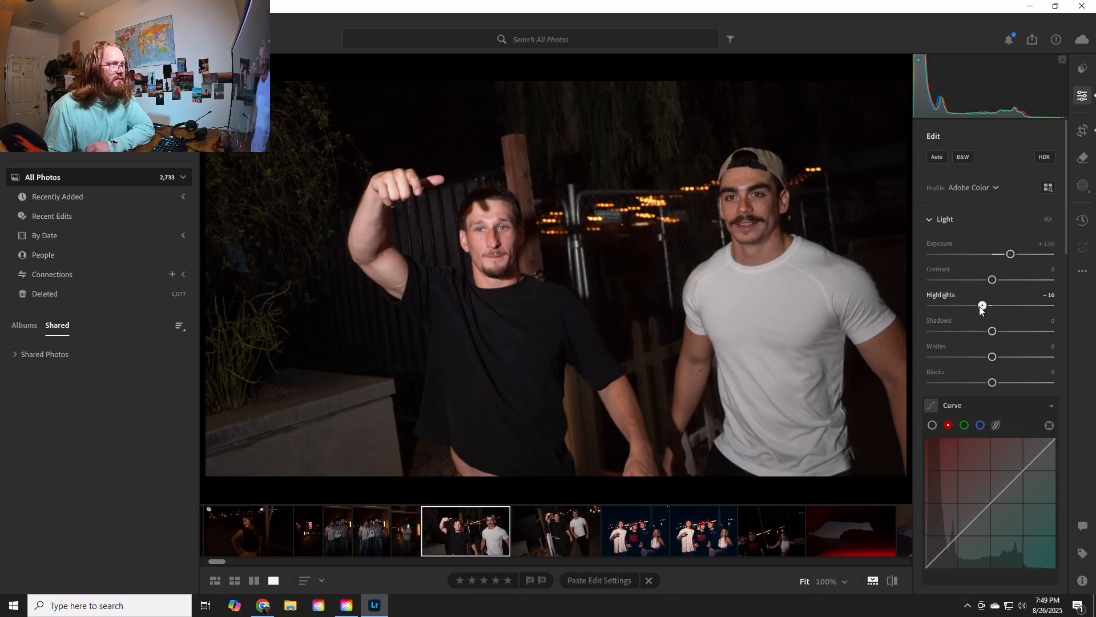
{"action": "double_click", "coordinate": [983, 307]}
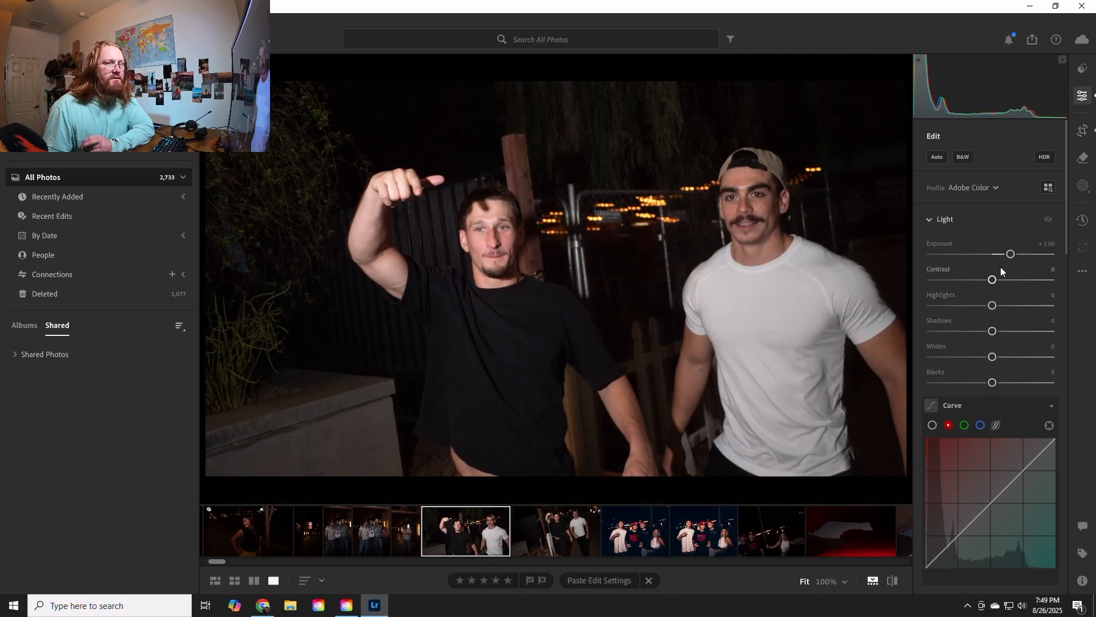
{"action": "double_click", "coordinate": [1010, 255]}
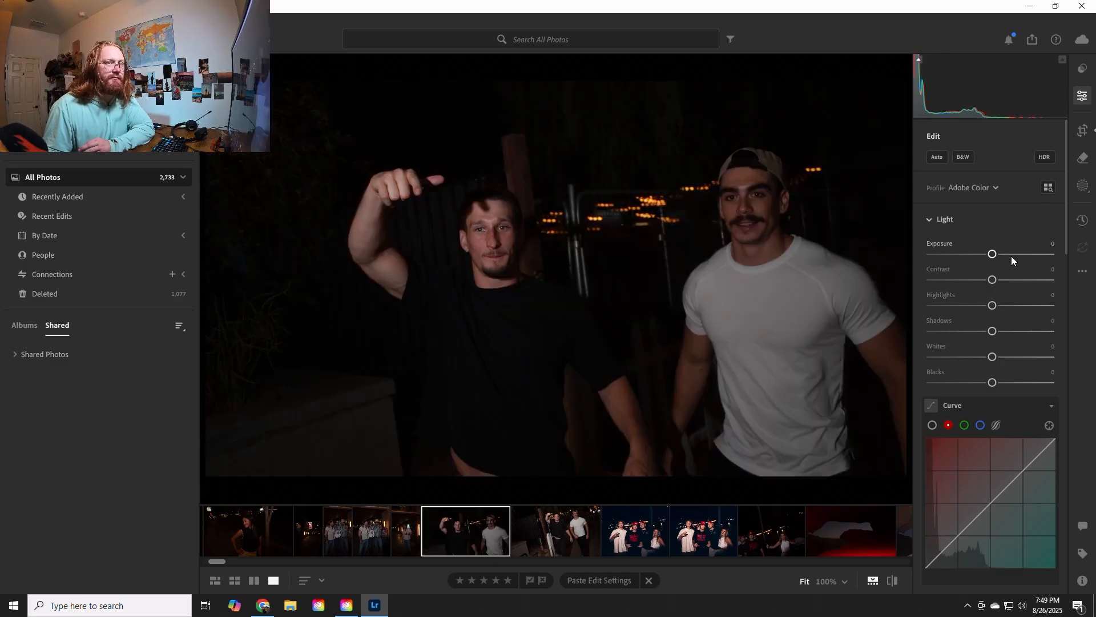
- Create a Subject mask covering both men in the closer shot and duplicate that mask
{"action": "left_click", "coordinate": [1083, 186]}
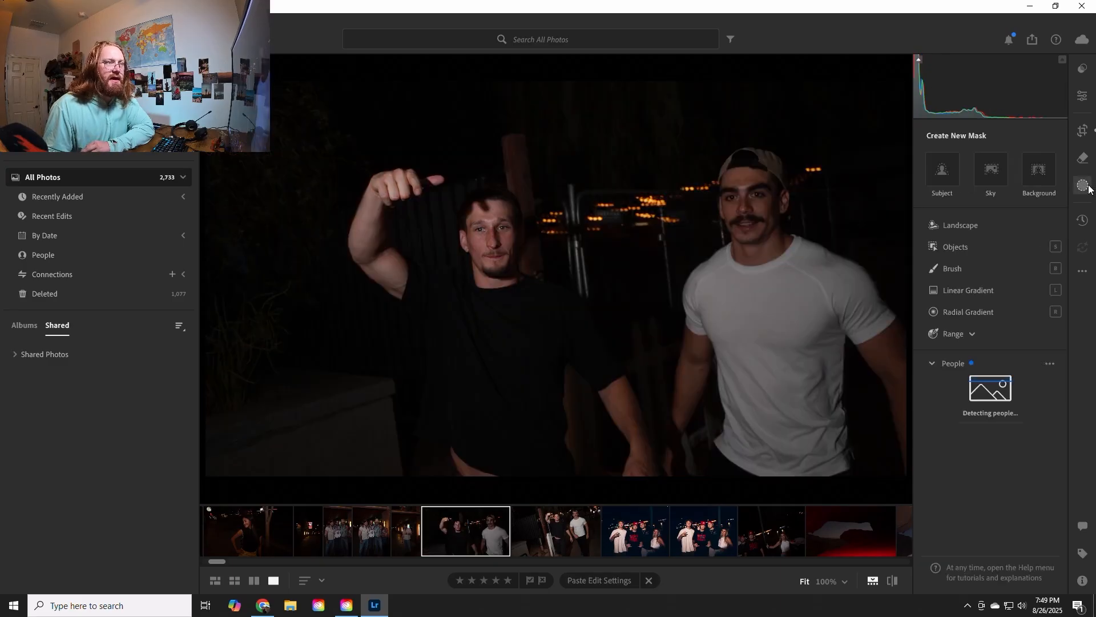
{"action": "left_click", "coordinate": [931, 179]}
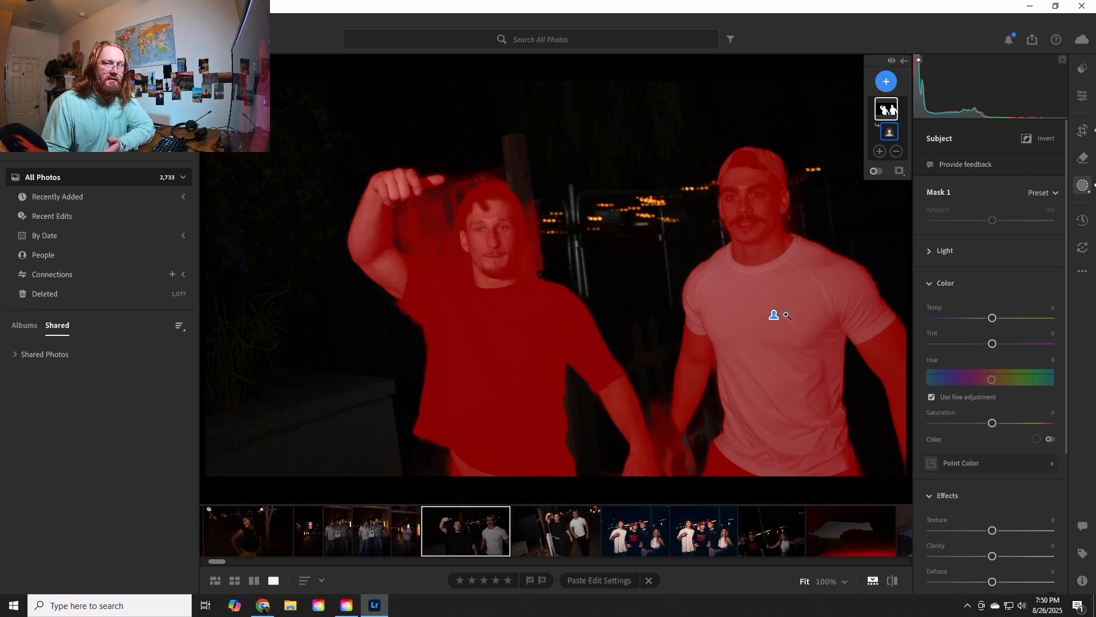
{"action": "right_click", "coordinate": [892, 114]}
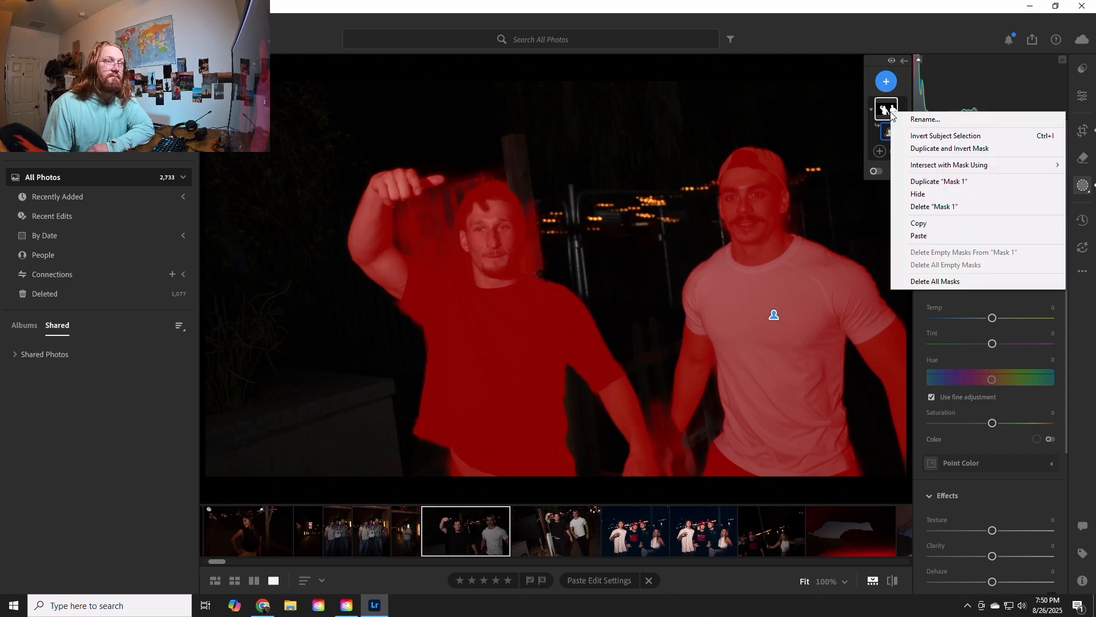
{"action": "left_click", "coordinate": [925, 181]}
{"action": "right_click", "coordinate": [888, 113]}
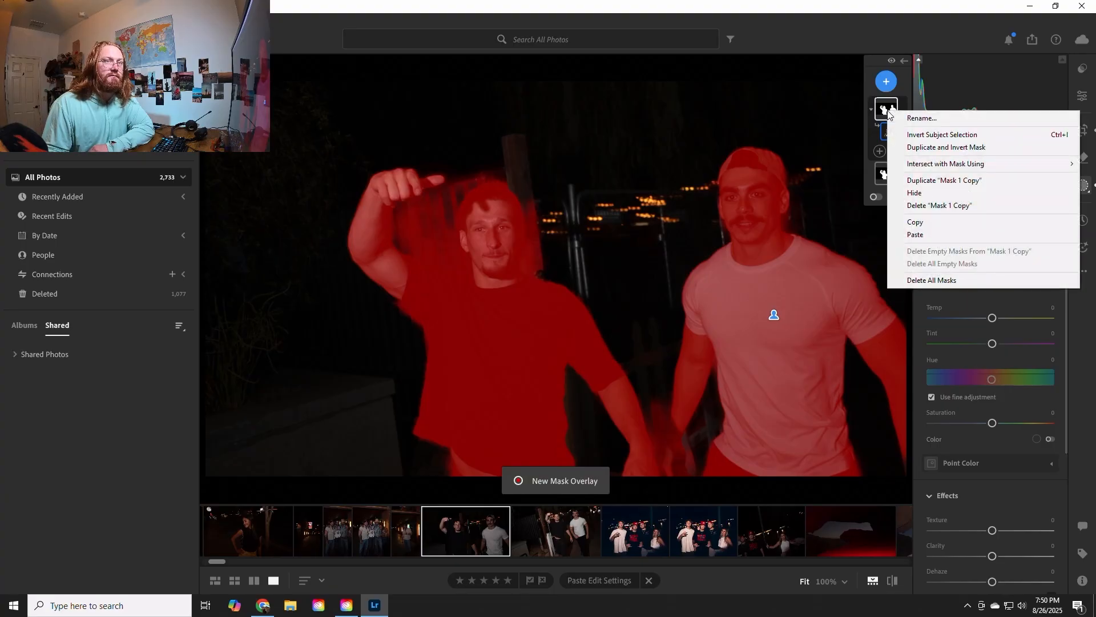
{"action": "left_click", "coordinate": [868, 130]}
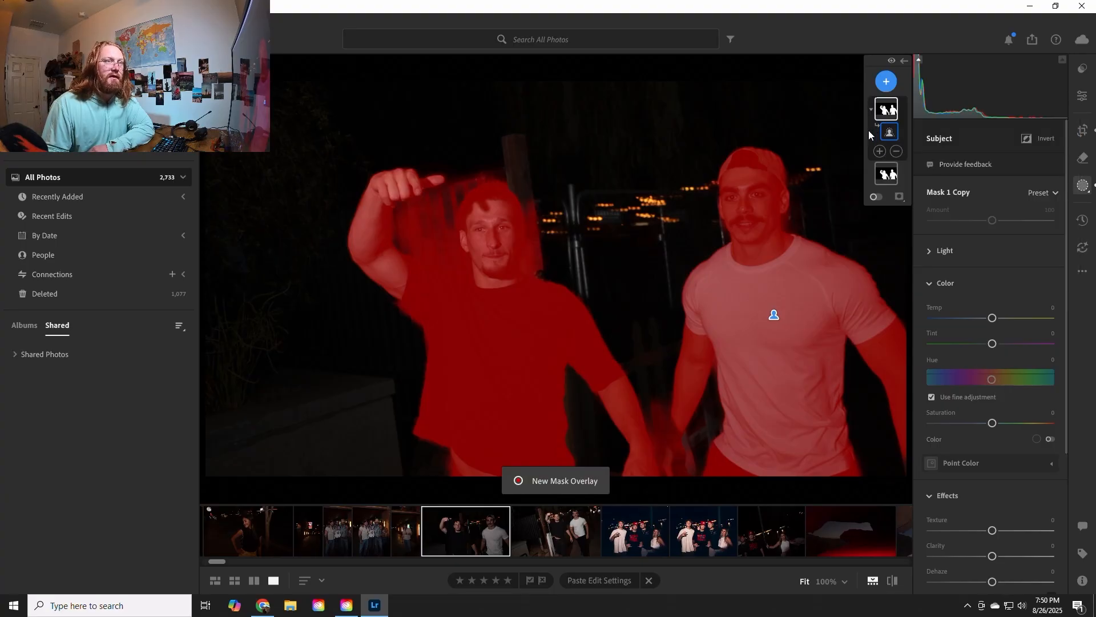
- Subtract the entire man in the black T-shirt (Person 1) from the duplicated subject mask
{"action": "left_click", "coordinate": [896, 152]}
{"action": "left_click", "coordinate": [948, 247]}
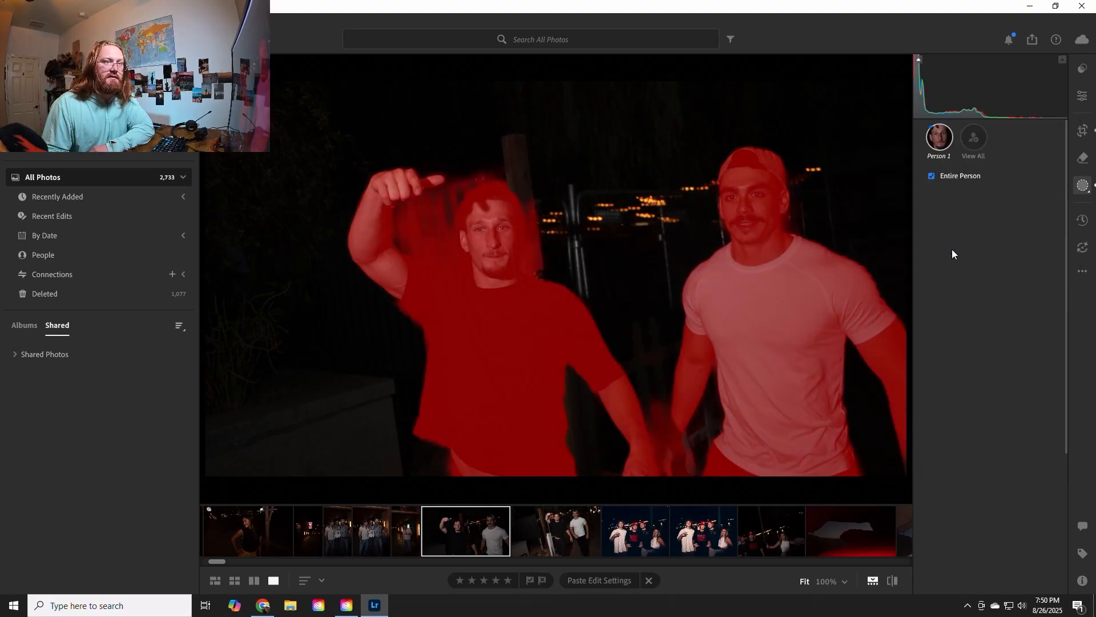
{"action": "left_click", "coordinate": [932, 209]}
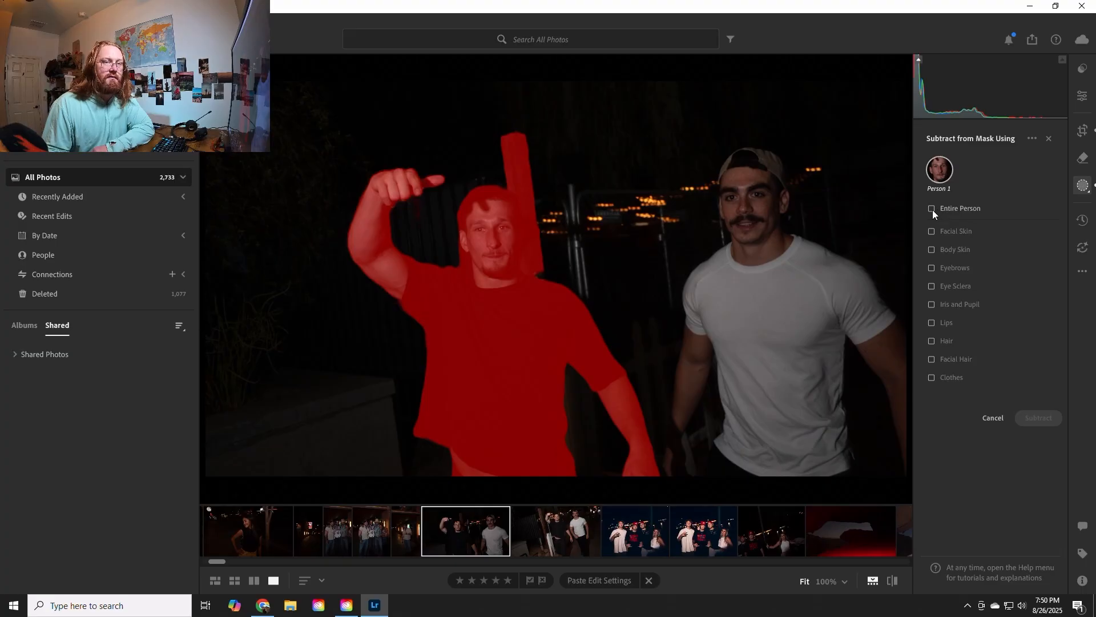
{"action": "left_click", "coordinate": [932, 209]}
{"action": "left_click", "coordinate": [1050, 417]}
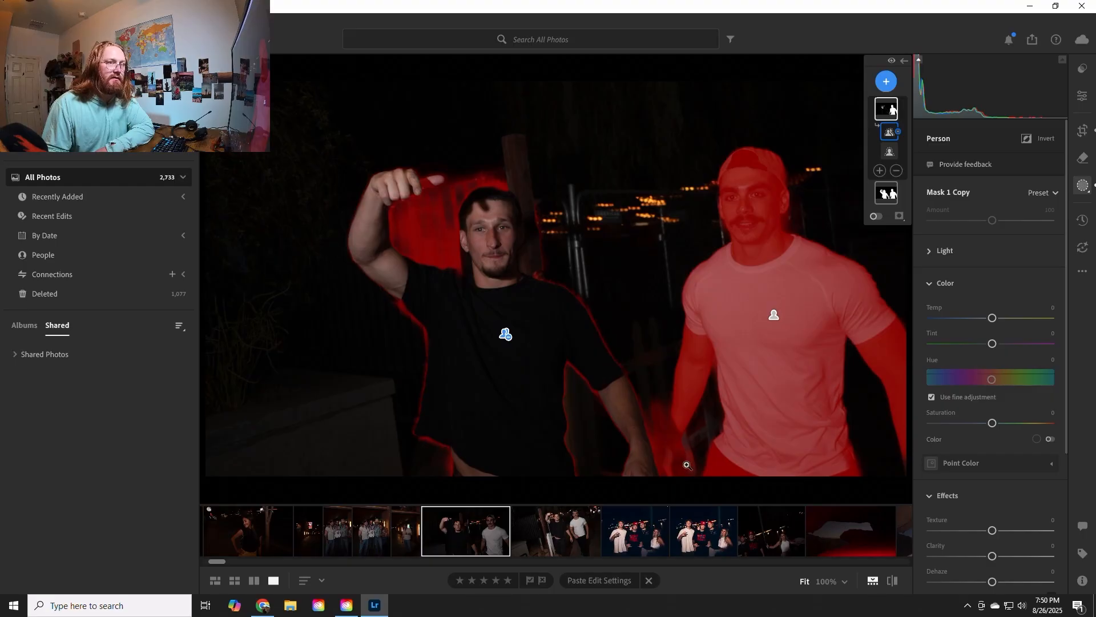
- Subtract the stray mask areas around the man in the black T-shirt from the duplicated mask with a size 30 brush
{"action": "left_click", "coordinate": [895, 171]}
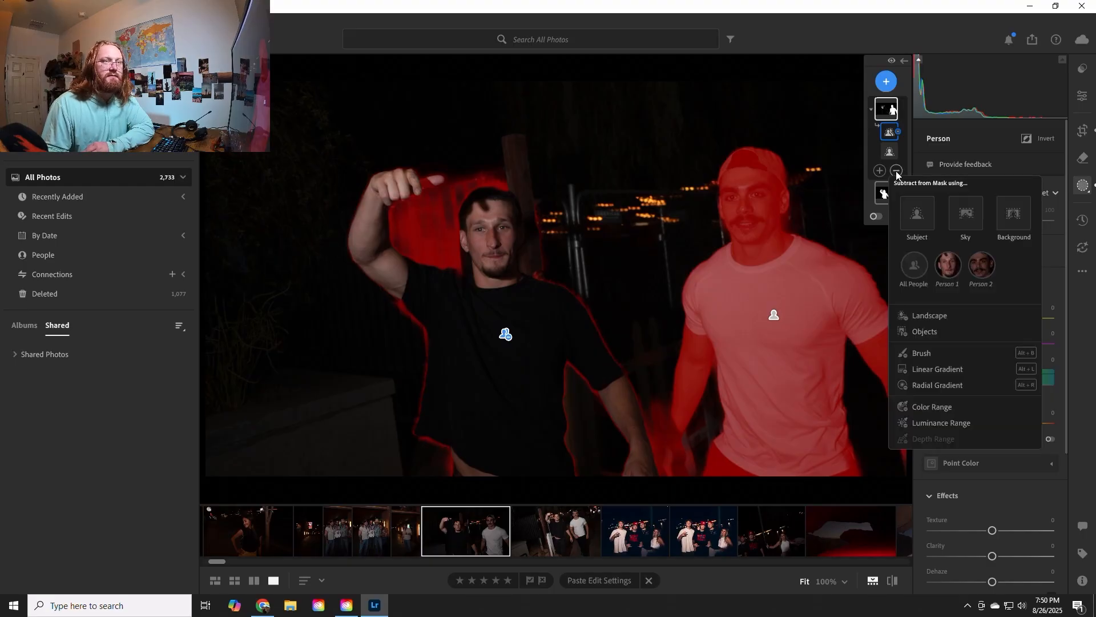
{"action": "left_click", "coordinate": [916, 354]}
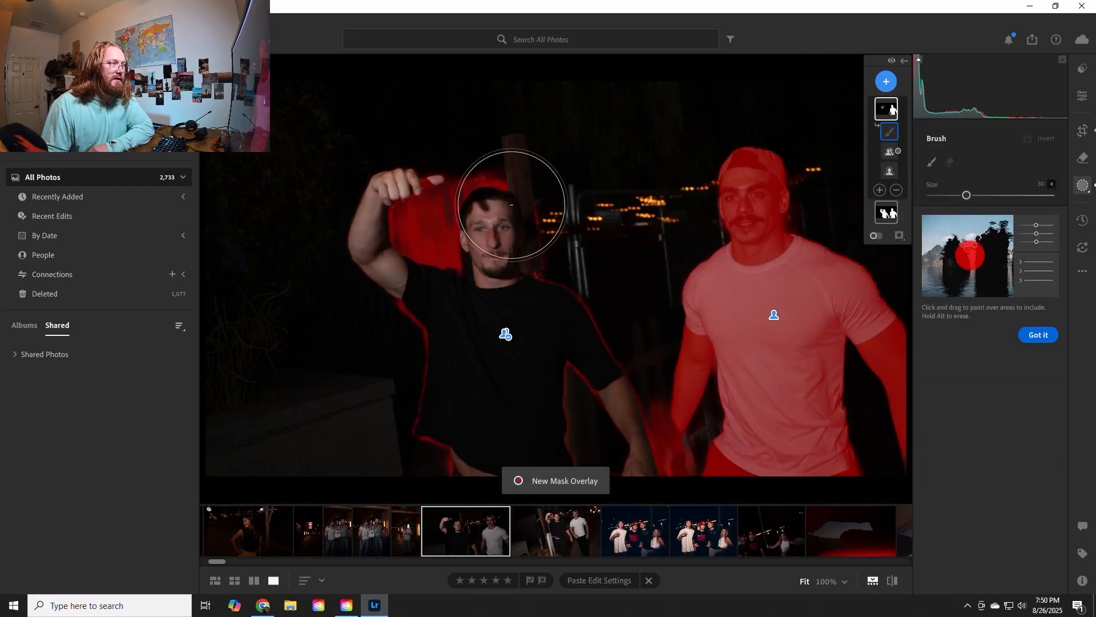
{"action": "mouse_move", "coordinate": [511, 203]}
{"action": "left_mouse_down"}
{"action": "mouse_move", "coordinate": [425, 195]}
{"action": "mouse_move", "coordinate": [490, 191]}
{"action": "mouse_move", "coordinate": [367, 230]}
{"action": "left_mouse_up"}
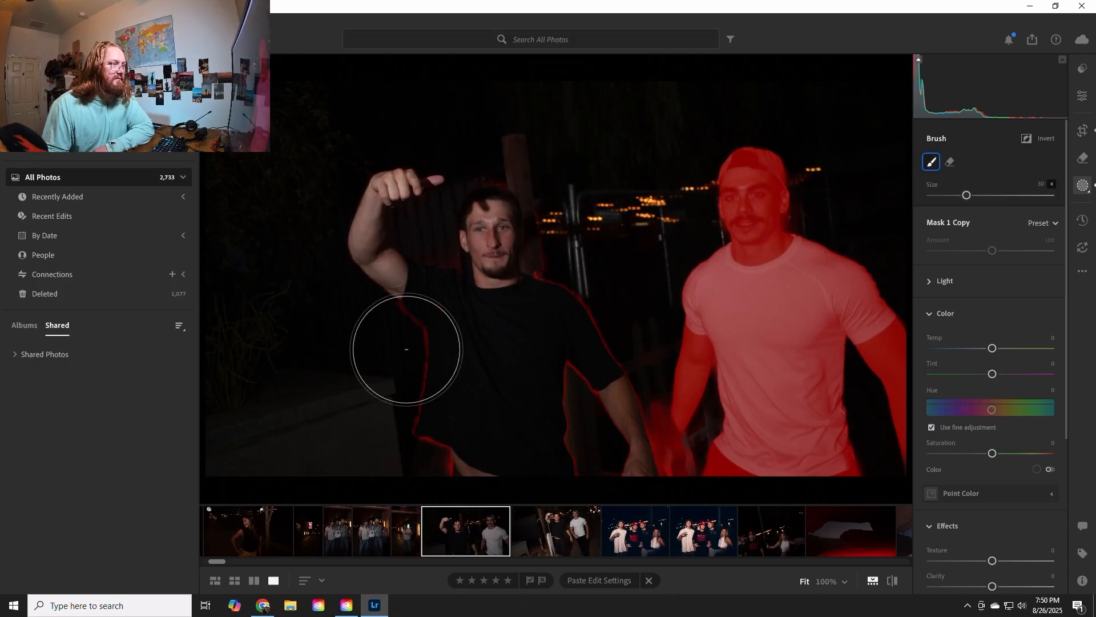
{"action": "mouse_move", "coordinate": [468, 549]}
{"action": "left_mouse_down"}
{"action": "mouse_move", "coordinate": [408, 366]}
{"action": "mouse_move", "coordinate": [464, 404]}
{"action": "mouse_move", "coordinate": [563, 417]}
{"action": "mouse_move", "coordinate": [569, 472]}
{"action": "mouse_move", "coordinate": [602, 376]}
{"action": "mouse_move", "coordinate": [590, 428]}
{"action": "mouse_move", "coordinate": [605, 453]}
{"action": "mouse_move", "coordinate": [618, 435]}
{"action": "mouse_move", "coordinate": [609, 400]}
{"action": "mouse_move", "coordinate": [605, 436]}
{"action": "mouse_move", "coordinate": [611, 413]}
{"action": "left_mouse_up"}
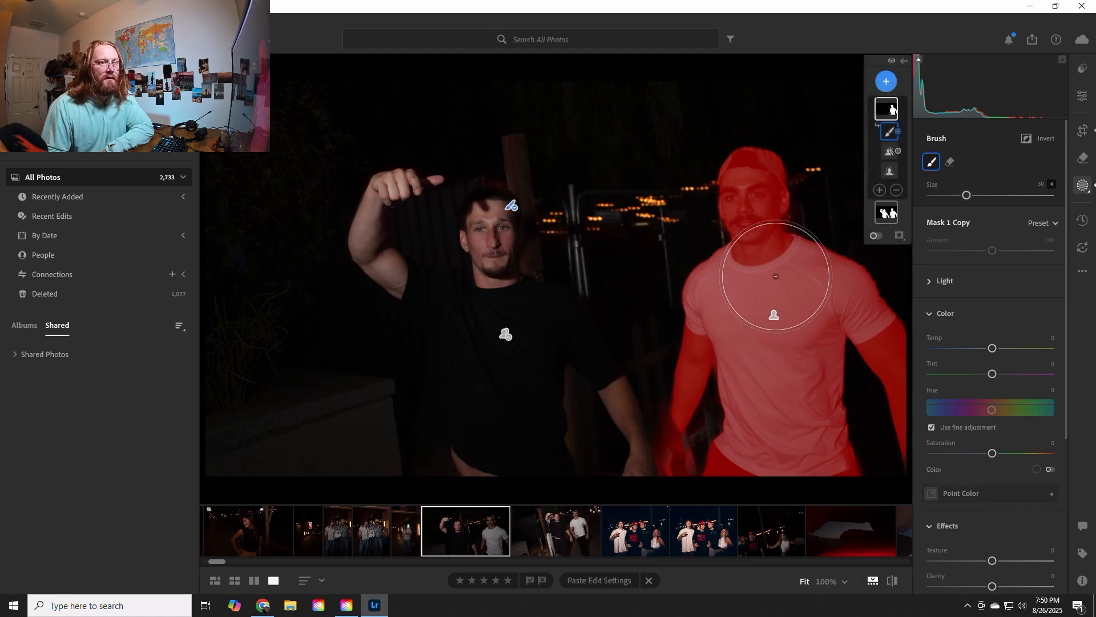
- Set Exposure to +0.68 on the duplicated mask covering the man in the white T-shirt
{"action": "left_click", "coordinate": [895, 107]}
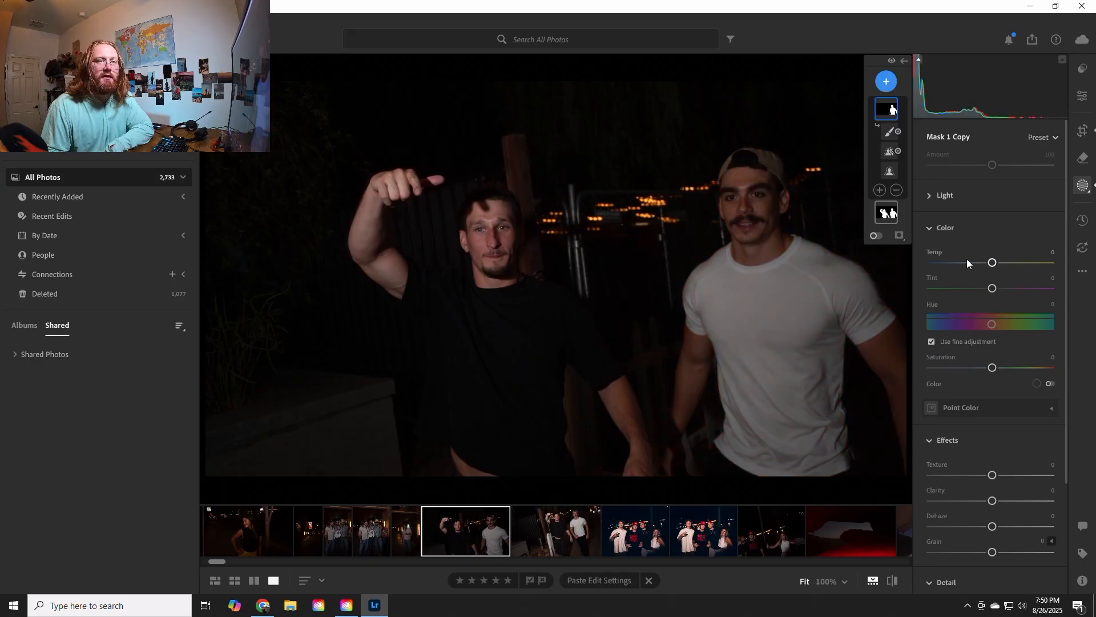
{"action": "left_click", "coordinate": [930, 195]}
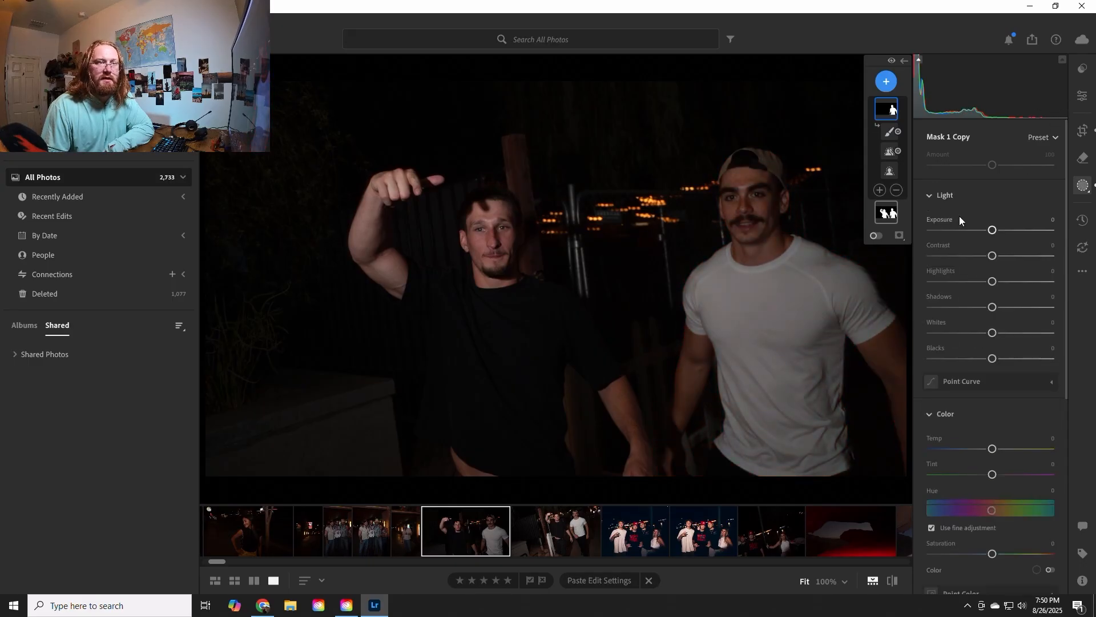
{"action": "left_click_drag", "start_coordinate": [994, 234], "coordinate": [1004, 237]}
{"action": "left_click_drag", "start_coordinate": [1003, 234], "coordinate": [1006, 235]}
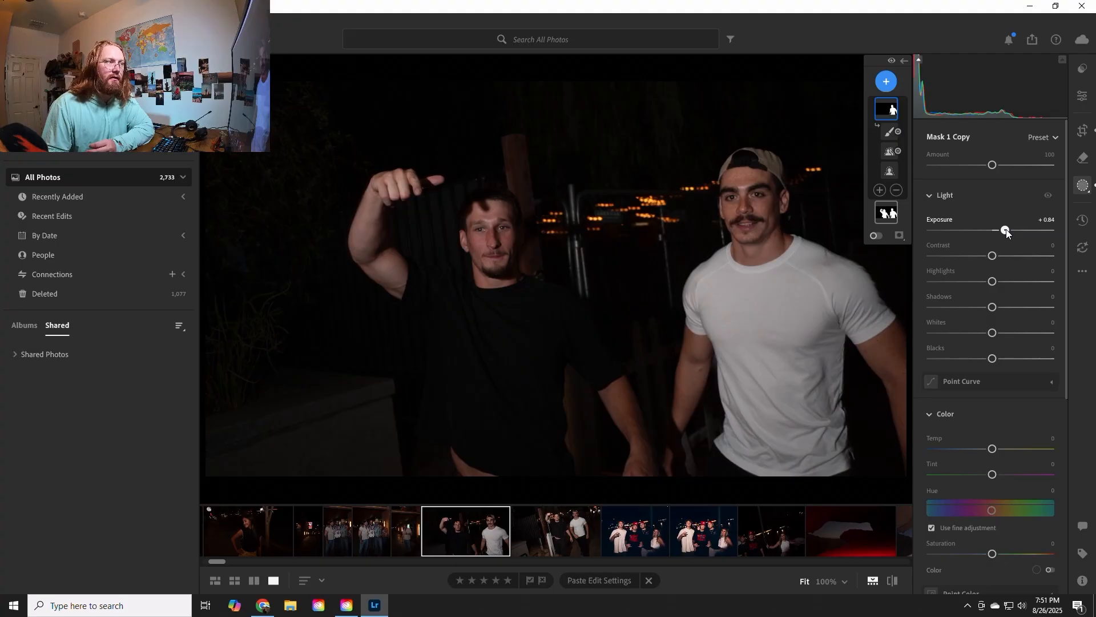
{"action": "left_click_drag", "start_coordinate": [1008, 230], "coordinate": [1005, 232]}
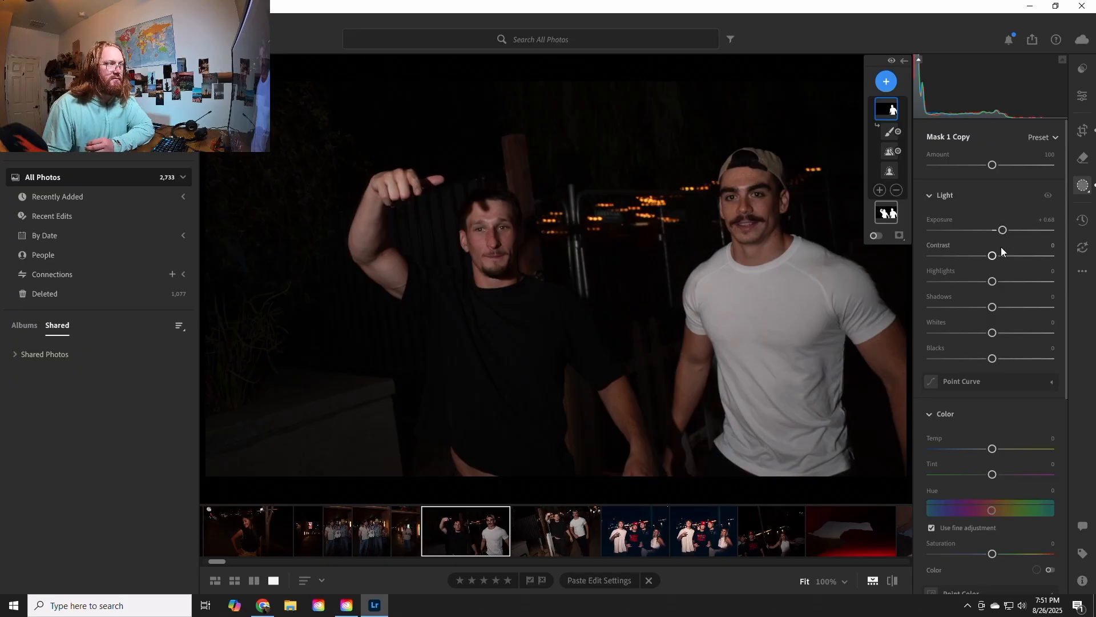
- Set the whole photo's Exposure to +0.65 and reduce the white T-shirt man's mask Exposure to +0.60
{"action": "key", "text": "e"}
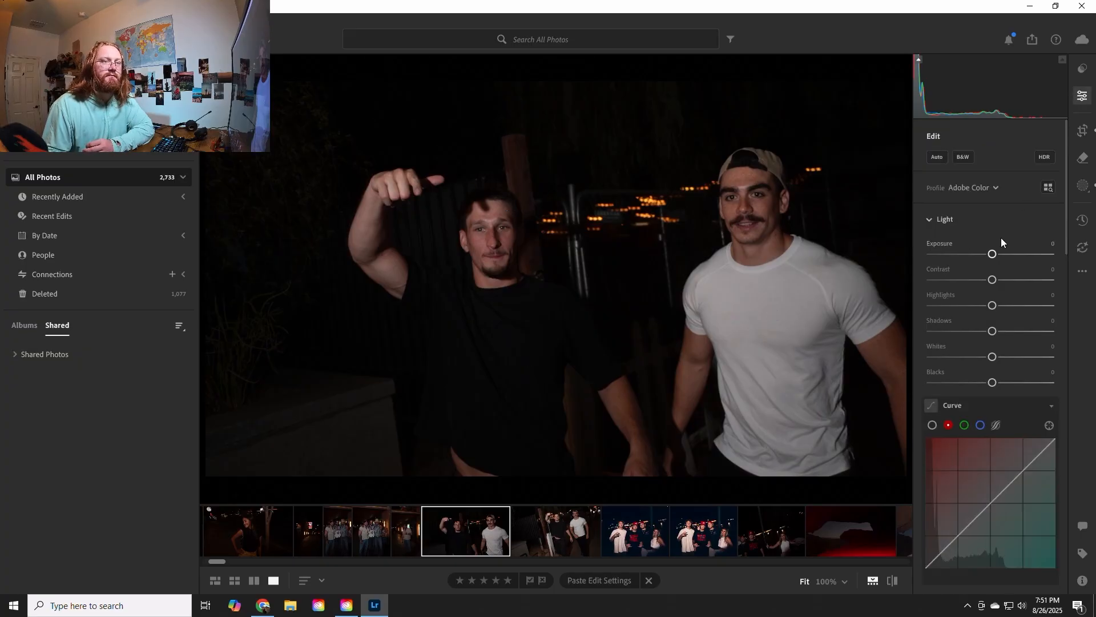
{"action": "left_click_drag", "start_coordinate": [997, 250], "coordinate": [1003, 253]}
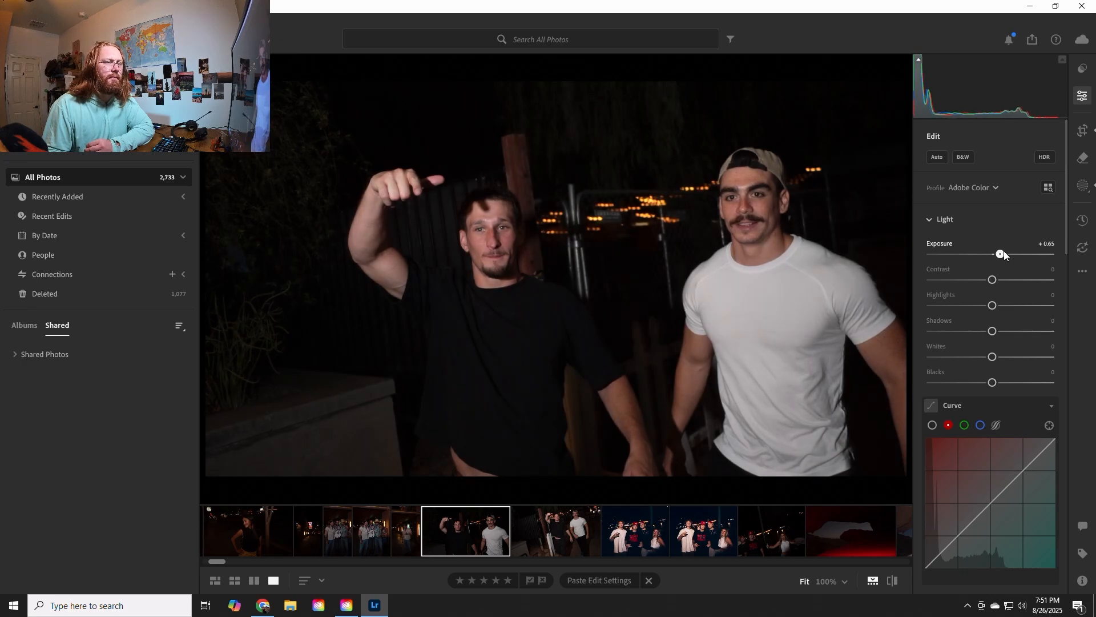
{"action": "left_click", "coordinate": [1083, 185]}
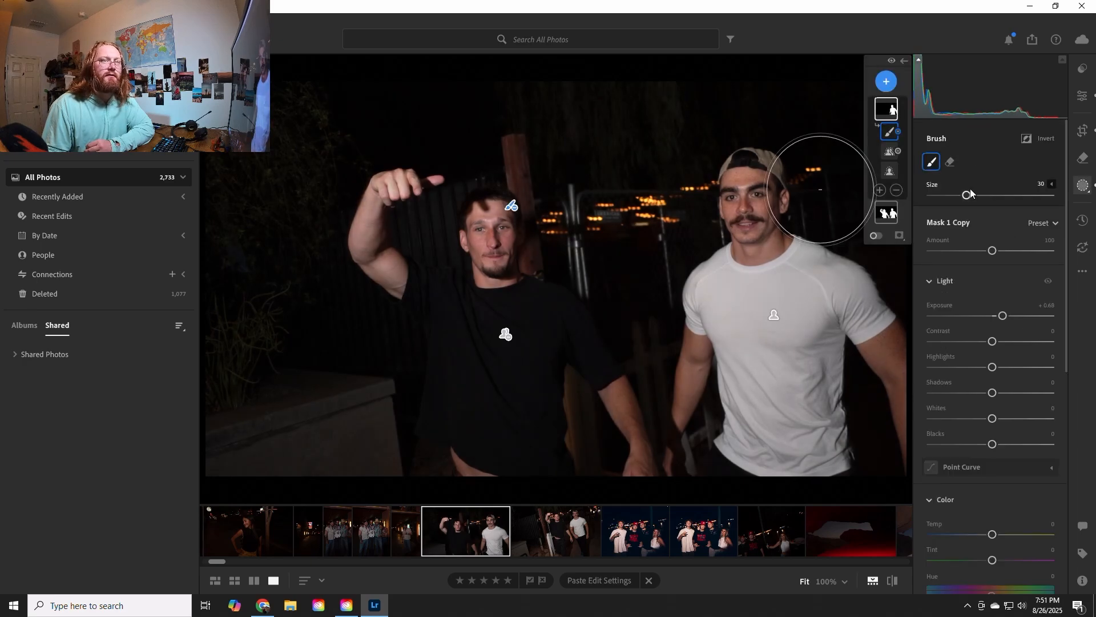
{"action": "left_click", "coordinate": [1003, 315]}
{"action": "left_click_drag", "start_coordinate": [1003, 316], "coordinate": [1001, 315]}
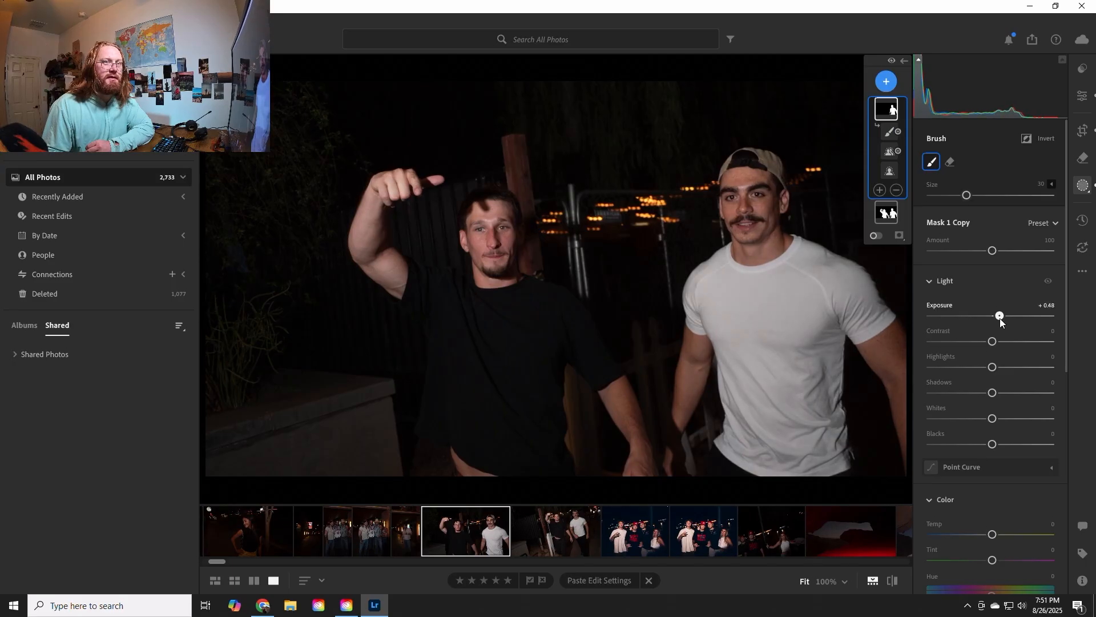
{"action": "left_click_drag", "start_coordinate": [999, 318], "coordinate": [1001, 318]}
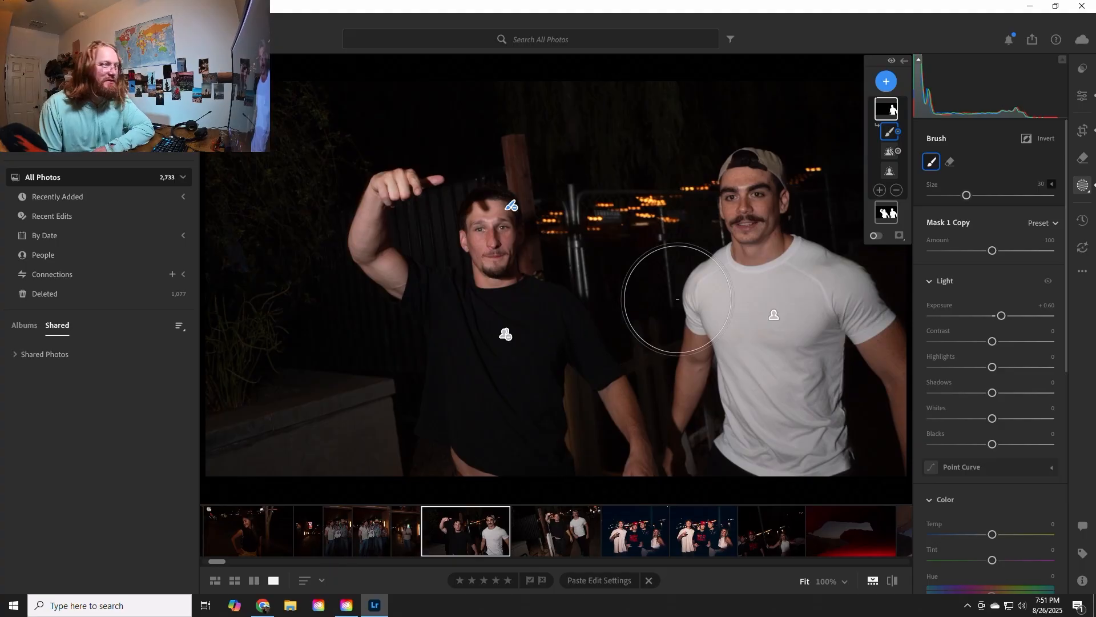
- Restore the crop of the two-man shot to the Original (4 x 3) aspect ratio
{"action": "left_click", "coordinate": [1082, 130]}
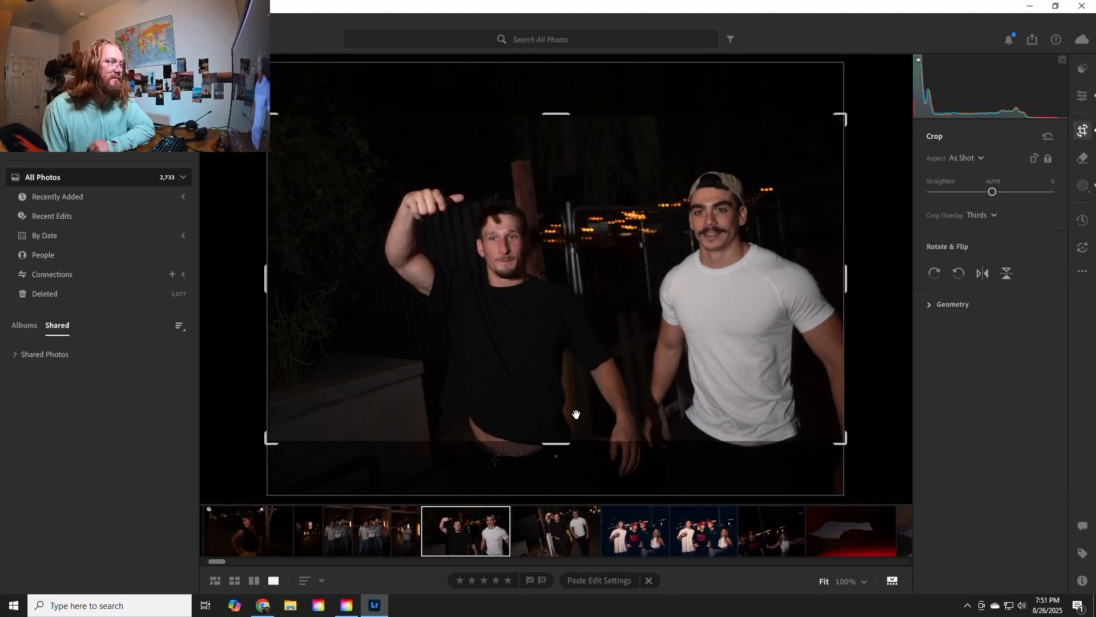
{"action": "left_click", "coordinate": [984, 157]}
{"action": "left_click", "coordinate": [965, 195]}
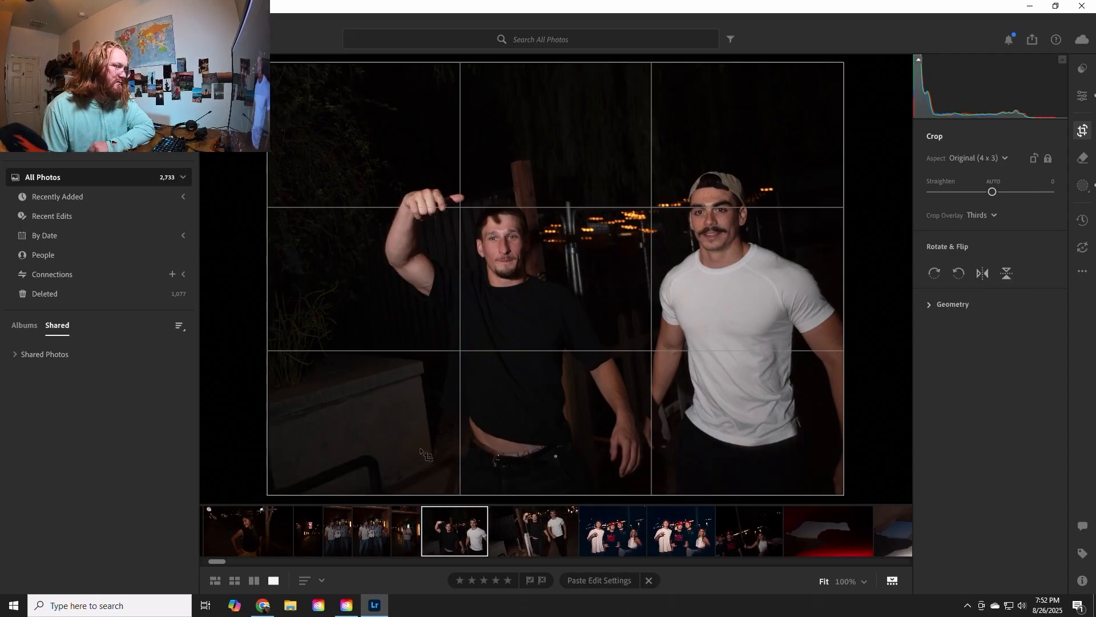
- Try a vertical 7 x 5 crop at full image height, repositioned between the two men
{"action": "left_click", "coordinate": [986, 159]}
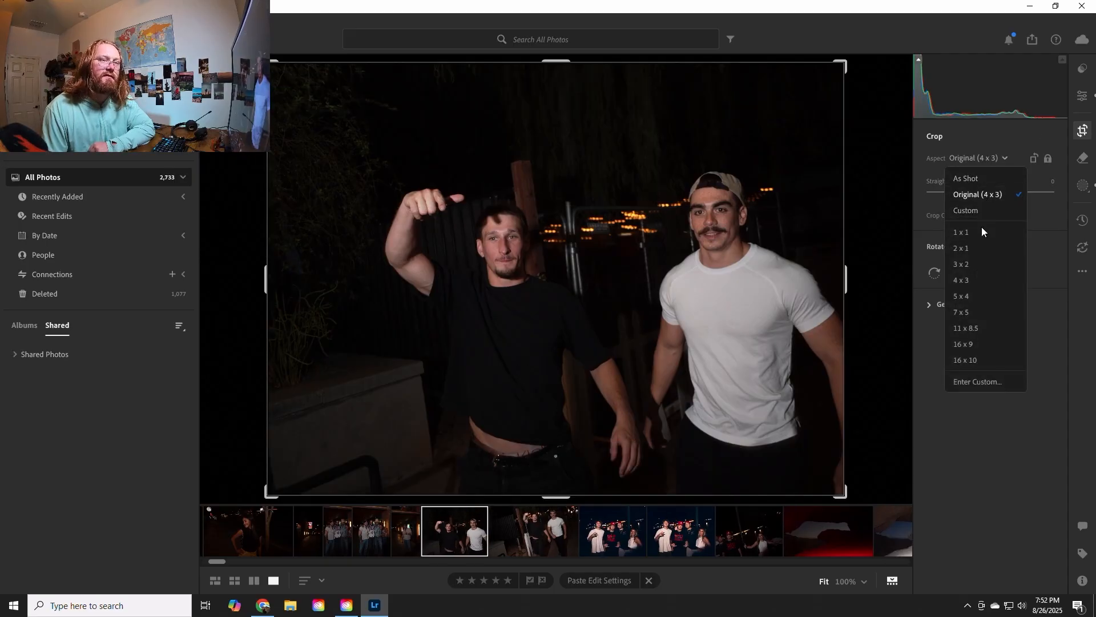
{"action": "left_click", "coordinate": [968, 313]}
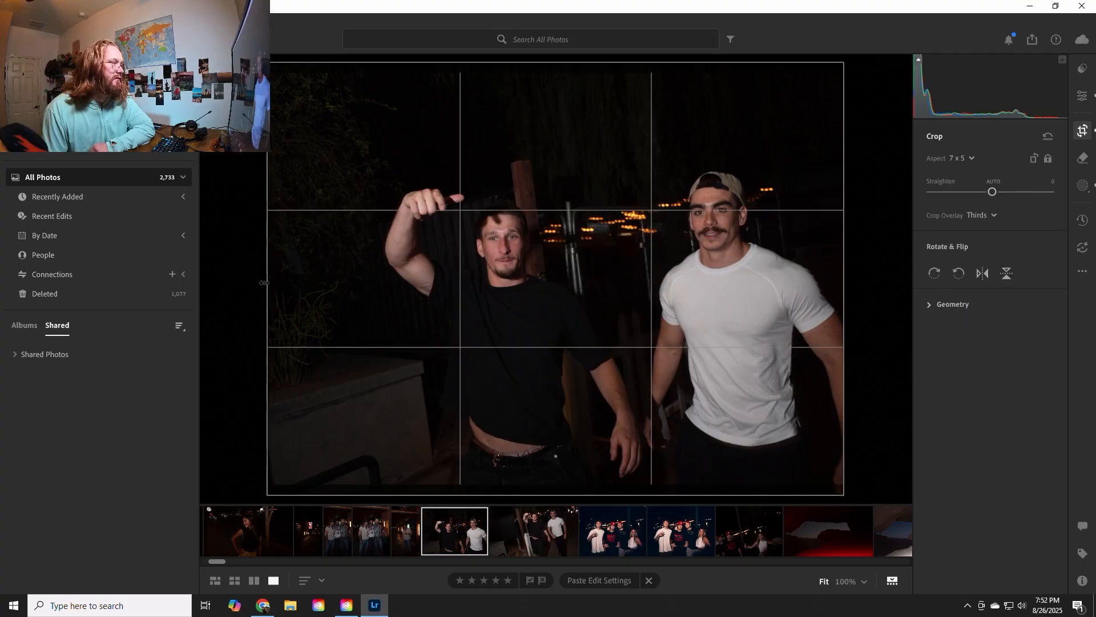
{"action": "left_click_drag", "start_coordinate": [271, 281], "coordinate": [432, 200]}
{"action": "key", "text": "x"}
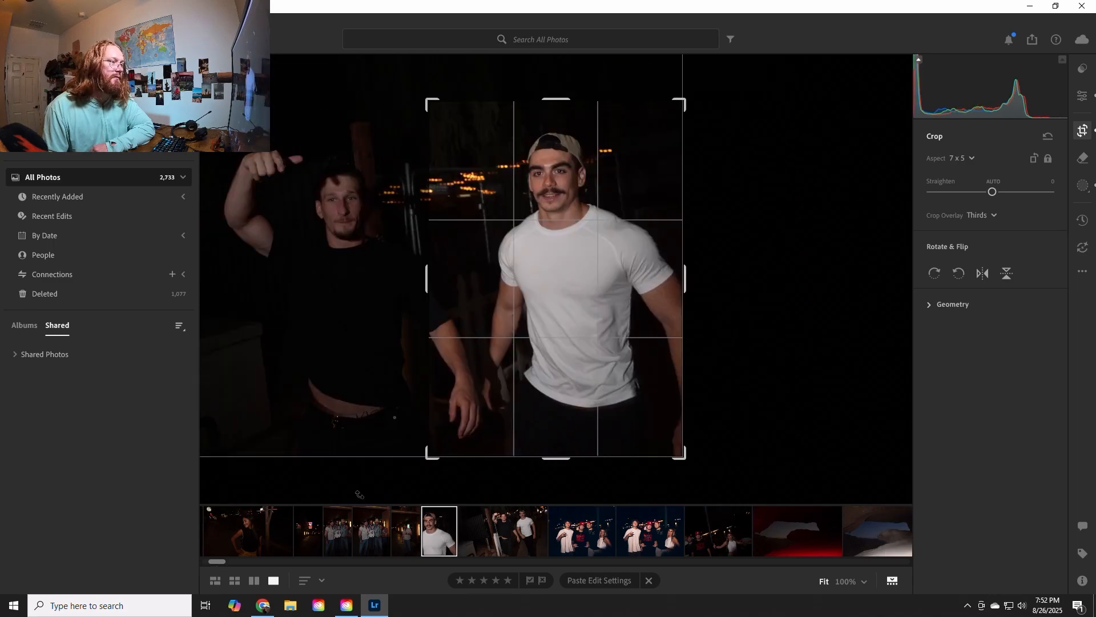
{"action": "left_click_drag", "start_coordinate": [430, 99], "coordinate": [400, 57]}
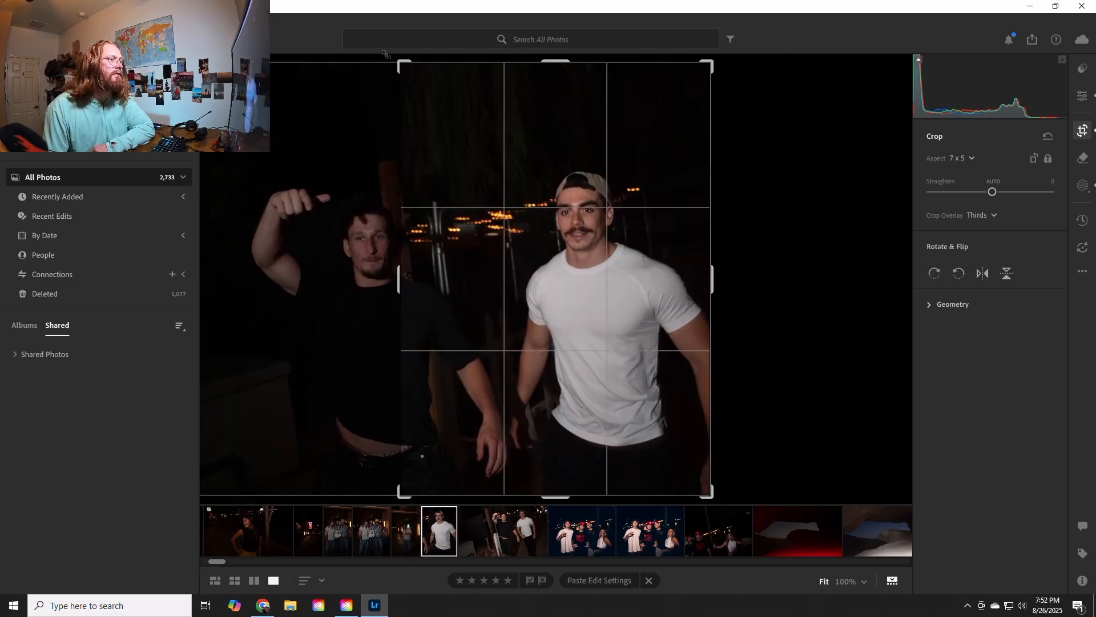
{"action": "left_click_drag", "start_coordinate": [497, 333], "coordinate": [595, 338]}
- Try a vertical 5 x 4 crop enlarged around the two men
{"action": "left_click", "coordinate": [968, 157]}
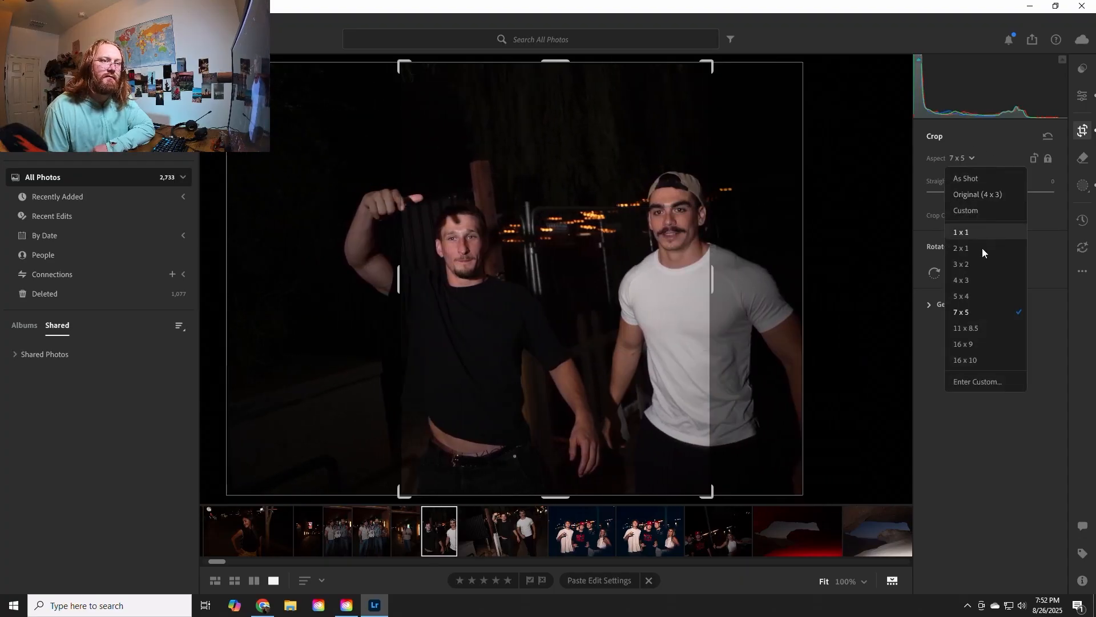
{"action": "left_click", "coordinate": [976, 297]}
{"action": "left_click_drag", "start_coordinate": [710, 475], "coordinate": [735, 506]}
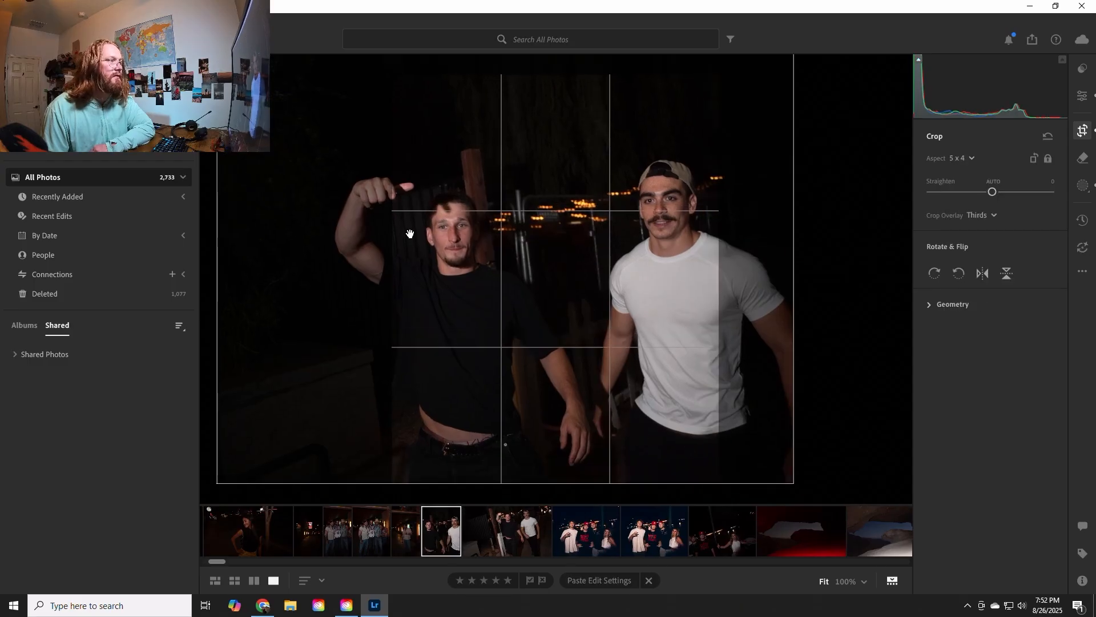
{"action": "left_click_drag", "start_coordinate": [388, 72], "coordinate": [335, 35]}
{"action": "left_click_drag", "start_coordinate": [546, 237], "coordinate": [538, 264]}
- Crop the photo to a 1 x 1 square at full image height, keeping both men and the raised arm in frame
{"action": "left_click", "coordinate": [970, 158]}
{"action": "left_click", "coordinate": [968, 230]}
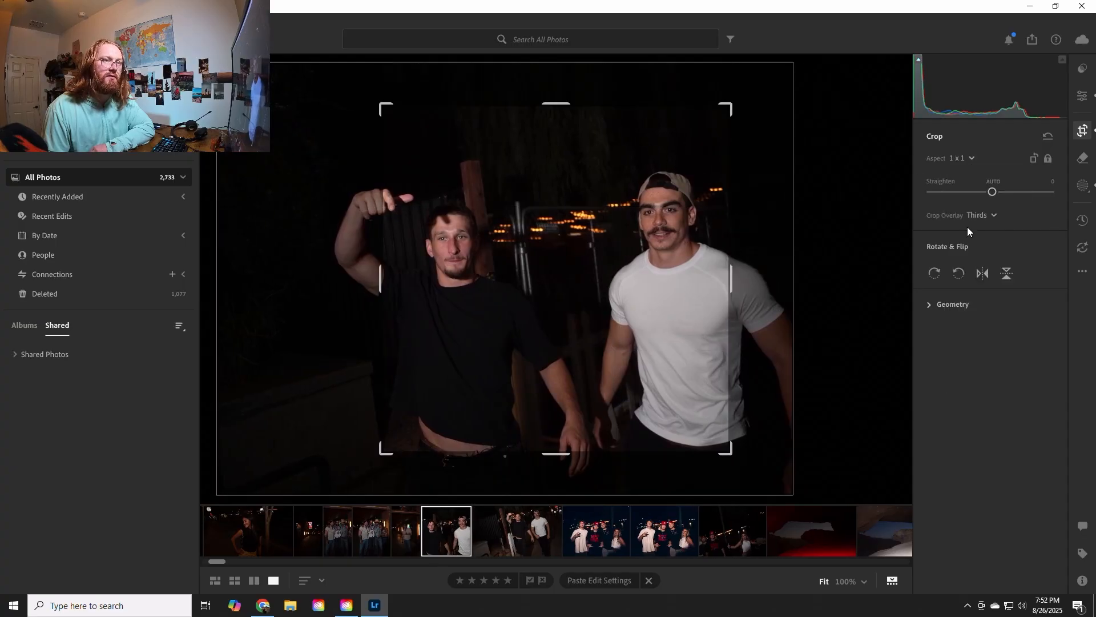
{"action": "left_click_drag", "start_coordinate": [367, 463], "coordinate": [326, 503]}
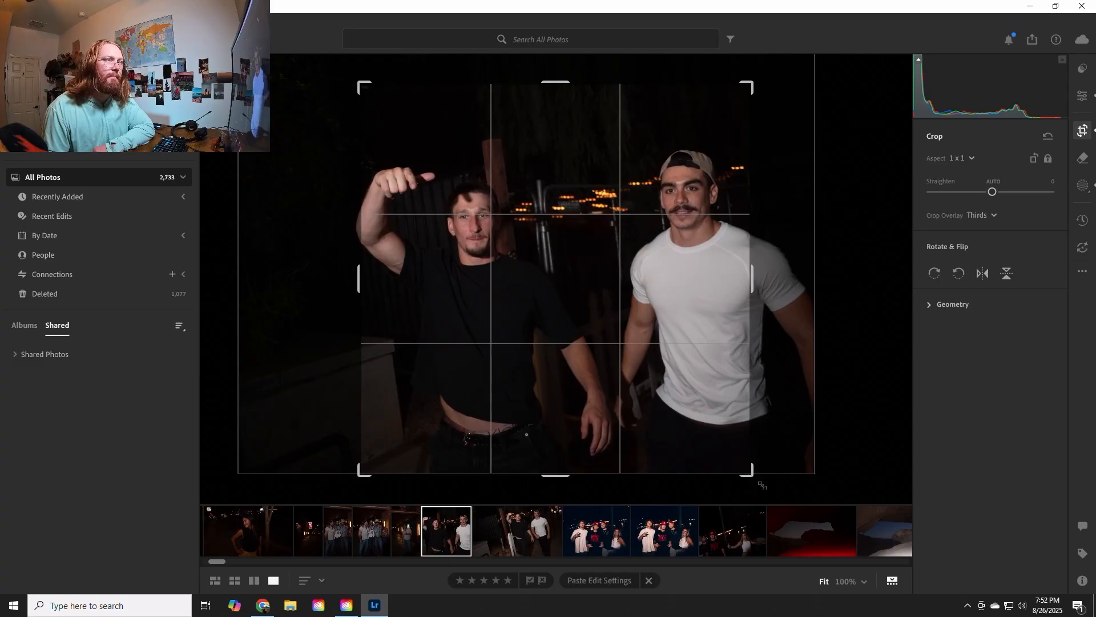
{"action": "left_click_drag", "start_coordinate": [750, 84], "coordinate": [775, 62]}
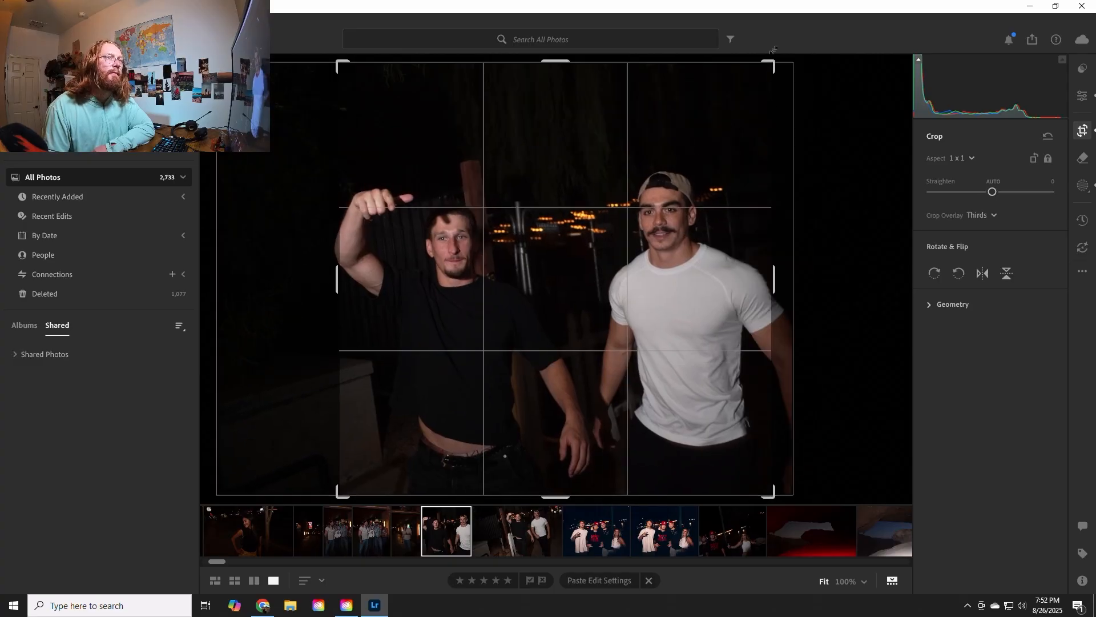
{"action": "mouse_move", "coordinate": [579, 262]}
{"action": "left_mouse_down"}
{"action": "mouse_move", "coordinate": [563, 280]}
{"action": "mouse_move", "coordinate": [577, 280]}
{"action": "left_mouse_up"}
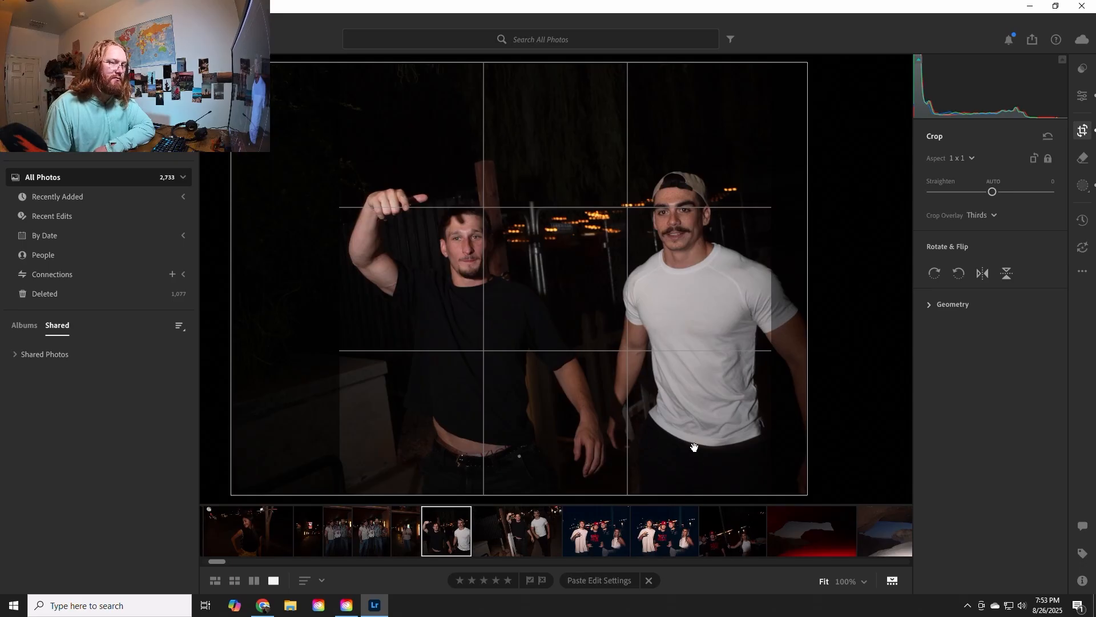
{"action": "key", "text": "Return"}
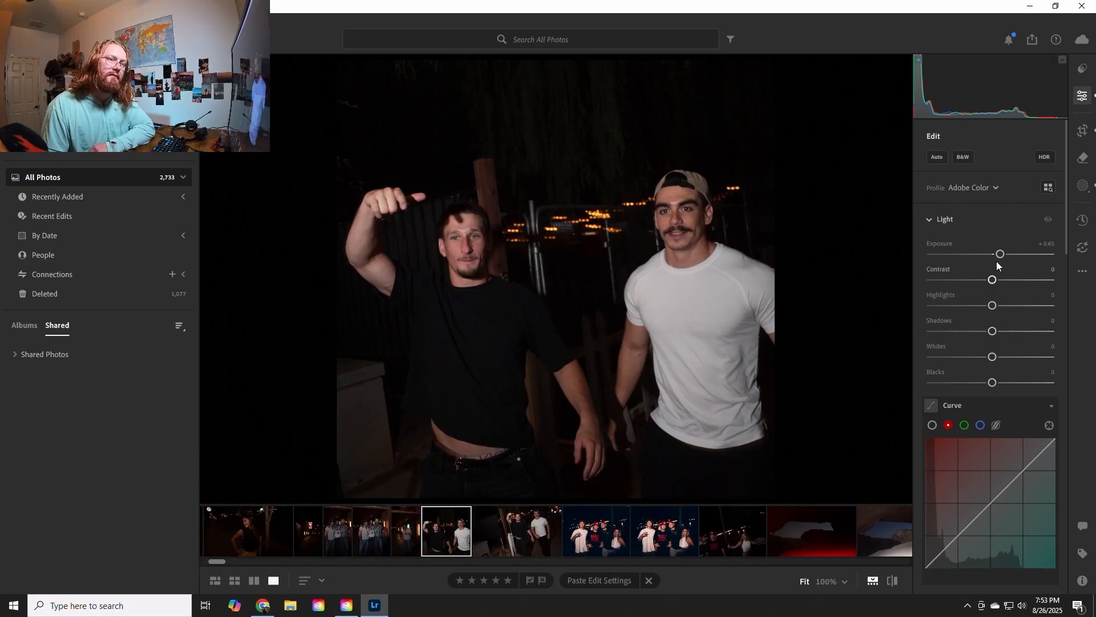
- Set the photo's Exposure to +0.79, Contrast to +21, Highlights to -13, Shadows to +15 and Blacks to +18
{"action": "left_click_drag", "start_coordinate": [999, 254], "coordinate": [1006, 339]}
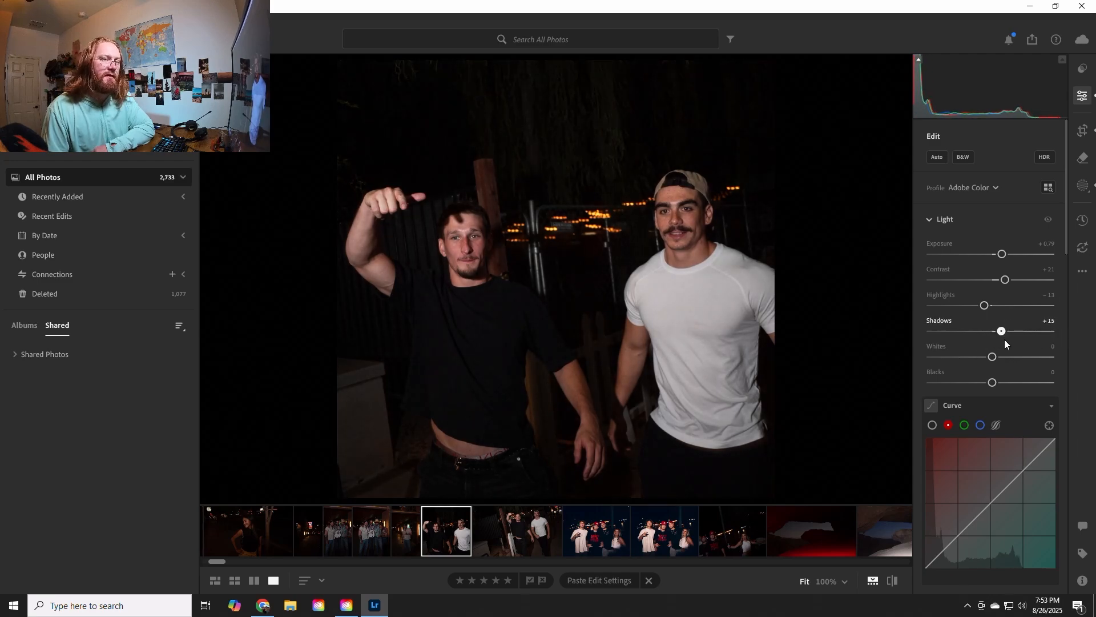
{"action": "mouse_move", "coordinate": [994, 382]}
{"action": "left_mouse_down"}
{"action": "mouse_move", "coordinate": [1065, 382]}
{"action": "mouse_move", "coordinate": [905, 398]}
{"action": "mouse_move", "coordinate": [973, 378]}
{"action": "mouse_move", "coordinate": [1022, 383]}
{"action": "mouse_move", "coordinate": [978, 389]}
{"action": "mouse_move", "coordinate": [1021, 385]}
{"action": "mouse_move", "coordinate": [1008, 392]}
{"action": "left_mouse_up"}
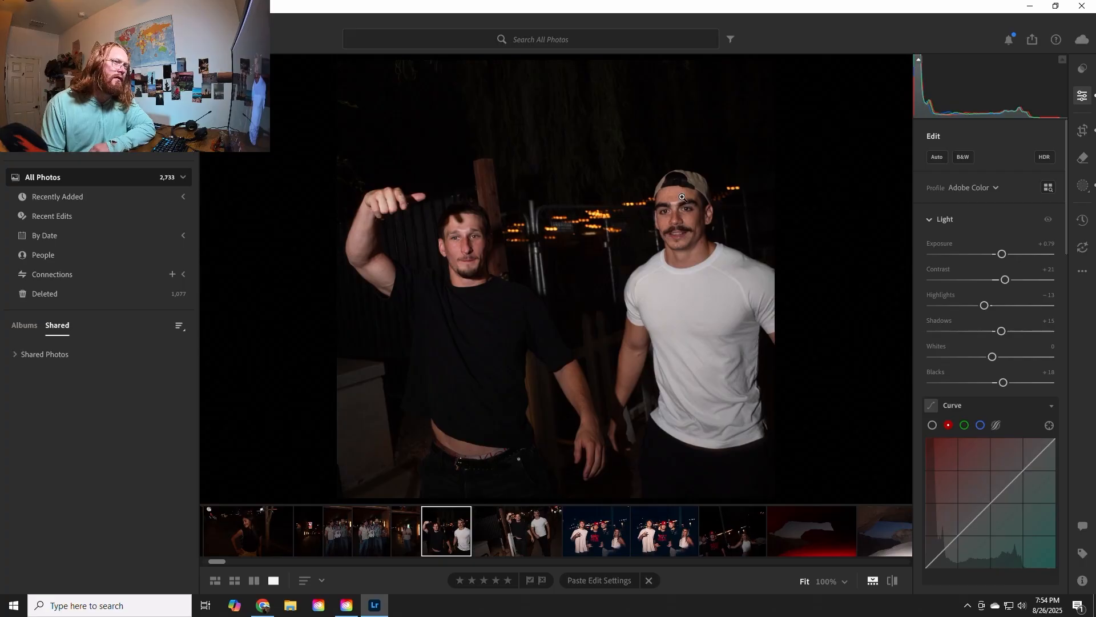
{"action": "left_click", "coordinate": [656, 192]}
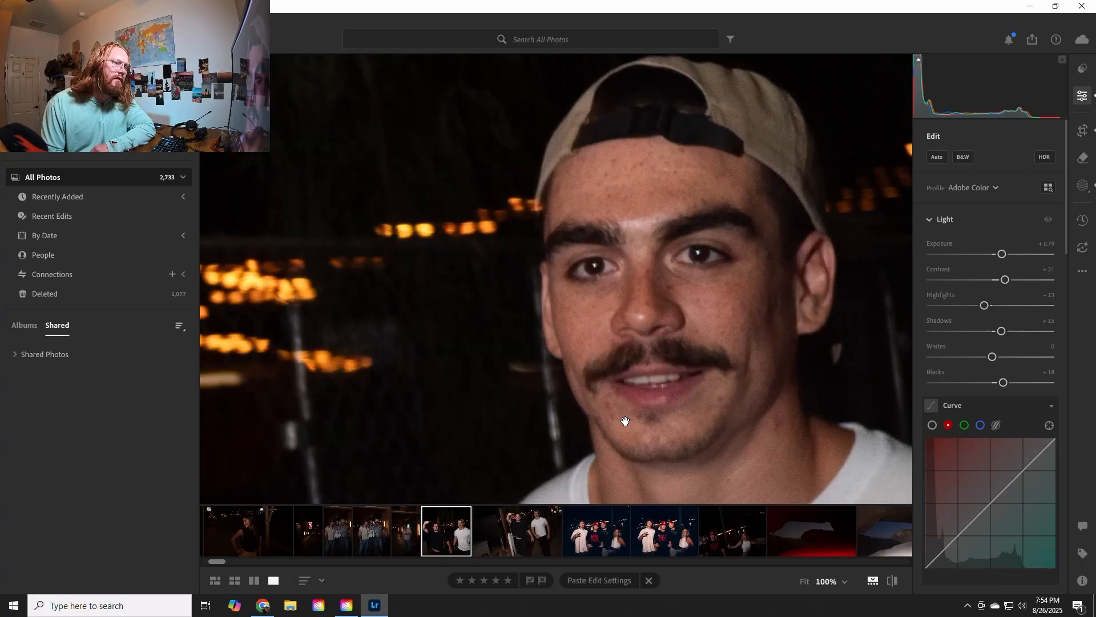
{"action": "left_click", "coordinate": [496, 323]}
{"action": "left_click", "coordinate": [474, 249]}
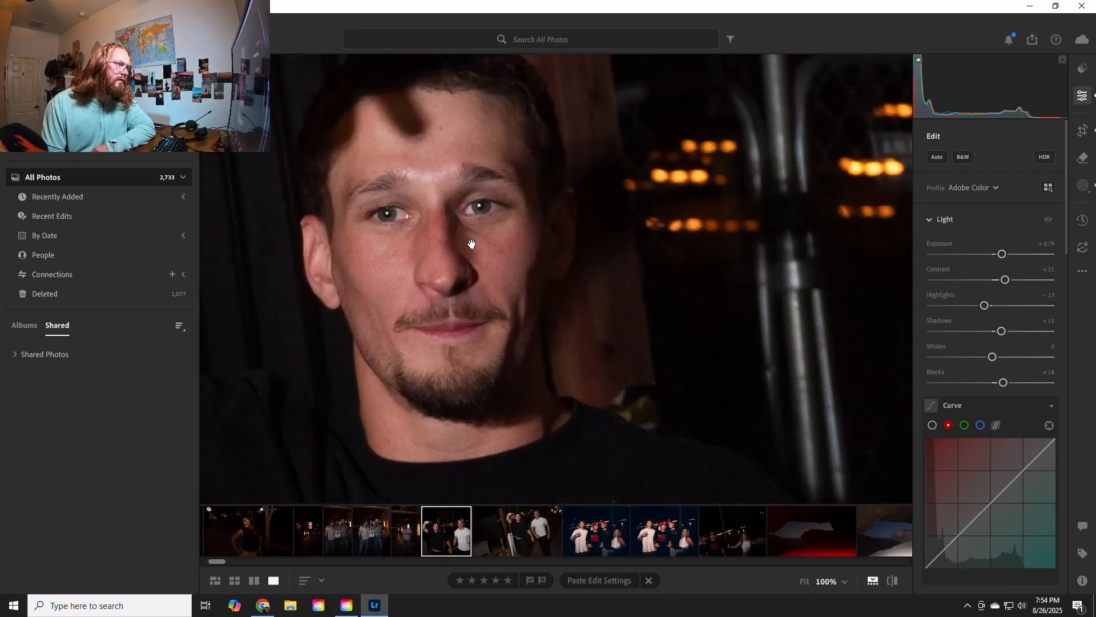
{"action": "left_click", "coordinate": [765, 214]}
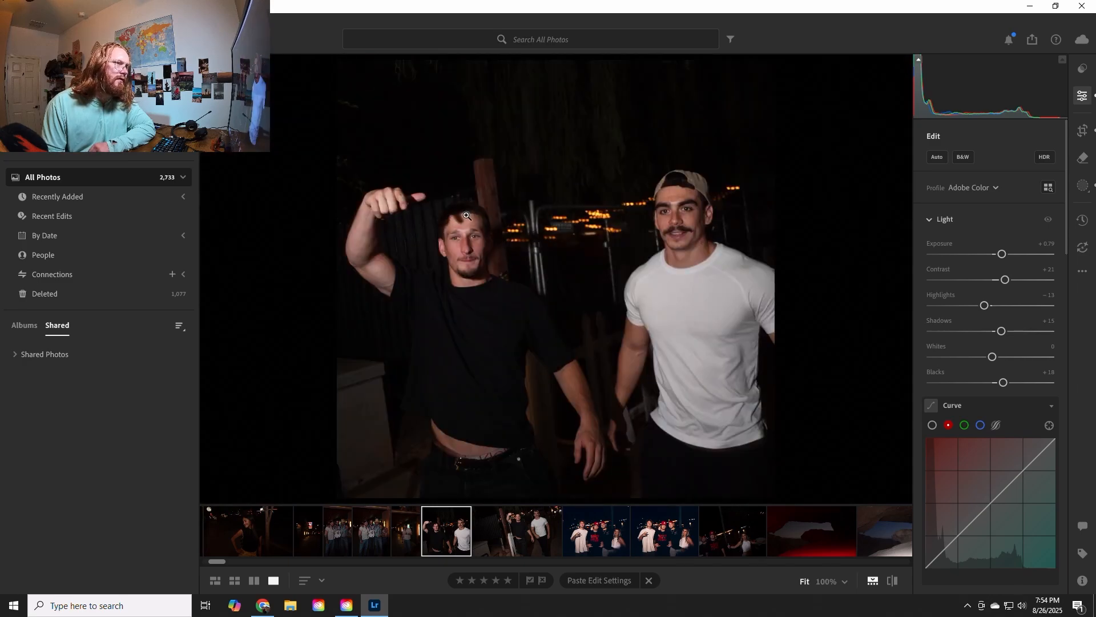
- Shift the photo slightly within its square crop and change the background surrounding it to white
{"action": "left_click", "coordinate": [1083, 130]}
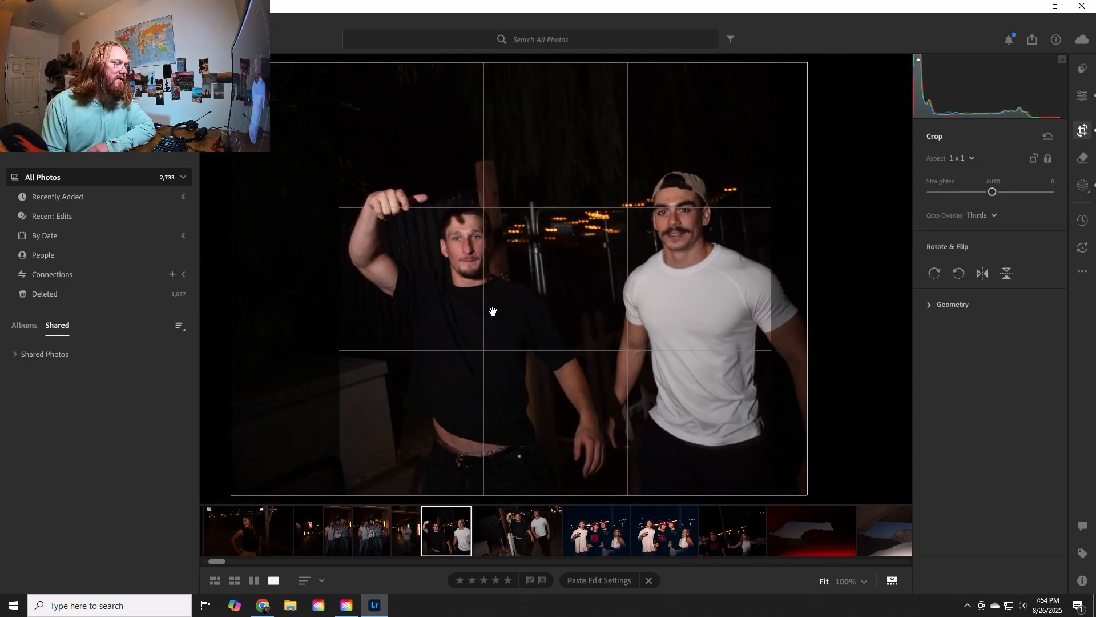
{"action": "left_click_drag", "start_coordinate": [420, 306], "coordinate": [532, 317]}
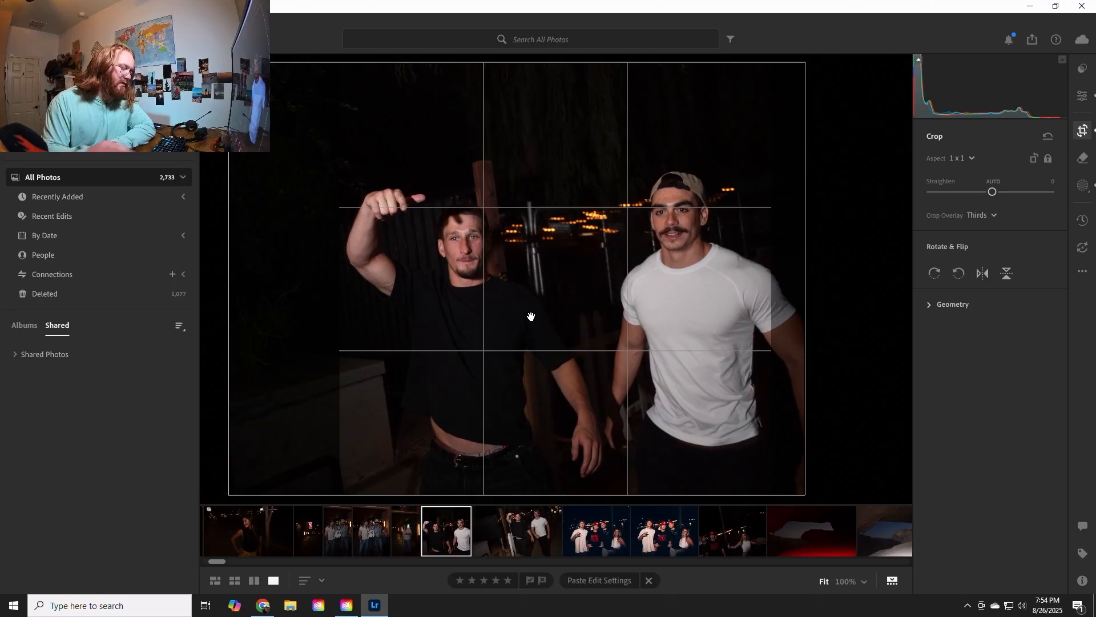
{"action": "key", "text": "e"}
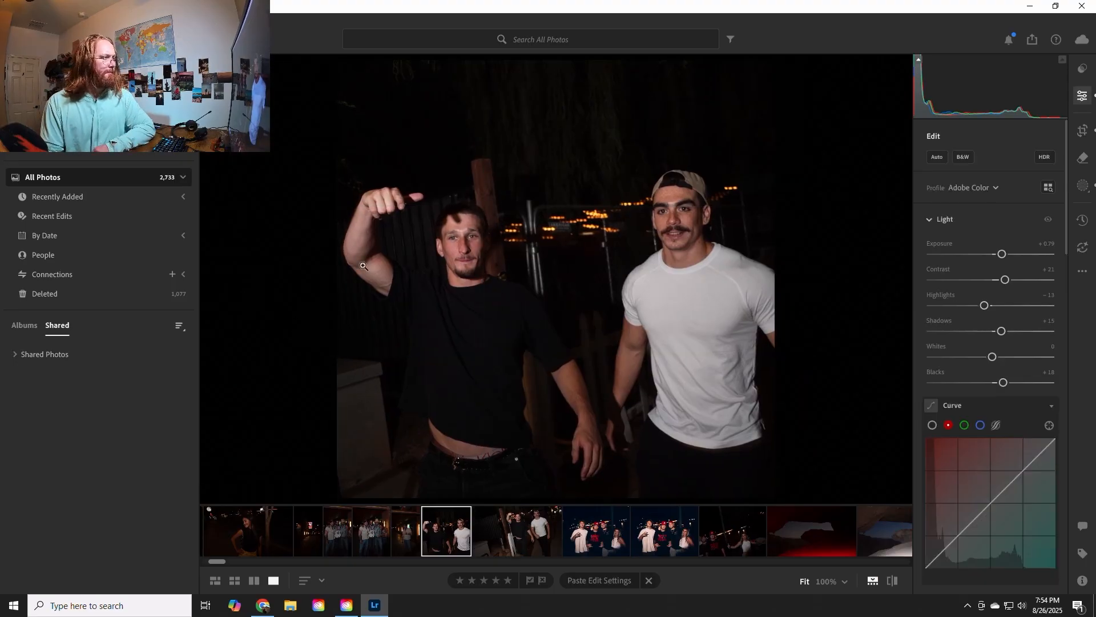
{"action": "right_click", "coordinate": [324, 321]}
{"action": "left_click", "coordinate": [307, 346]}
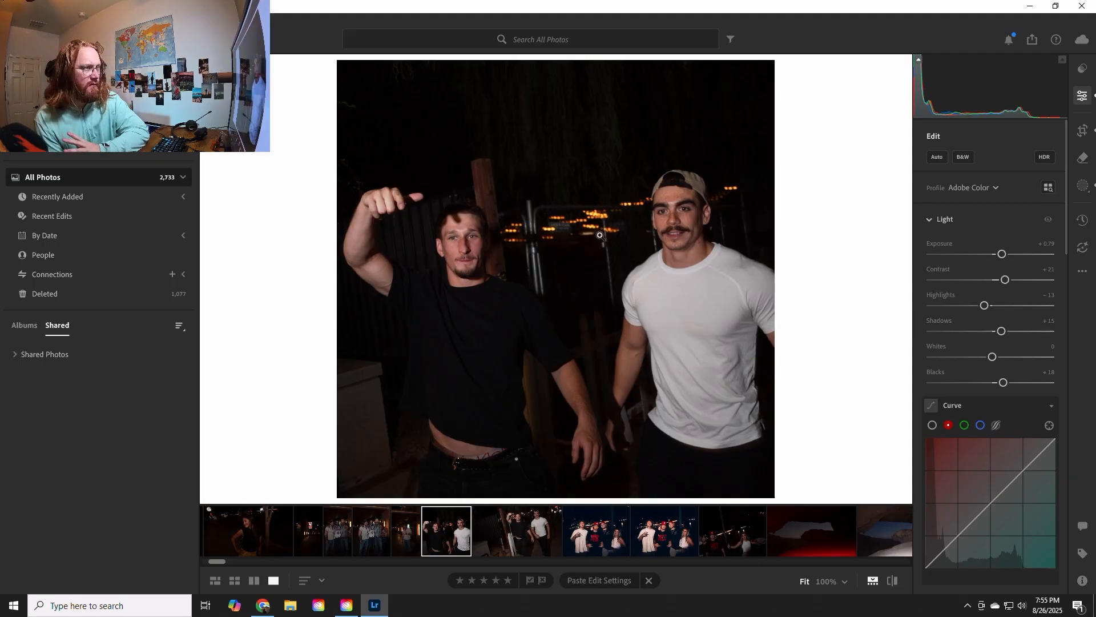
- Tighten the square crop and reposition the photo so the raised fist sits farther inside the frame
{"action": "left_click", "coordinate": [1084, 130]}
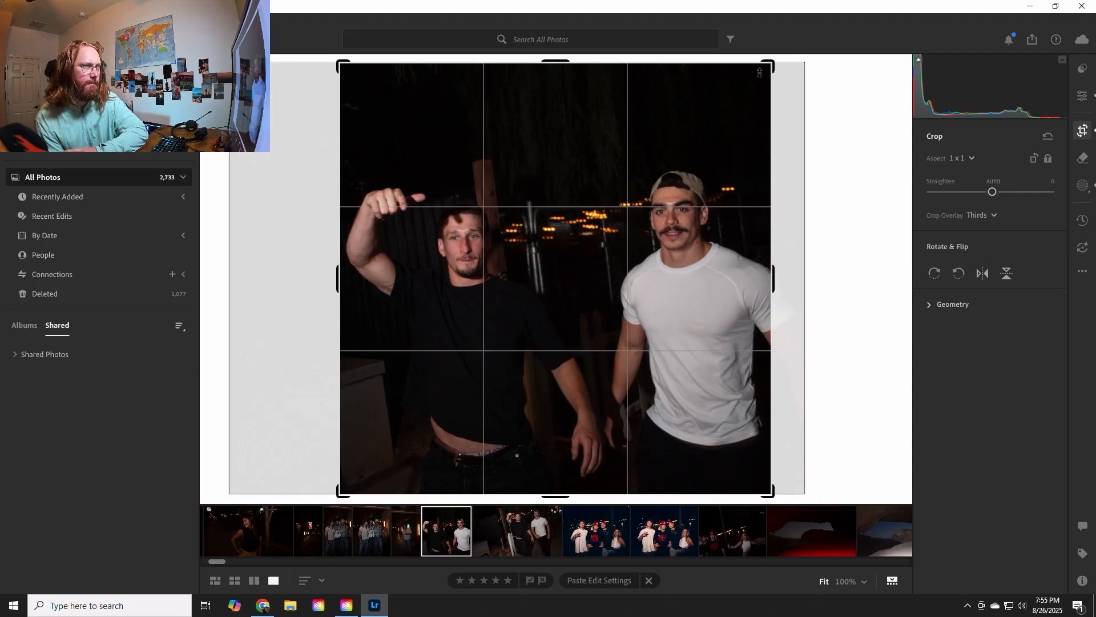
{"action": "left_click_drag", "start_coordinate": [770, 64], "coordinate": [754, 79]}
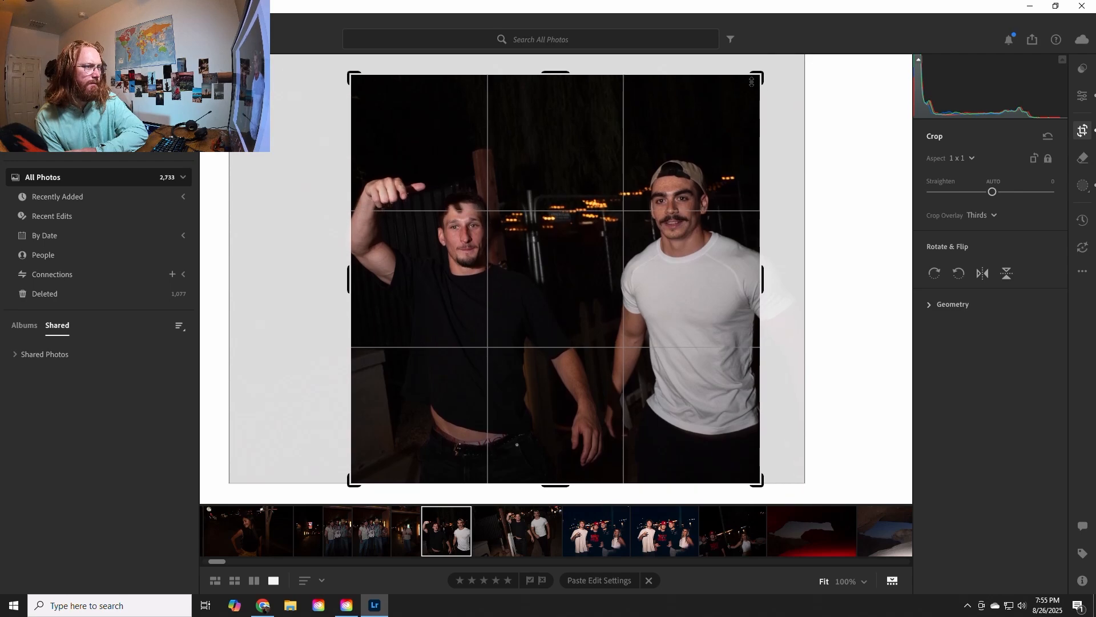
{"action": "mouse_move", "coordinate": [639, 167]}
{"action": "left_mouse_down"}
{"action": "mouse_move", "coordinate": [655, 167]}
{"action": "mouse_move", "coordinate": [646, 177]}
{"action": "left_mouse_up"}
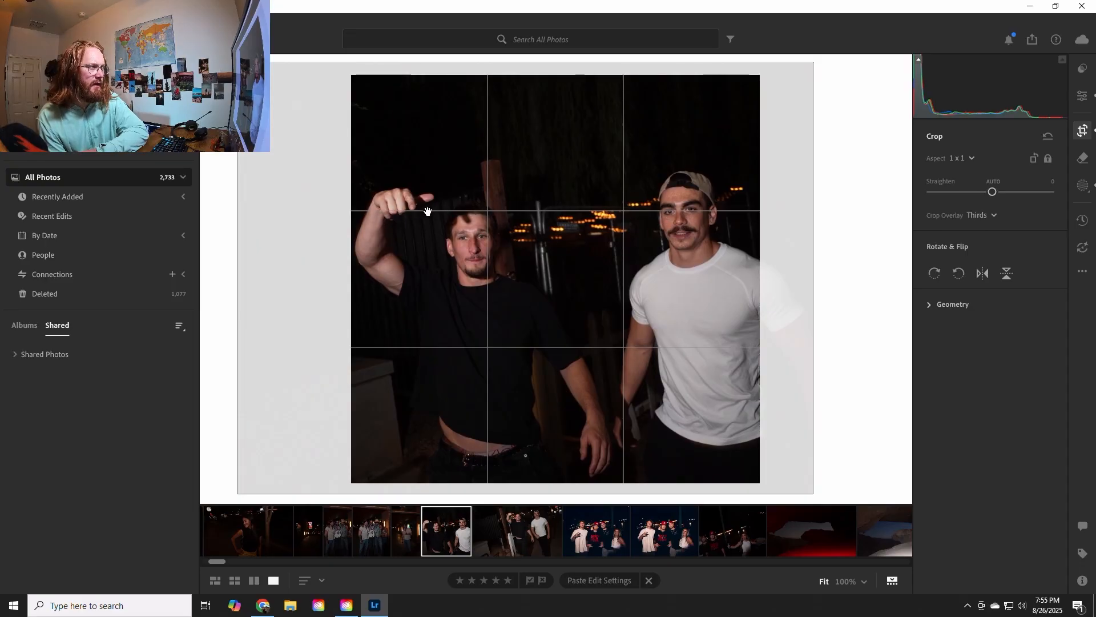
{"action": "left_click_drag", "start_coordinate": [661, 238], "coordinate": [666, 239]}
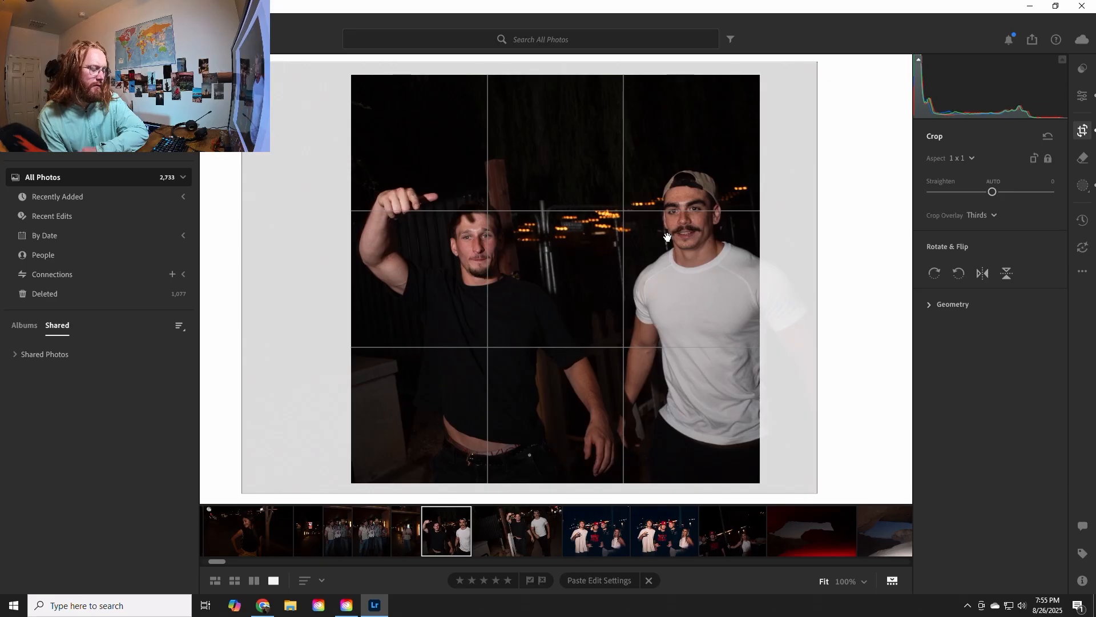
{"action": "key", "text": "e"}
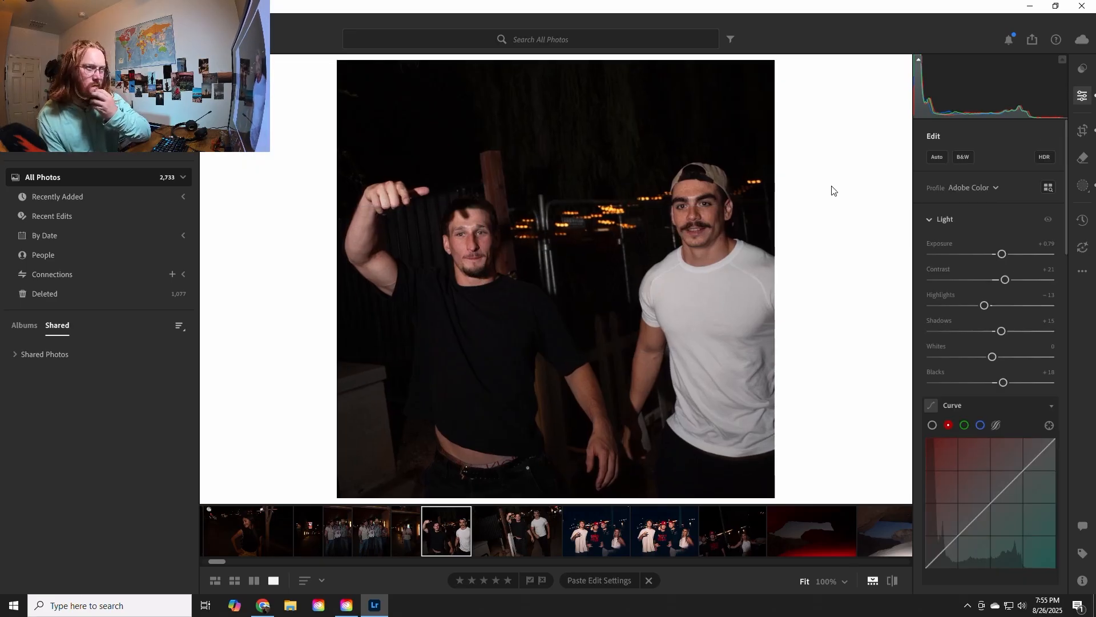
- Enlarge the square crop slightly and raise the photo within it, keeping both men in frame
{"action": "left_click", "coordinate": [1084, 132]}
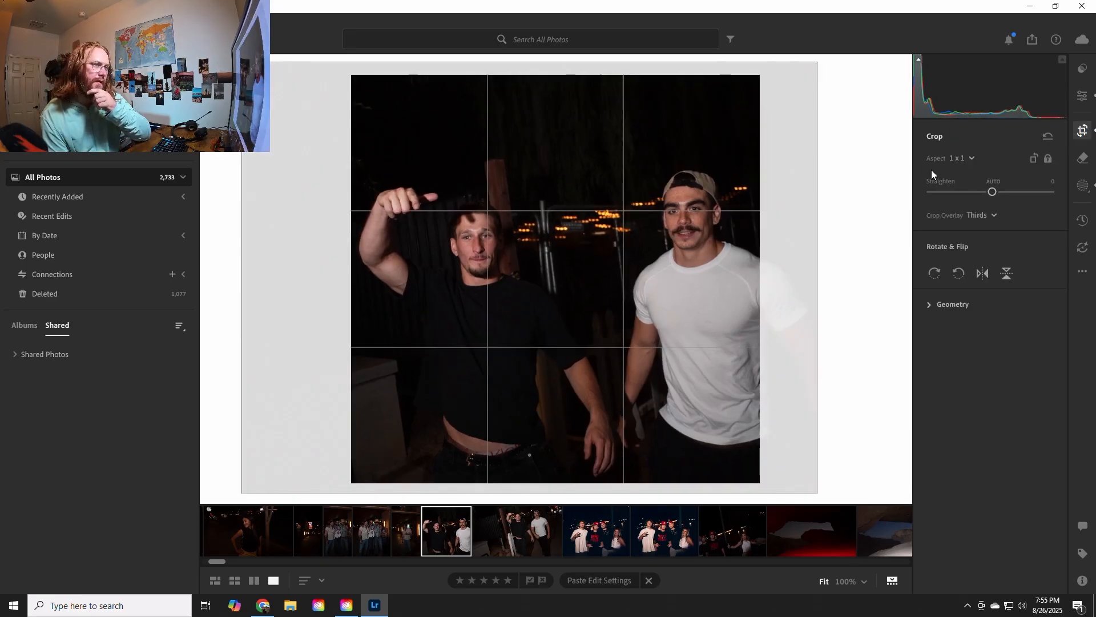
{"action": "left_click_drag", "start_coordinate": [772, 72], "coordinate": [774, 69]}
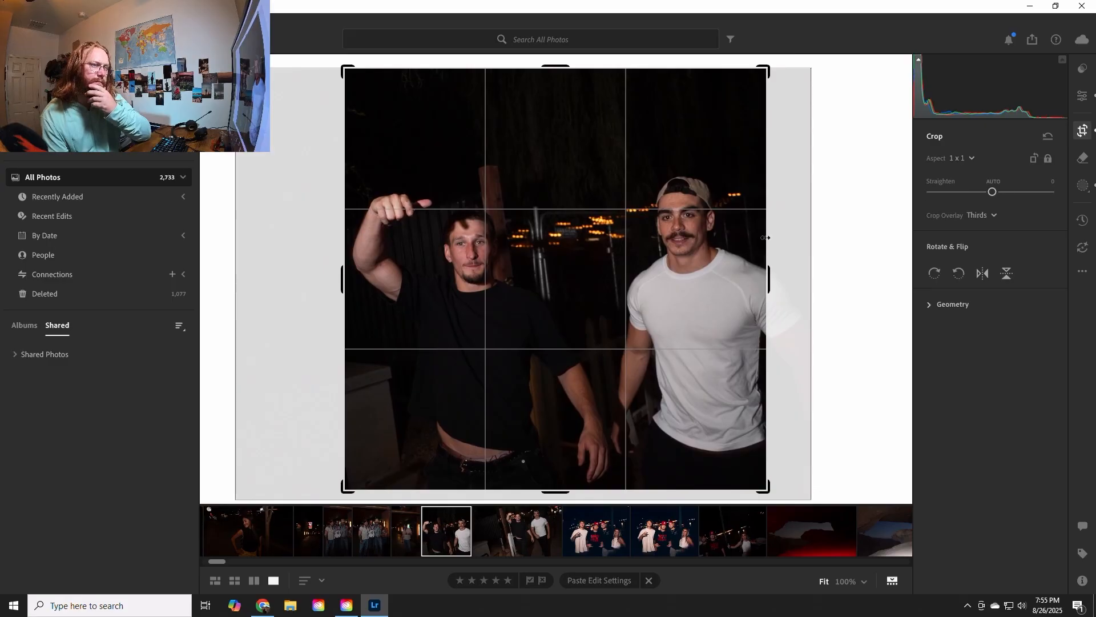
{"action": "left_click_drag", "start_coordinate": [707, 381], "coordinate": [708, 374]}
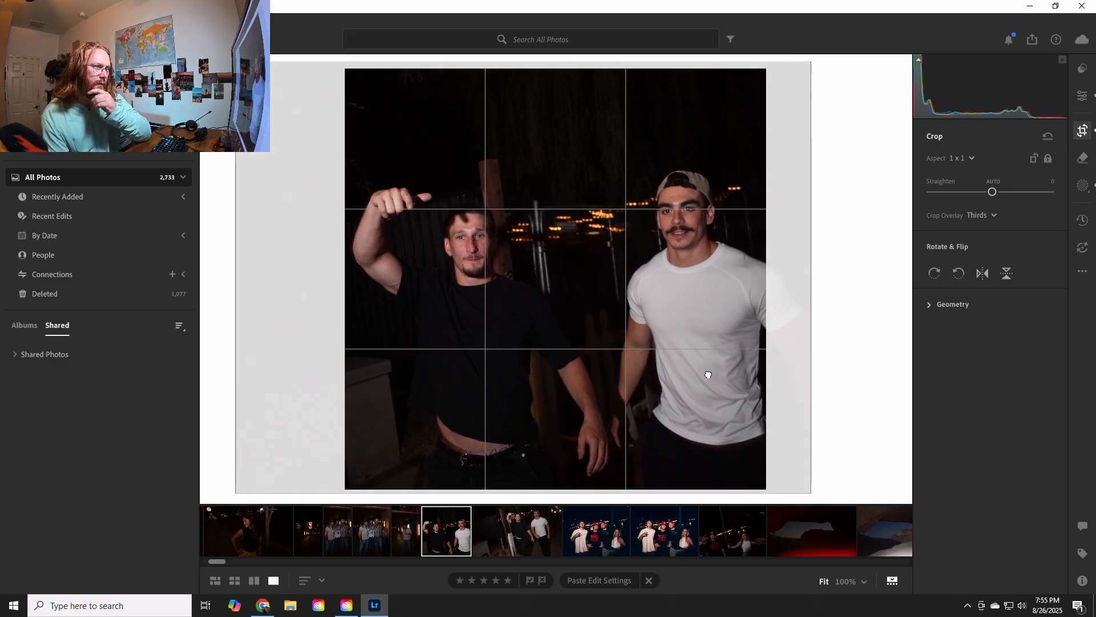
{"action": "key", "text": "Return"}
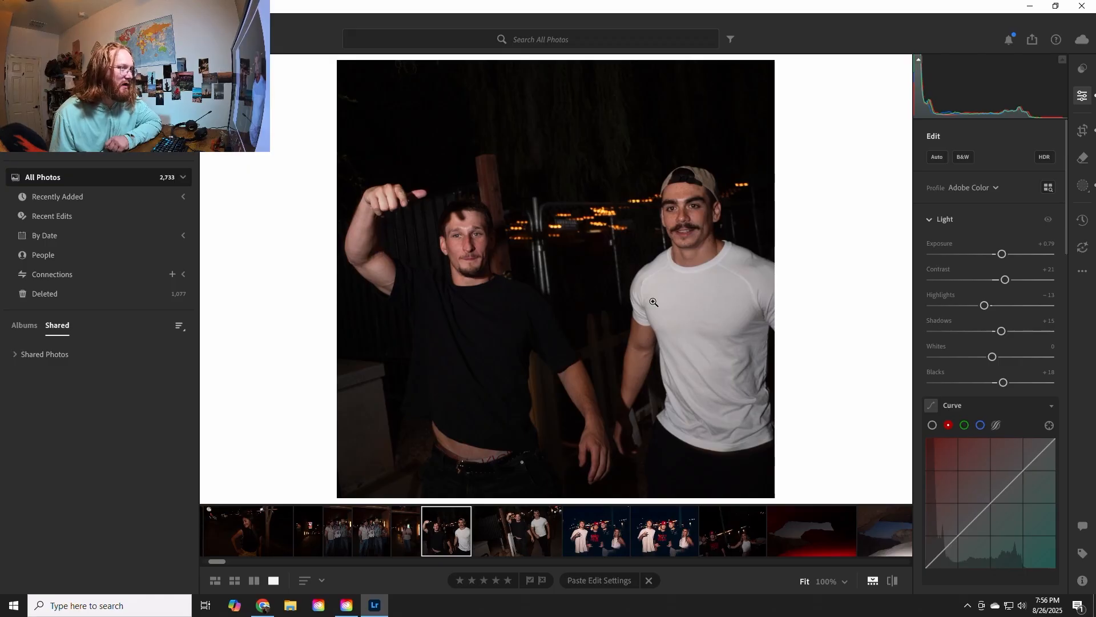
- Set Whites to +39 and shape the RGB point curve with shadow, midtone and highlight points, pulling the highlights down slightly
{"action": "left_click_drag", "start_coordinate": [993, 360], "coordinate": [1016, 361]}
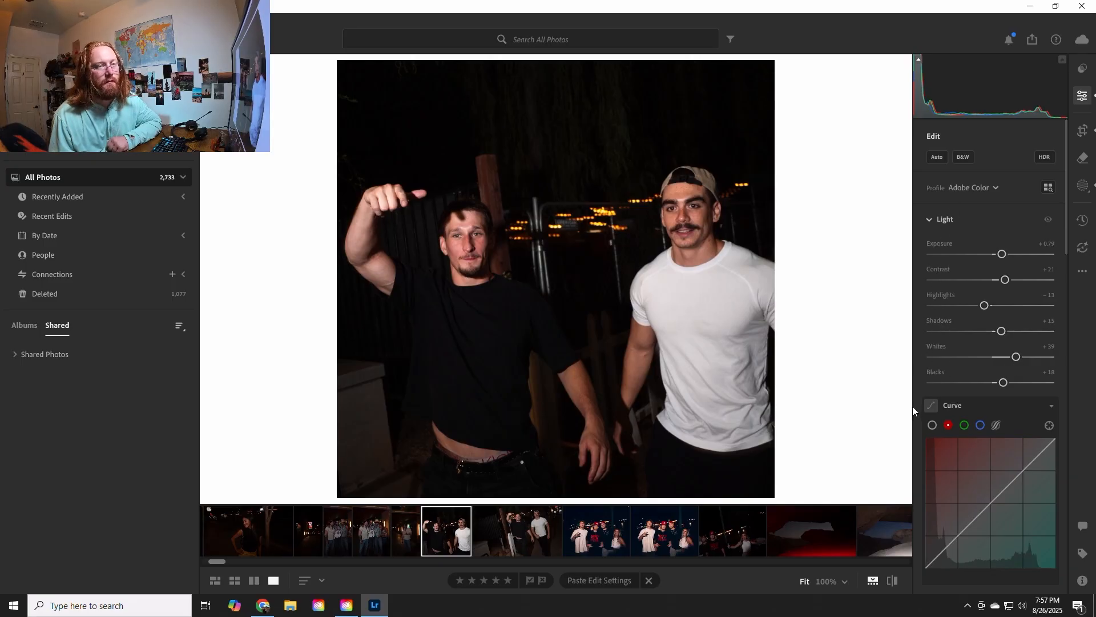
{"action": "scroll", "coordinate": [917, 405], "scroll_direction": "down", "scroll_amount": 3}
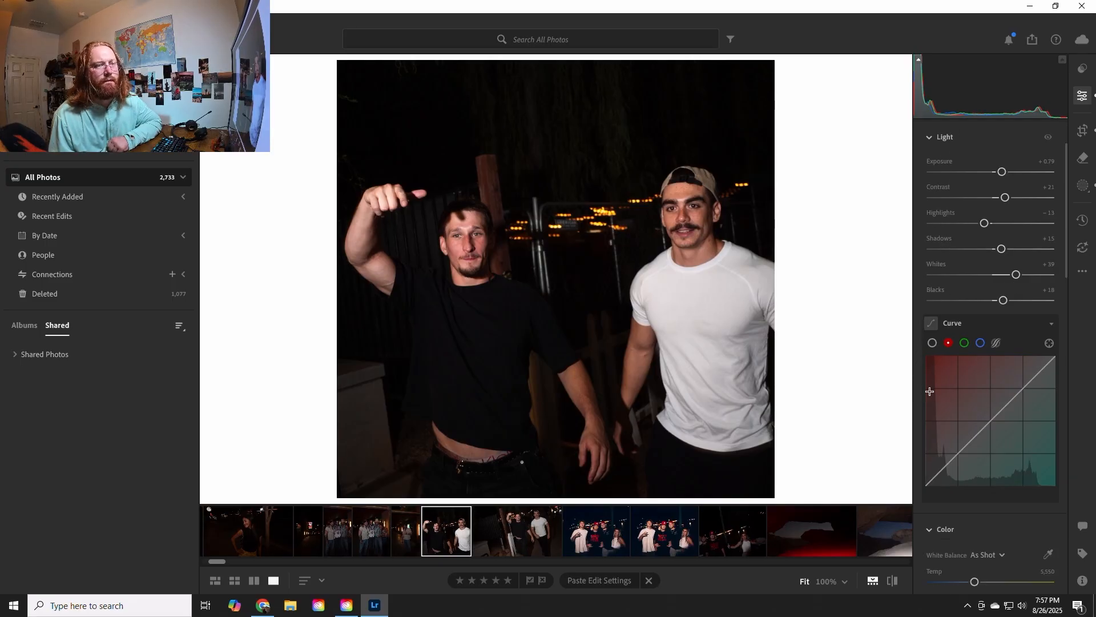
{"action": "left_click", "coordinate": [933, 341]}
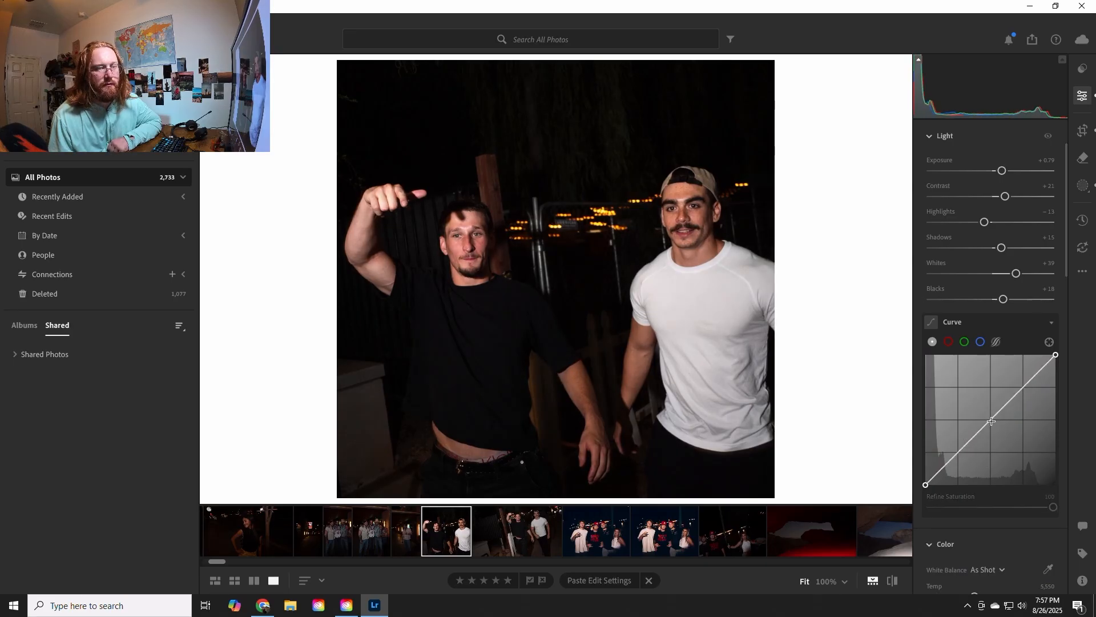
{"action": "left_click", "coordinate": [990, 419]}
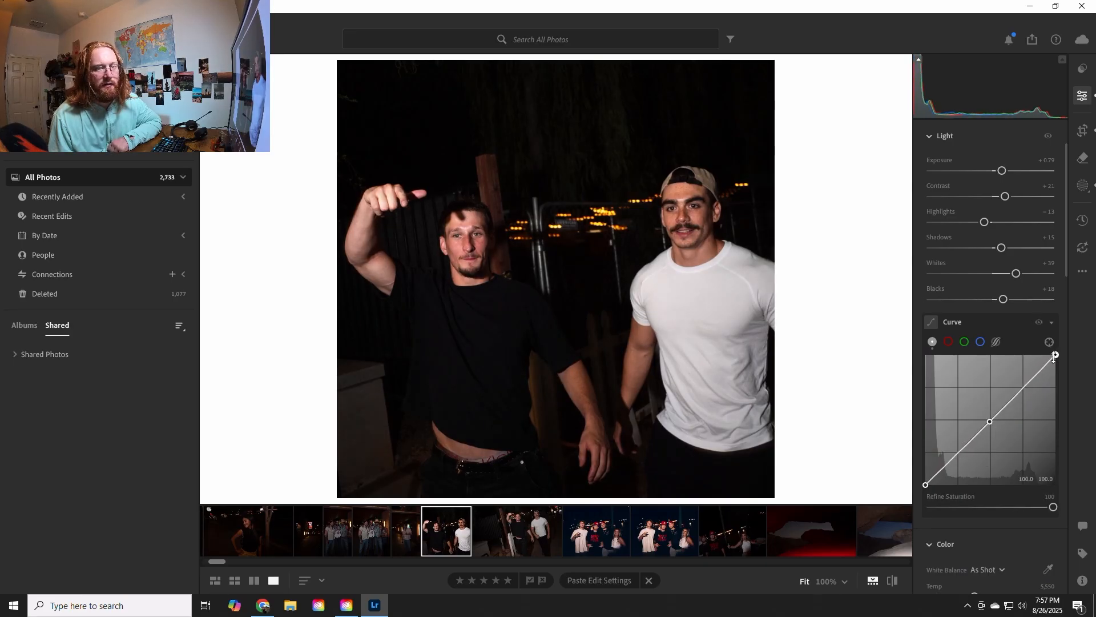
{"action": "left_click", "coordinate": [942, 470]}
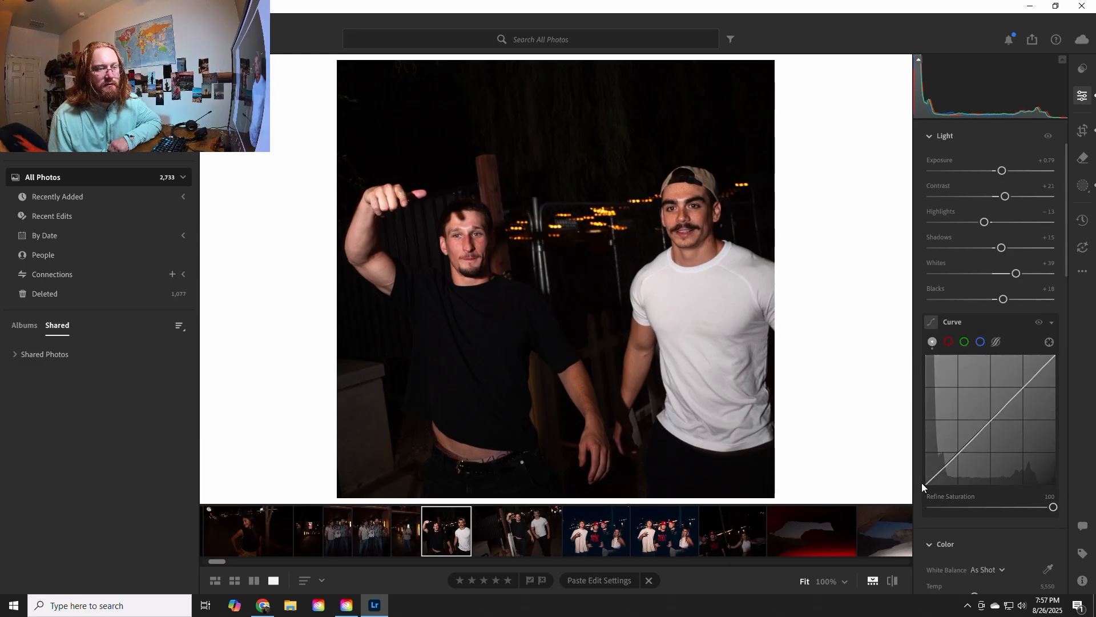
{"action": "mouse_move", "coordinate": [925, 485]}
{"action": "left_mouse_down"}
{"action": "mouse_move", "coordinate": [924, 468]}
{"action": "mouse_move", "coordinate": [940, 492]}
{"action": "mouse_move", "coordinate": [913, 478]}
{"action": "mouse_move", "coordinate": [922, 488]}
{"action": "mouse_move", "coordinate": [939, 470]}
{"action": "left_mouse_up"}
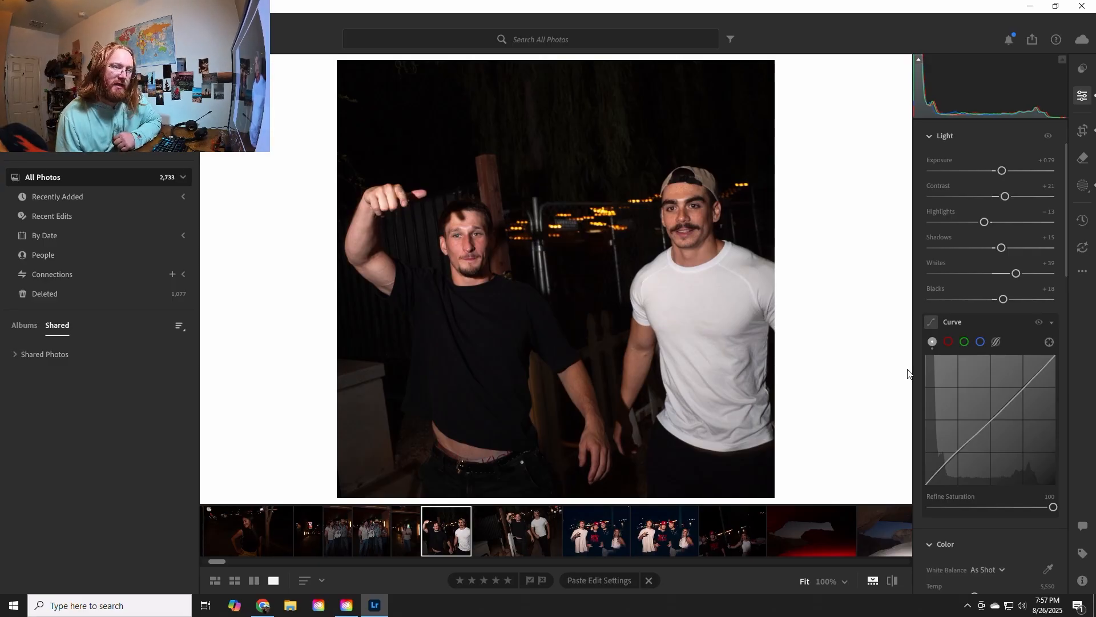
{"action": "mouse_move", "coordinate": [988, 419]}
{"action": "left_mouse_down"}
{"action": "mouse_move", "coordinate": [1002, 430]}
{"action": "mouse_move", "coordinate": [980, 409]}
{"action": "mouse_move", "coordinate": [992, 419]}
{"action": "left_mouse_up"}
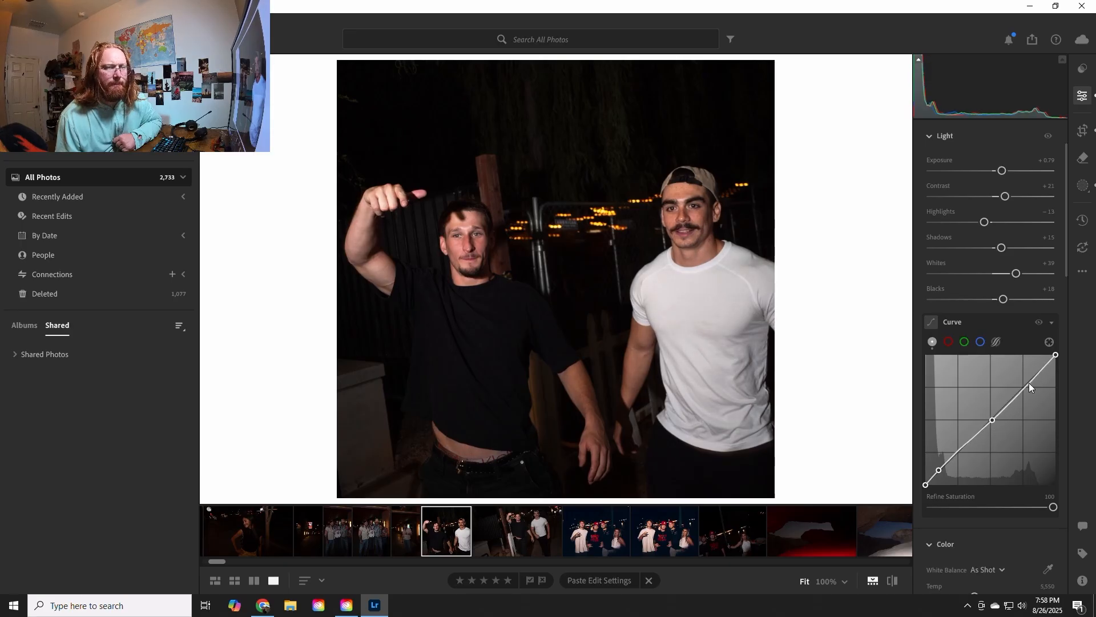
{"action": "mouse_move", "coordinate": [1028, 383]}
{"action": "left_mouse_down"}
{"action": "mouse_move", "coordinate": [1015, 379]}
{"action": "mouse_move", "coordinate": [1029, 390]}
{"action": "left_mouse_up"}
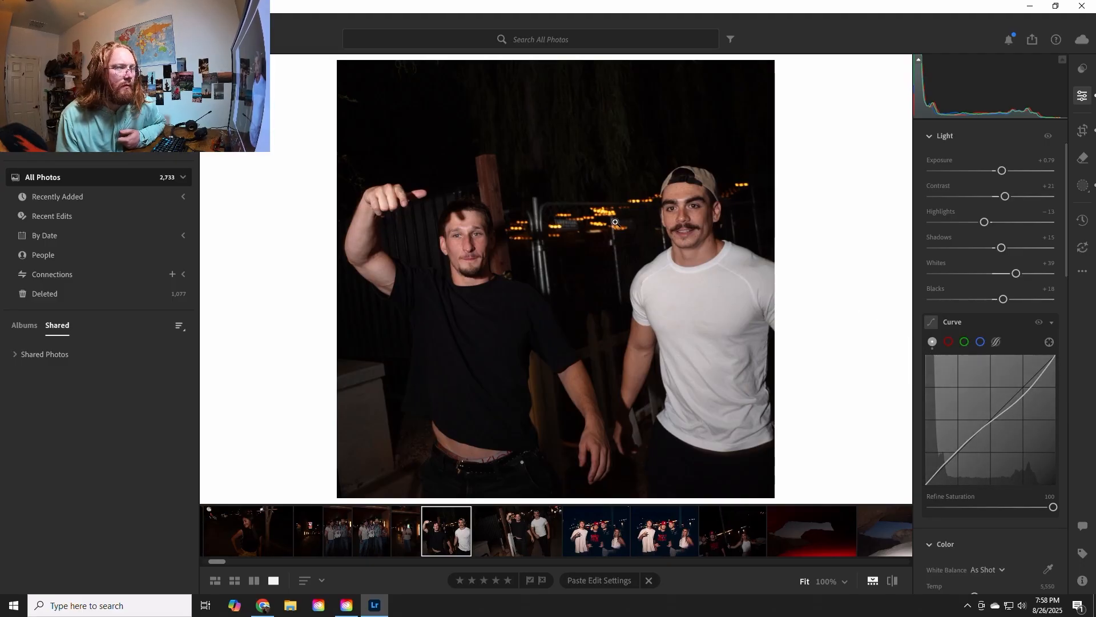
- Add a midtone point to the blue curve and nudge its black point slightly inward
{"action": "left_click", "coordinate": [979, 345]}
{"action": "left_click", "coordinate": [994, 417]}
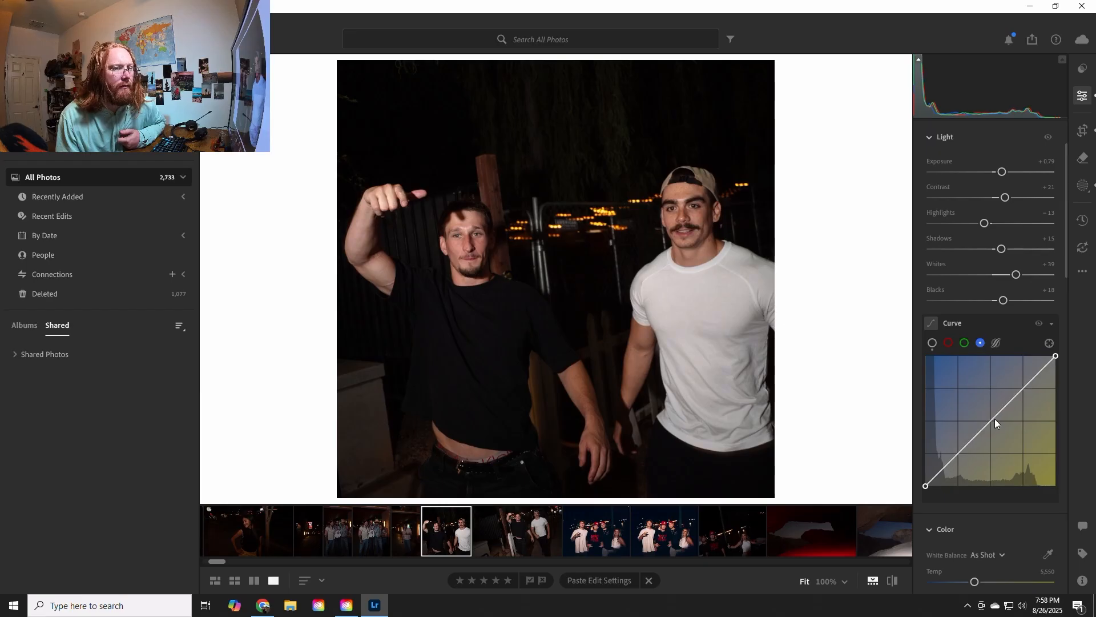
{"action": "double_click", "coordinate": [995, 419]}
{"action": "left_click", "coordinate": [994, 418]}
{"action": "left_click_drag", "start_coordinate": [925, 484], "coordinate": [927, 487]}
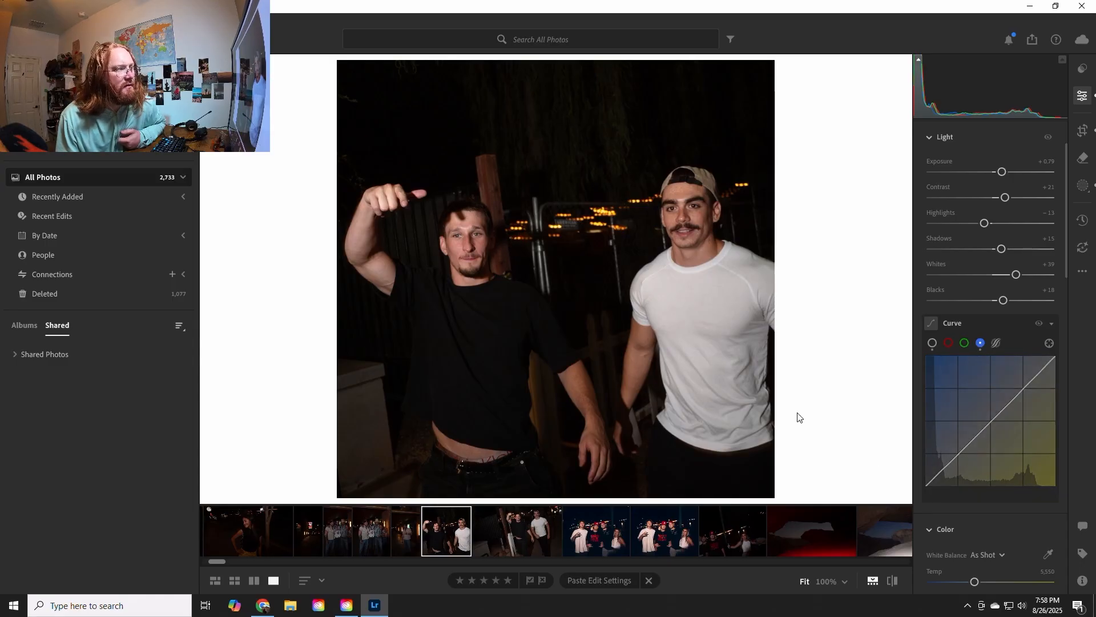
- Set the photo's white balance Temp to 5,457, Saturation to +5 and Vibrance to +20
{"action": "mouse_move", "coordinate": [1033, 371]}
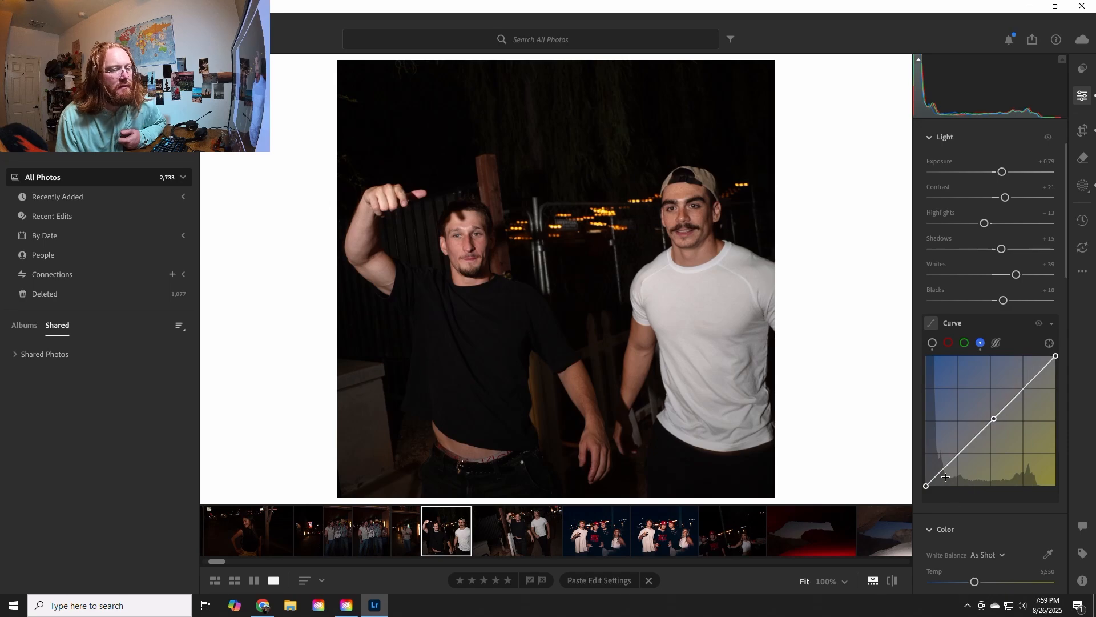
{"action": "scroll", "coordinate": [922, 520], "scroll_direction": "down", "scroll_amount": 2}
{"action": "scroll", "coordinate": [919, 506], "scroll_direction": "down", "scroll_amount": 2}
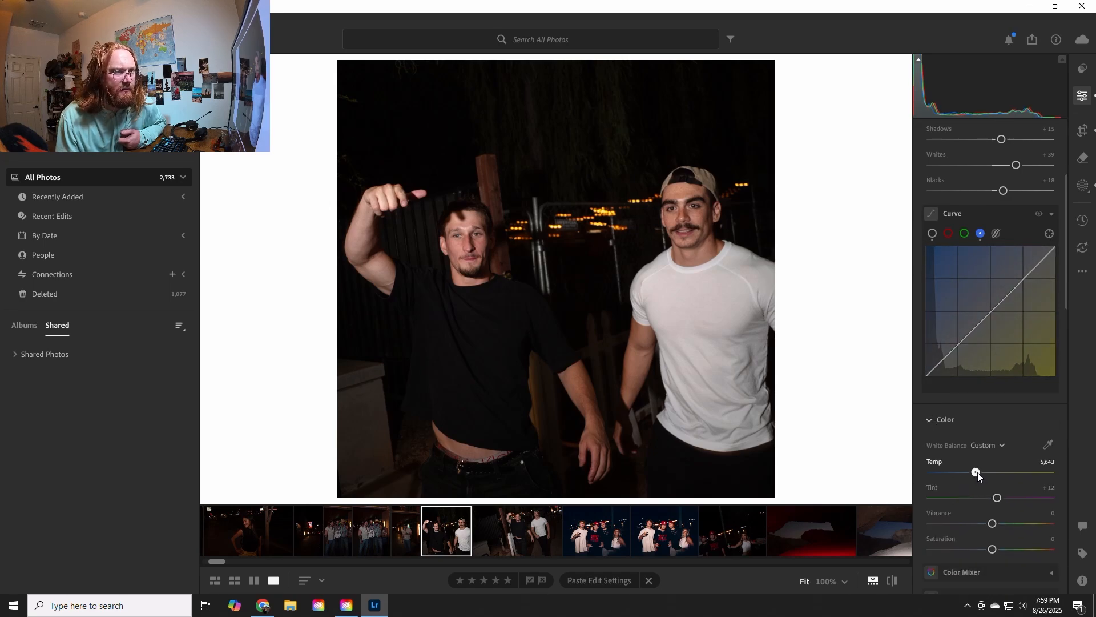
{"action": "left_click_drag", "start_coordinate": [978, 471], "coordinate": [975, 473]}
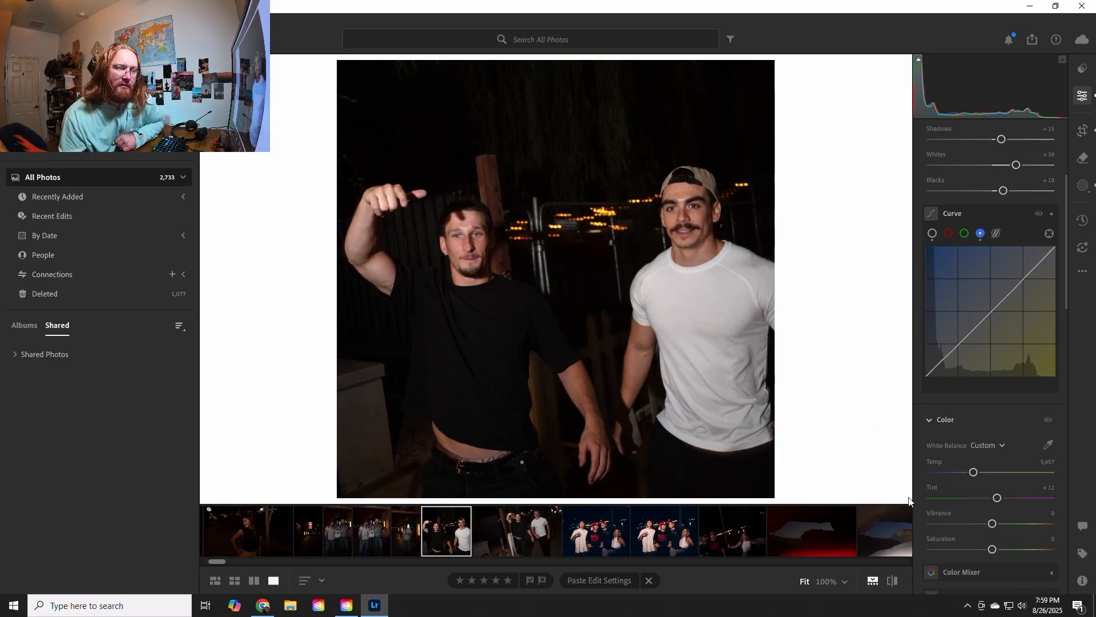
{"action": "scroll", "coordinate": [922, 547], "scroll_direction": "down", "scroll_amount": 2}
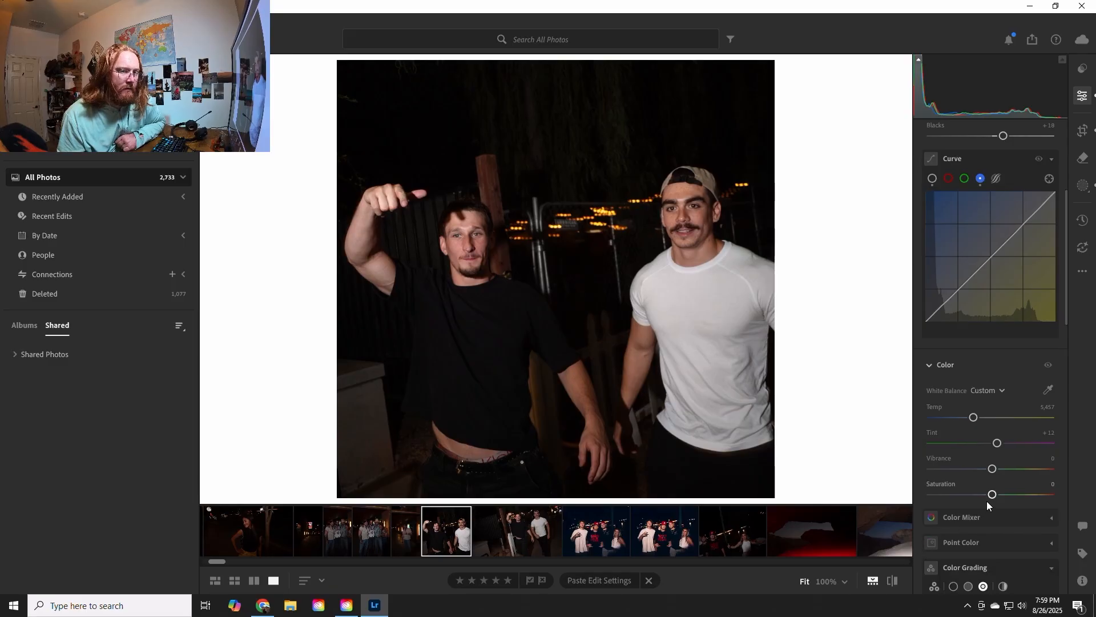
{"action": "left_click_drag", "start_coordinate": [998, 497], "coordinate": [998, 498]}
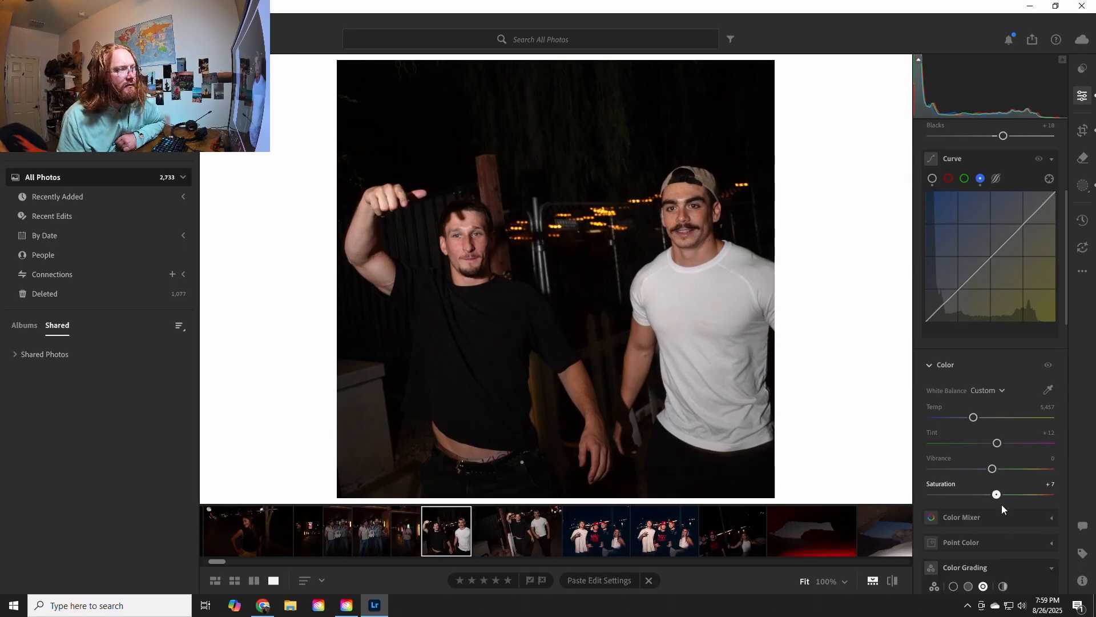
{"action": "left_click_drag", "start_coordinate": [1001, 505], "coordinate": [1000, 505]}
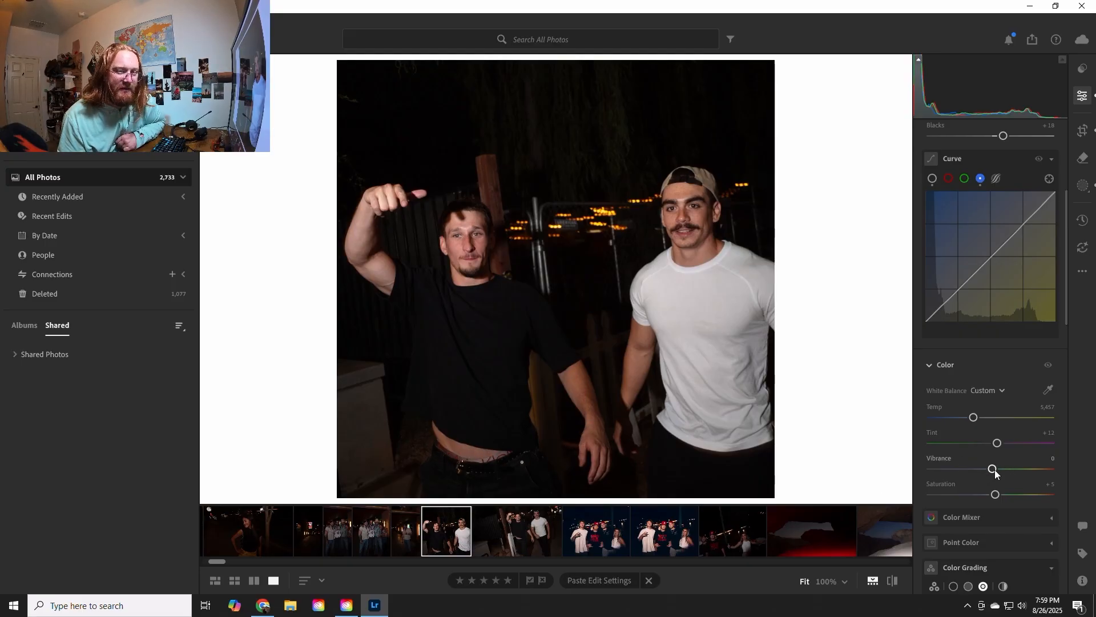
{"action": "mouse_move", "coordinate": [995, 469]}
{"action": "left_mouse_down"}
{"action": "mouse_move", "coordinate": [1044, 474]}
{"action": "mouse_move", "coordinate": [964, 472]}
{"action": "mouse_move", "coordinate": [1009, 477]}
{"action": "mouse_move", "coordinate": [1003, 470]}
{"action": "left_mouse_up"}
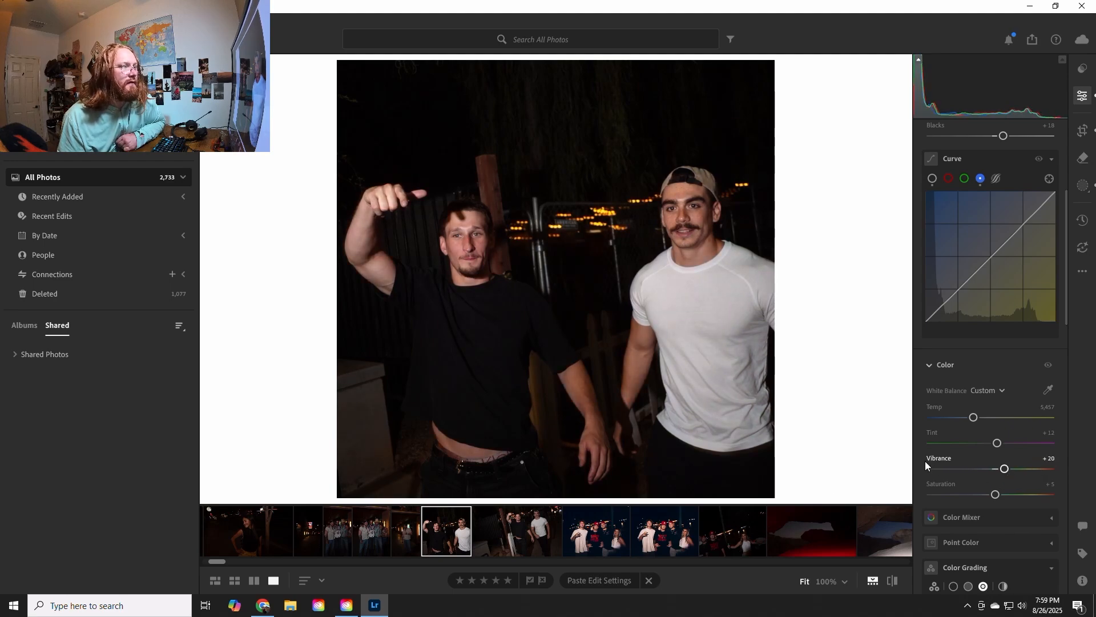
- Set the photo's Sharpening to 100 with Masking at 55
{"action": "scroll", "coordinate": [916, 440], "scroll_direction": "down", "scroll_amount": 3}
{"action": "scroll", "coordinate": [915, 445], "scroll_direction": "down", "scroll_amount": 10}
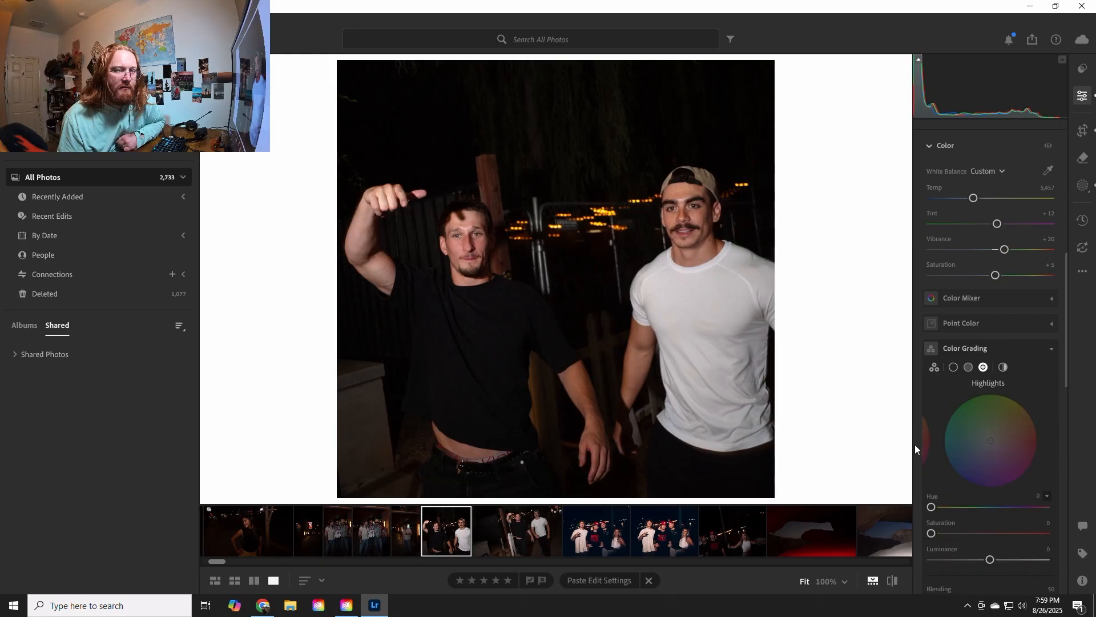
{"action": "scroll", "coordinate": [914, 444], "scroll_direction": "down", "scroll_amount": 4}
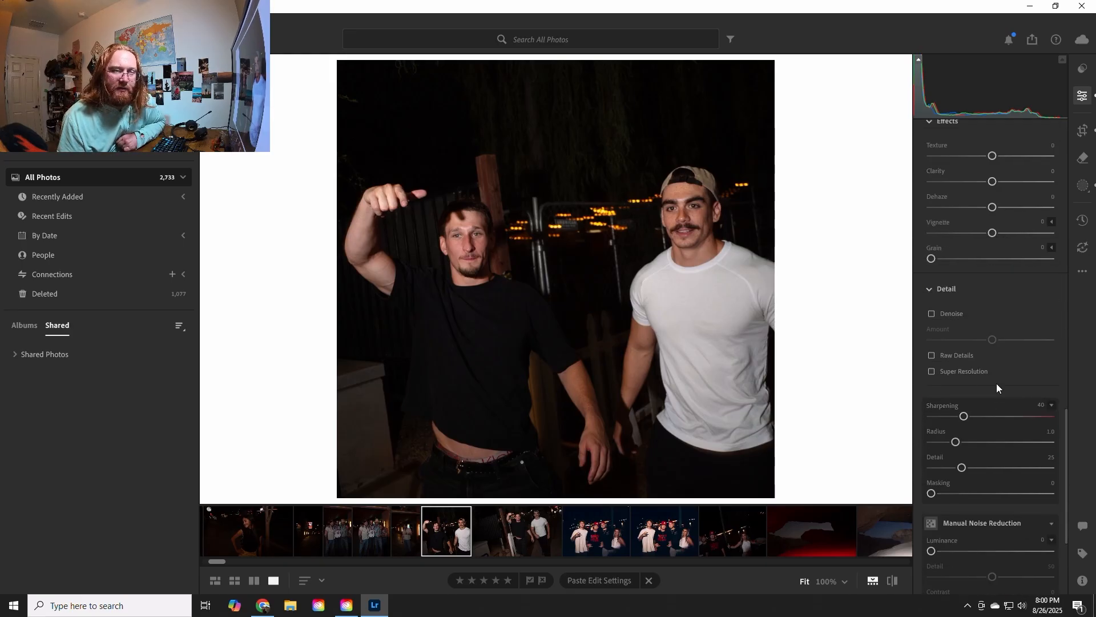
{"action": "left_click_drag", "start_coordinate": [982, 417], "coordinate": [999, 414]}
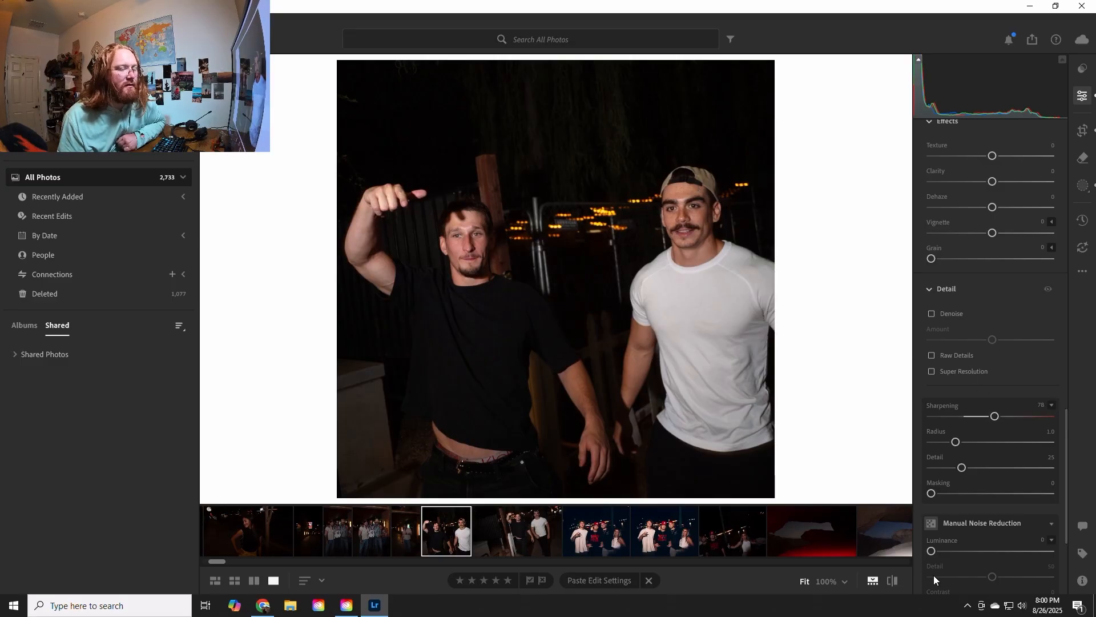
{"action": "mouse_move", "coordinate": [1017, 419]}
{"action": "left_mouse_down"}
{"action": "mouse_move", "coordinate": [1027, 424]}
{"action": "mouse_move", "coordinate": [1018, 435]}
{"action": "left_mouse_up"}
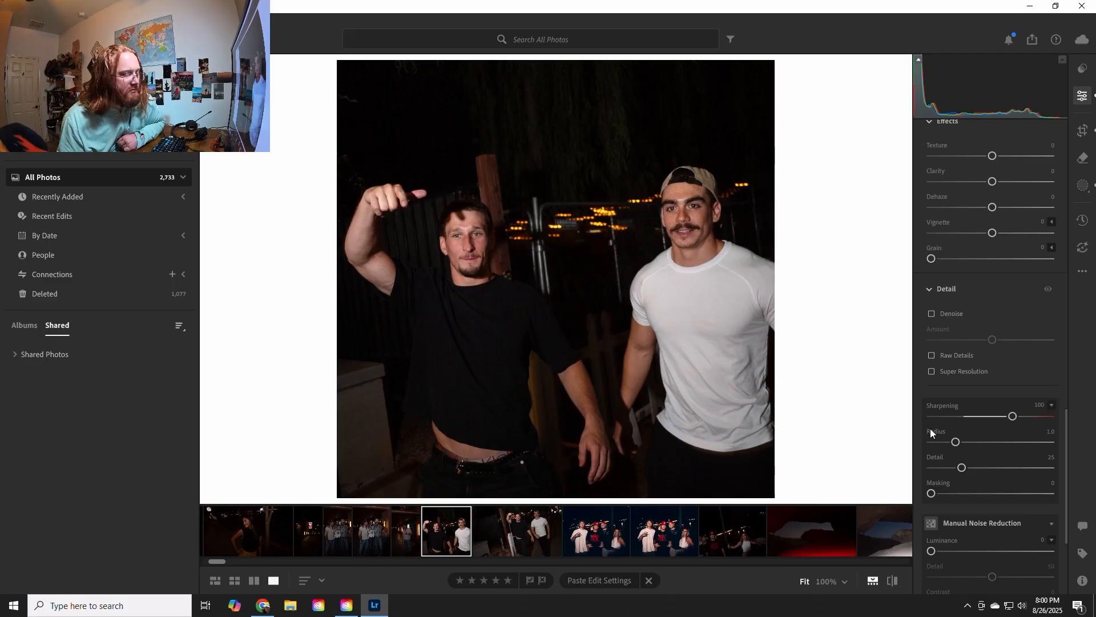
{"action": "left_click_drag", "start_coordinate": [934, 494], "coordinate": [1000, 497]}
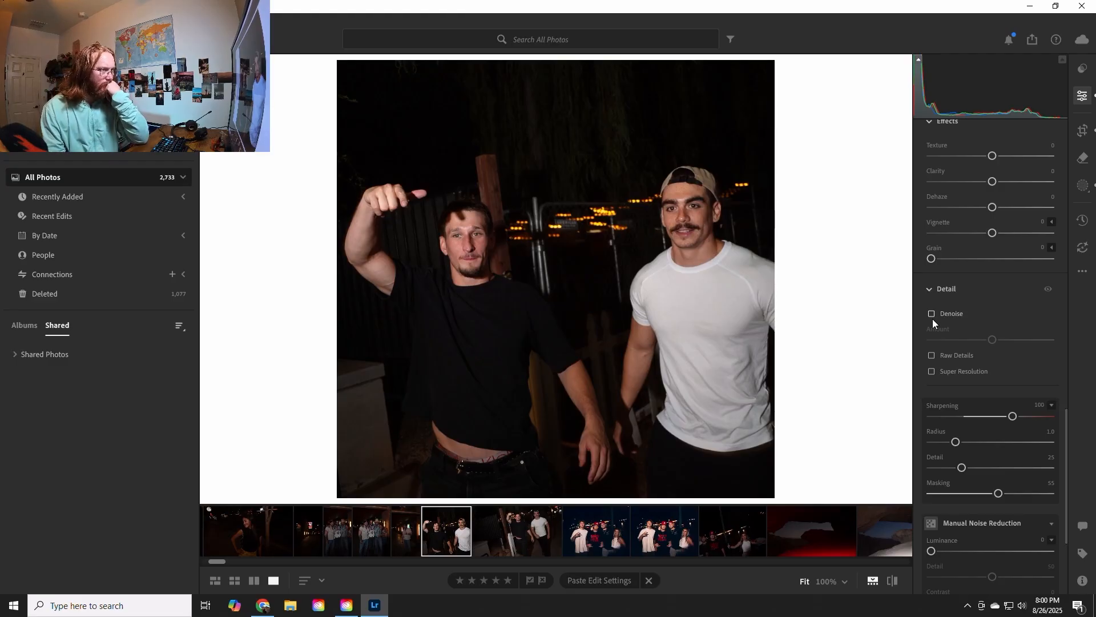
- Sample the iris color of the man in the black shirt with the Point Color eyedropper
{"action": "left_click", "coordinate": [475, 240]}
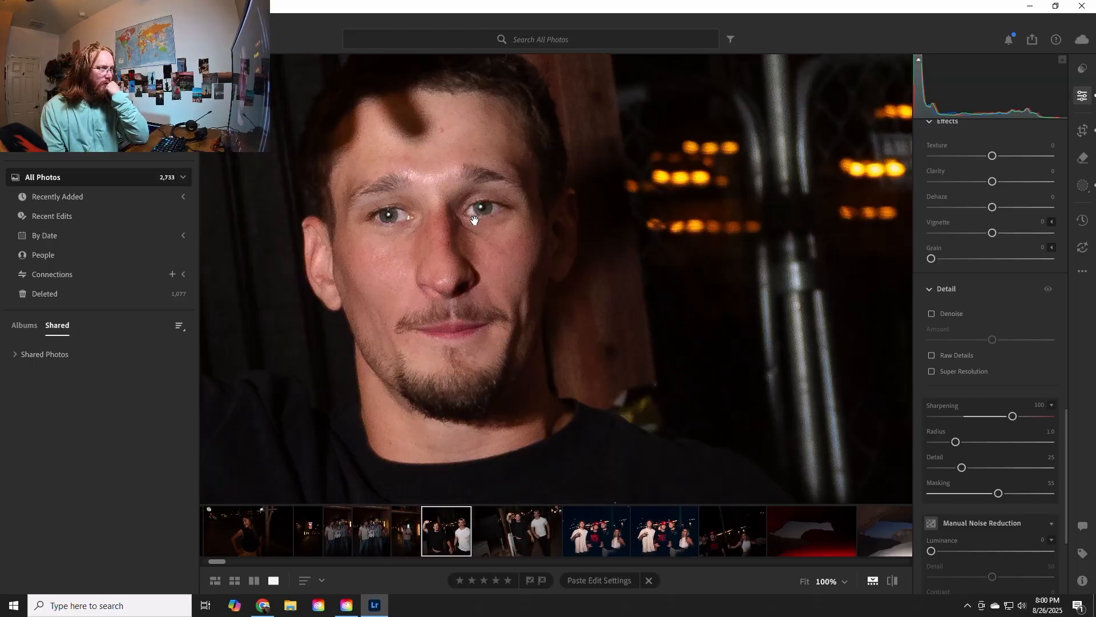
{"action": "left_click_drag", "start_coordinate": [768, 221], "coordinate": [693, 213]}
{"action": "left_click_drag", "start_coordinate": [360, 203], "coordinate": [416, 236]}
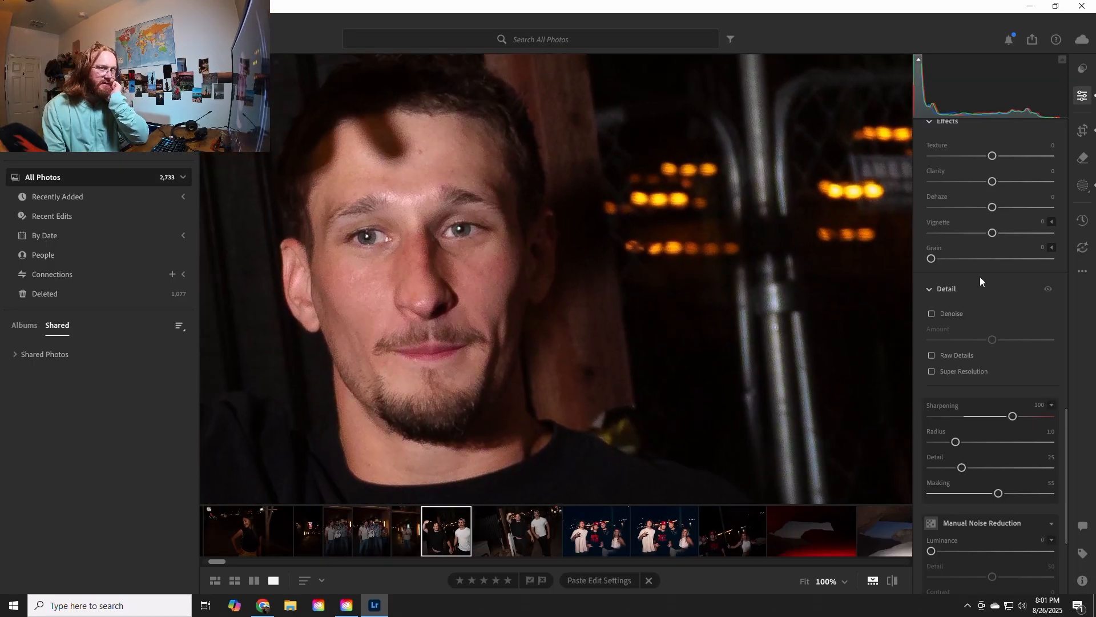
{"action": "scroll", "coordinate": [938, 284], "scroll_direction": "up", "scroll_amount": 5}
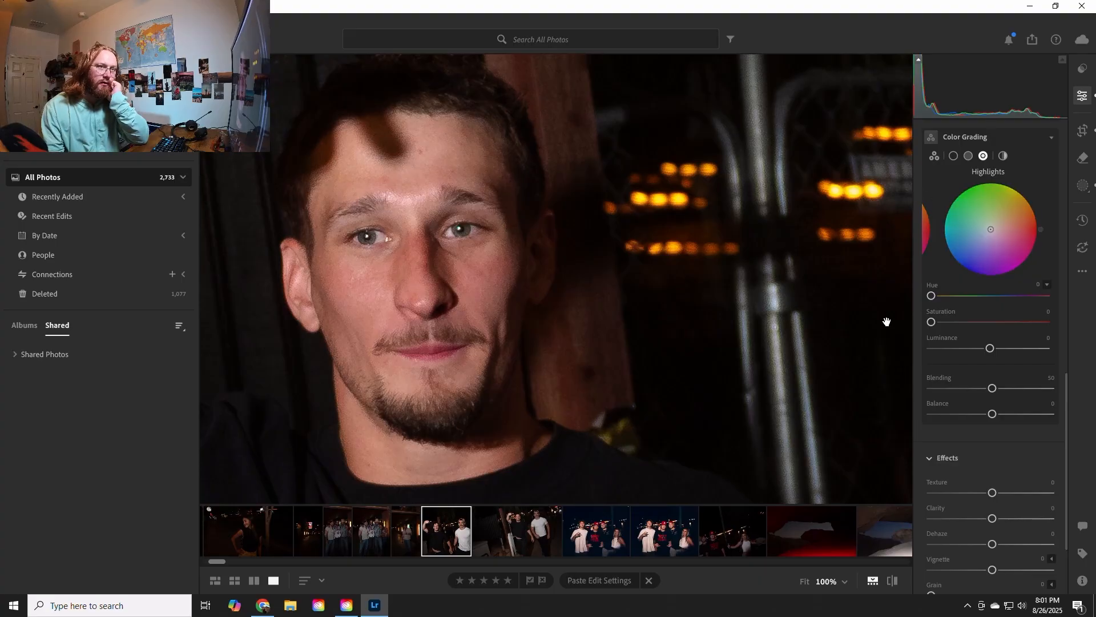
{"action": "scroll", "coordinate": [915, 136], "scroll_direction": "up", "scroll_amount": 2}
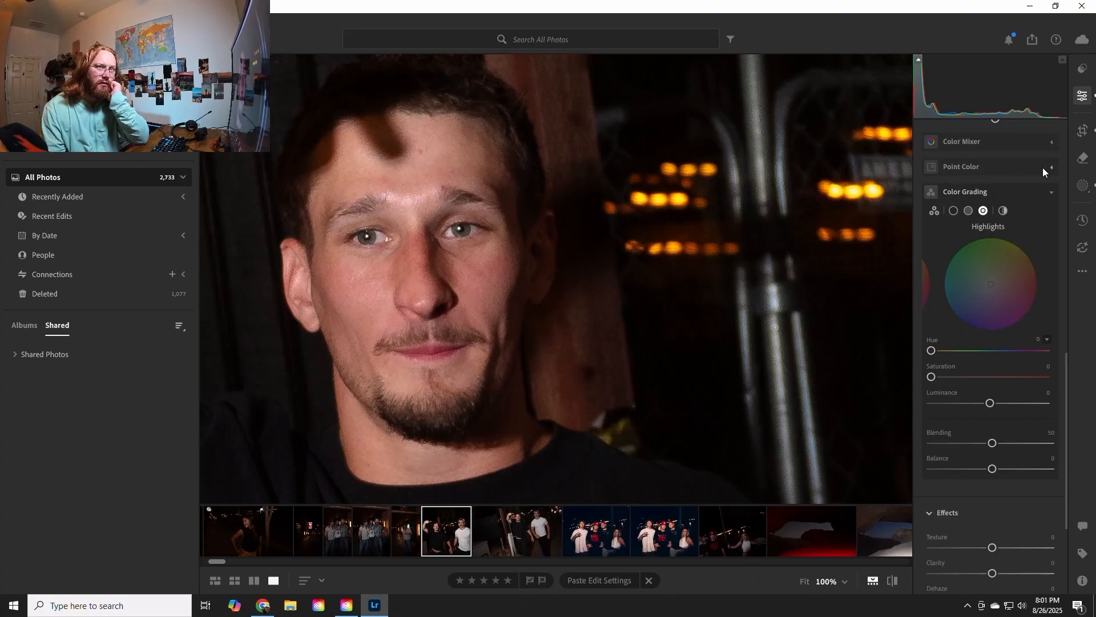
{"action": "left_click", "coordinate": [1042, 167]}
{"action": "left_click", "coordinate": [931, 131]}
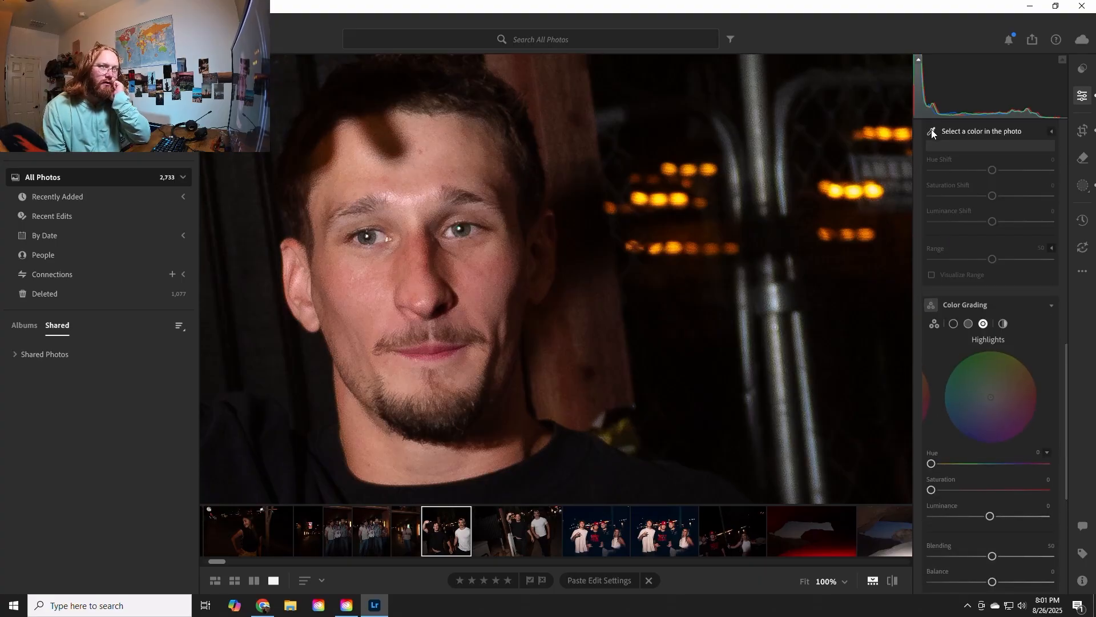
{"action": "left_click", "coordinate": [465, 229]}
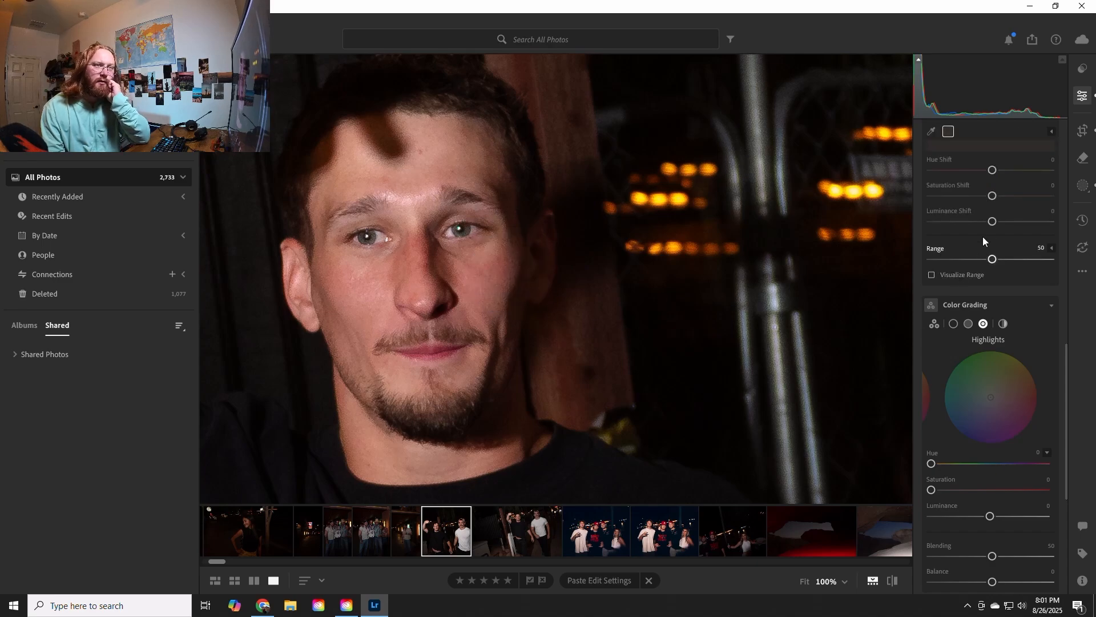
- Try raising the sampled eye color's Luminance Shift, reset it, and try resampling the same iris
{"action": "mouse_move", "coordinate": [993, 221]}
{"action": "left_mouse_down"}
{"action": "mouse_move", "coordinate": [1047, 219]}
{"action": "mouse_move", "coordinate": [988, 220]}
{"action": "mouse_move", "coordinate": [1008, 223]}
{"action": "left_mouse_up"}
{"action": "double_click", "coordinate": [1003, 220]}
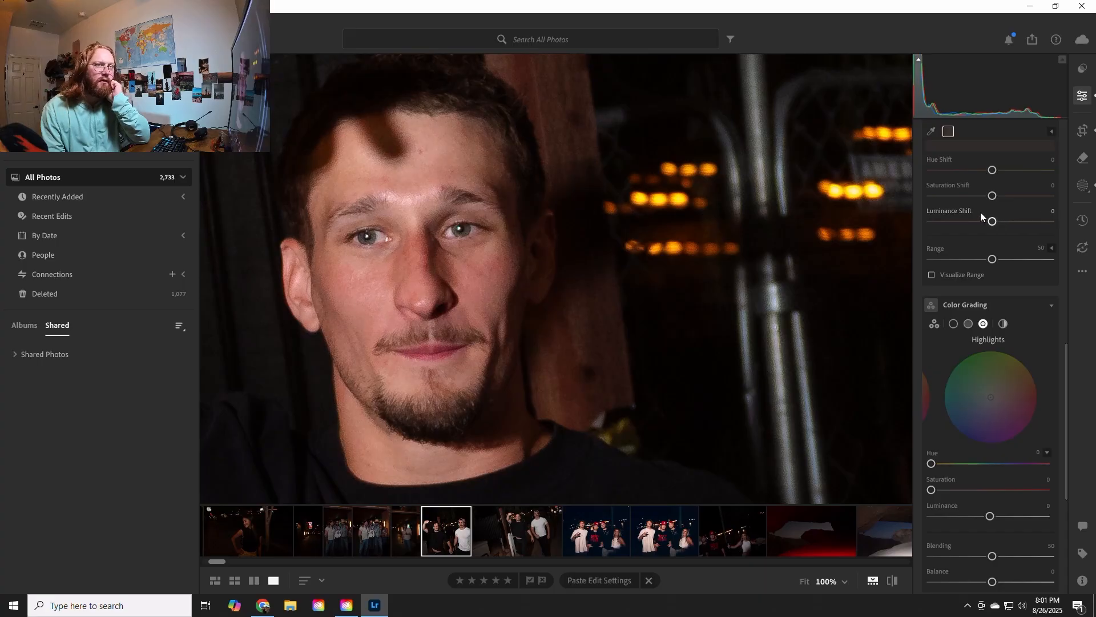
{"action": "left_click", "coordinate": [931, 132]}
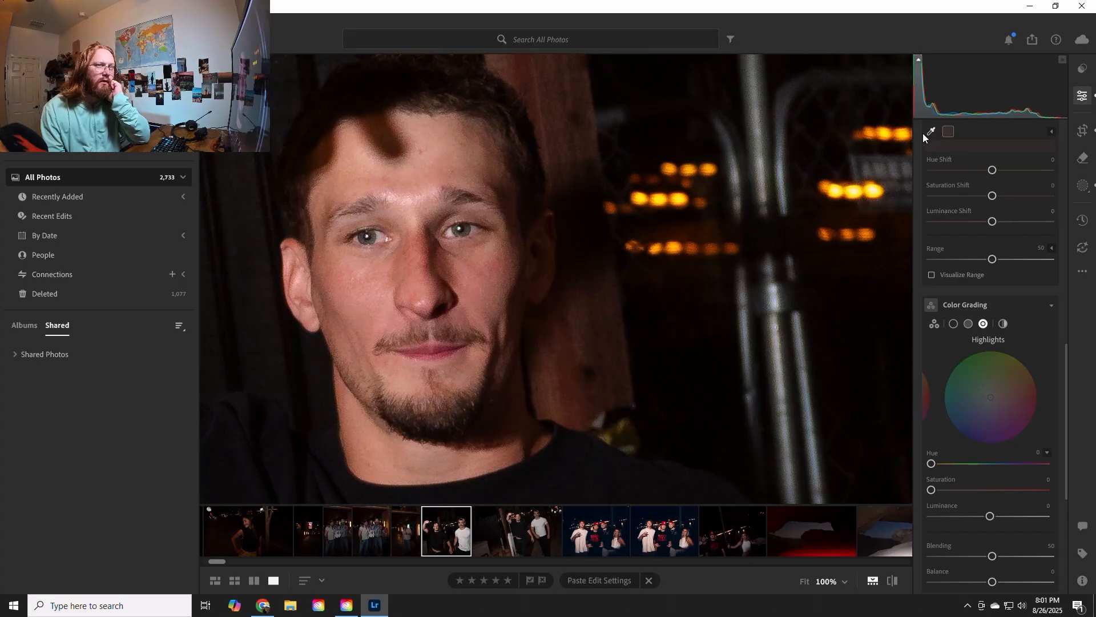
{"action": "left_click", "coordinate": [466, 229]}
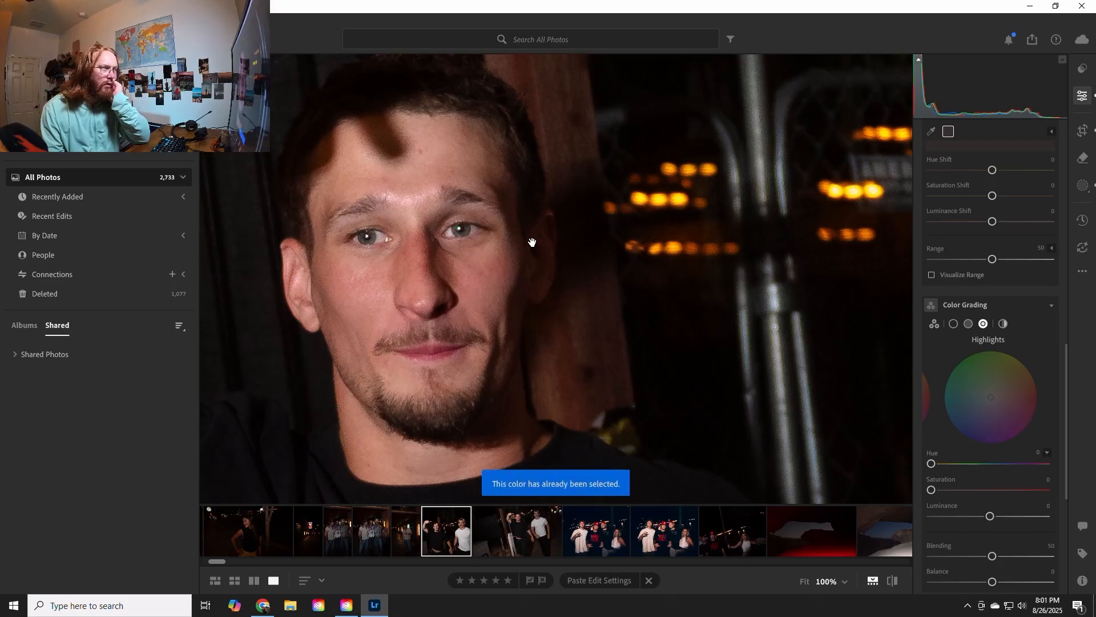
{"action": "left_click", "coordinate": [930, 133]}
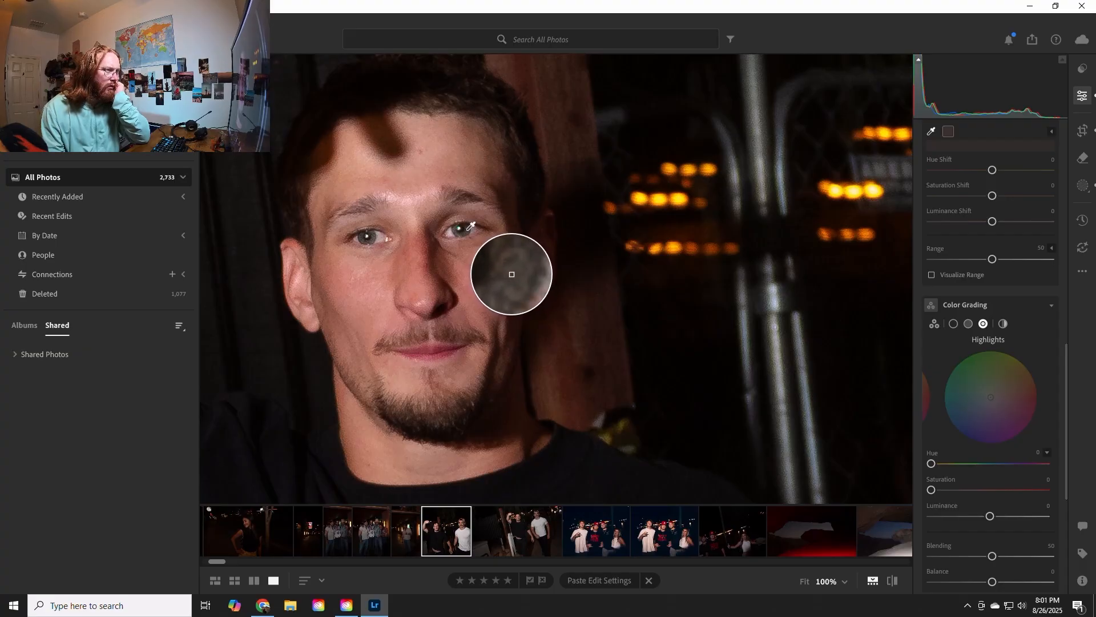
{"action": "left_click", "coordinate": [469, 229]}
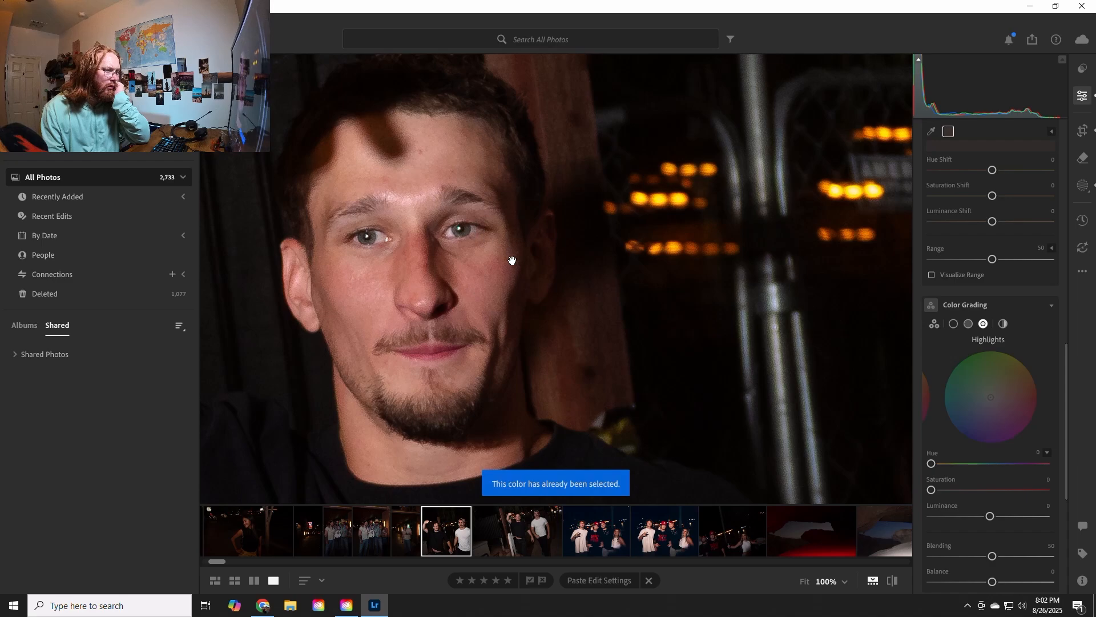
- Sample the iris color of the same man's other eye and set its Luminance Shift to +54
{"action": "left_click", "coordinate": [931, 131]}
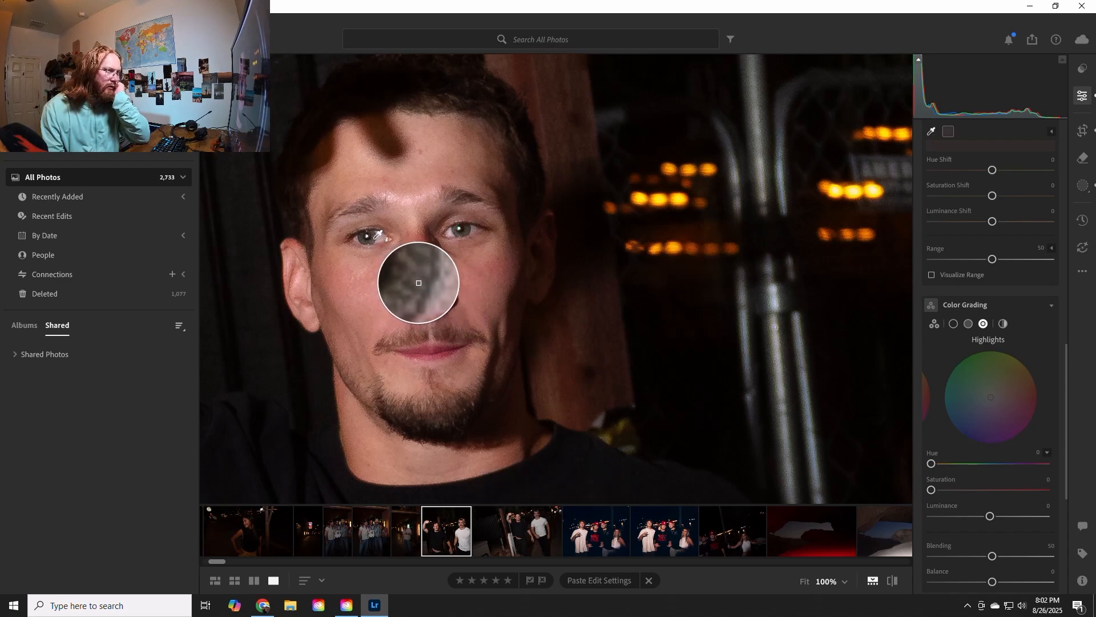
{"action": "left_click", "coordinate": [372, 237]}
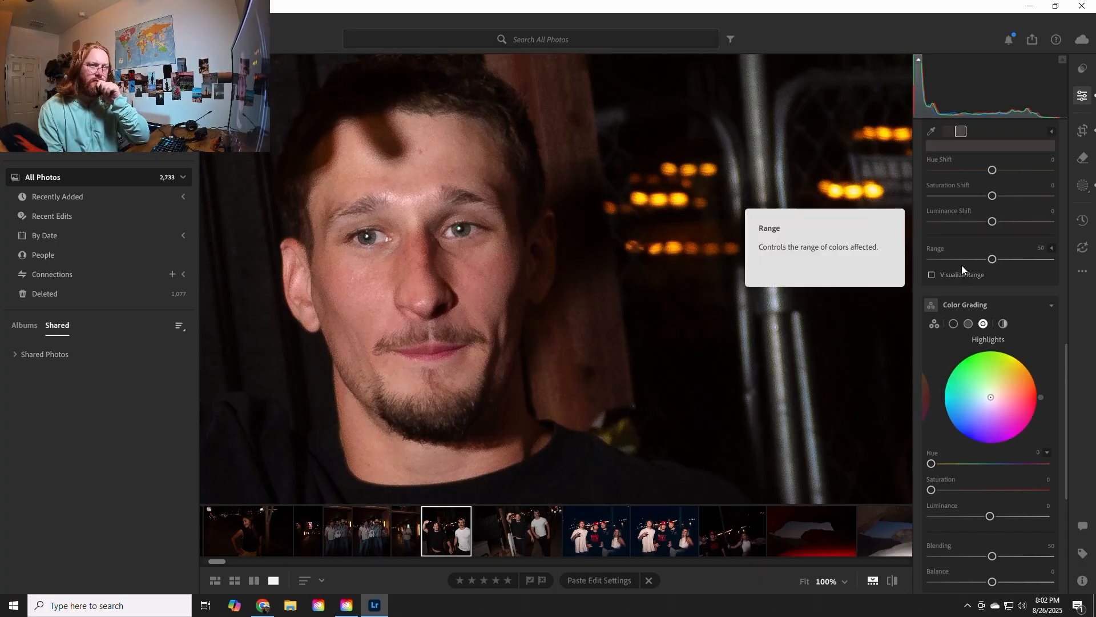
{"action": "left_click_drag", "start_coordinate": [997, 219], "coordinate": [1029, 216]}
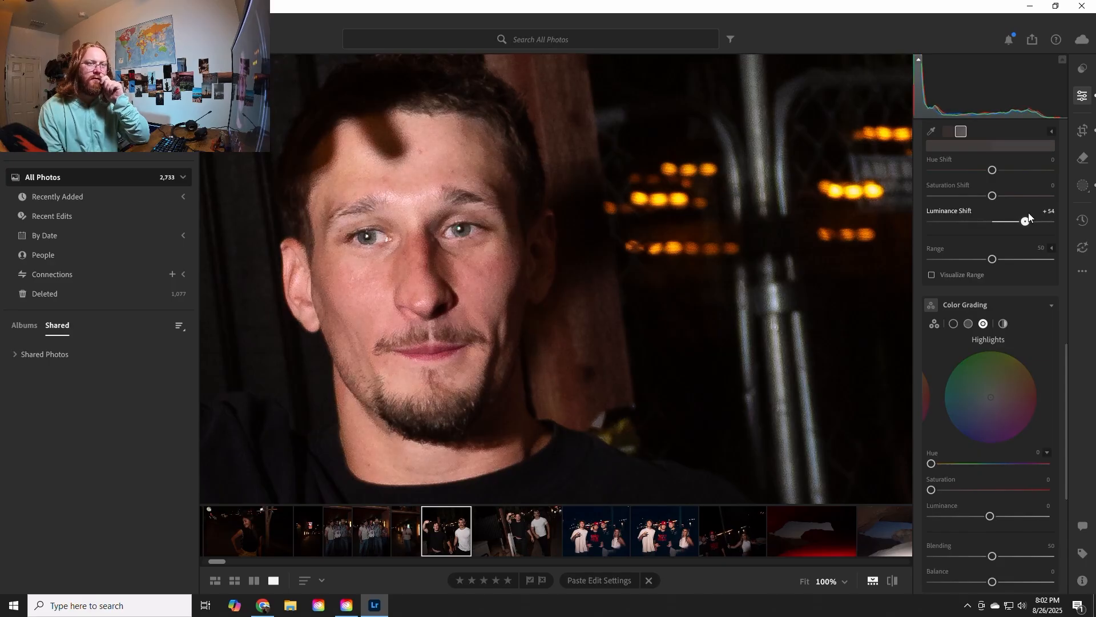
- Narrow the second sampled eye color's Range to 6, checking the affected area with Visualize Range
{"action": "left_click", "coordinate": [932, 274]}
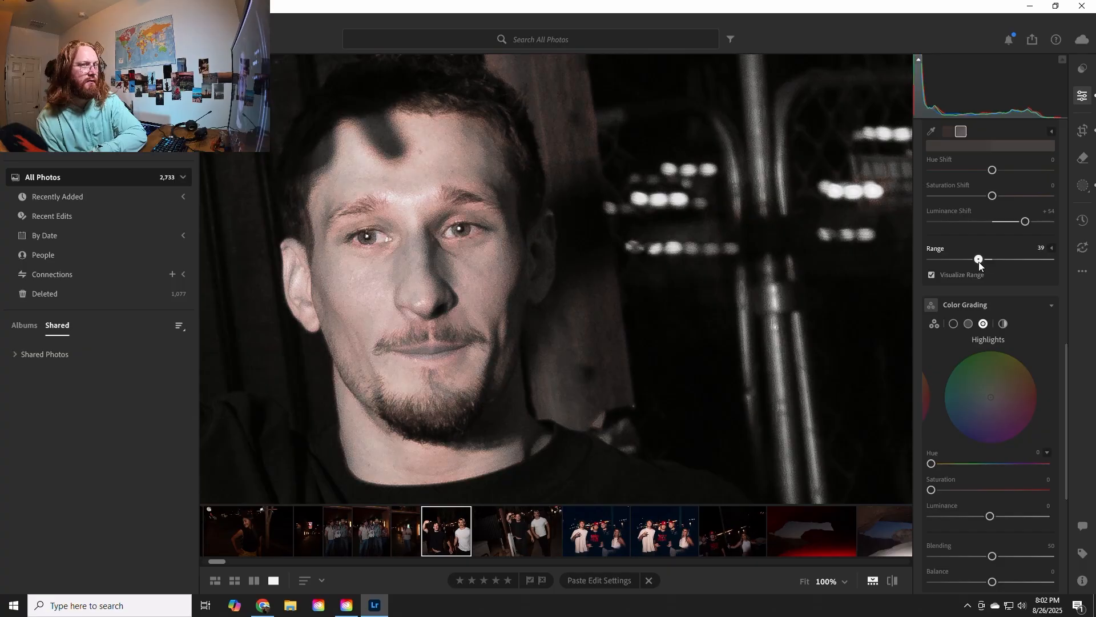
{"action": "left_click_drag", "start_coordinate": [936, 264], "coordinate": [872, 268]}
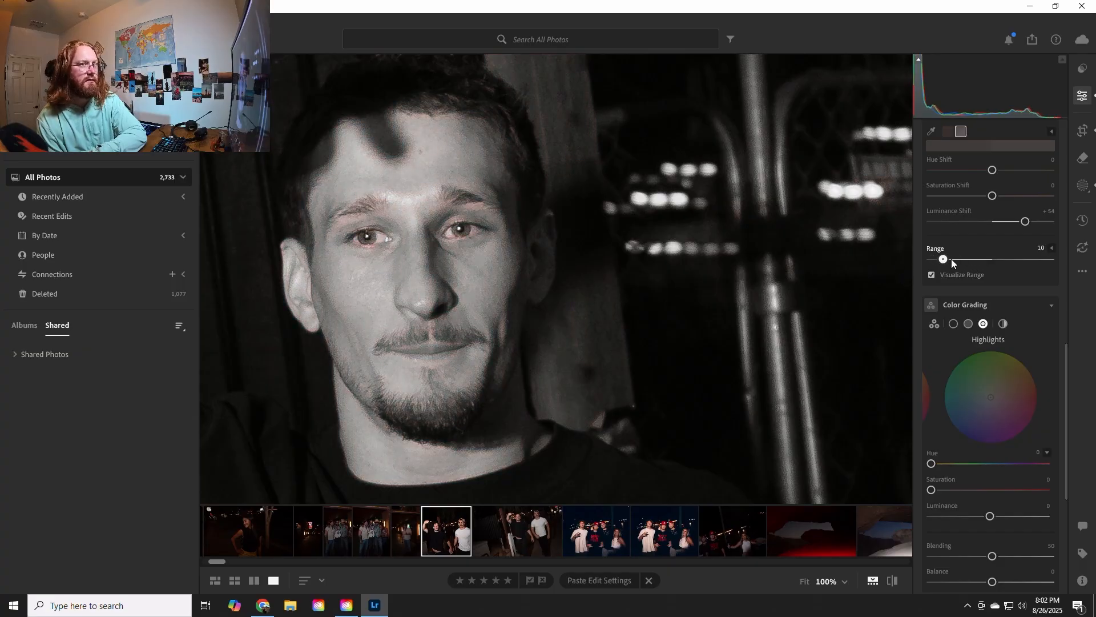
{"action": "left_click_drag", "start_coordinate": [952, 258], "coordinate": [991, 257]}
{"action": "left_click", "coordinate": [932, 273]}
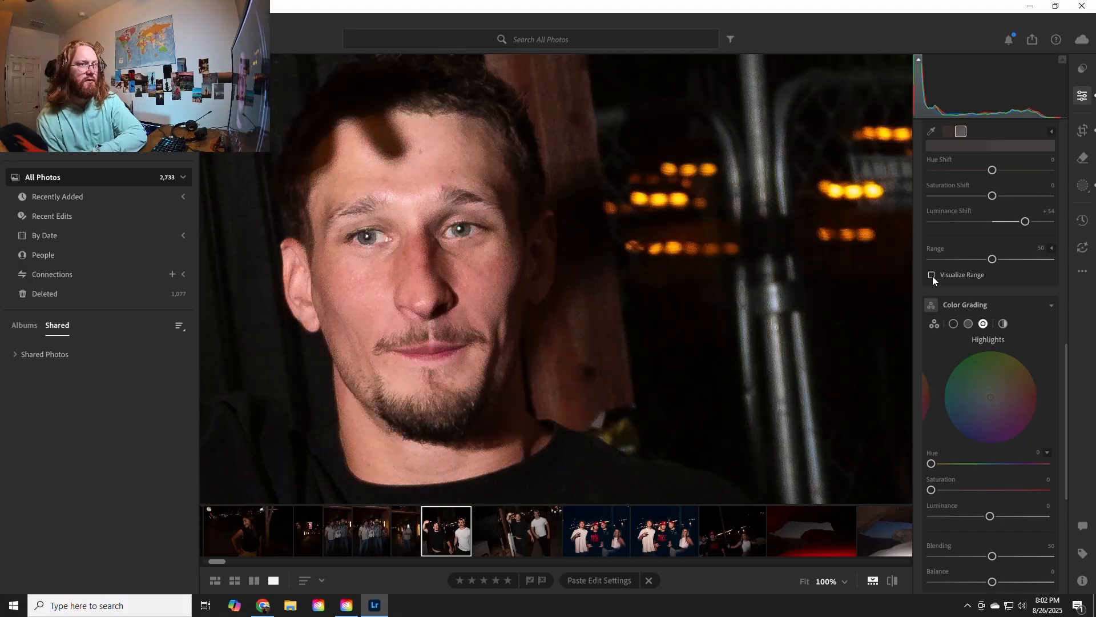
{"action": "left_click", "coordinate": [930, 275]}
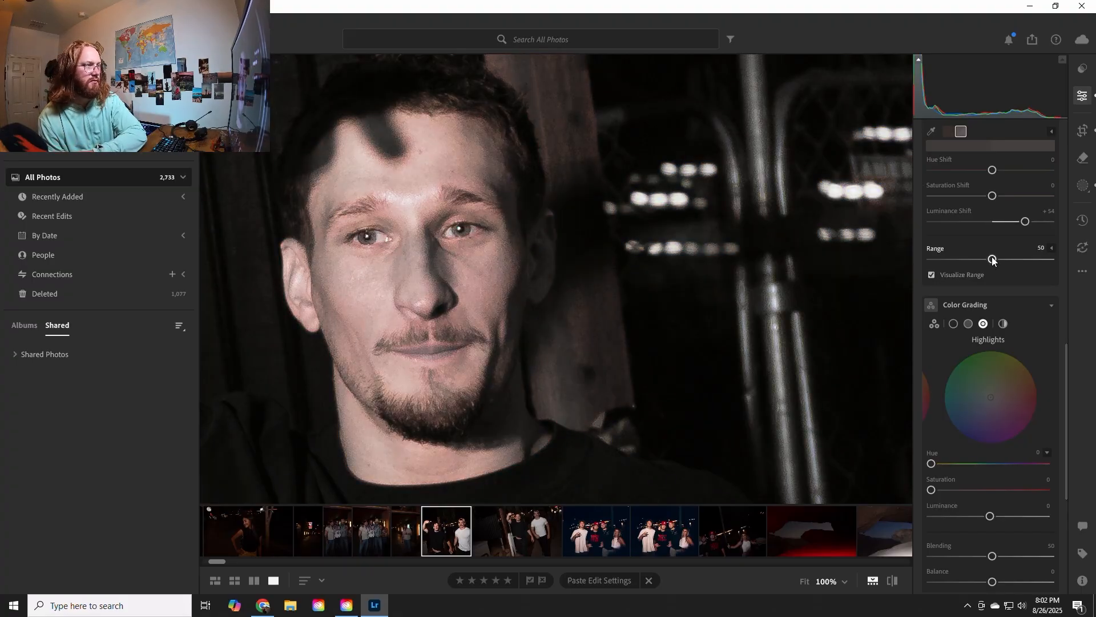
{"action": "left_click_drag", "start_coordinate": [987, 259], "coordinate": [956, 262]}
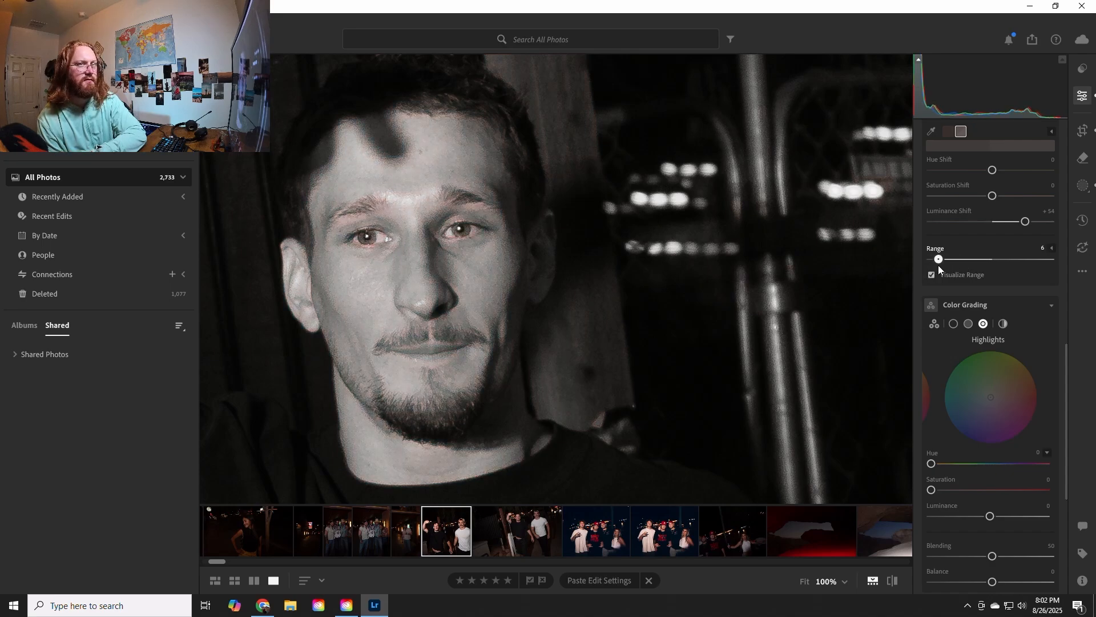
{"action": "left_click", "coordinate": [934, 271]}
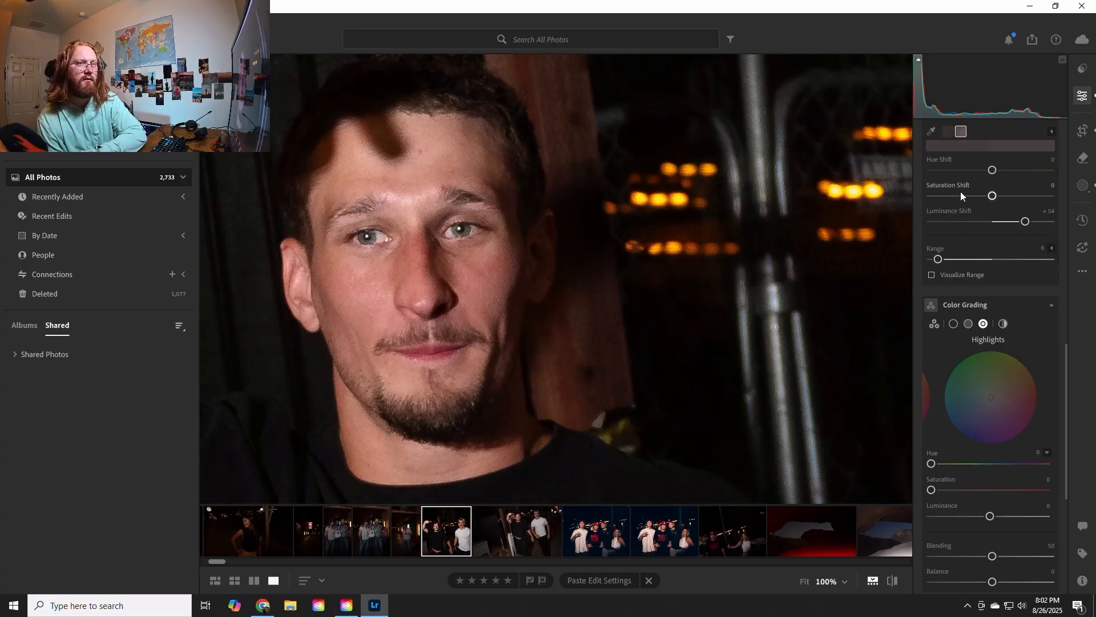
- Set the second sampled eye color's Saturation Shift to +17 and Luminance Shift to +23
{"action": "left_click_drag", "start_coordinate": [993, 197], "coordinate": [1009, 195]}
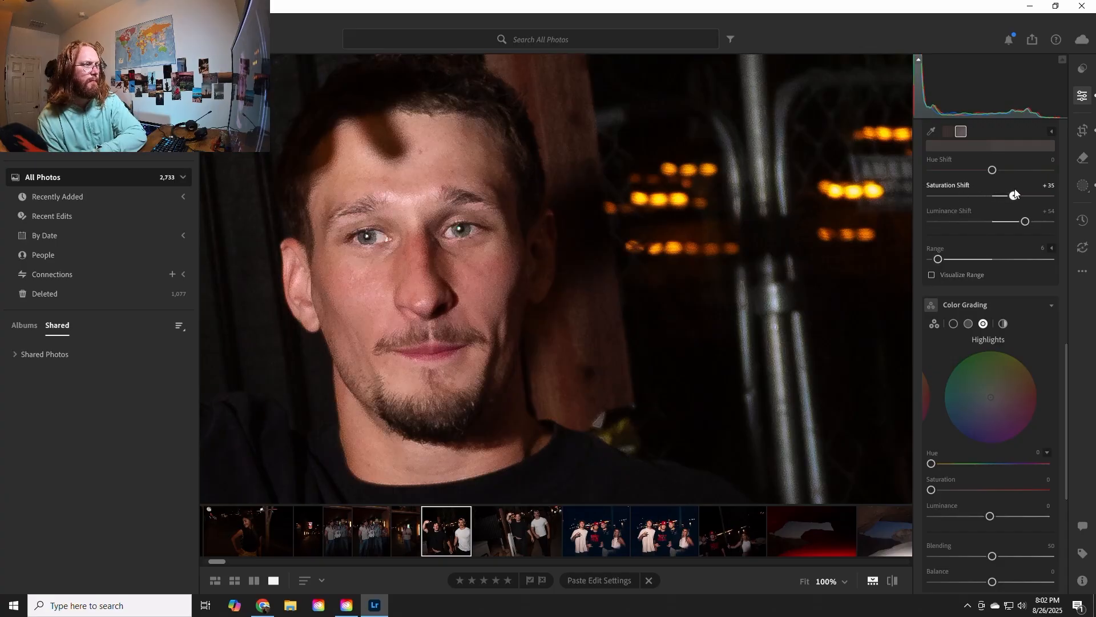
{"action": "double_click", "coordinate": [1052, 195]}
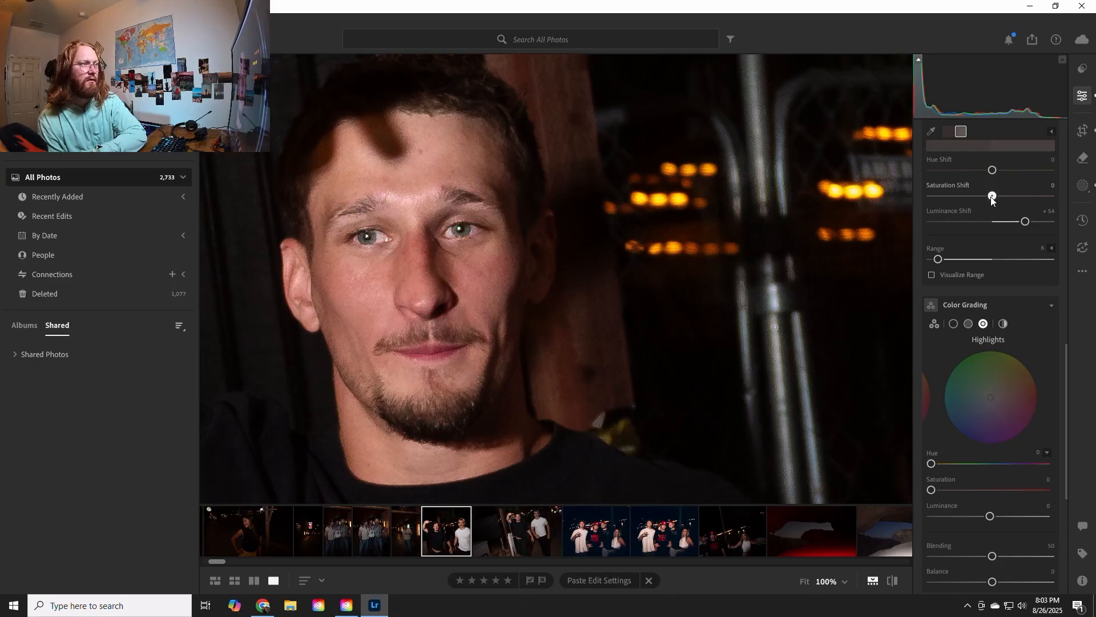
{"action": "left_click_drag", "start_coordinate": [992, 197], "coordinate": [1013, 225]}
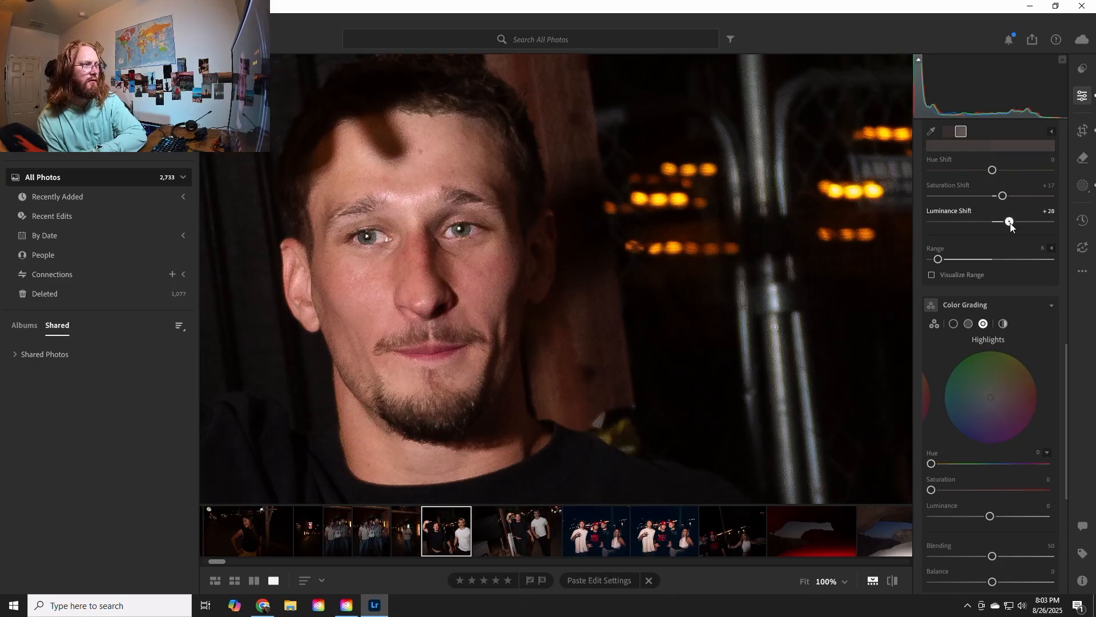
{"action": "left_click", "coordinate": [522, 268]}
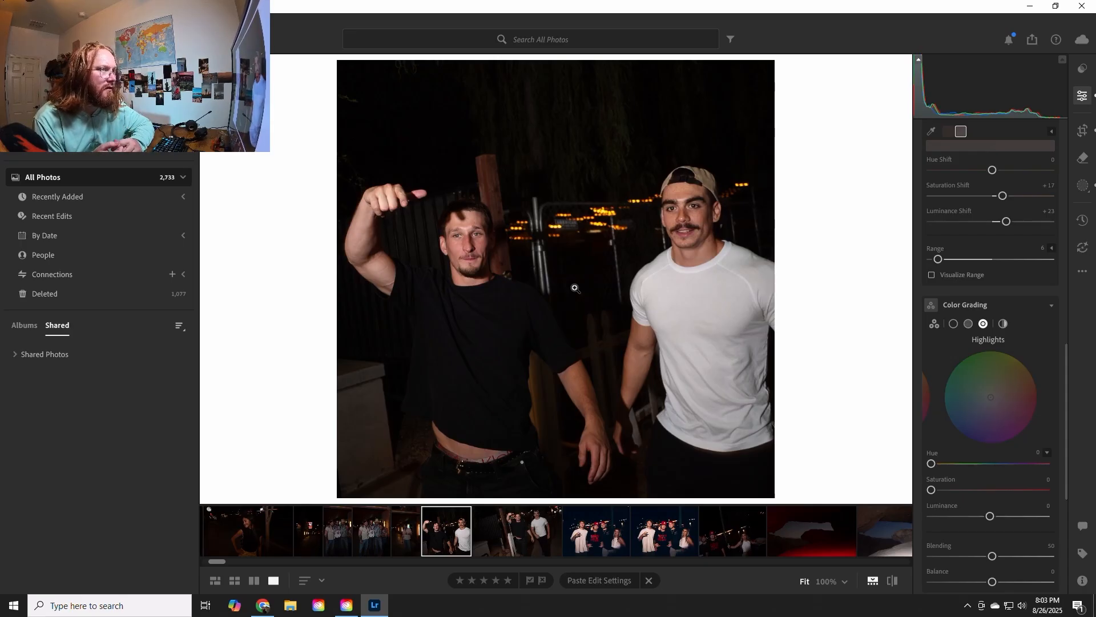
- Sample the eye color of the man in the cap for Point Color, try a Luminance Shift and reset it
{"action": "left_click", "coordinate": [690, 211]}
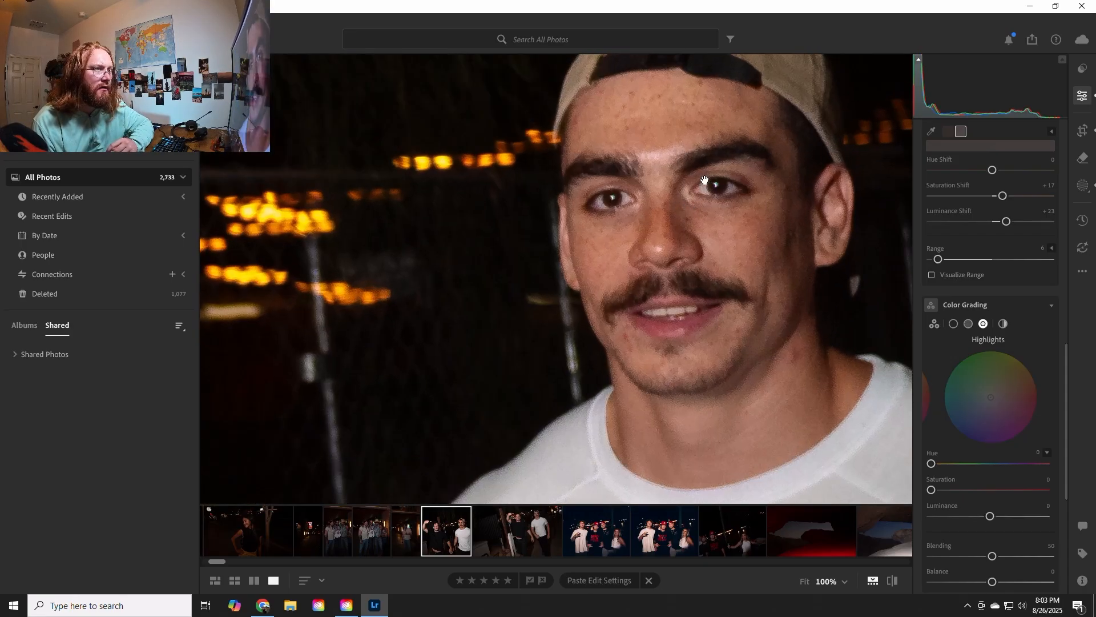
{"action": "left_click", "coordinate": [931, 131]}
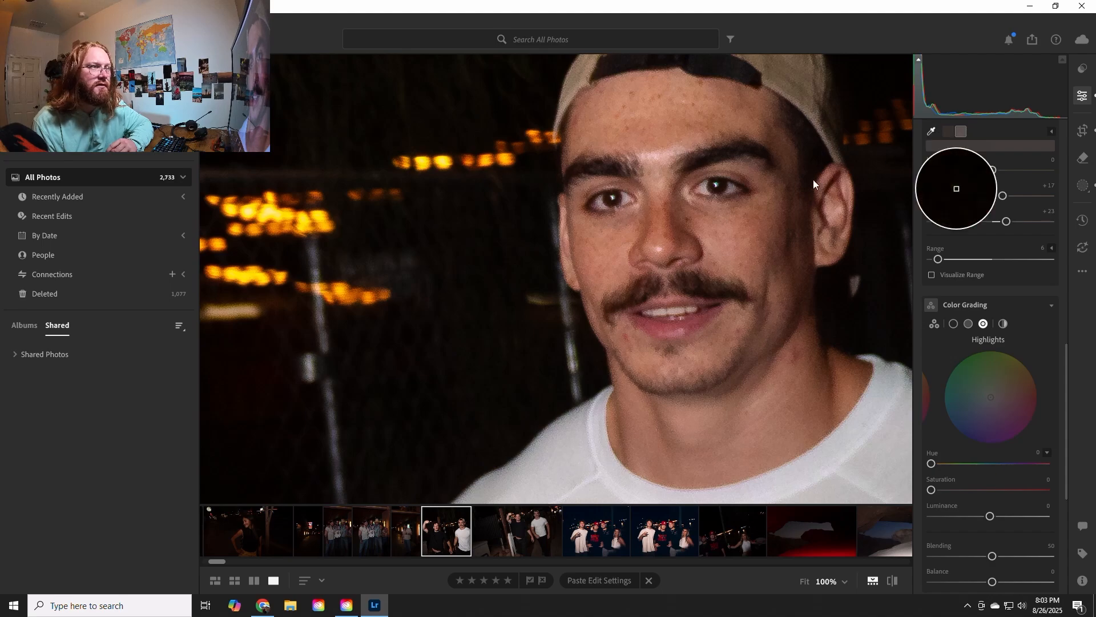
{"action": "left_click", "coordinate": [726, 187]}
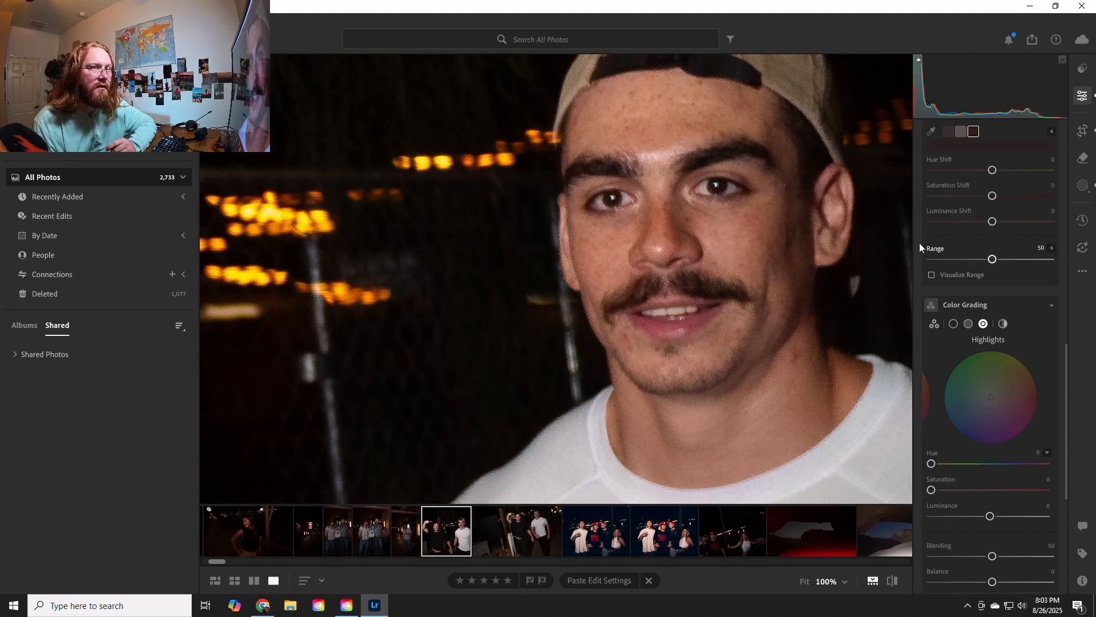
{"action": "left_click_drag", "start_coordinate": [993, 224], "coordinate": [1009, 224]}
{"action": "double_click", "coordinate": [1007, 222]}
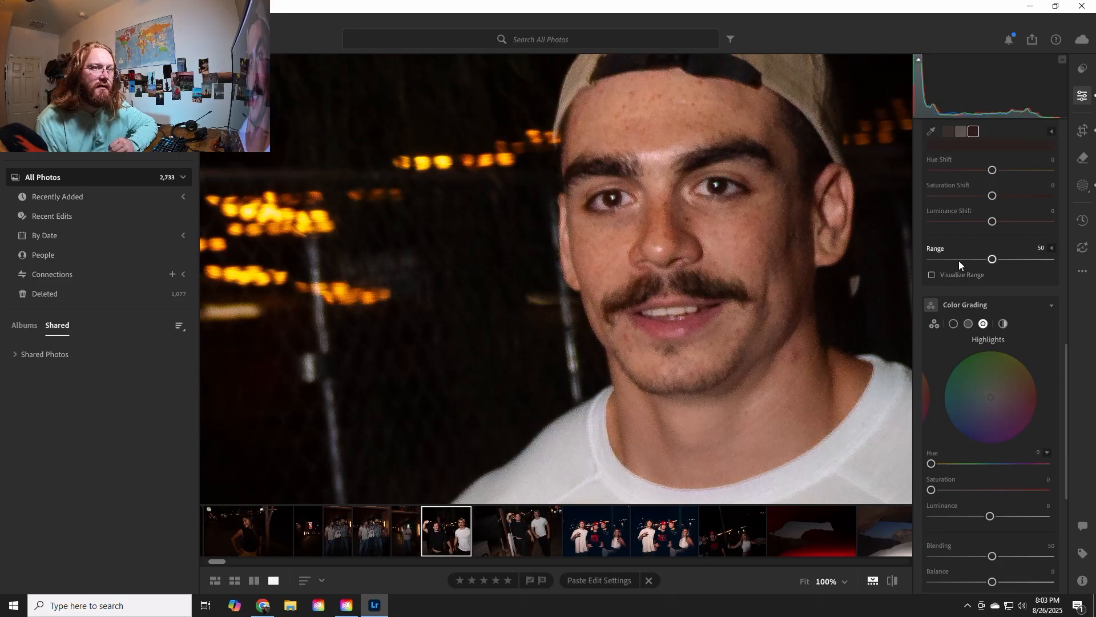
- Using Visualize Range, set the capped man's eye color to Range 11, Luminance Shift +10 and Saturation Shift +4
{"action": "left_click", "coordinate": [931, 276]}
{"action": "left_click_drag", "start_coordinate": [991, 260], "coordinate": [943, 265]}
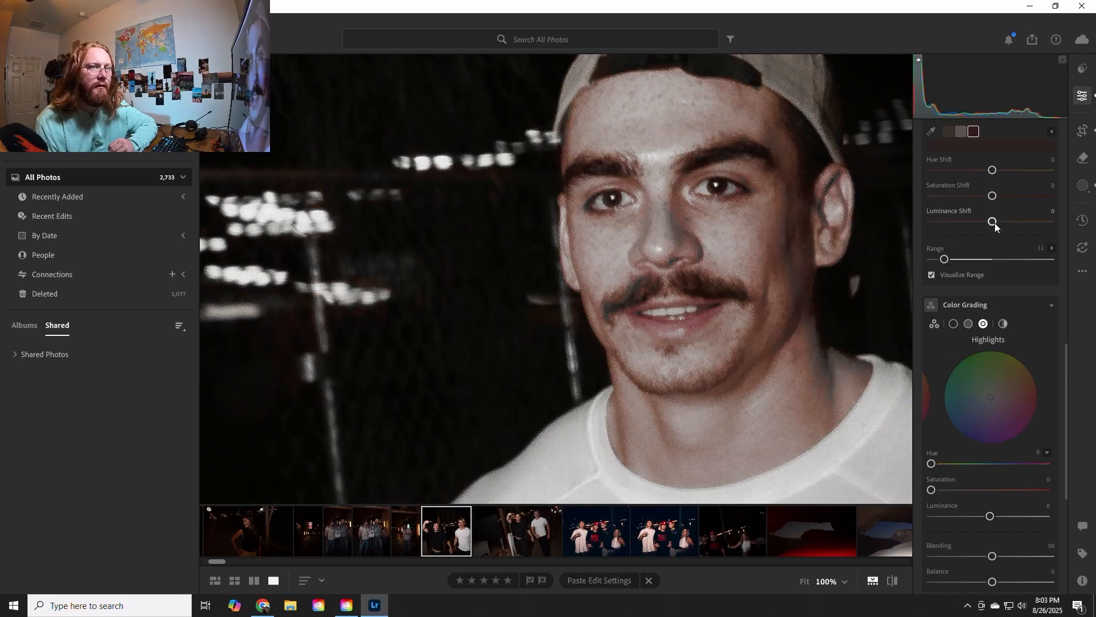
{"action": "mouse_move", "coordinate": [994, 221]}
{"action": "left_mouse_down"}
{"action": "mouse_move", "coordinate": [1005, 223]}
{"action": "mouse_move", "coordinate": [997, 199]}
{"action": "left_mouse_up"}
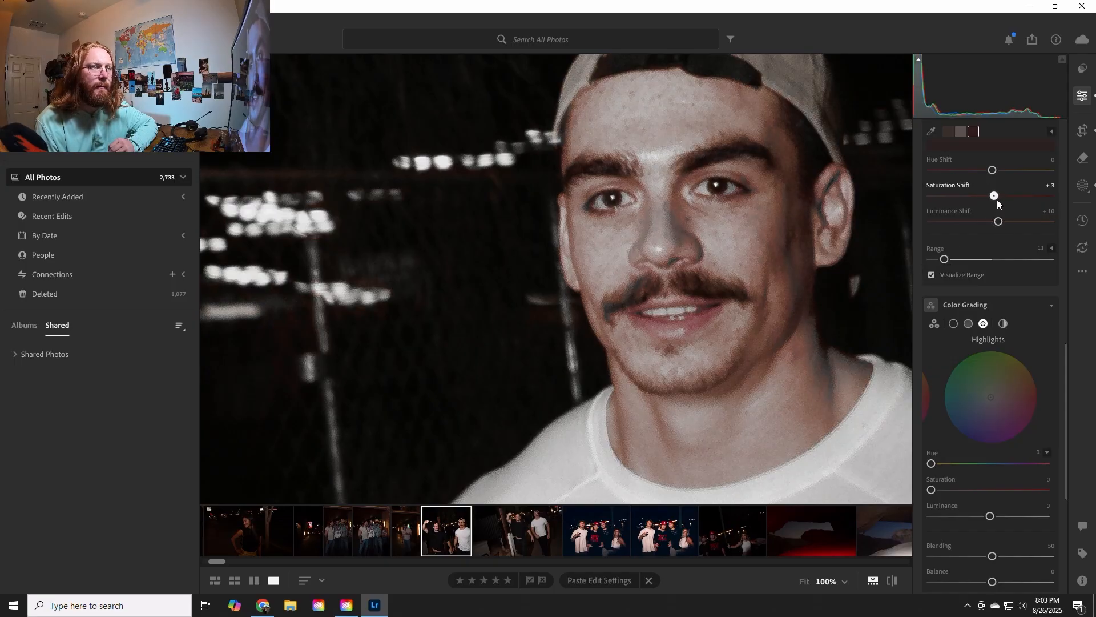
{"action": "left_click", "coordinate": [940, 271]}
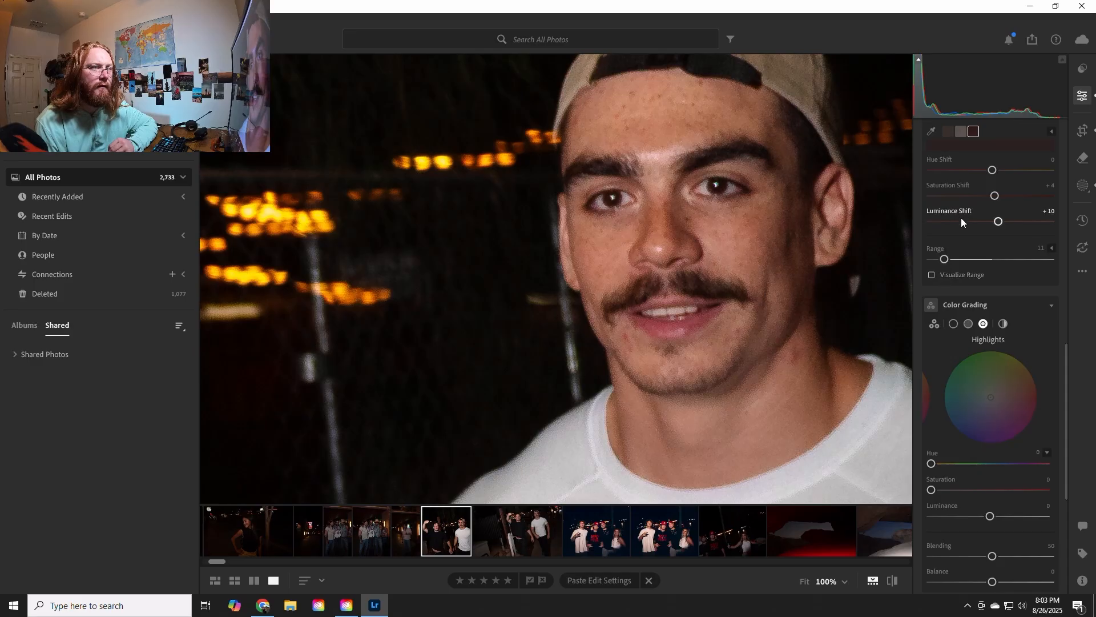
{"action": "left_click", "coordinate": [646, 234]}
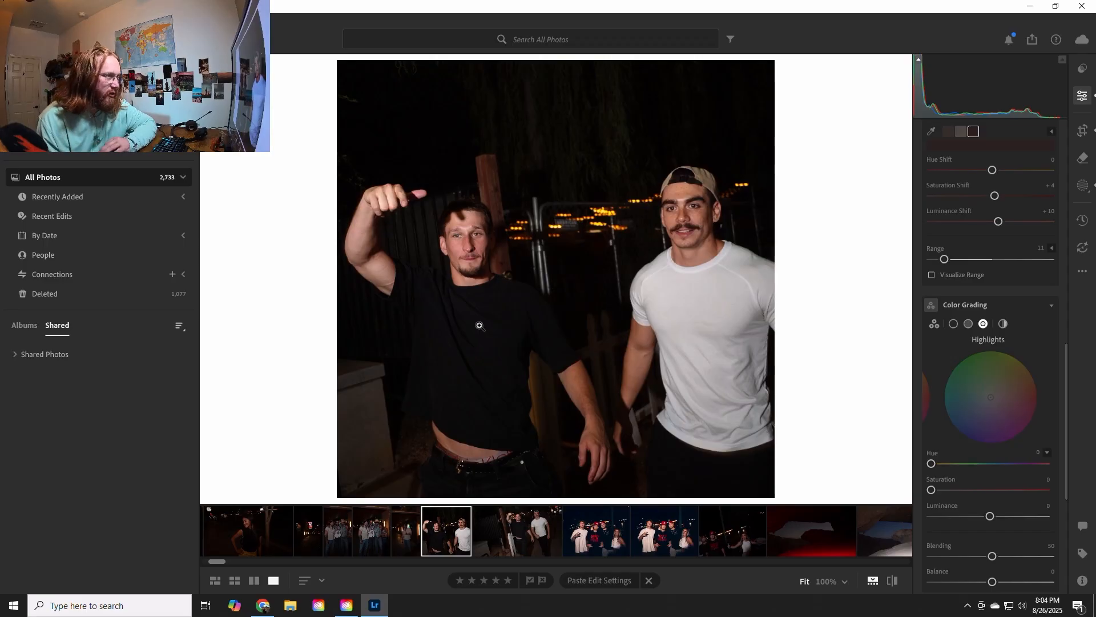
- Set the photo's Texture to +15, Clarity to +11, Dehaze to -14 and Vignette to -11
{"action": "scroll", "coordinate": [916, 416], "scroll_direction": "down", "scroll_amount": 7}
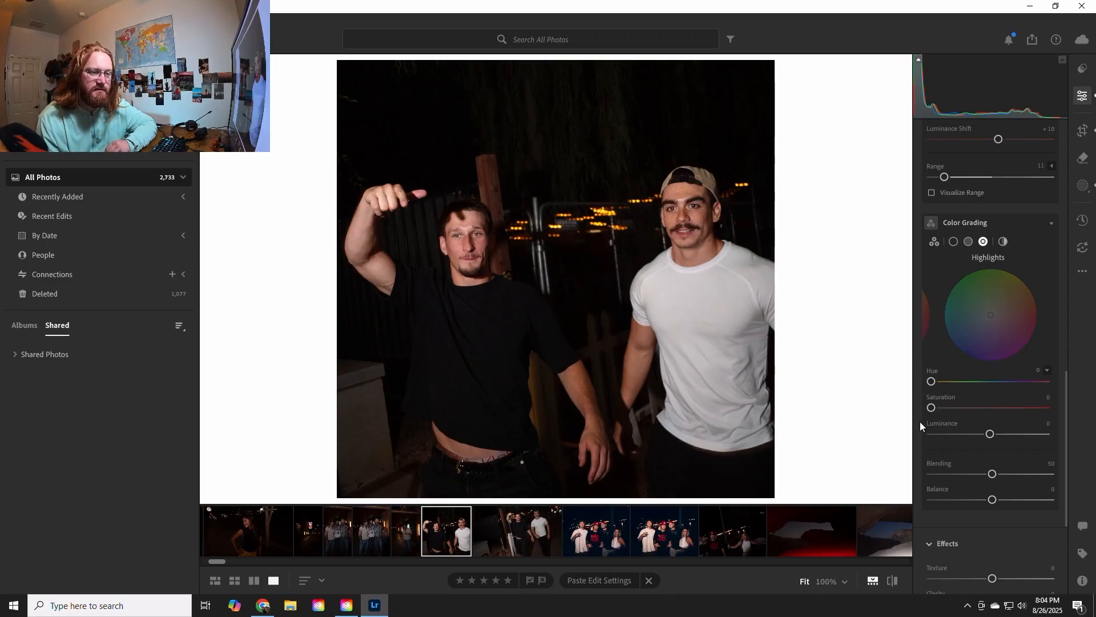
{"action": "left_click_drag", "start_coordinate": [993, 468], "coordinate": [913, 518]}
{"action": "double_click", "coordinate": [930, 518]}
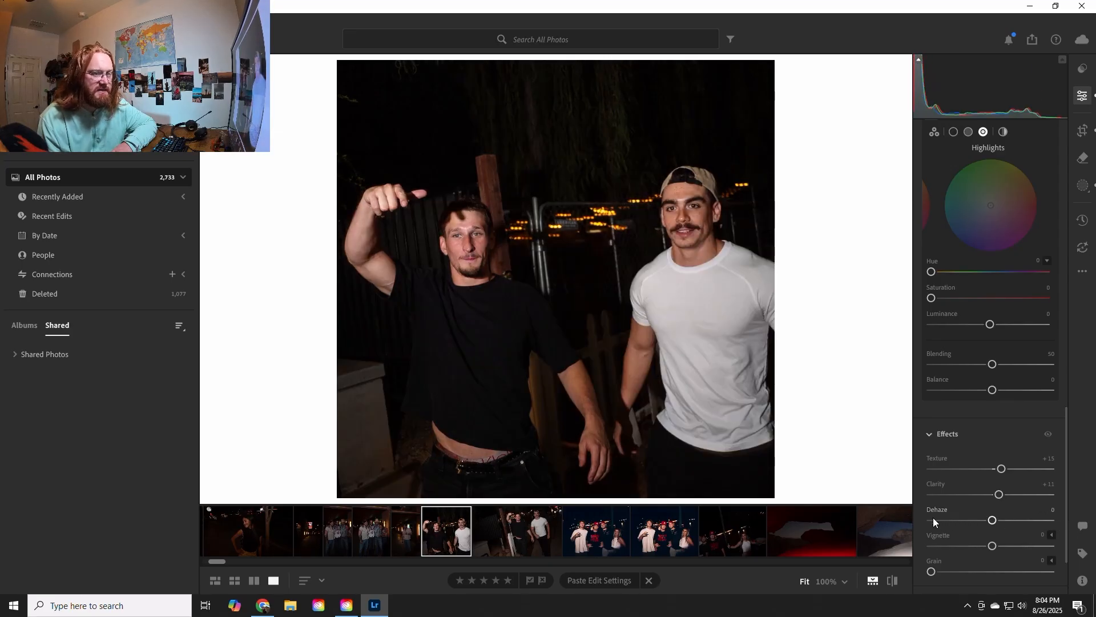
{"action": "left_click_drag", "start_coordinate": [991, 521], "coordinate": [989, 547]}
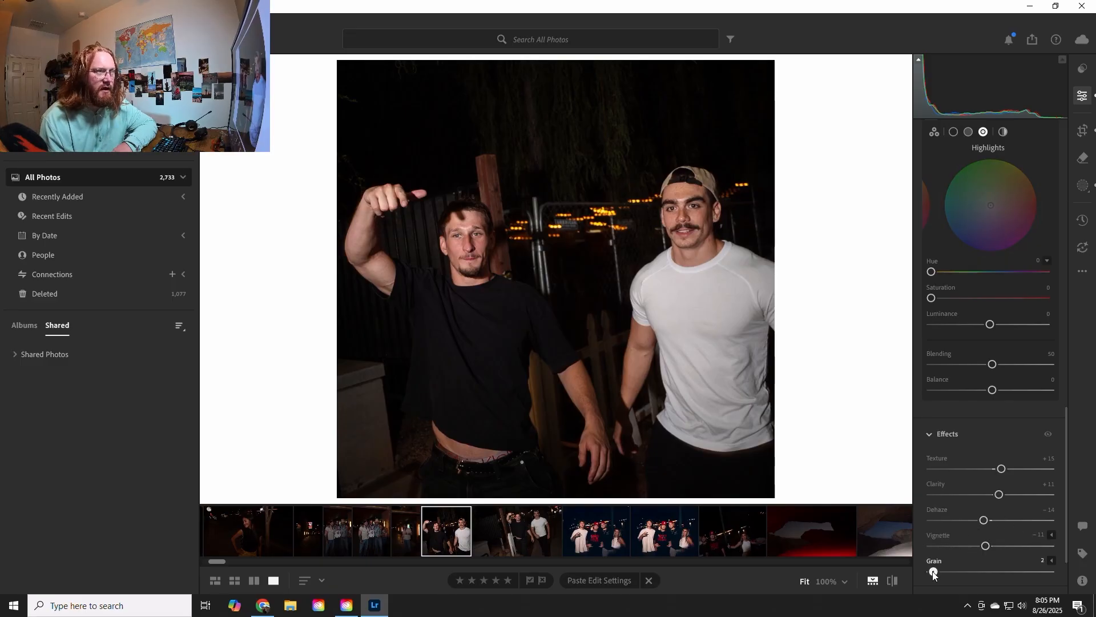
- Set the photo's Grain to 3 and rate the photo three stars
{"action": "mouse_move", "coordinate": [935, 573]}
{"action": "left_mouse_down"}
{"action": "mouse_move", "coordinate": [946, 574]}
{"action": "mouse_move", "coordinate": [934, 574]}
{"action": "left_mouse_up"}
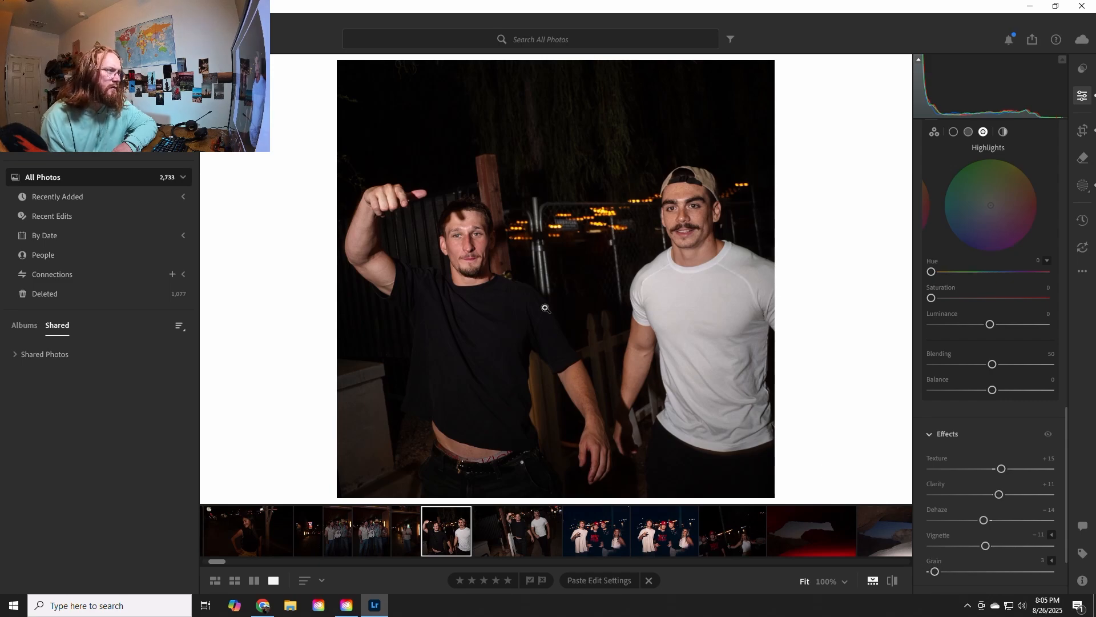
{"action": "key", "text": "3"}
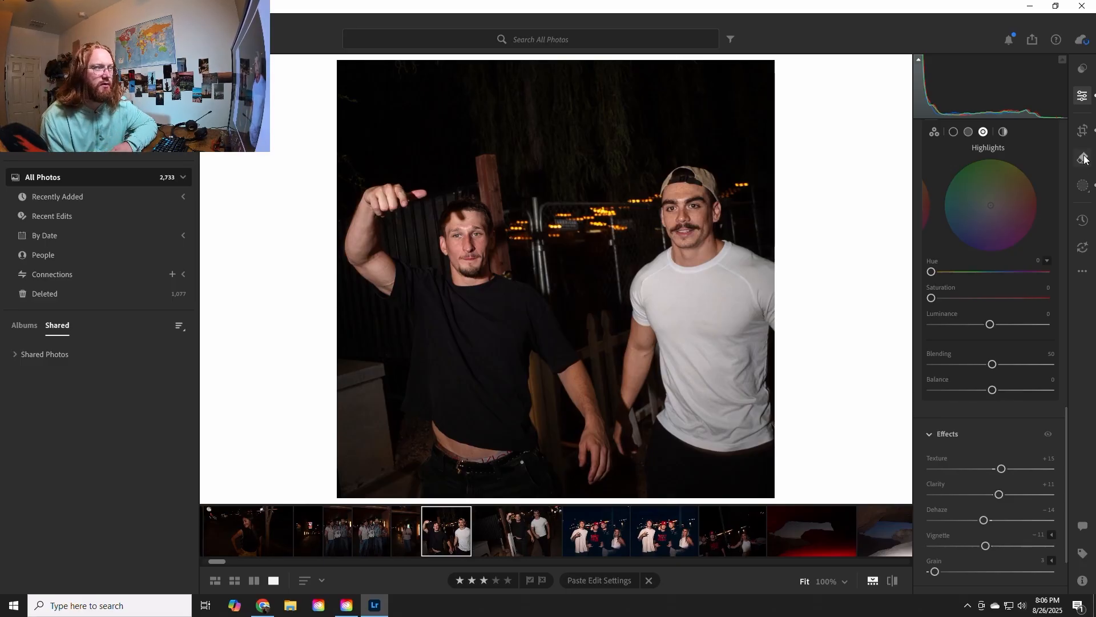
- Heal the blemish on the capped man's neck, sampling the clean skin just below it
{"action": "left_click", "coordinate": [707, 241]}
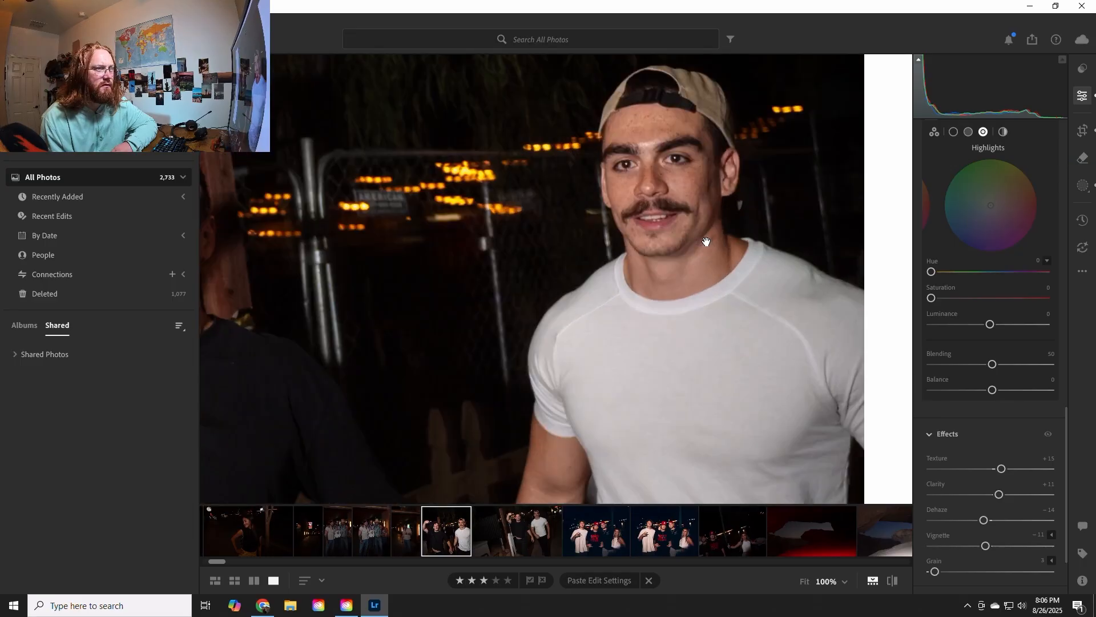
{"action": "left_click_drag", "start_coordinate": [729, 228], "coordinate": [680, 250]}
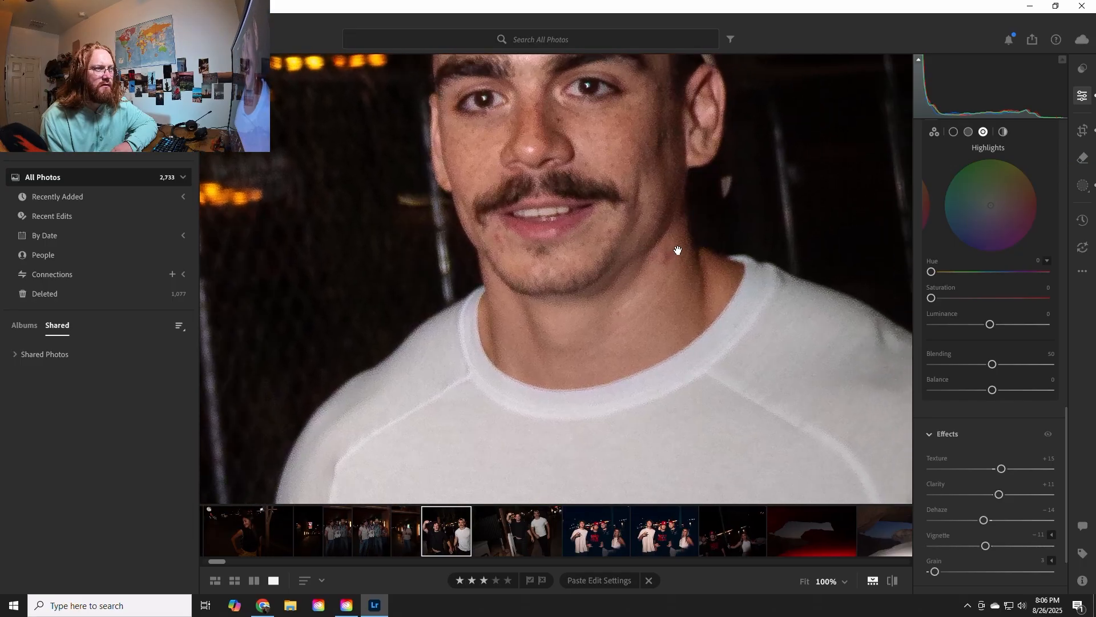
{"action": "left_click", "coordinate": [1083, 158]}
{"action": "scroll", "coordinate": [664, 260], "scroll_direction": "up", "scroll_amount": 2}
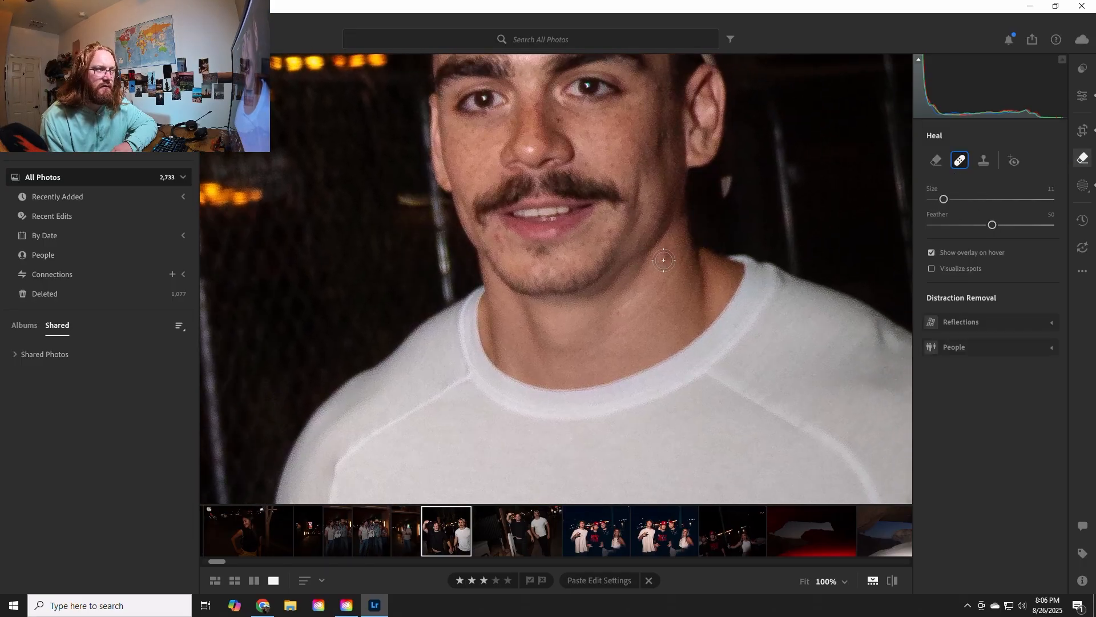
{"action": "left_click", "coordinate": [664, 259]}
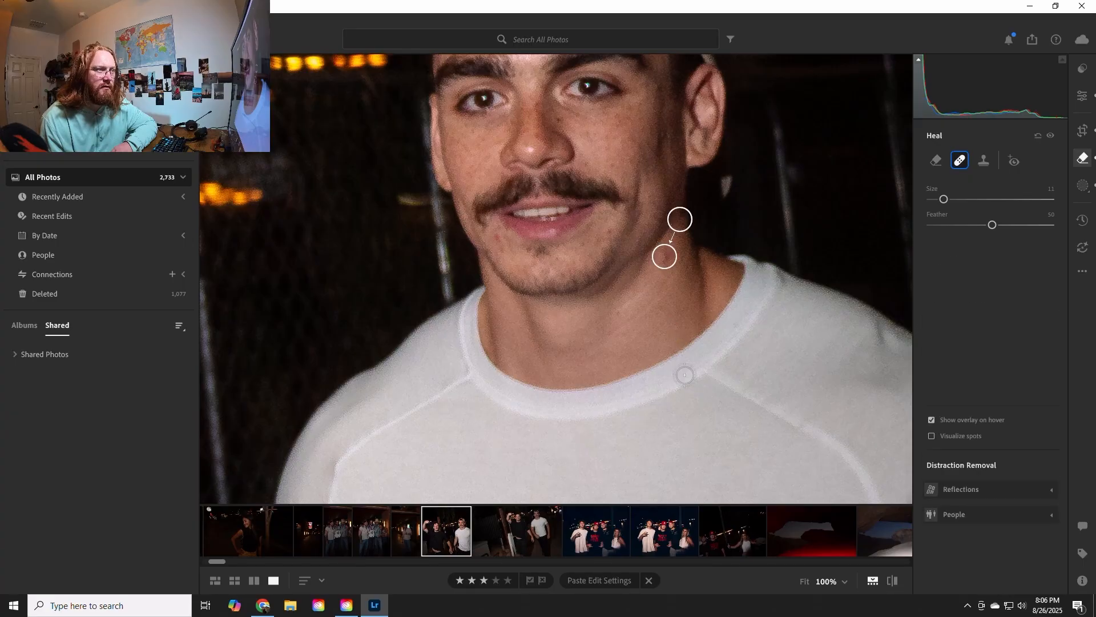
{"action": "mouse_move", "coordinate": [683, 216]}
{"action": "left_mouse_down"}
{"action": "mouse_move", "coordinate": [682, 279]}
{"action": "mouse_move", "coordinate": [670, 291]}
{"action": "left_mouse_up"}
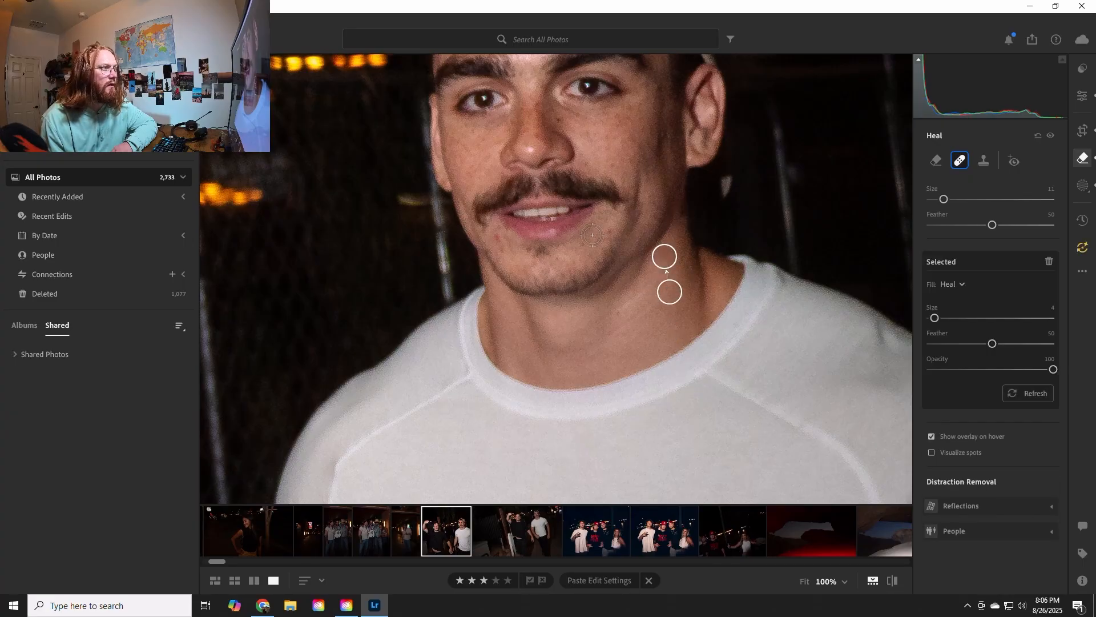
- Heal the small spots on either side of the capped man's mouth with a size 6 brush
{"action": "key", "text": "bracketleft"}
{"action": "key", "text": "bracketleft"}
{"action": "key", "text": "bracketleft"}
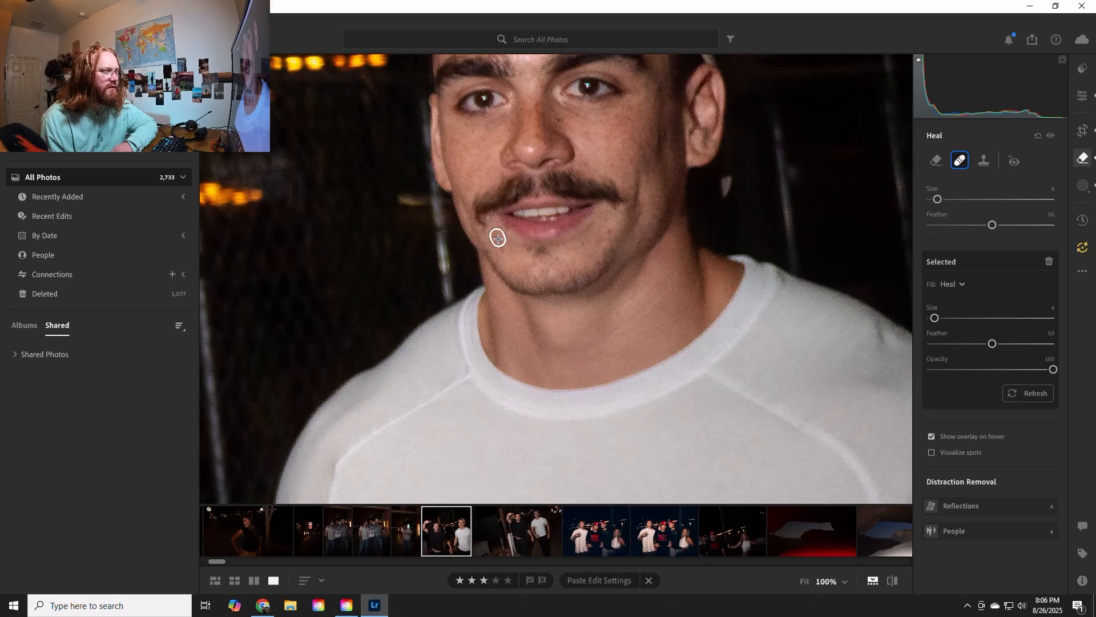
{"action": "left_click", "coordinate": [498, 236]}
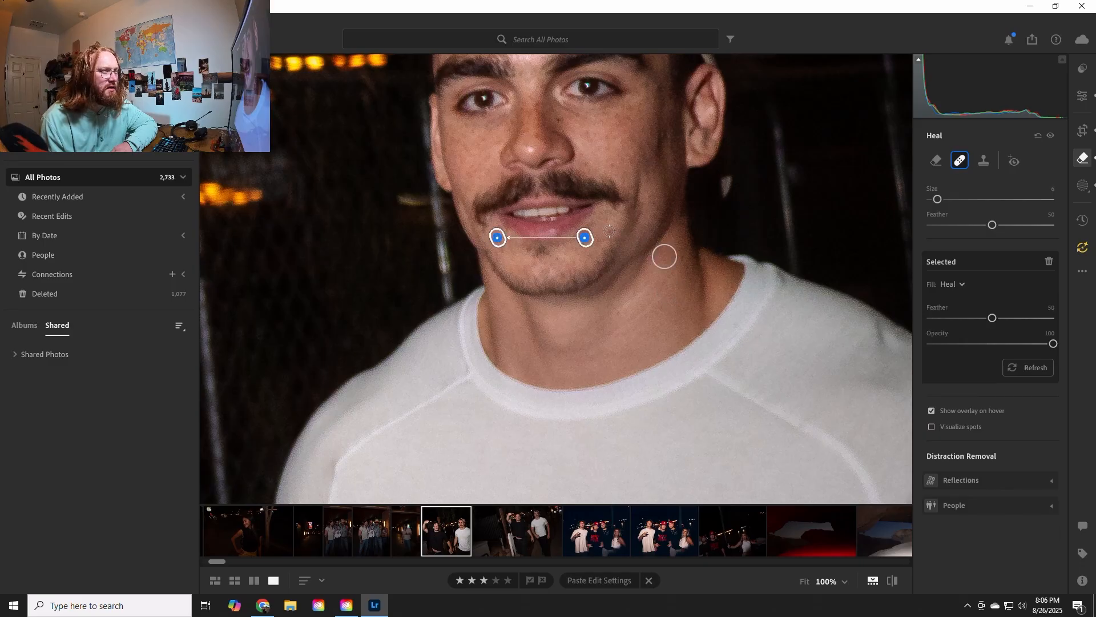
{"action": "left_click", "coordinate": [610, 231]}
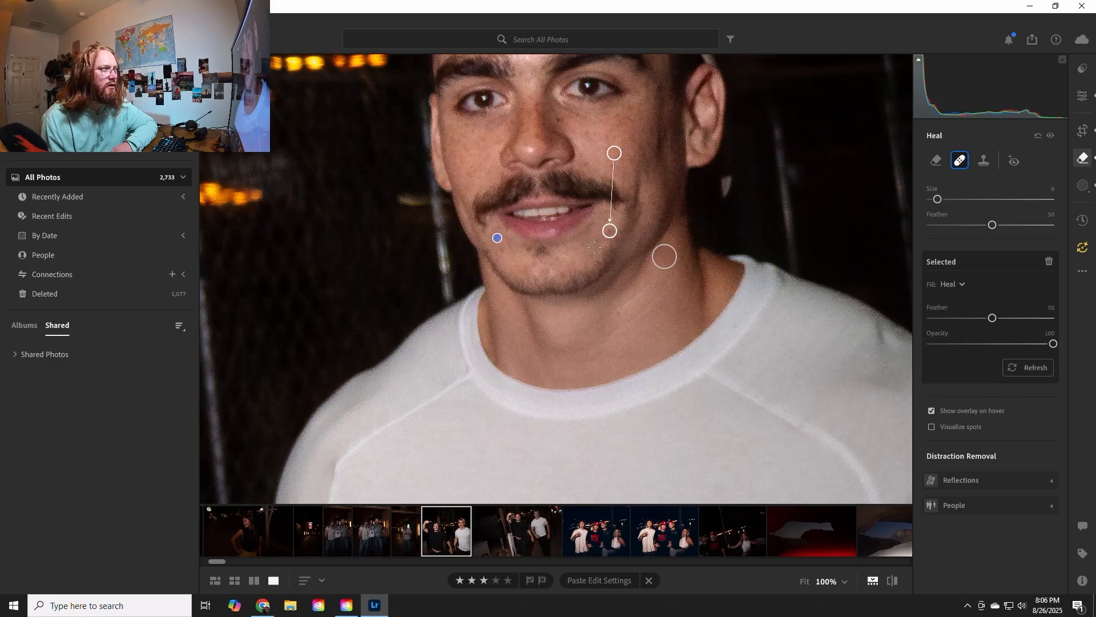
{"action": "left_click", "coordinate": [517, 143]}
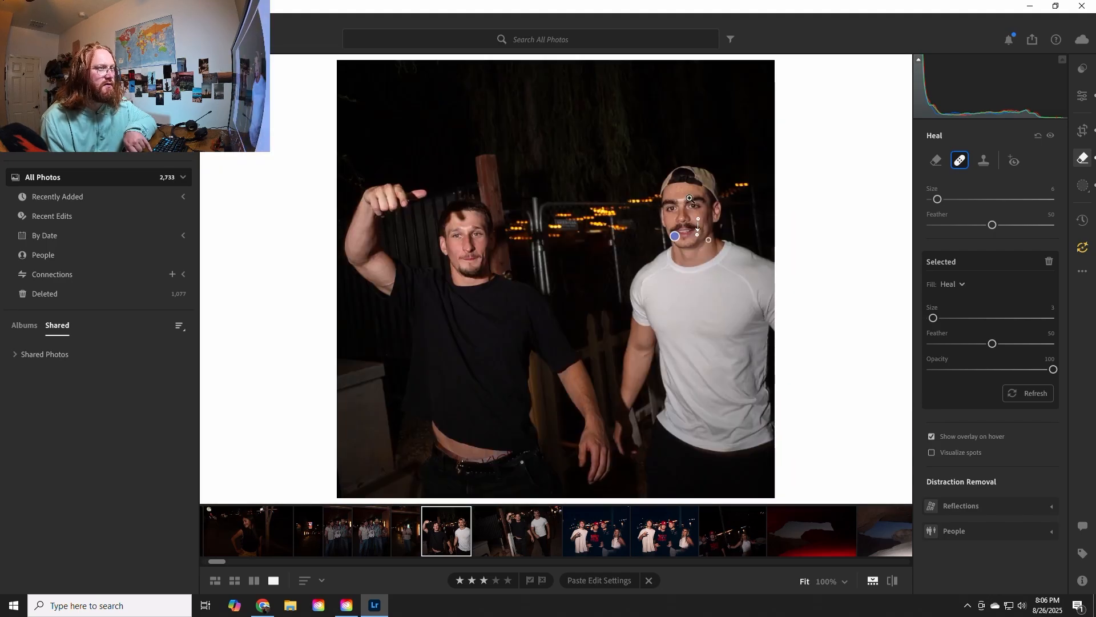
{"action": "left_click", "coordinate": [675, 184]}
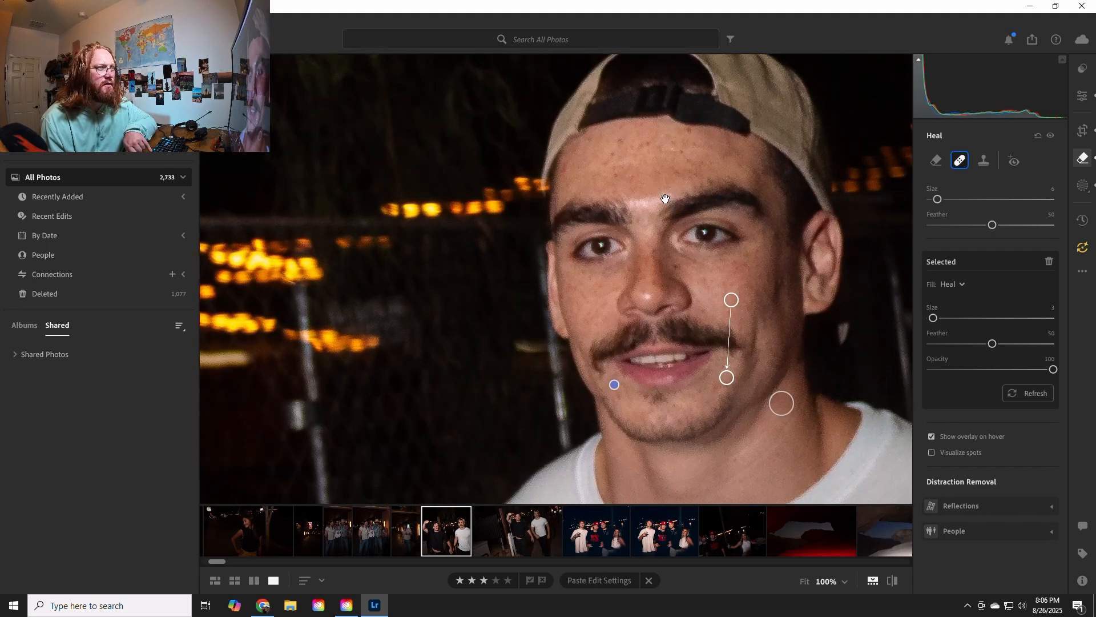
{"action": "left_click", "coordinate": [640, 283]}
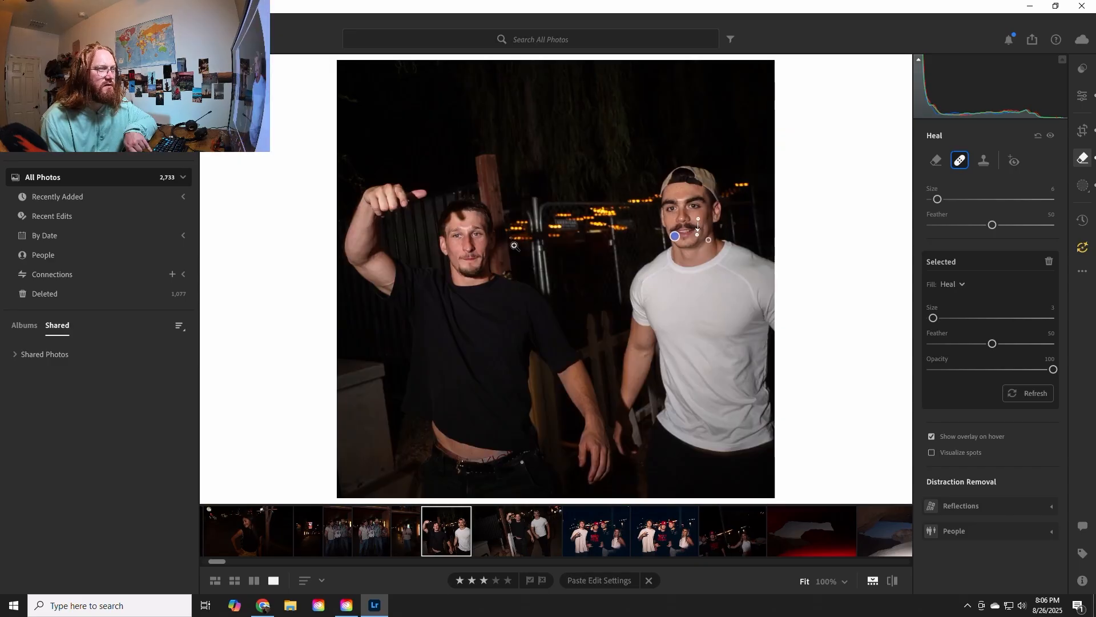
{"action": "left_click", "coordinate": [454, 249]}
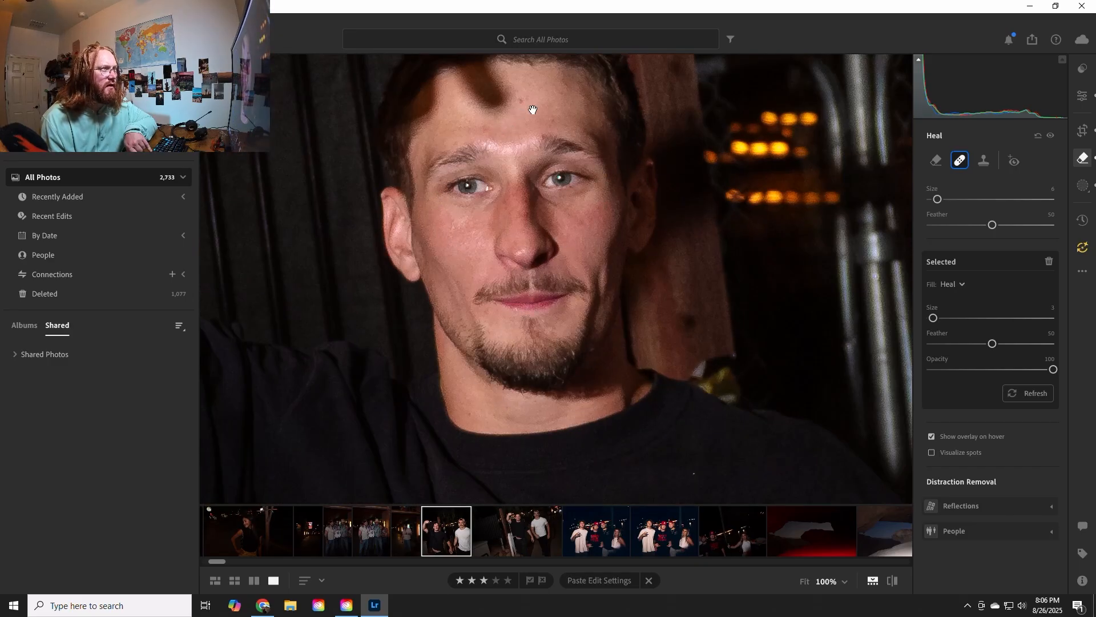
{"action": "left_click", "coordinate": [438, 265]}
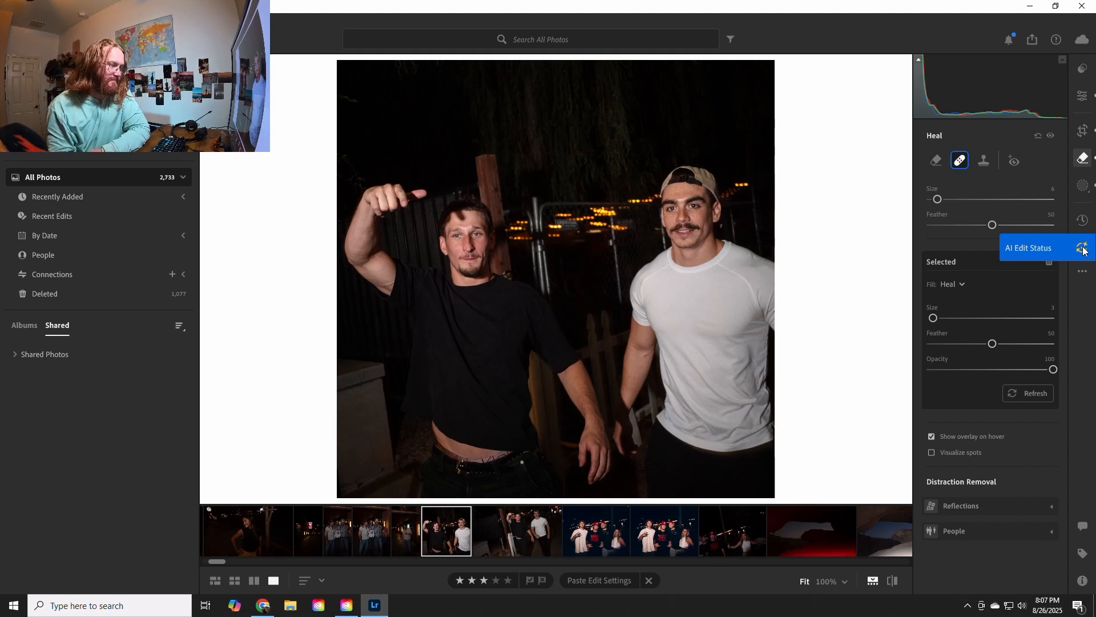
- Crop the walkway photo of the man in the light shirt to 5 x 7, slightly enlarging the frame and repositioning it around his full figure
{"action": "left_click", "coordinate": [408, 532]}
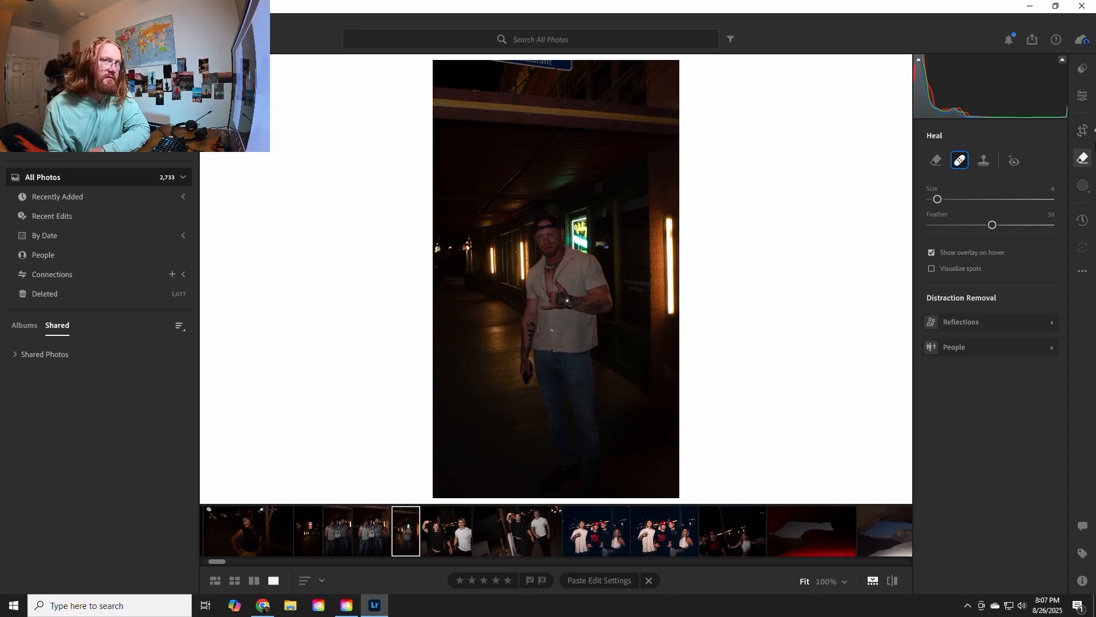
{"action": "left_click", "coordinate": [1086, 131]}
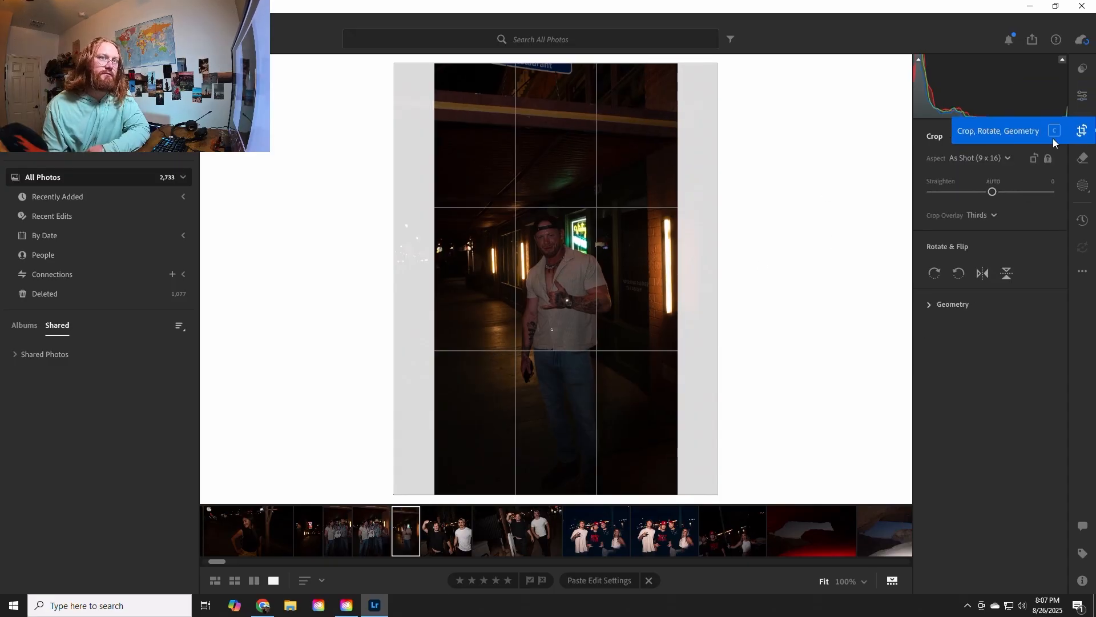
{"action": "left_click", "coordinate": [980, 159]}
{"action": "left_click", "coordinate": [961, 312]}
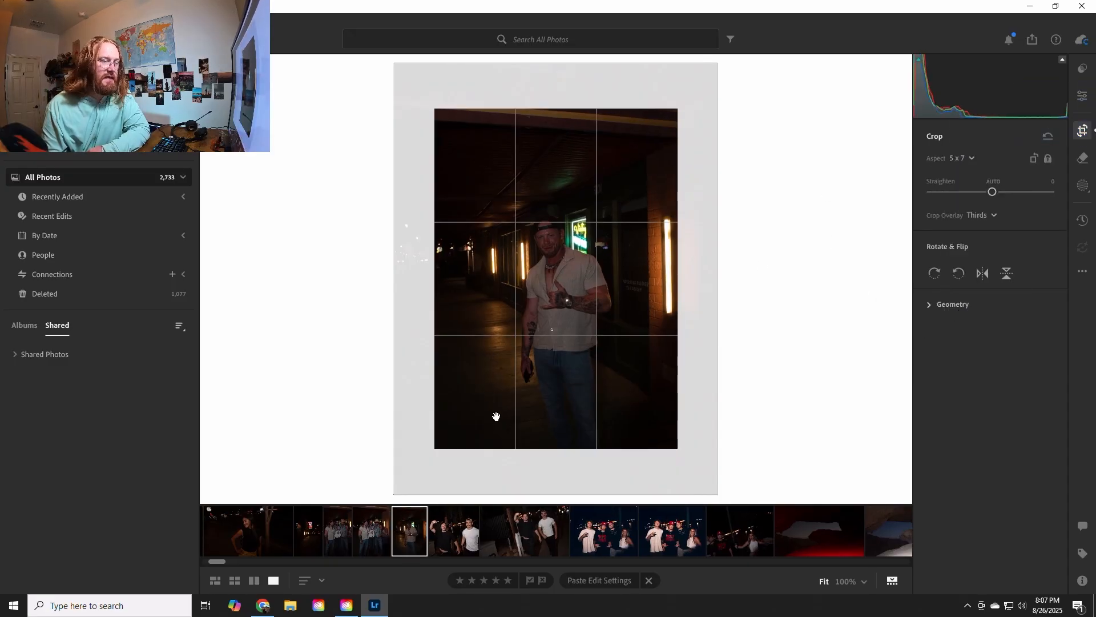
{"action": "left_click_drag", "start_coordinate": [436, 462], "coordinate": [426, 471]}
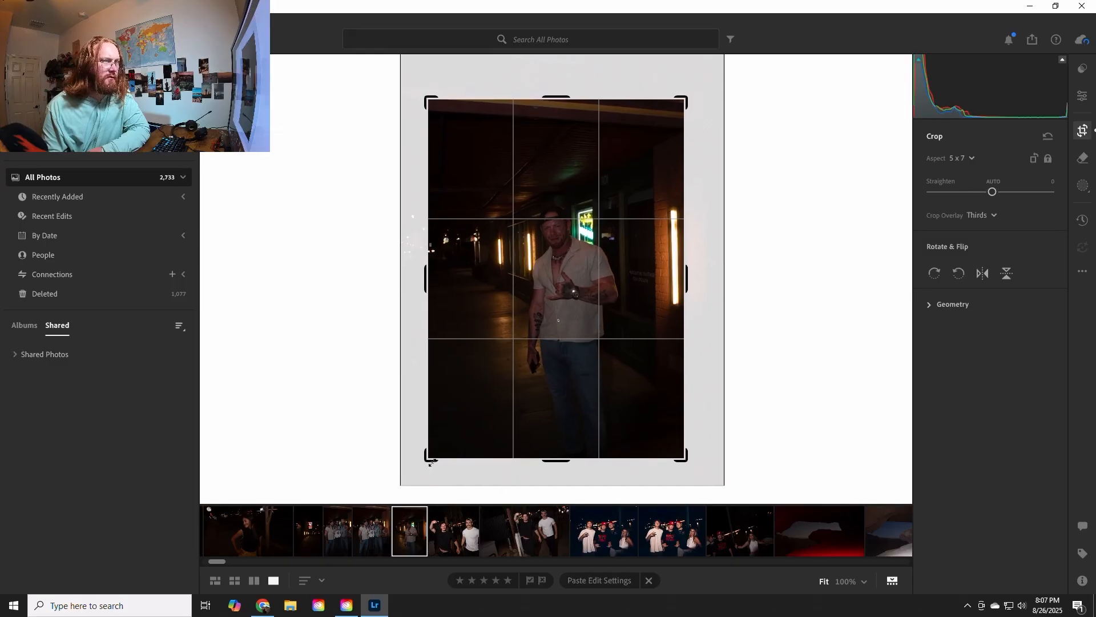
{"action": "left_click_drag", "start_coordinate": [534, 319], "coordinate": [519, 245]}
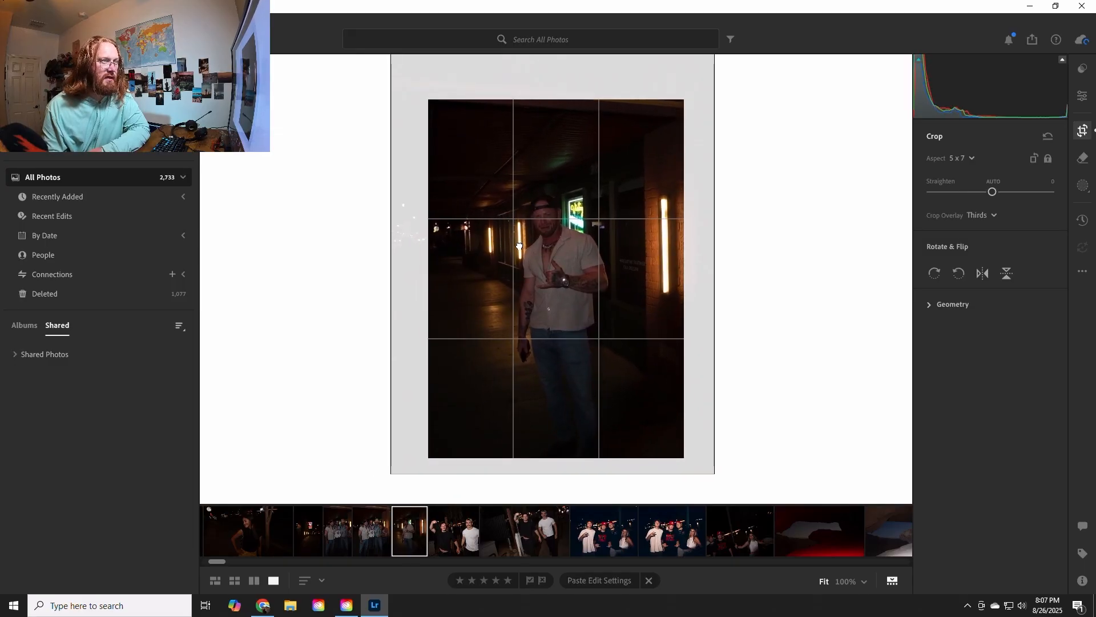
- Raise the walkway photo's overall Exposure to +0.98
{"action": "left_click", "coordinate": [1082, 96]}
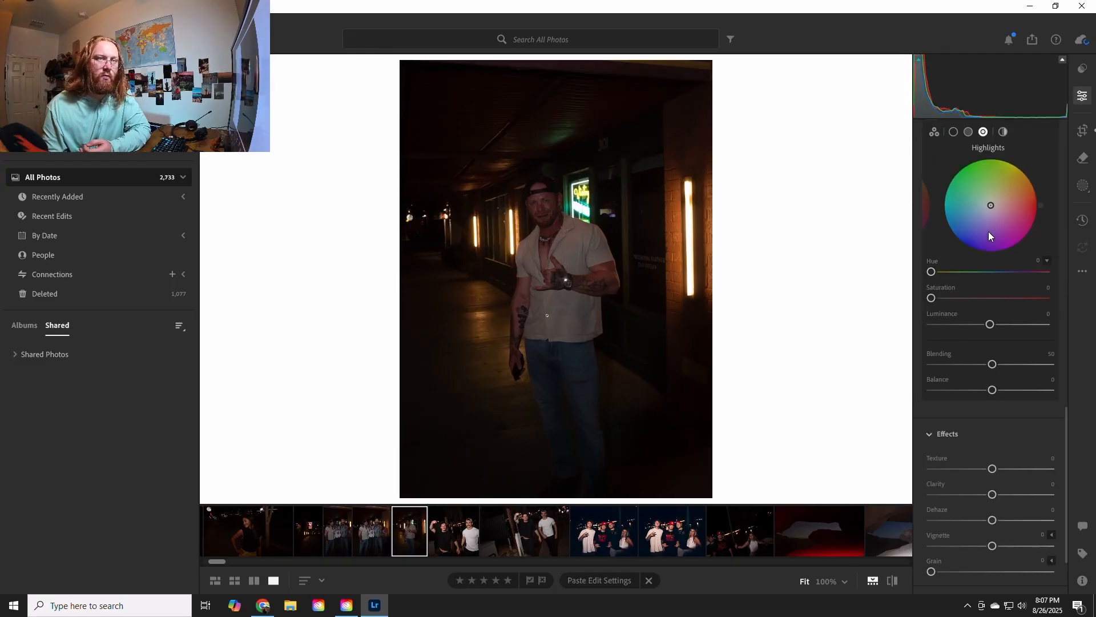
{"action": "left_click", "coordinate": [1067, 170]}
{"action": "left_click_drag", "start_coordinate": [991, 254], "coordinate": [1006, 264]}
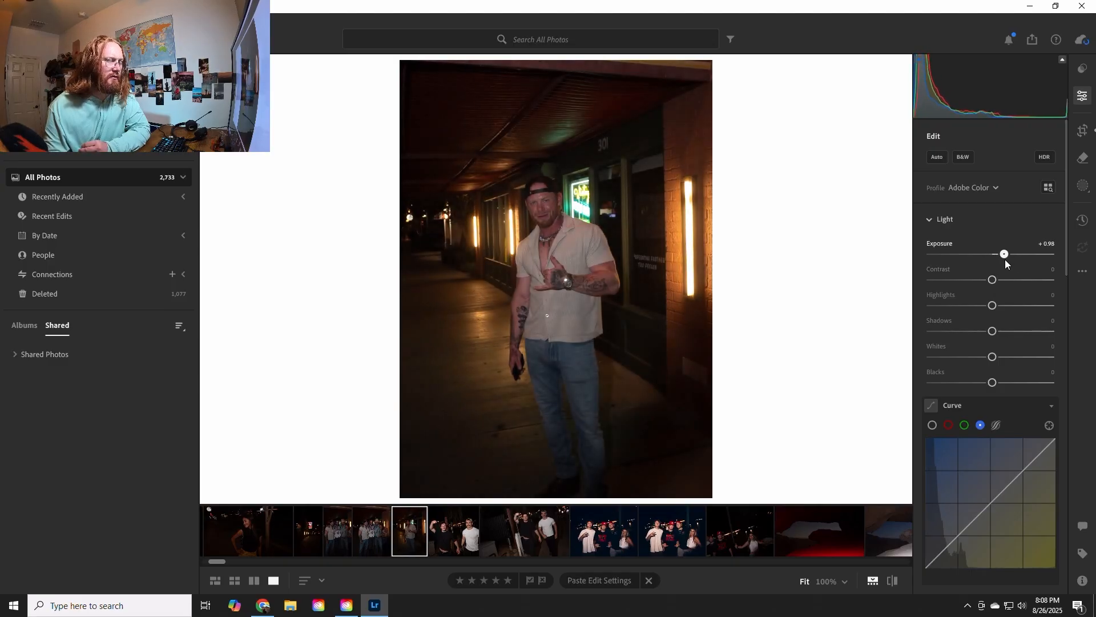
- Create a Subject mask of the man and set its Exposure to +0.32
{"action": "left_click", "coordinate": [1083, 185]}
{"action": "left_click", "coordinate": [941, 174]}
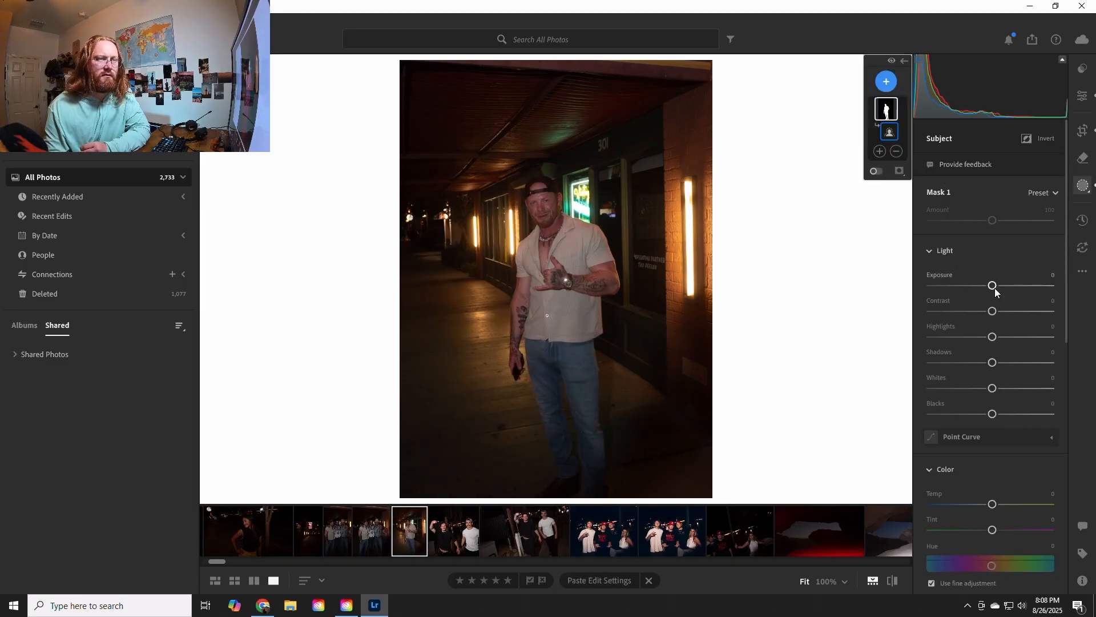
{"action": "left_click_drag", "start_coordinate": [993, 286], "coordinate": [999, 289]}
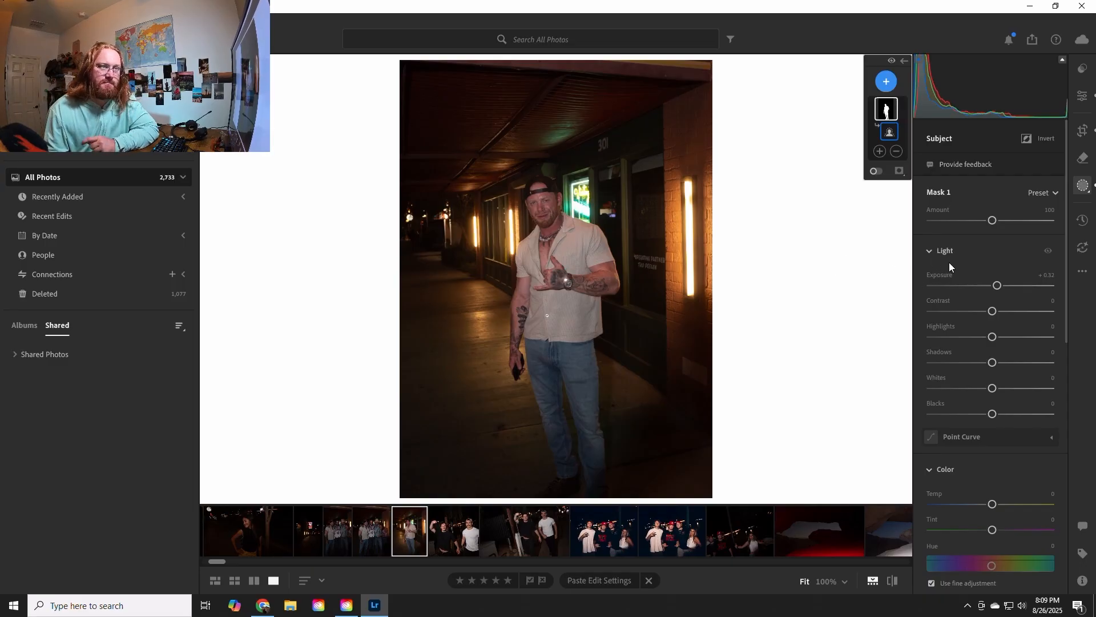
{"action": "left_click", "coordinate": [927, 250]}
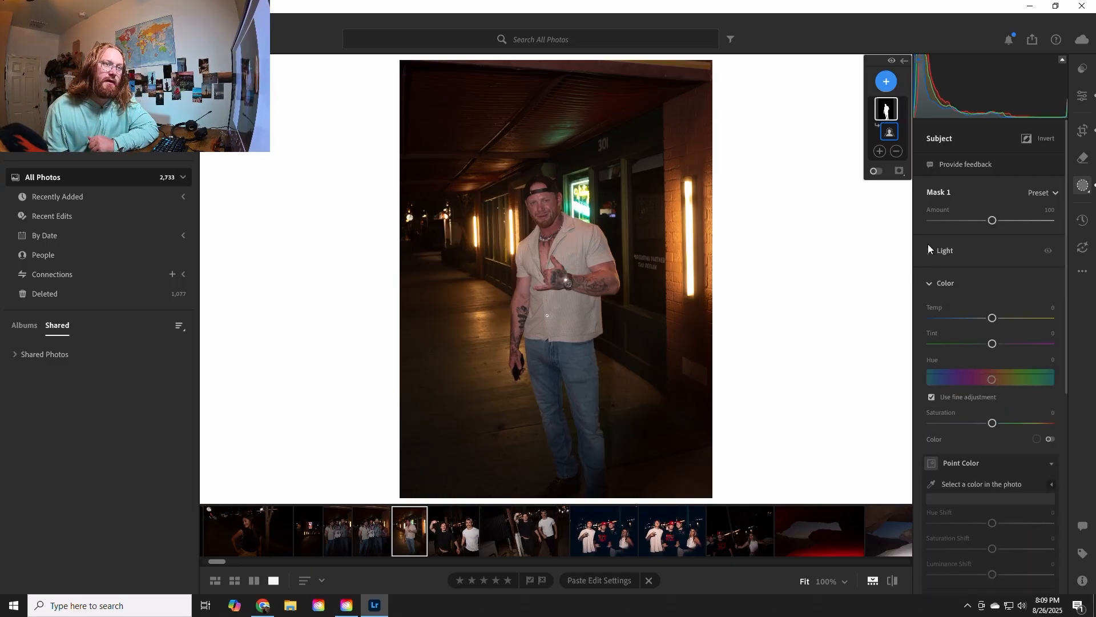
{"action": "left_click", "coordinate": [929, 250]}
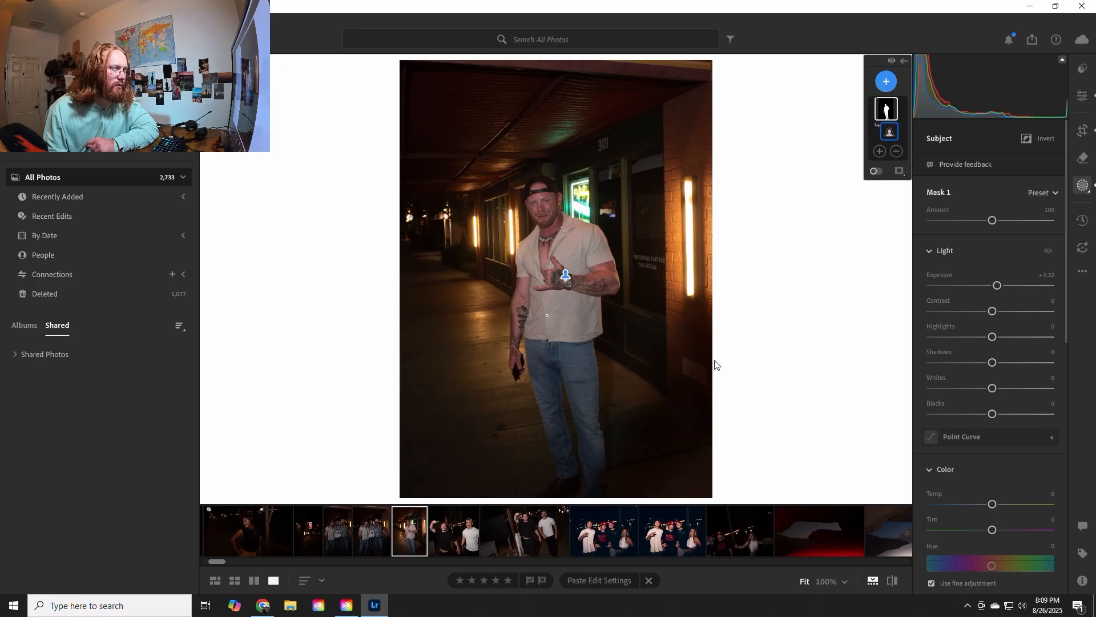
- Set the subject mask's Temp to +16 and Saturation to -7, checking the man's skin tone up close
{"action": "mouse_move", "coordinate": [991, 504]}
{"action": "left_mouse_down"}
{"action": "mouse_move", "coordinate": [1000, 508]}
{"action": "mouse_move", "coordinate": [983, 510]}
{"action": "mouse_move", "coordinate": [1000, 509]}
{"action": "left_mouse_up"}
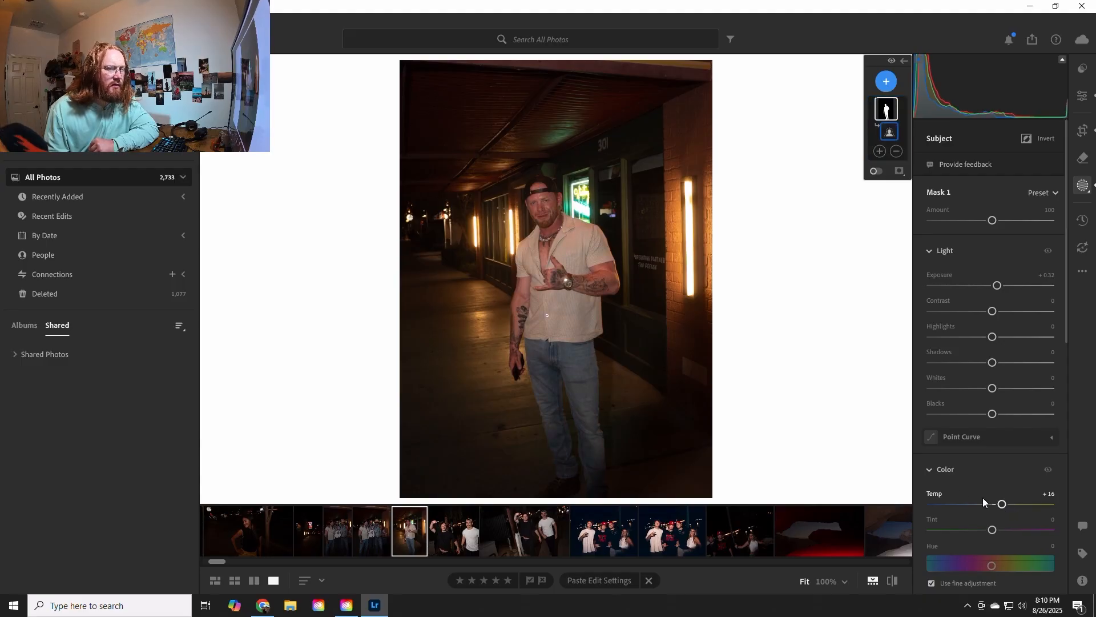
{"action": "scroll", "coordinate": [982, 481], "scroll_direction": "down", "scroll_amount": 2}
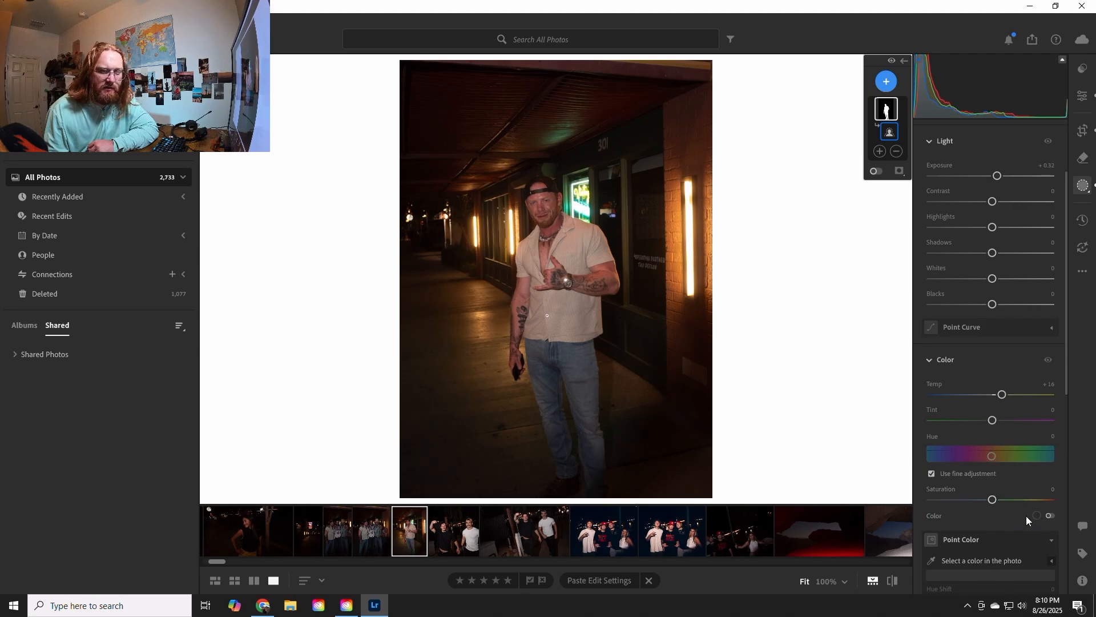
{"action": "left_click_drag", "start_coordinate": [992, 501], "coordinate": [986, 500]}
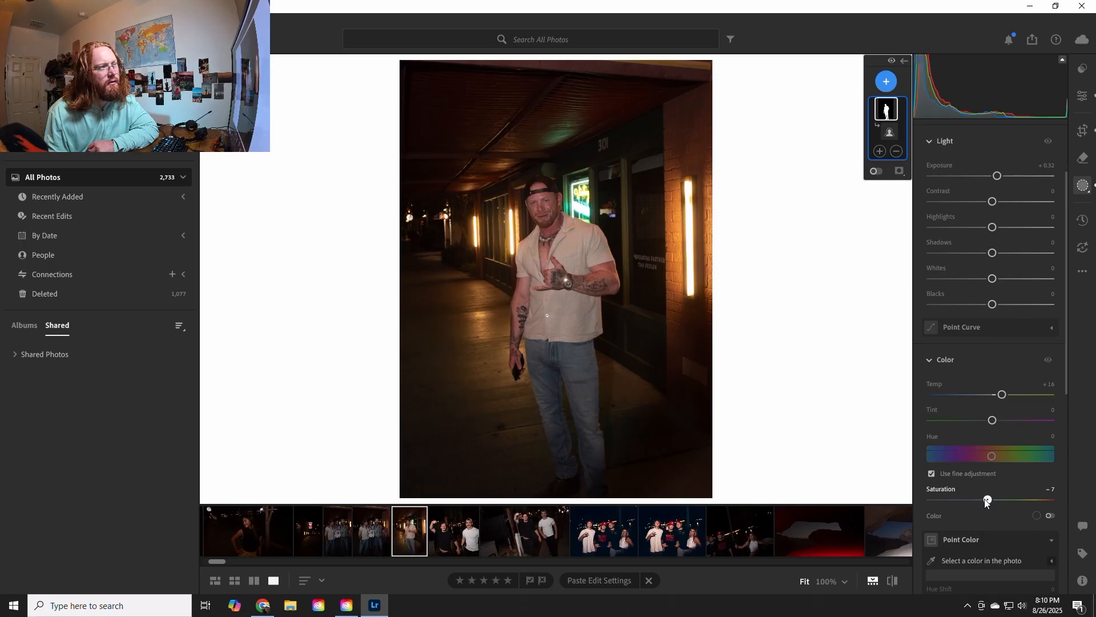
{"action": "left_click", "coordinate": [532, 195]}
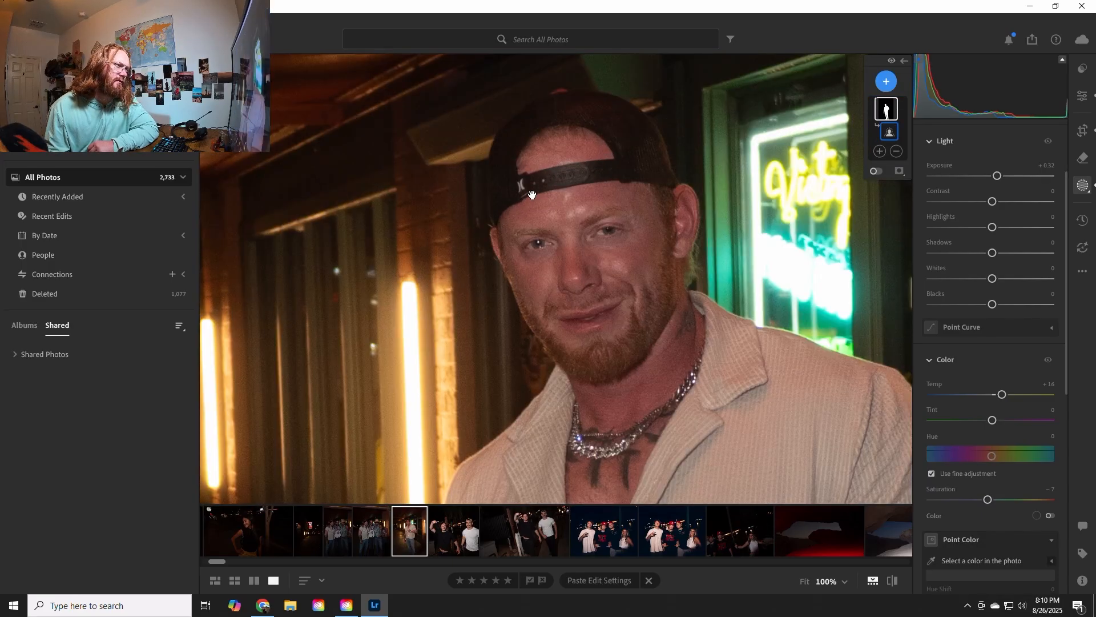
{"action": "left_click", "coordinate": [580, 296]}
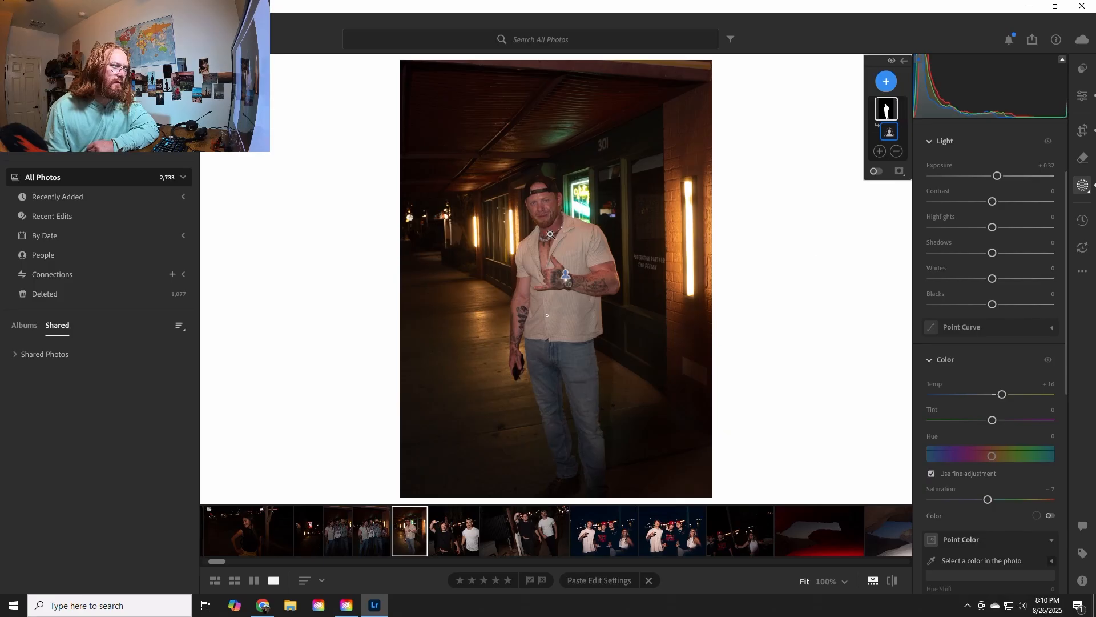
{"action": "left_click", "coordinate": [589, 223]}
{"action": "left_click", "coordinate": [549, 239]}
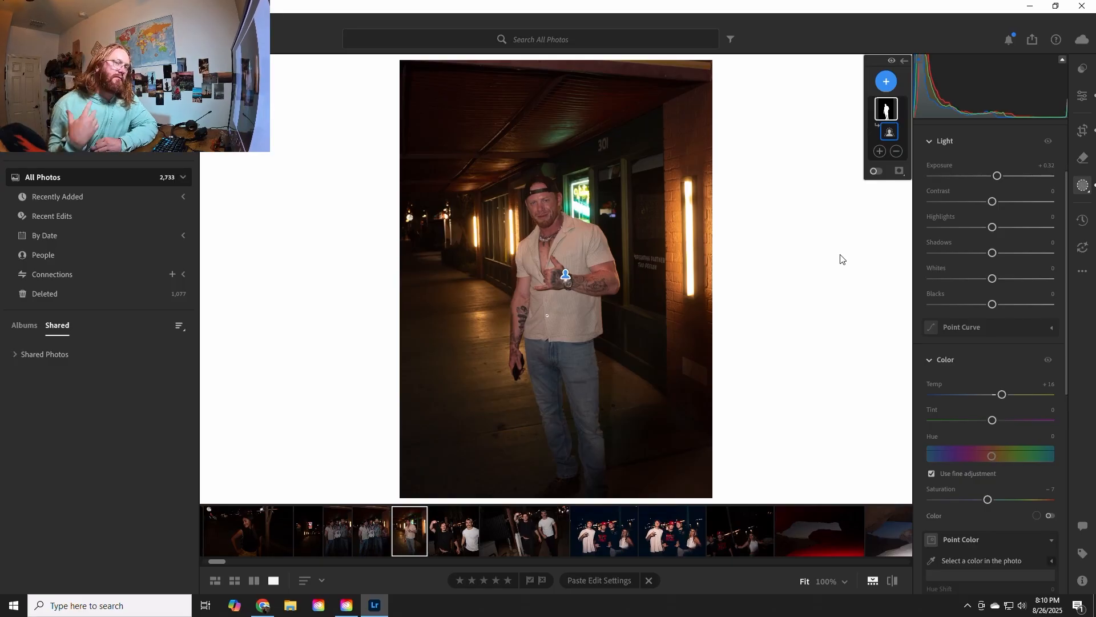
- Set the subject mask's Dehaze to +11 and inspect the man's hand and watch up close
{"action": "scroll", "coordinate": [923, 512], "scroll_direction": "down", "scroll_amount": 5}
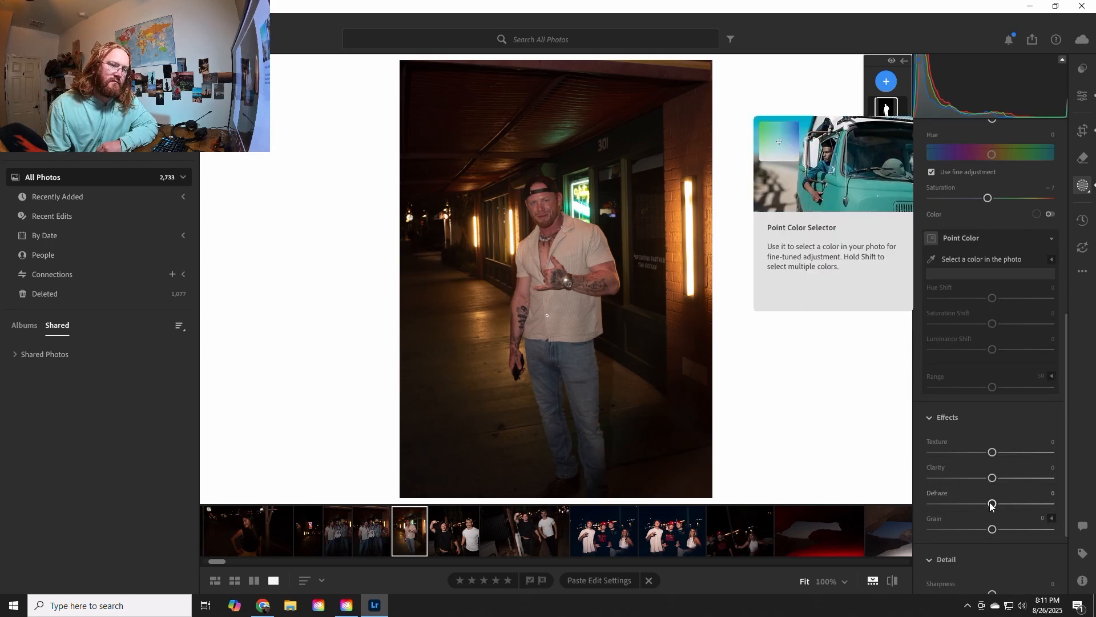
{"action": "mouse_move", "coordinate": [992, 503]}
{"action": "left_mouse_down"}
{"action": "mouse_move", "coordinate": [977, 505]}
{"action": "mouse_move", "coordinate": [1018, 519]}
{"action": "mouse_move", "coordinate": [997, 519]}
{"action": "left_mouse_up"}
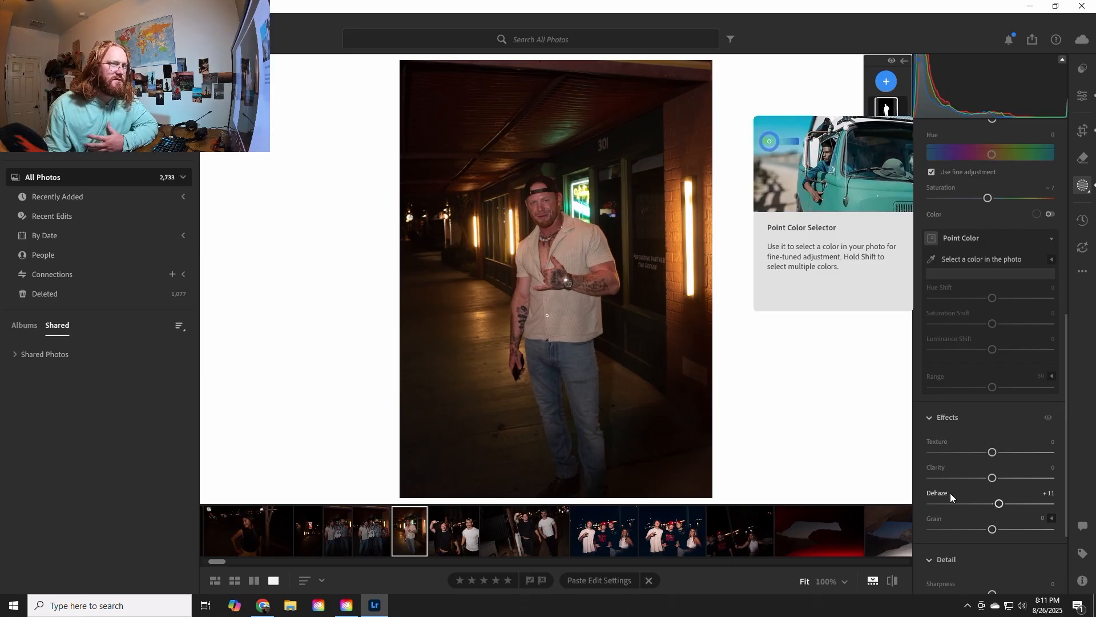
{"action": "left_click", "coordinate": [567, 283]}
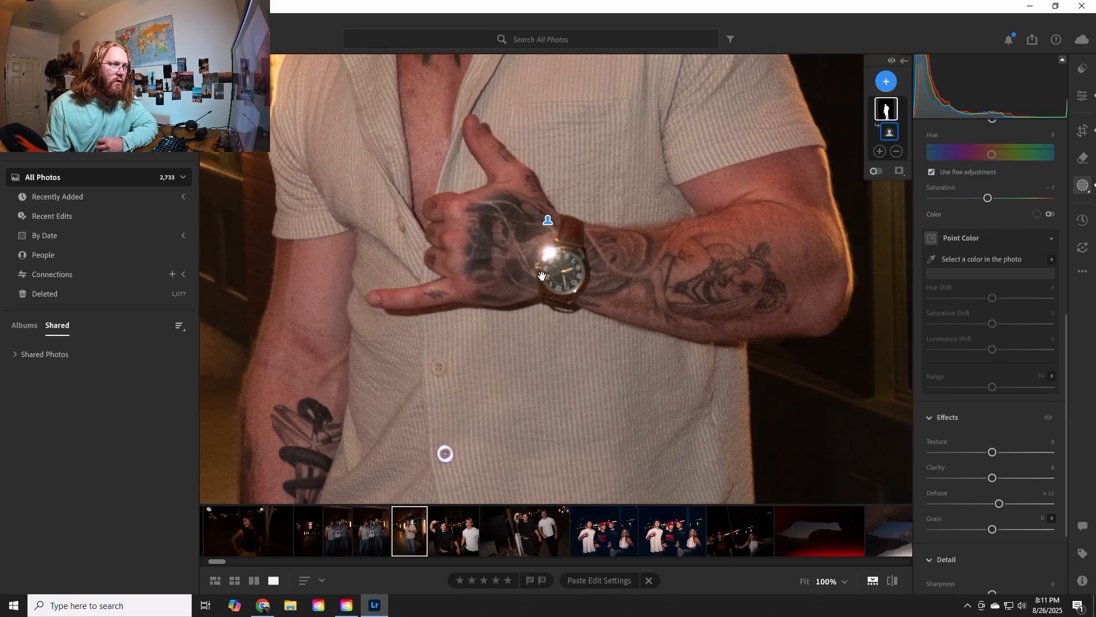
- Set the subject mask's Clarity to -7, leaving Texture at 0, and check the man's hand, watch and face up close
{"action": "left_click", "coordinate": [550, 263]}
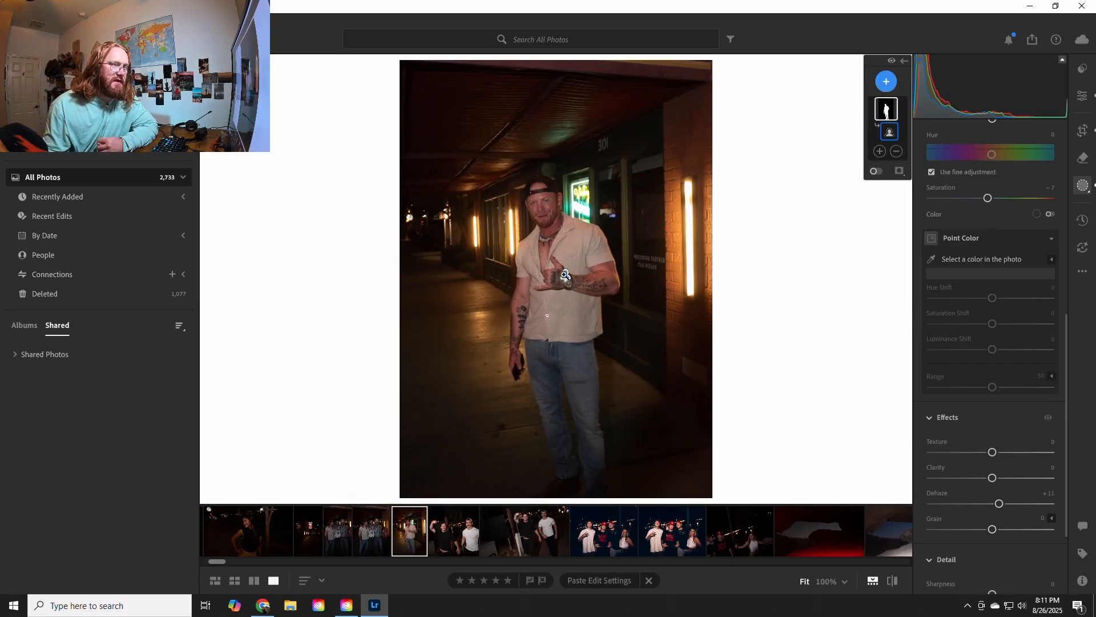
{"action": "left_click", "coordinate": [565, 277]}
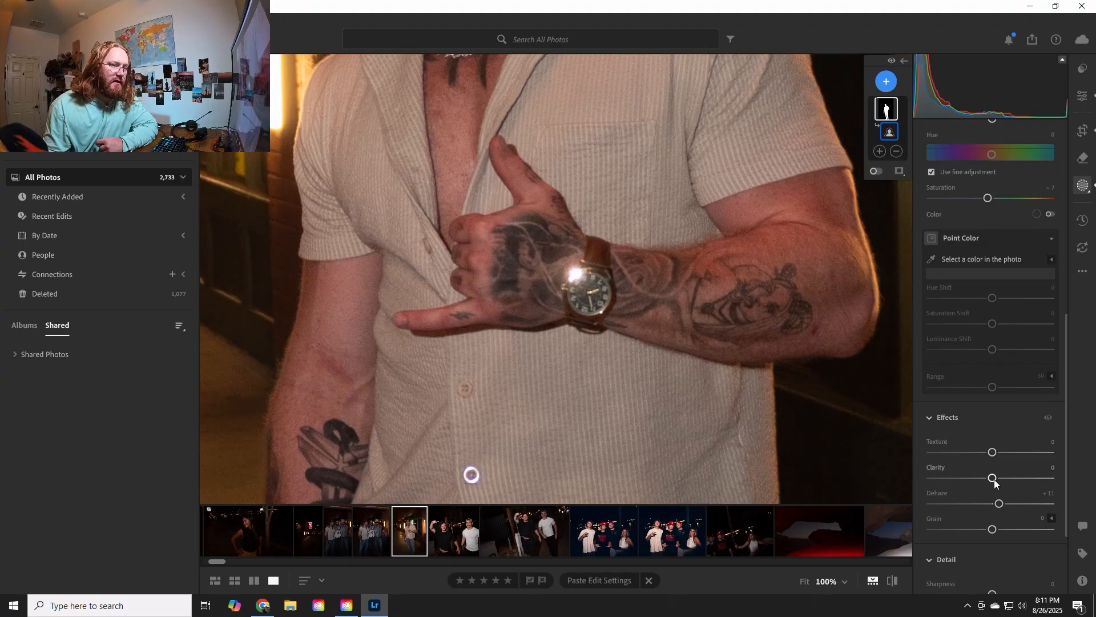
{"action": "mouse_move", "coordinate": [994, 478]}
{"action": "left_mouse_down"}
{"action": "mouse_move", "coordinate": [1014, 479]}
{"action": "mouse_move", "coordinate": [982, 477]}
{"action": "left_mouse_up"}
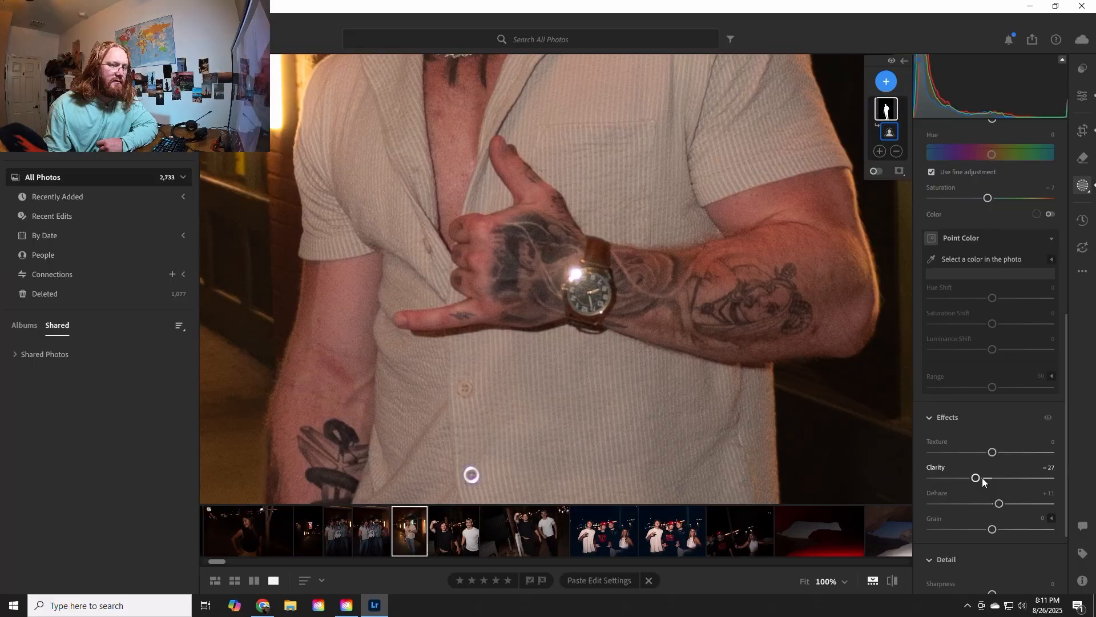
{"action": "left_click", "coordinate": [598, 327]}
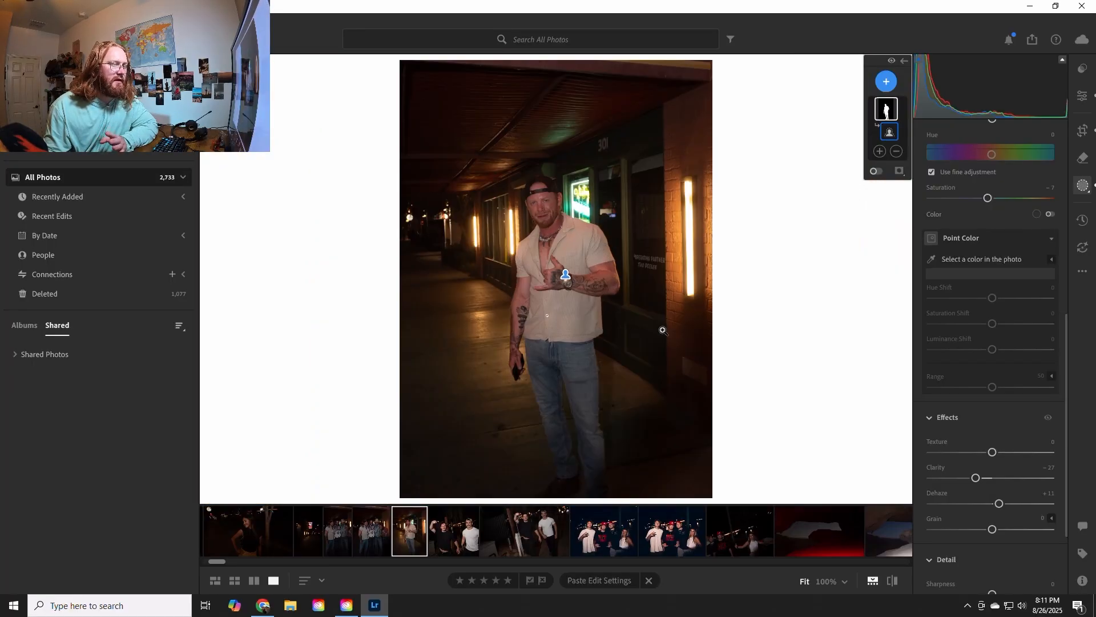
{"action": "left_click_drag", "start_coordinate": [976, 478], "coordinate": [980, 481]}
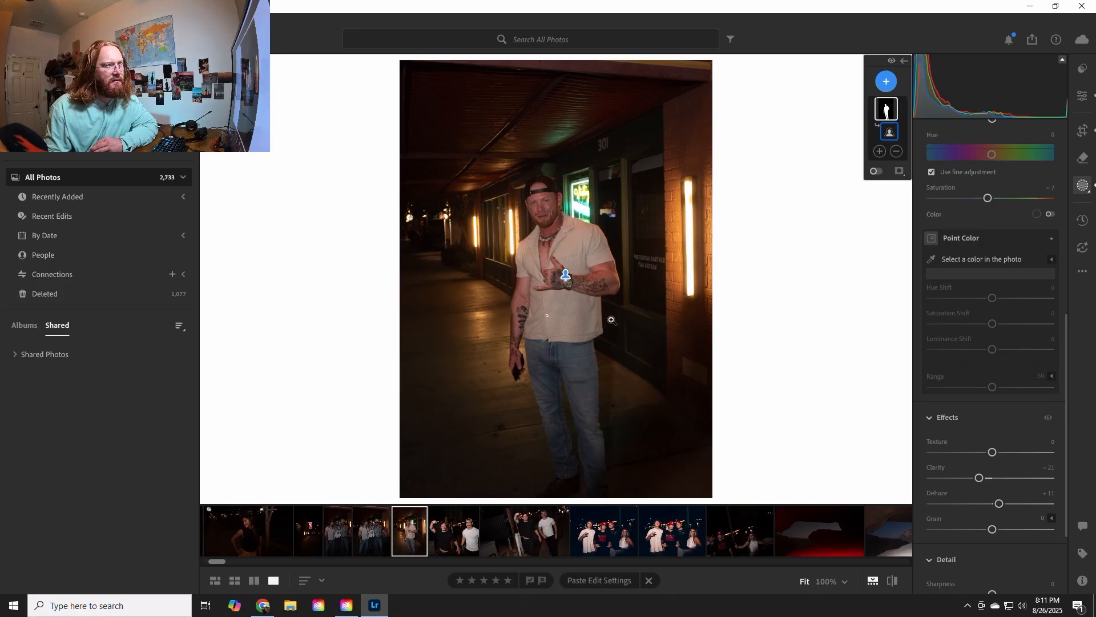
{"action": "left_click_drag", "start_coordinate": [992, 454], "coordinate": [1001, 457]}
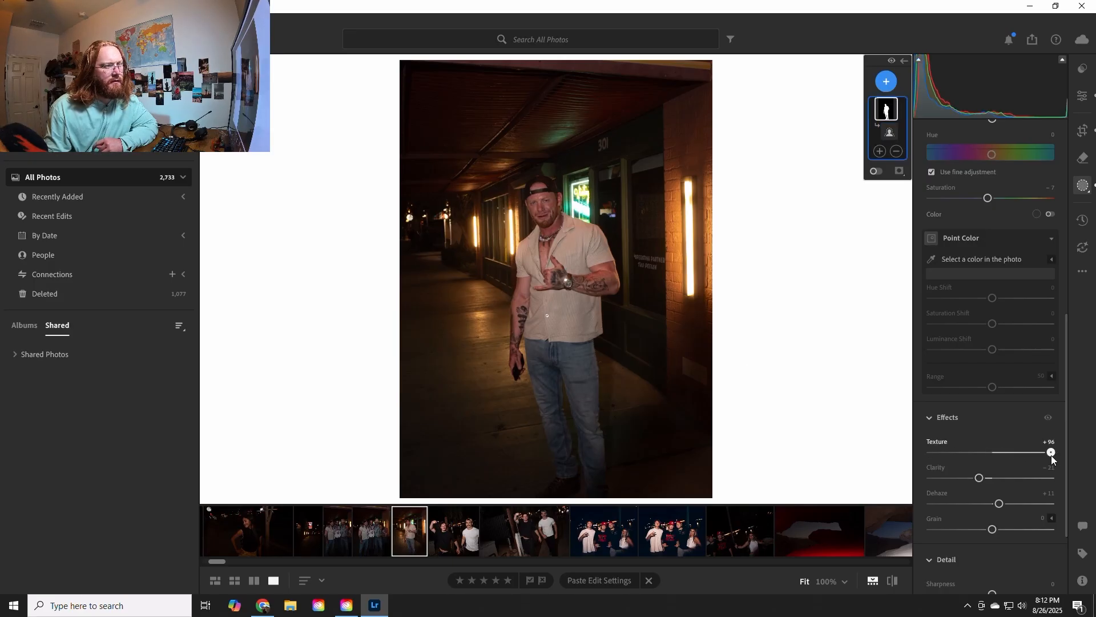
{"action": "left_click_drag", "start_coordinate": [973, 458], "coordinate": [989, 482]}
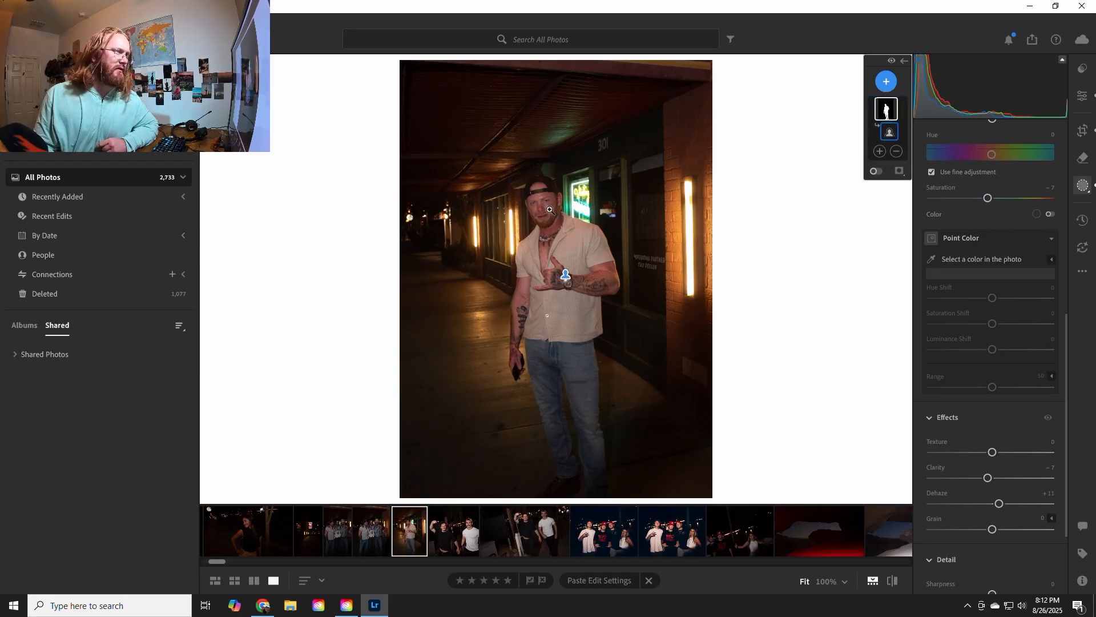
{"action": "left_click", "coordinate": [534, 201]}
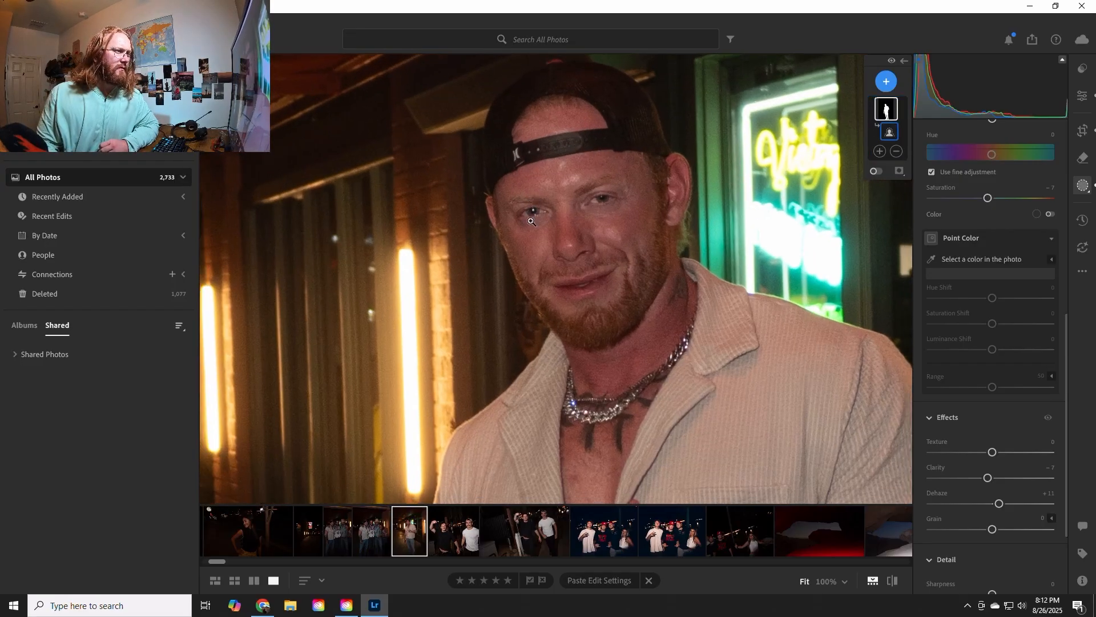
{"action": "left_click", "coordinate": [531, 222]}
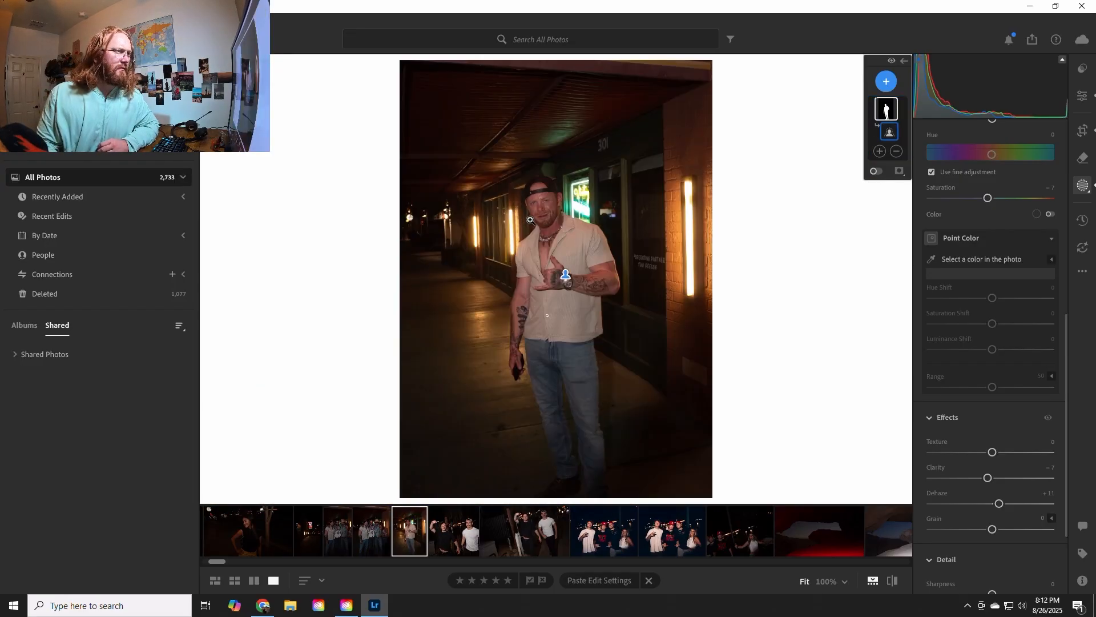
- Shift the walkway photo's 5 x 7 crop down to the image's lower edge and slightly to the left
{"action": "left_click", "coordinate": [1083, 130]}
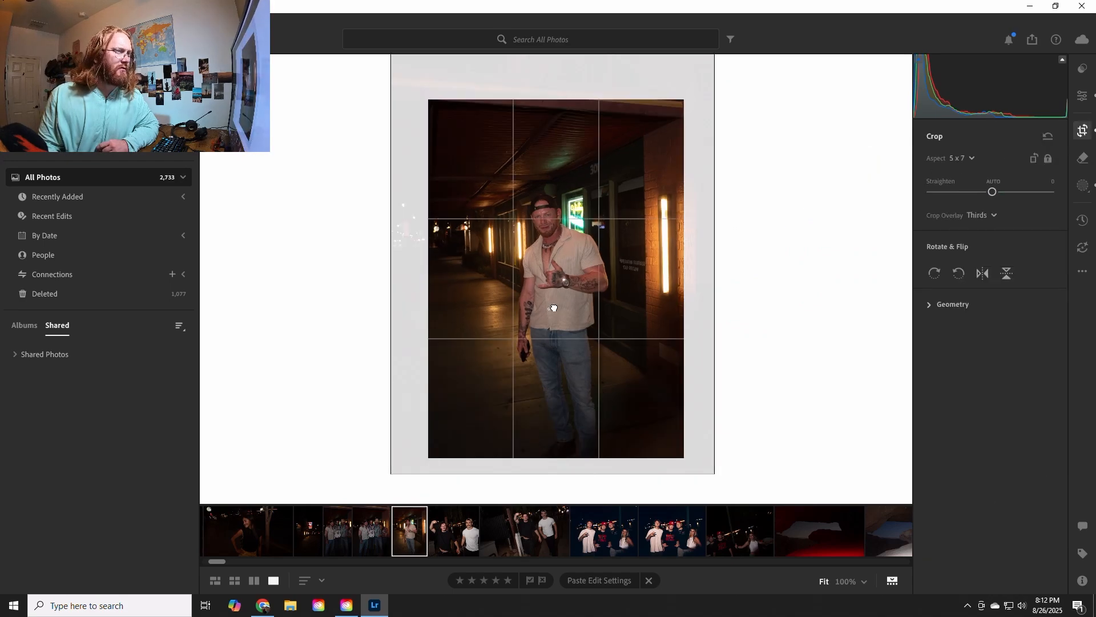
{"action": "left_click_drag", "start_coordinate": [554, 308], "coordinate": [554, 295]}
{"action": "key", "text": "Return"}
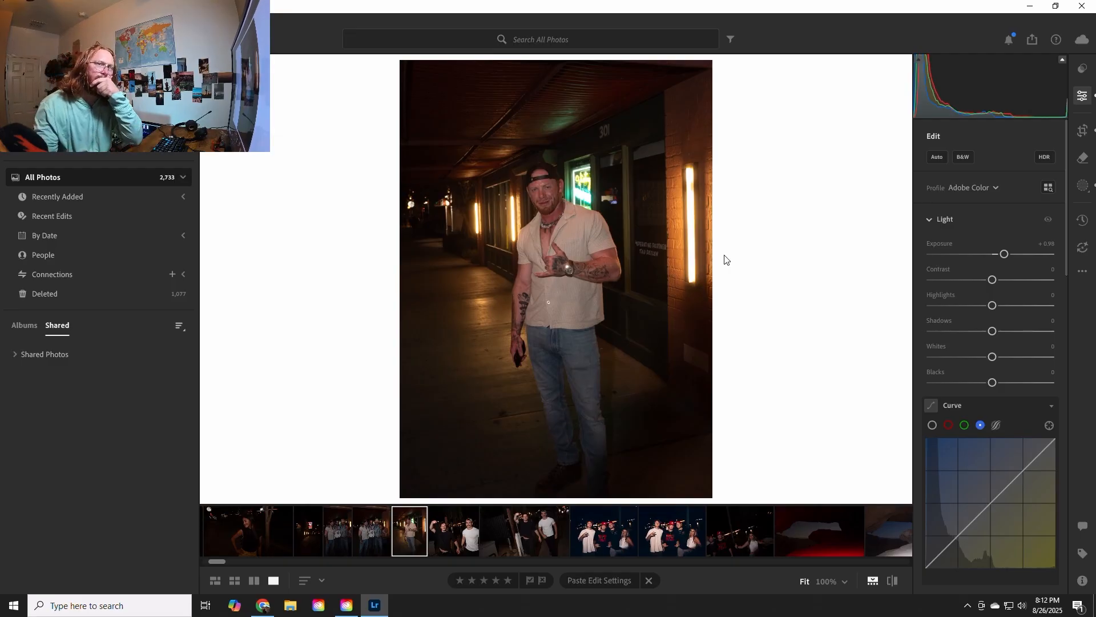
{"action": "left_click", "coordinate": [1083, 130]}
{"action": "left_click_drag", "start_coordinate": [566, 286], "coordinate": [571, 274]}
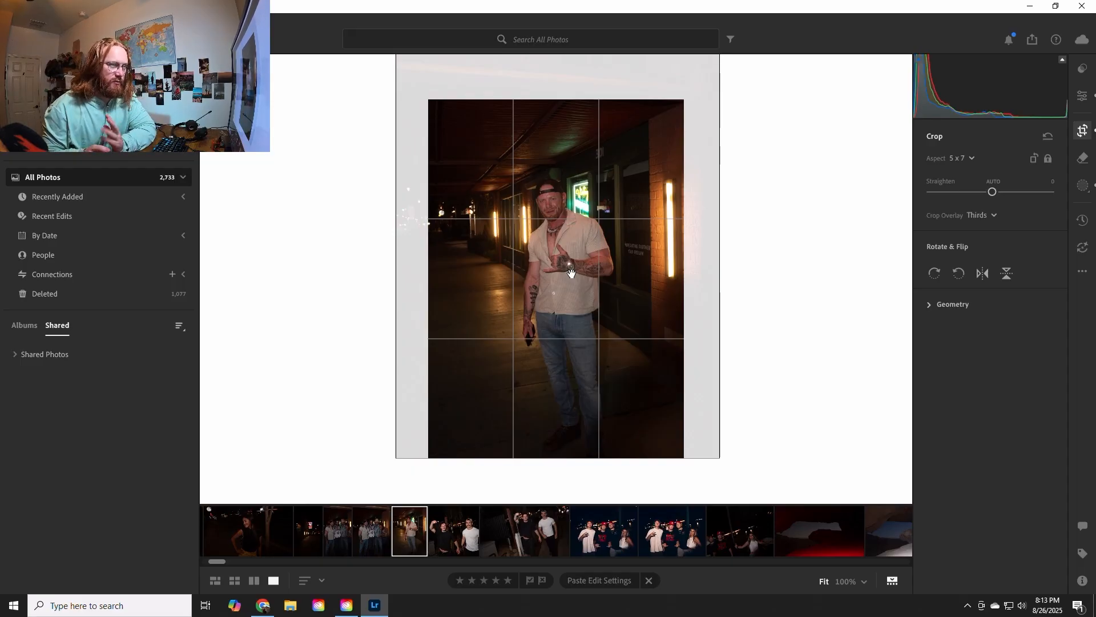
{"action": "key", "text": "e"}
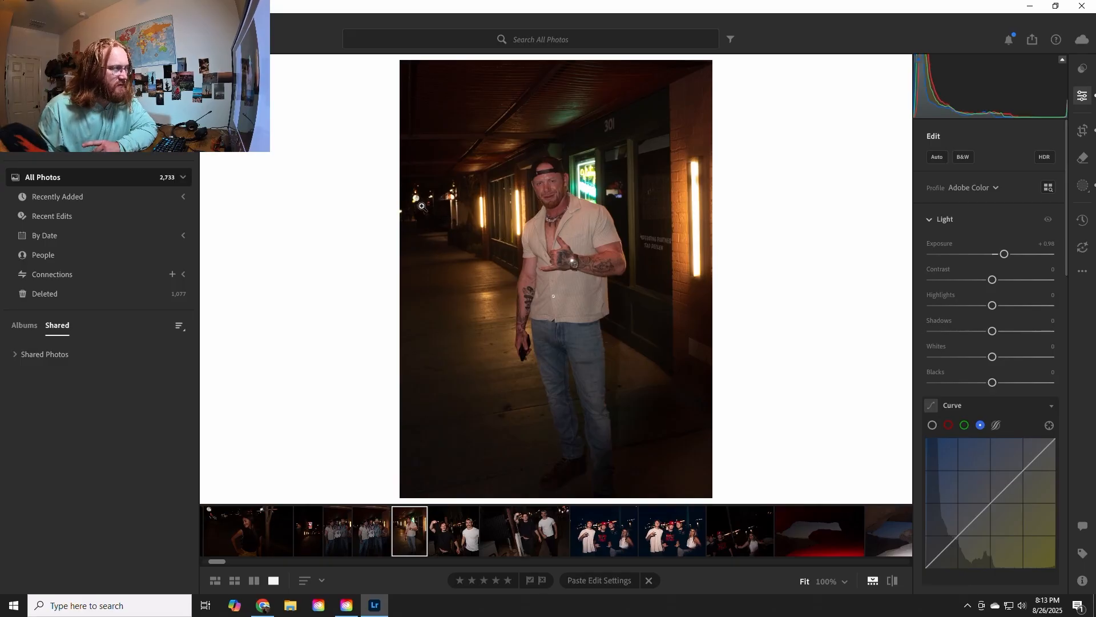
- Nudge the 5 x 7 crop slightly back to the right so the man stands closer to the center
{"action": "left_click", "coordinate": [1083, 131]}
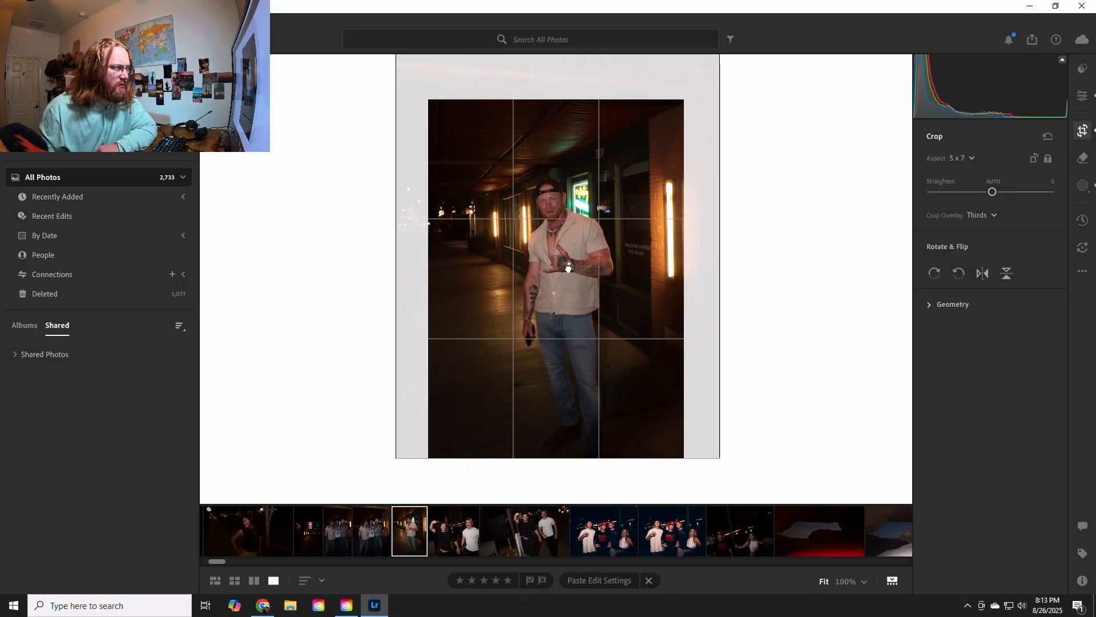
{"action": "left_click_drag", "start_coordinate": [568, 268], "coordinate": [561, 265]}
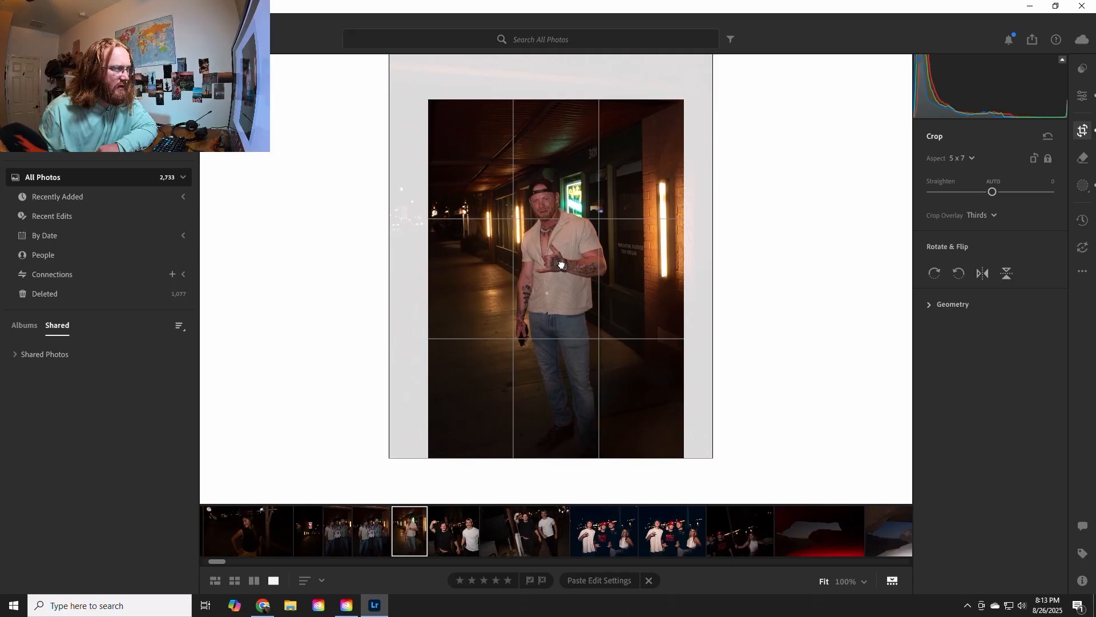
{"action": "left_click_drag", "start_coordinate": [561, 265], "coordinate": [564, 263]}
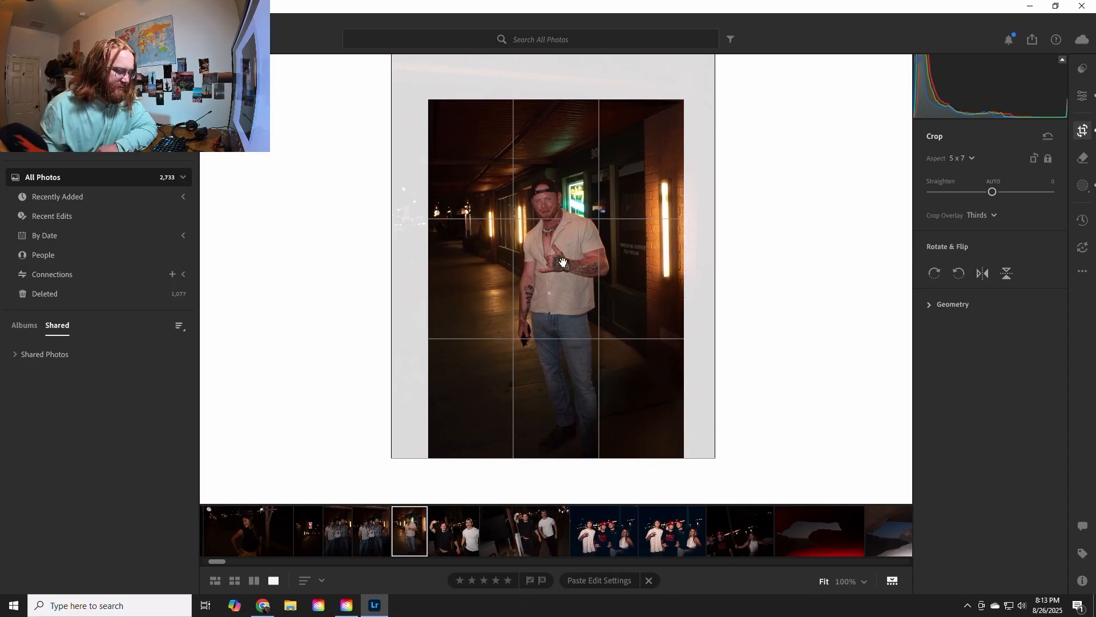
{"action": "key", "text": "Return"}
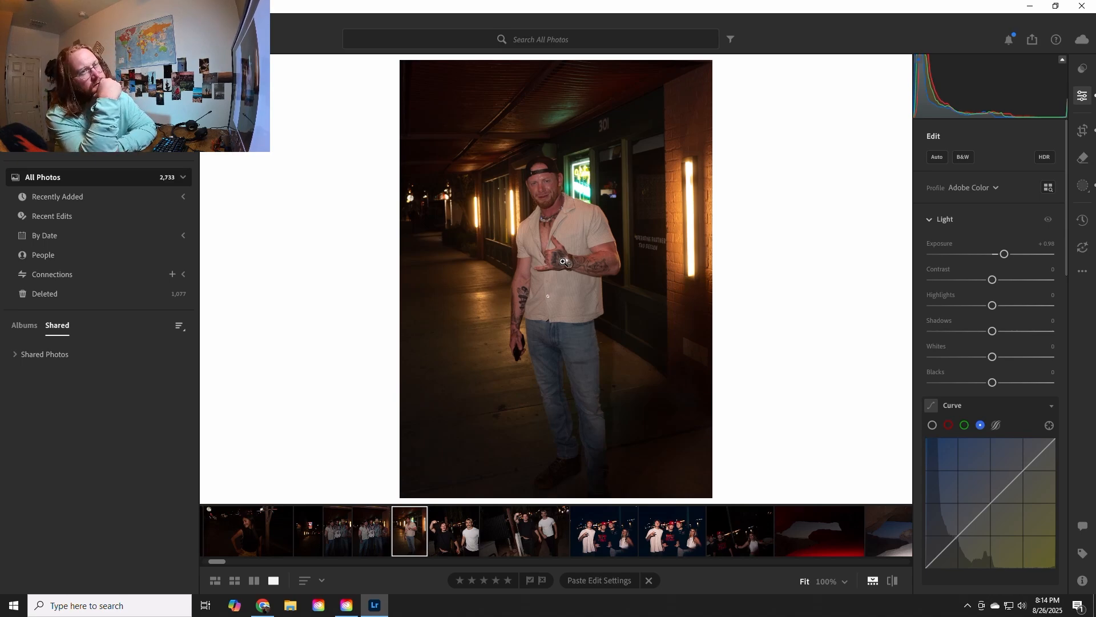
- Set the man's subject mask to Exposure +0.56, Highlights -12 and Temp +31
{"action": "left_click", "coordinate": [1082, 185]}
{"action": "mouse_move", "coordinate": [893, 115]}
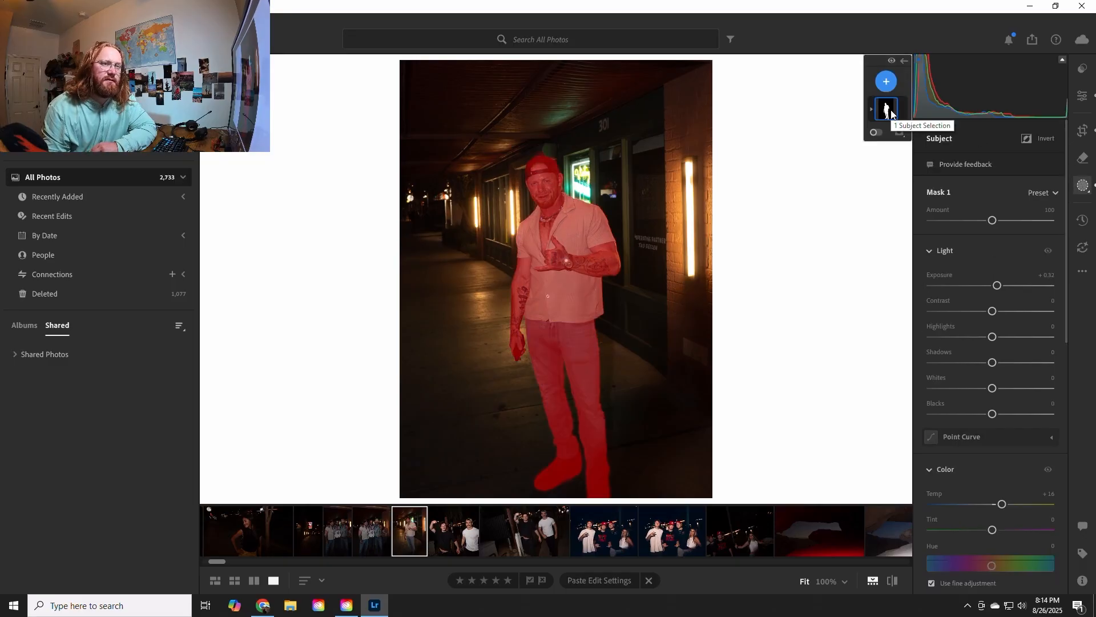
{"action": "mouse_move", "coordinate": [996, 336]}
{"action": "left_mouse_down"}
{"action": "mouse_move", "coordinate": [937, 359]}
{"action": "mouse_move", "coordinate": [986, 342]}
{"action": "left_mouse_up"}
{"action": "double_click", "coordinate": [992, 338]}
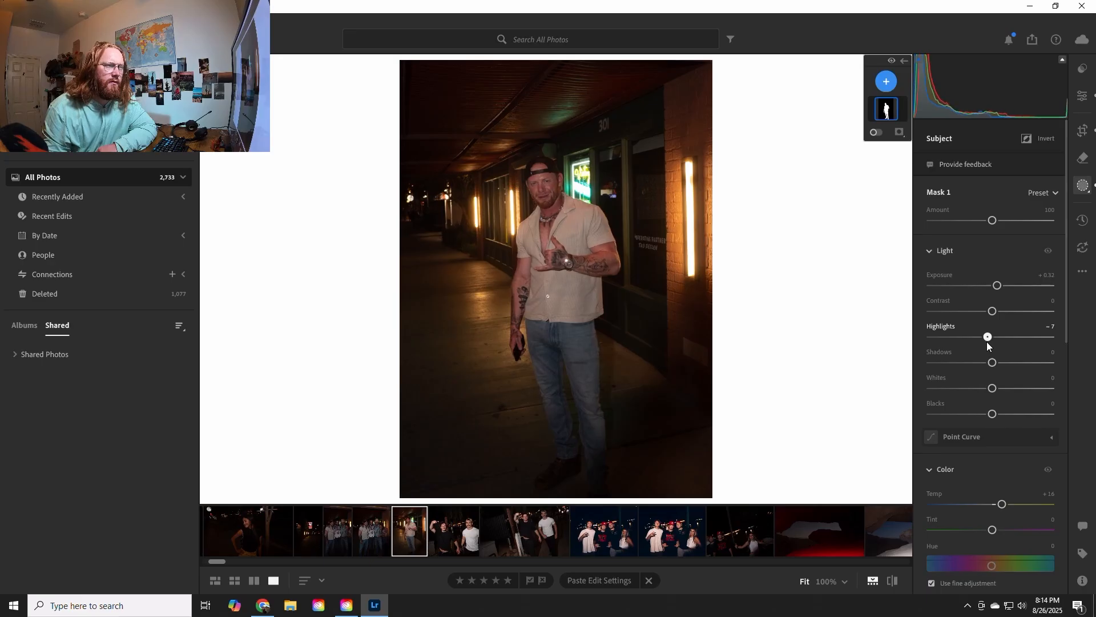
{"action": "left_click_drag", "start_coordinate": [997, 292], "coordinate": [998, 295]}
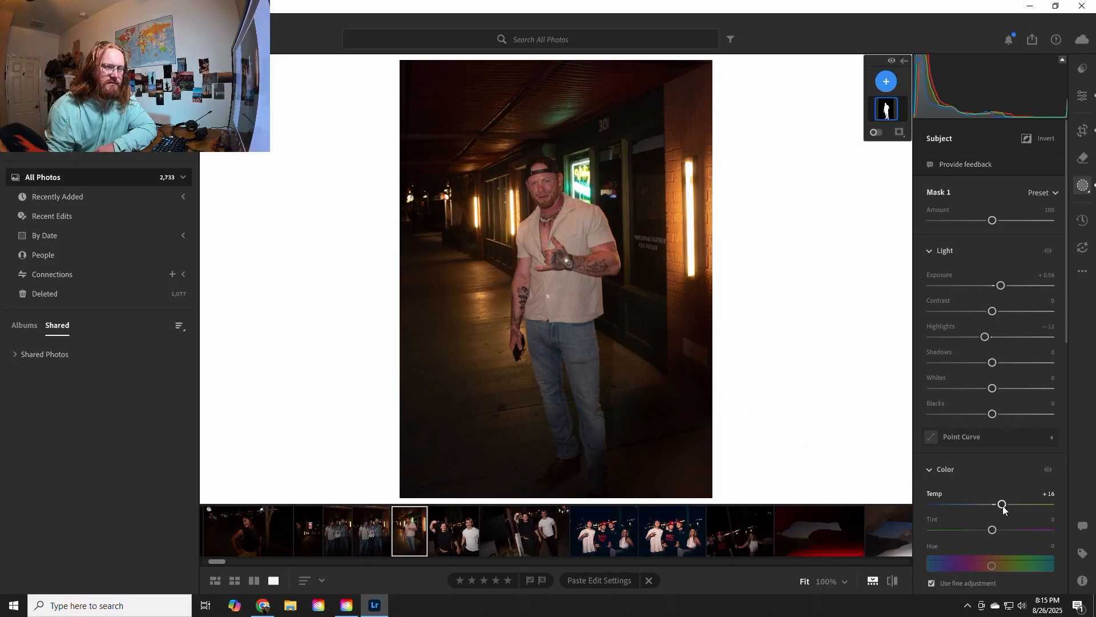
{"action": "left_click_drag", "start_coordinate": [1002, 506], "coordinate": [1022, 506]}
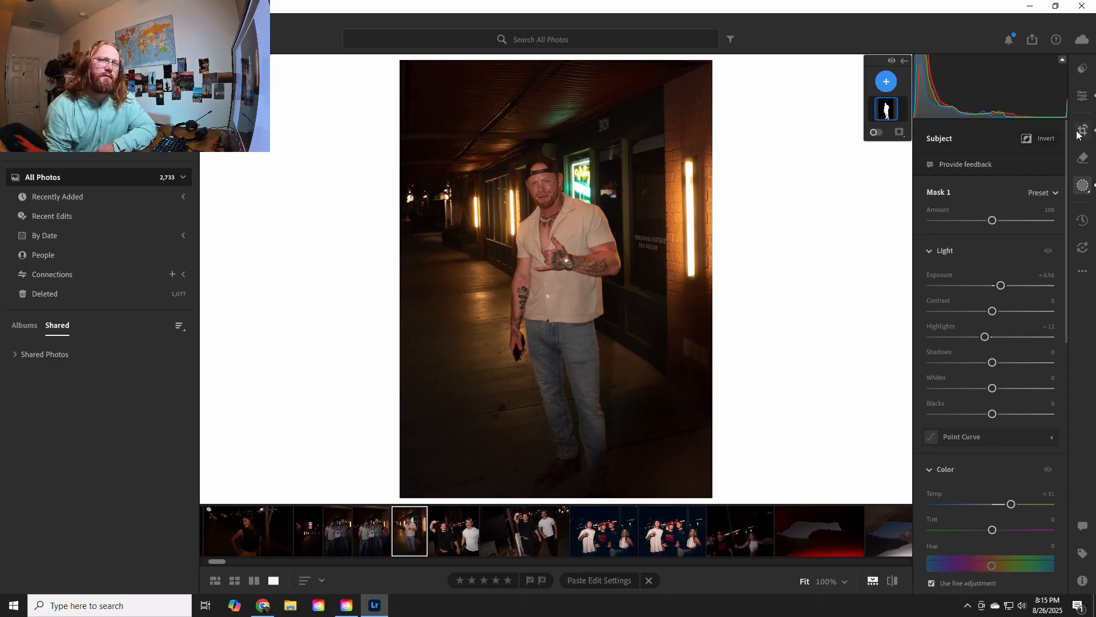
- Raise the walkway photo's overall Exposure to +1.26 and its Highlights to +21
{"action": "left_click", "coordinate": [1082, 96]}
{"action": "left_click_drag", "start_coordinate": [1005, 254], "coordinate": [1009, 261]}
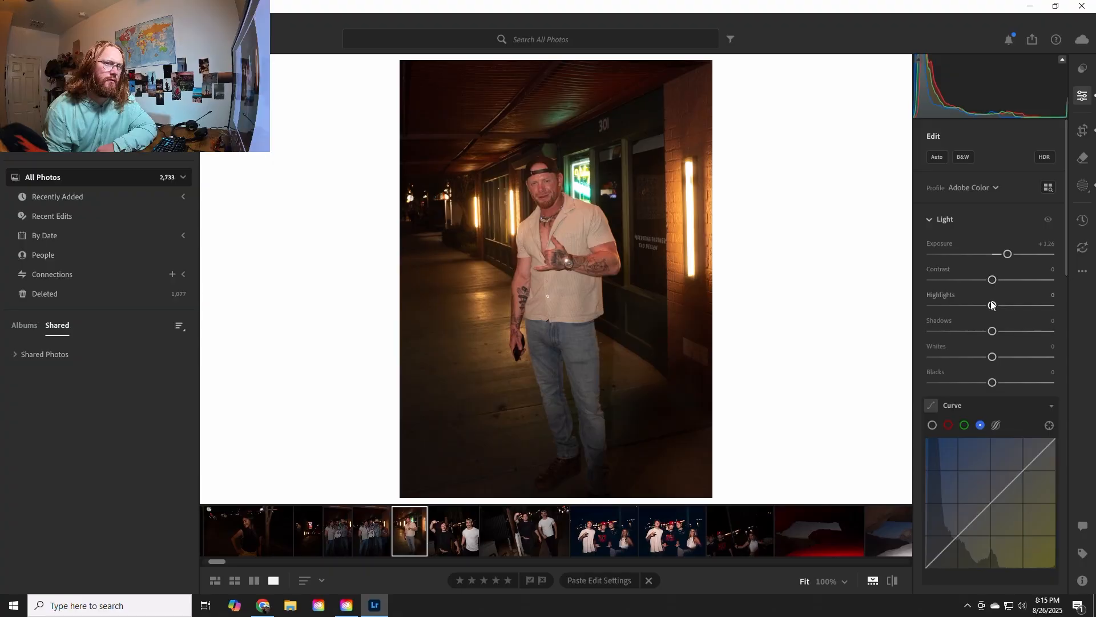
{"action": "left_click_drag", "start_coordinate": [992, 305], "coordinate": [1006, 306]}
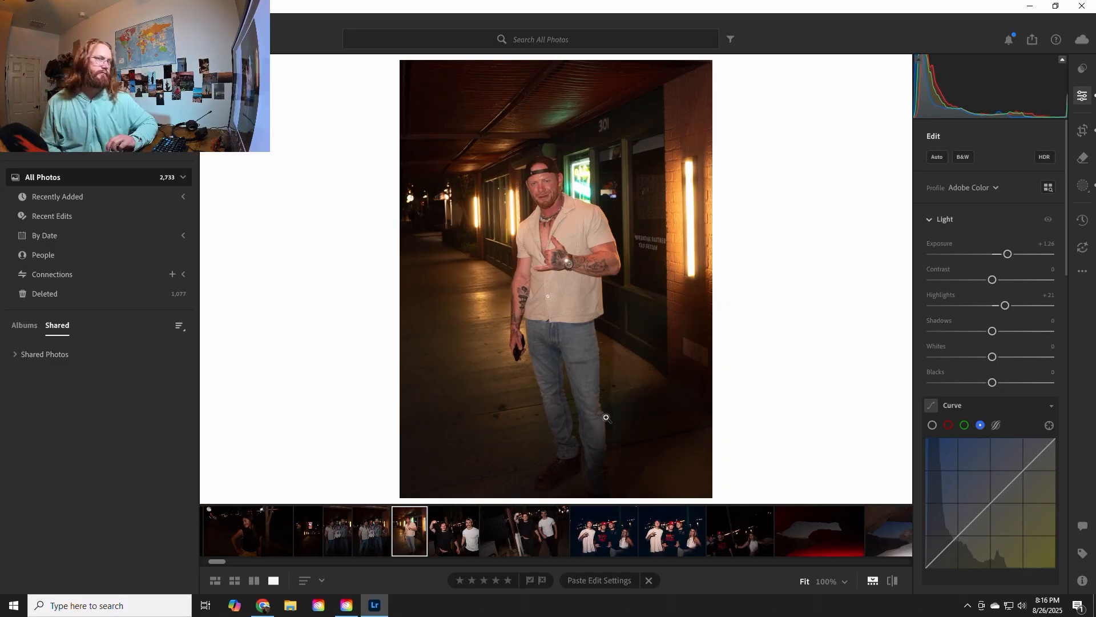
- Lower the whole walkway photo's Clarity to -7
{"action": "scroll", "coordinate": [917, 367], "scroll_direction": "down", "scroll_amount": 1}
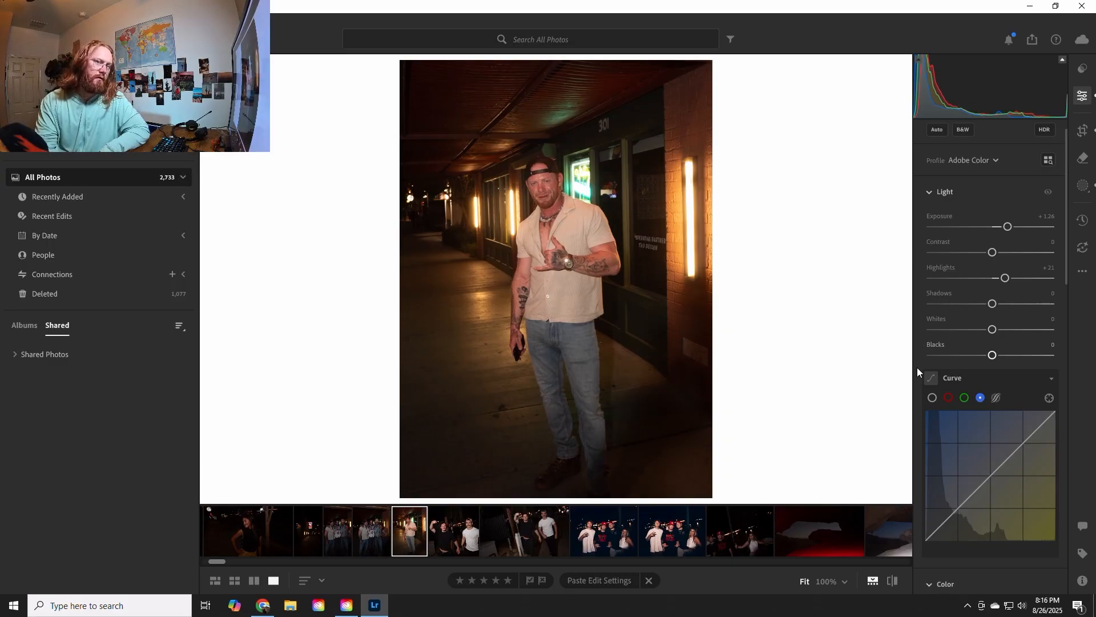
{"action": "scroll", "coordinate": [917, 368], "scroll_direction": "down", "scroll_amount": 10}
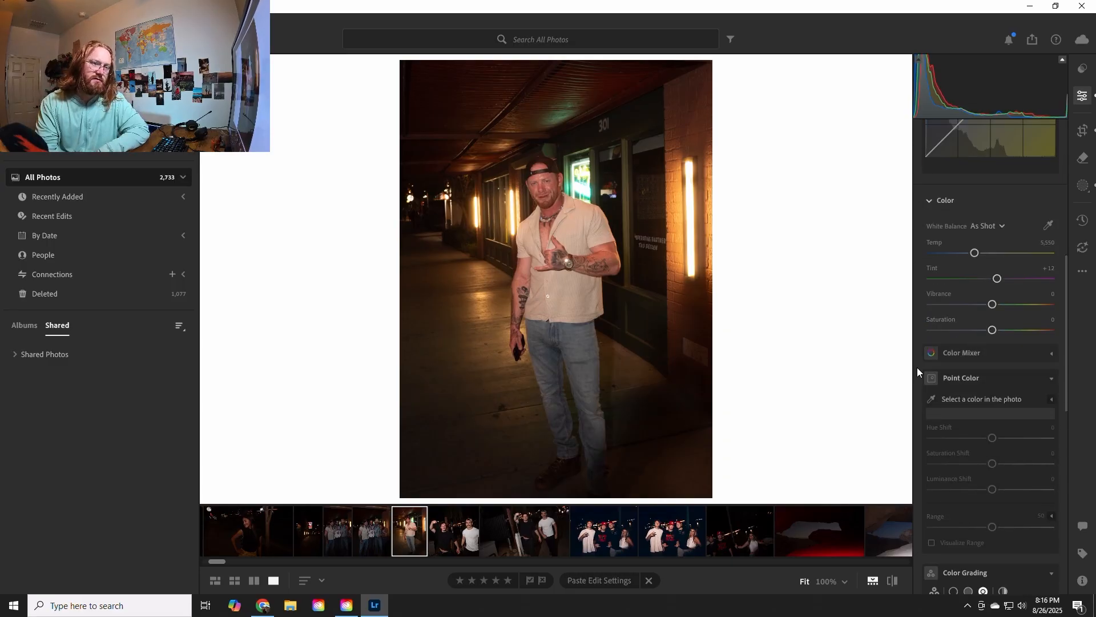
{"action": "scroll", "coordinate": [917, 367], "scroll_direction": "down", "scroll_amount": 15}
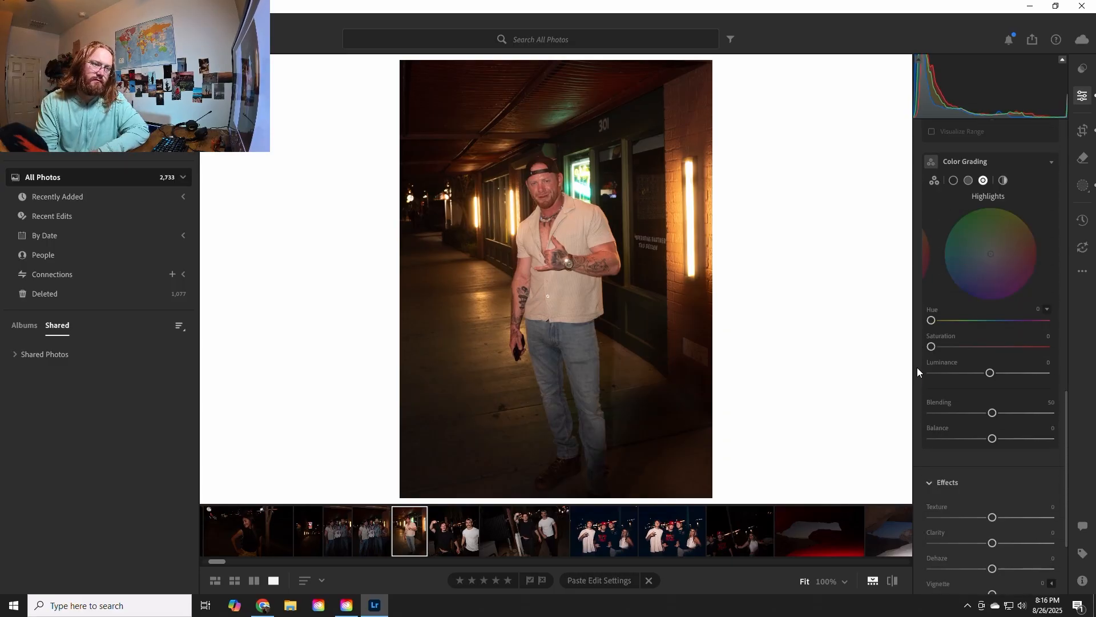
{"action": "scroll", "coordinate": [917, 368], "scroll_direction": "up", "scroll_amount": 5}
{"action": "mouse_move", "coordinate": [991, 406]}
{"action": "left_mouse_down"}
{"action": "mouse_move", "coordinate": [938, 400]}
{"action": "mouse_move", "coordinate": [987, 405]}
{"action": "left_mouse_up"}
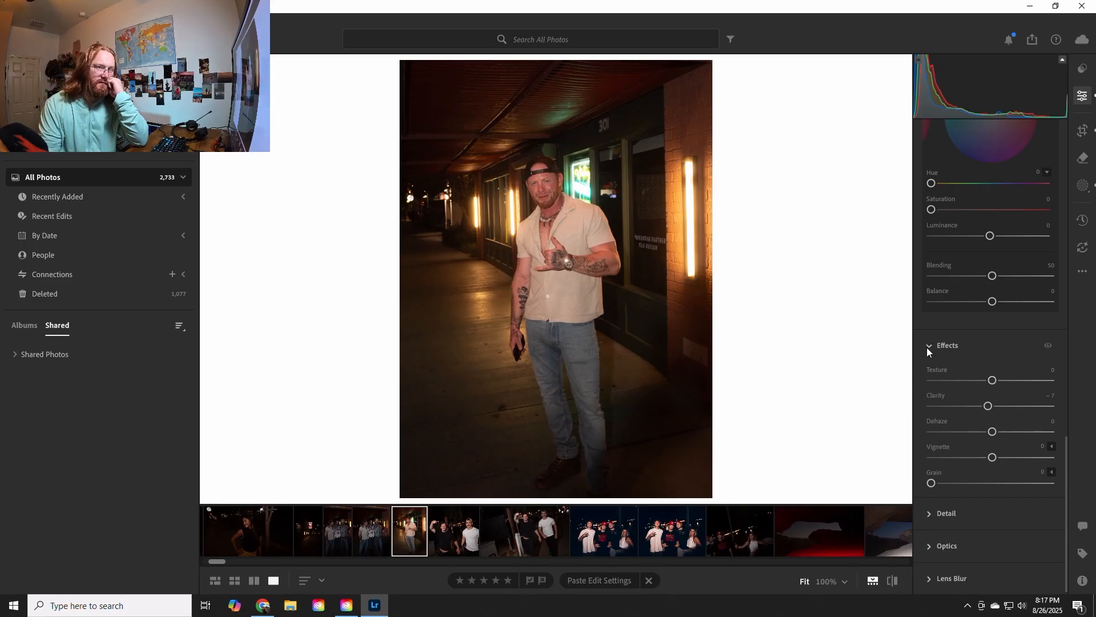
- Set the photo's Sharpening to 73 with Masking at 71, and check the man's upper body up close
{"action": "left_click", "coordinate": [929, 513]}
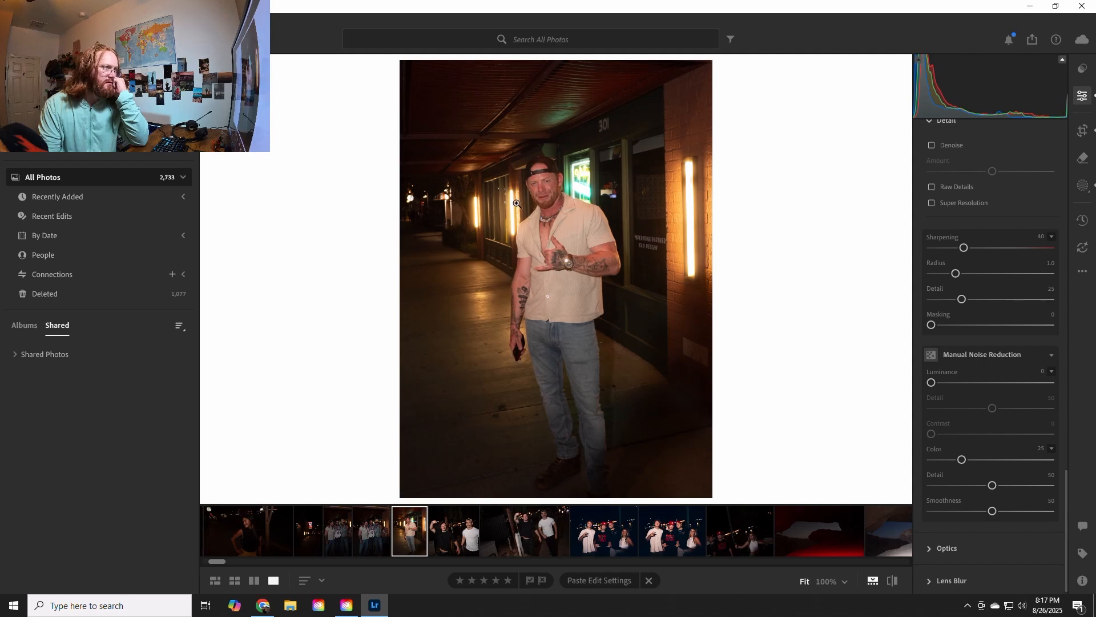
{"action": "left_click_drag", "start_coordinate": [964, 247], "coordinate": [994, 255]}
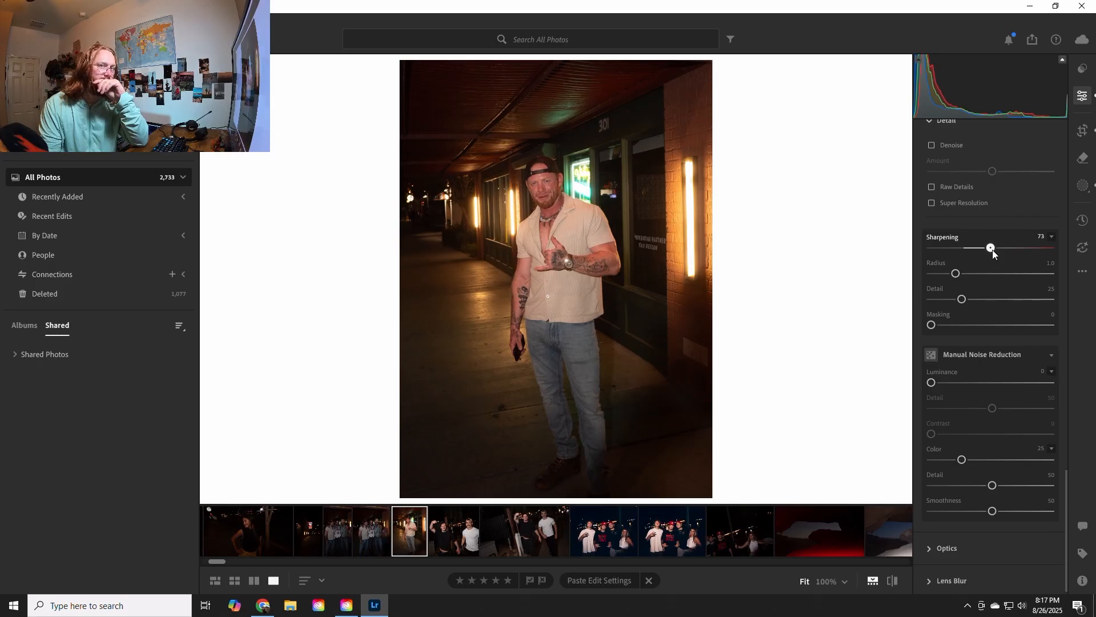
{"action": "left_click_drag", "start_coordinate": [931, 325], "coordinate": [1017, 325]}
{"action": "key", "text": "alt"}
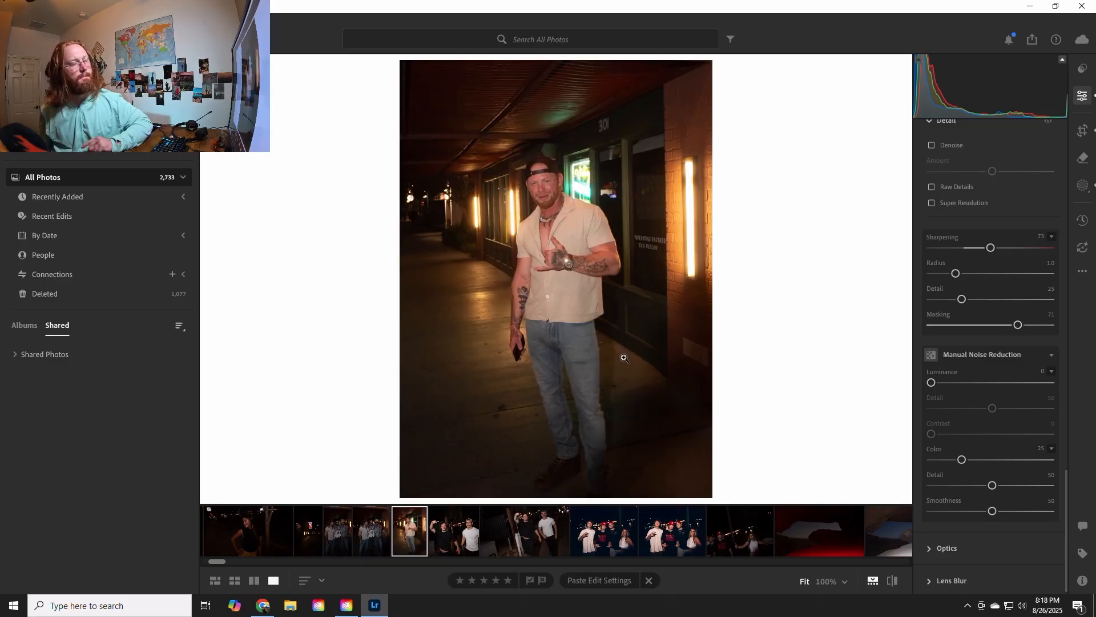
{"action": "left_click", "coordinate": [562, 176]}
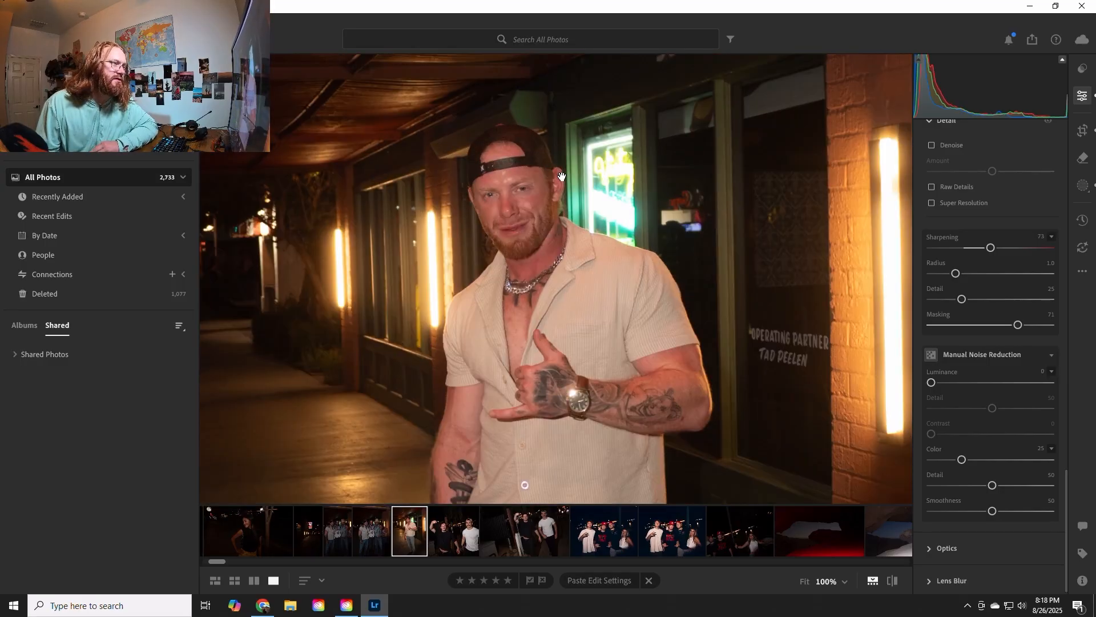
{"action": "left_click", "coordinate": [441, 302]}
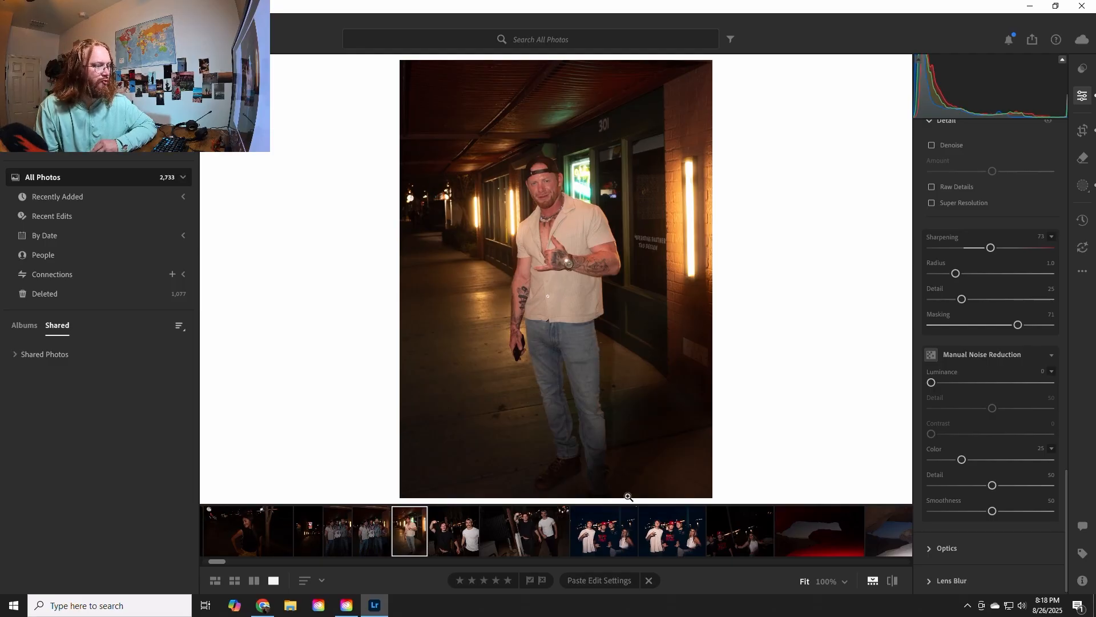
- Copy the walkway photo's edit settings without crop and masking, and open the group photo just before it
{"action": "left_click", "coordinate": [649, 581]}
{"action": "left_click", "coordinate": [615, 581]}
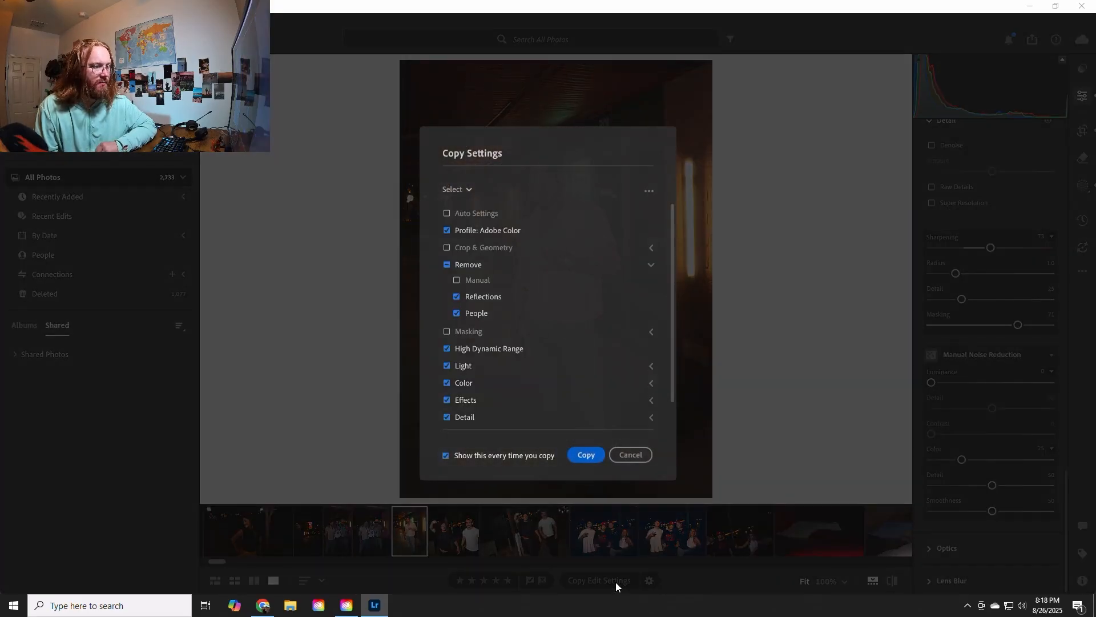
{"action": "left_click", "coordinate": [588, 456]}
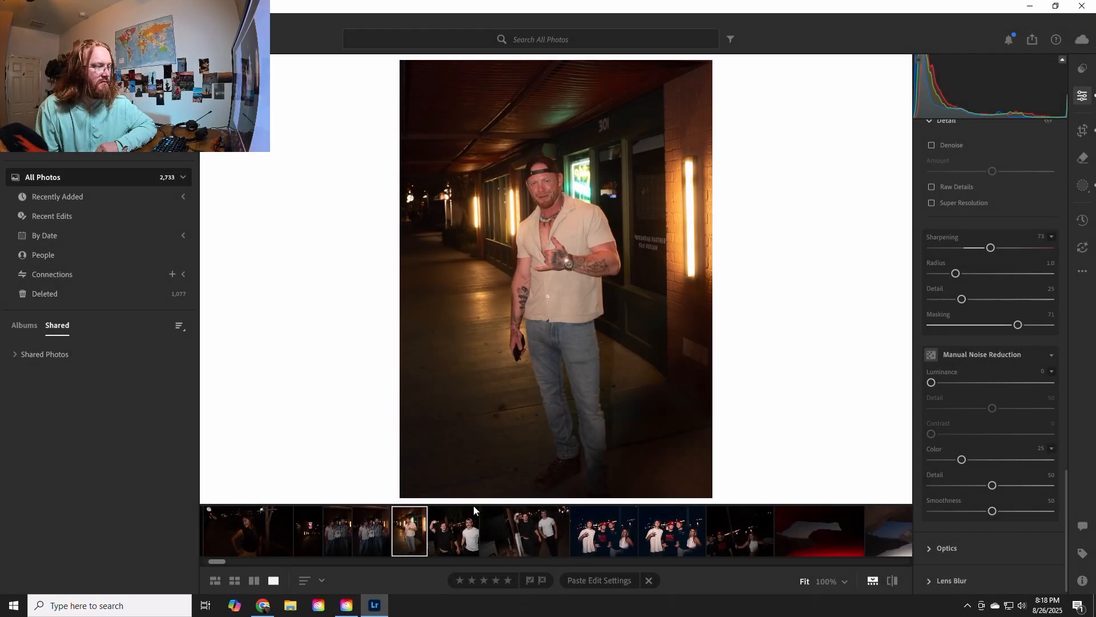
{"action": "left_click", "coordinate": [369, 539]}
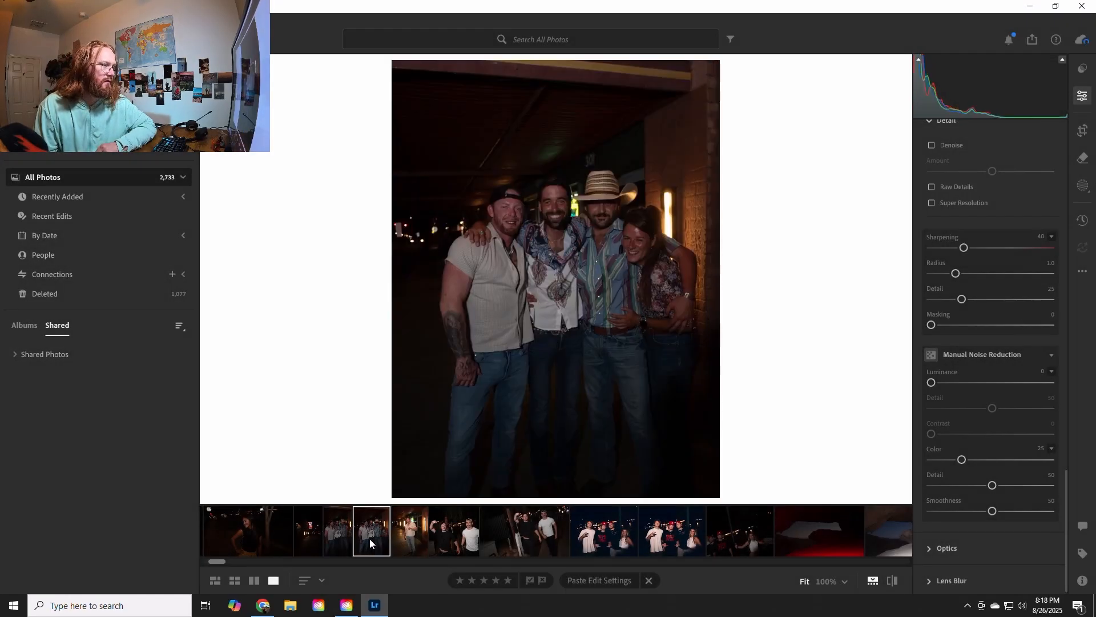
- Paste the copied edit settings onto the group photo and crop it tighter at a 5 x 7 aspect ratio
{"action": "left_click", "coordinate": [597, 578]}
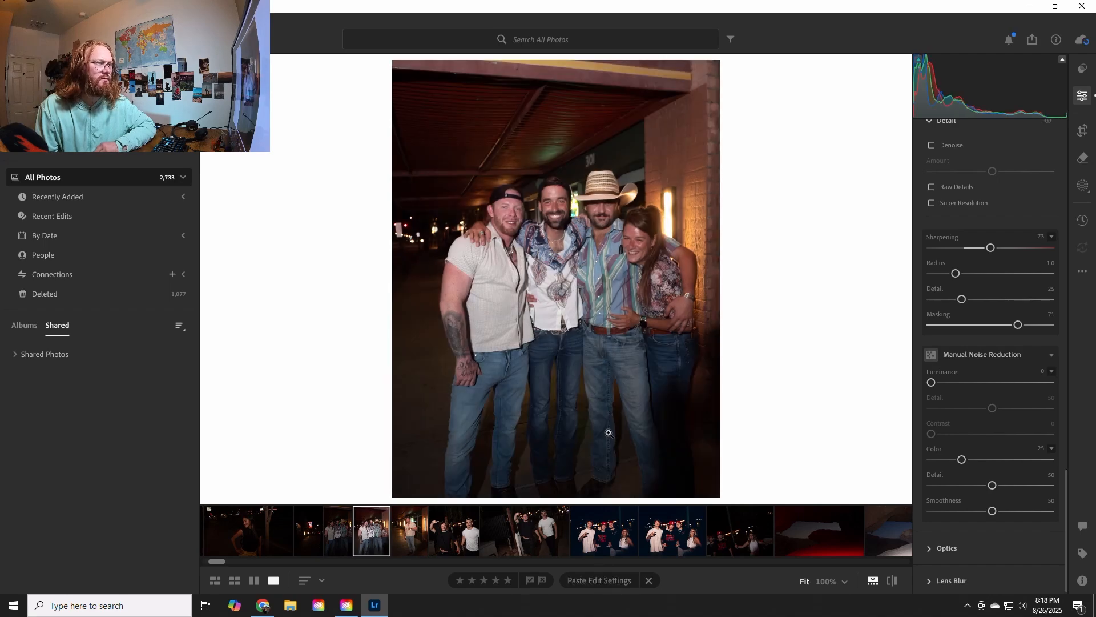
{"action": "left_click", "coordinate": [1083, 130]}
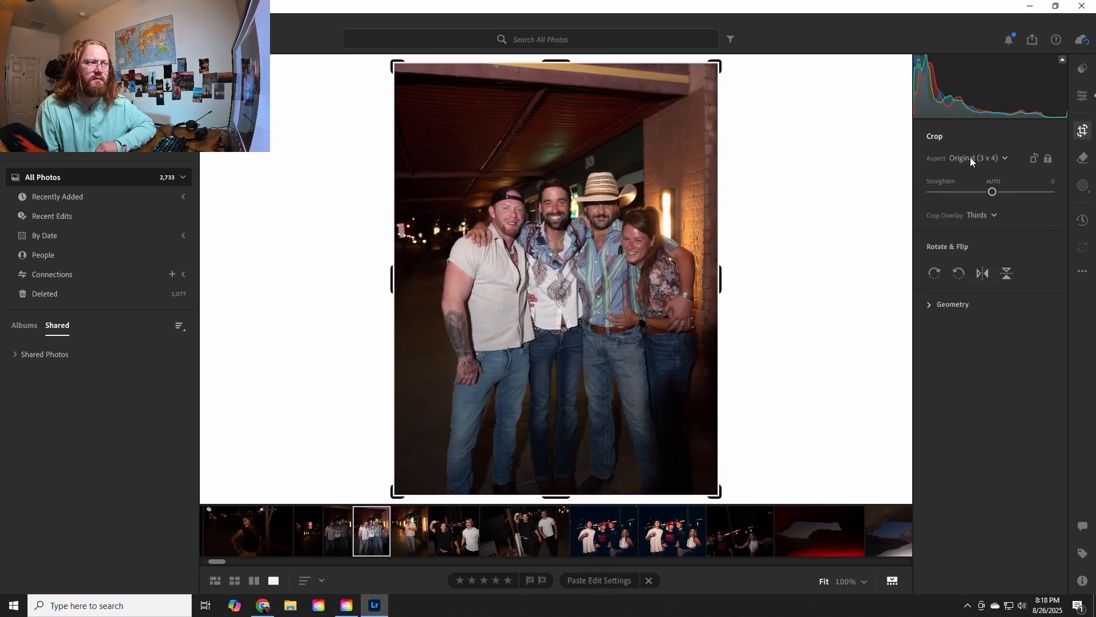
{"action": "left_click_drag", "start_coordinate": [595, 286], "coordinate": [562, 287]}
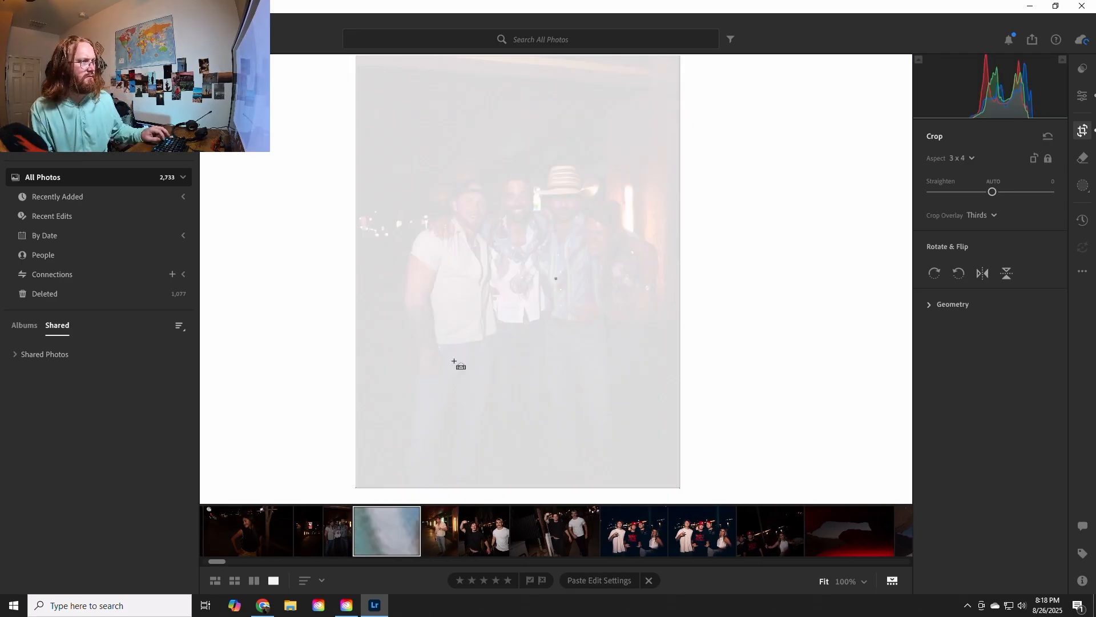
{"action": "key", "text": "ctrl+z"}
{"action": "left_click", "coordinate": [978, 158]}
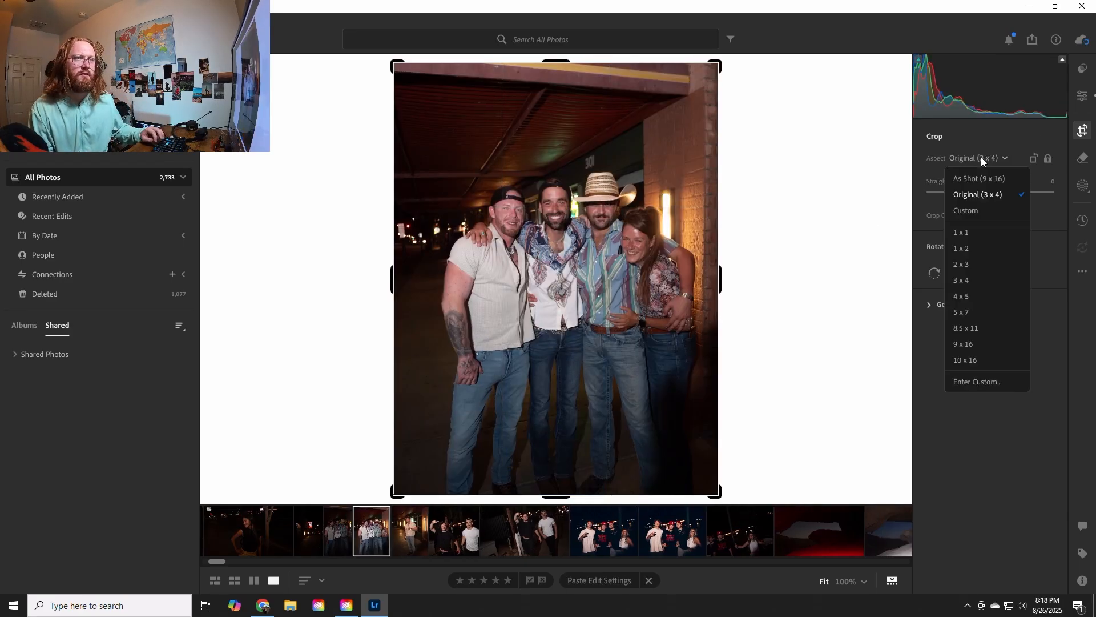
{"action": "left_click", "coordinate": [965, 314]}
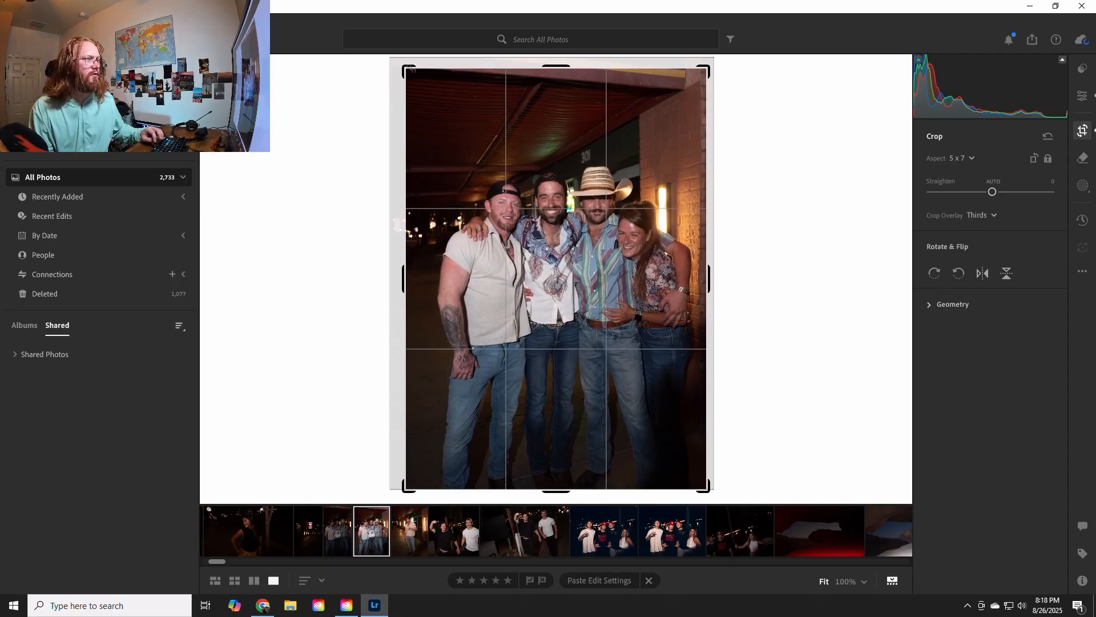
{"action": "left_click_drag", "start_coordinate": [401, 63], "coordinate": [414, 69]}
{"action": "key", "text": "Return"}
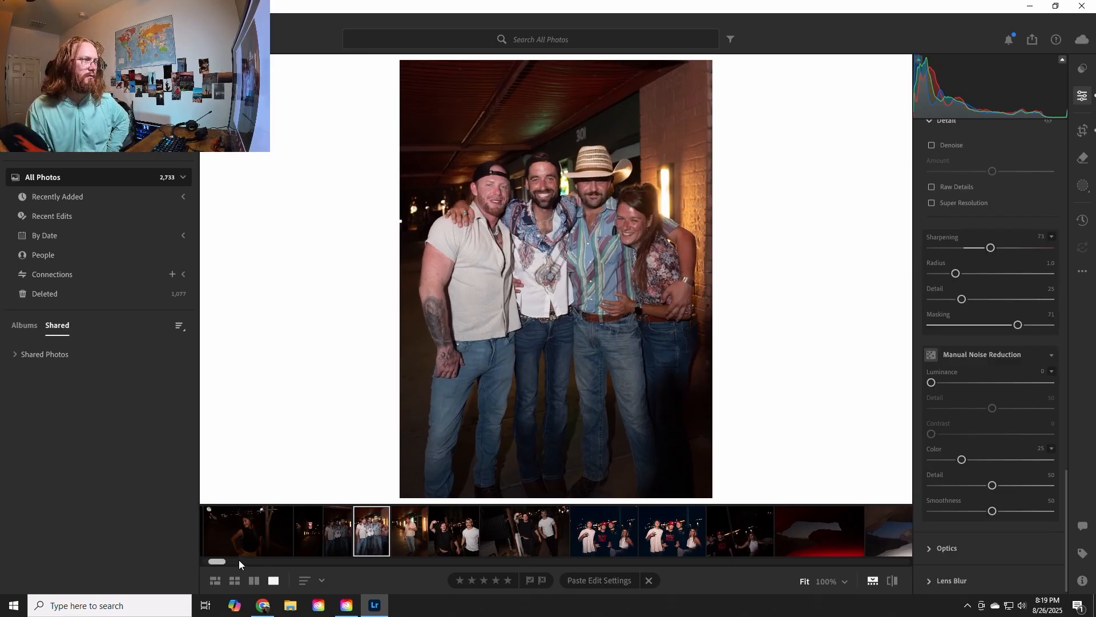
- Reposition the 5 x 7 crop so the four people sit slightly farther right in the frame
{"action": "left_click", "coordinate": [1083, 129]}
{"action": "left_click_drag", "start_coordinate": [556, 254], "coordinate": [558, 252]}
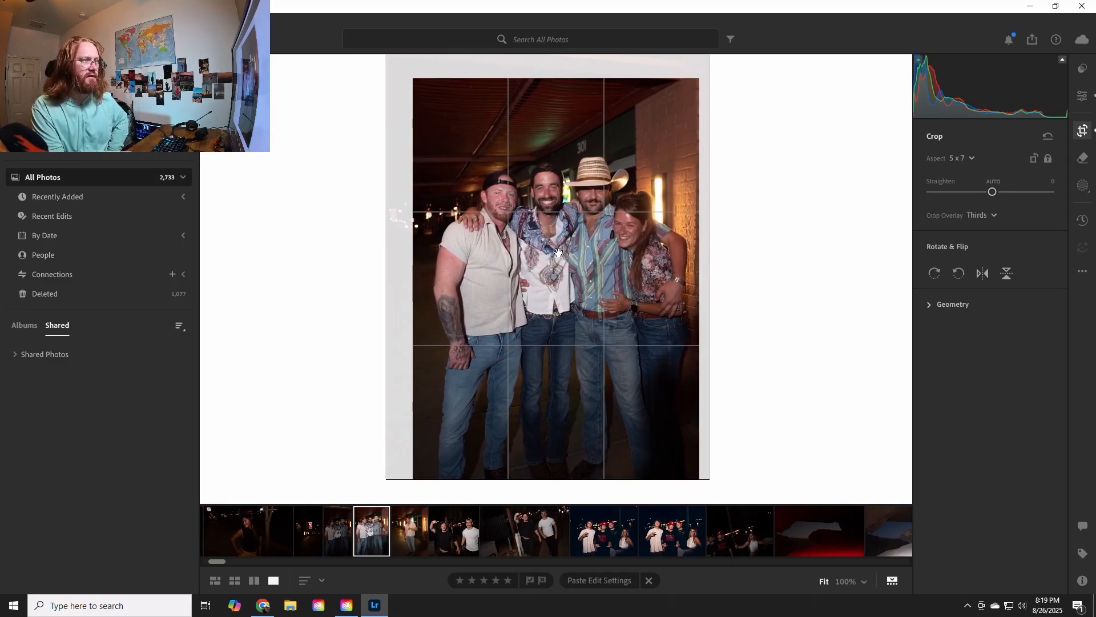
{"action": "key", "text": "Return"}
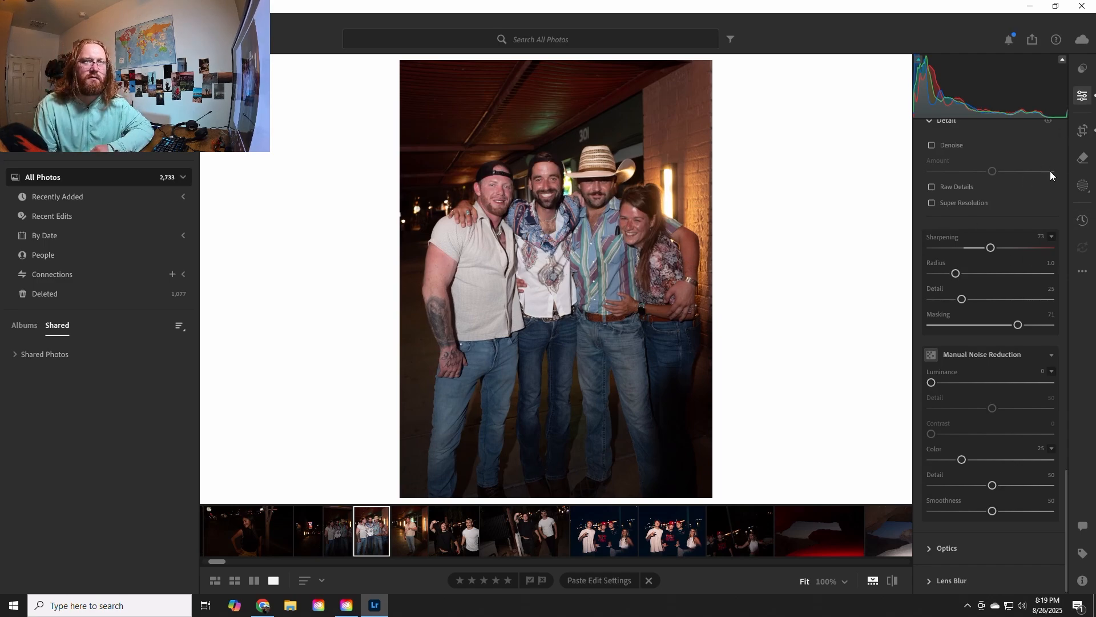
- Warm the group photo's white balance to Temp 6,625 and set its Tint to +6
{"action": "scroll", "coordinate": [1059, 176], "scroll_direction": "up", "scroll_amount": 8}
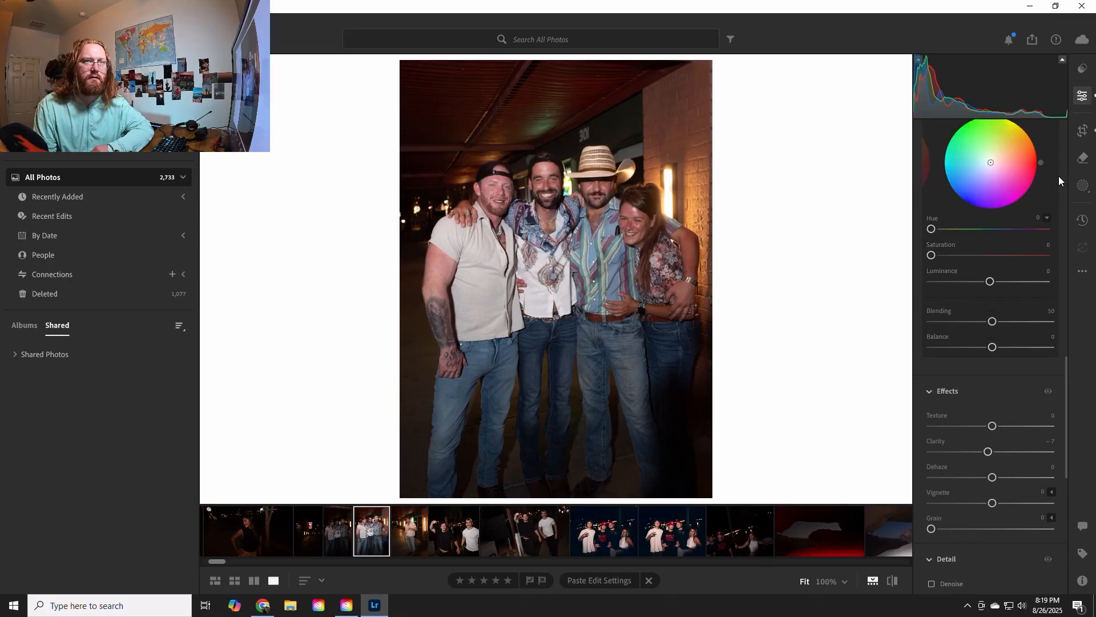
{"action": "scroll", "coordinate": [1058, 176], "scroll_direction": "up", "scroll_amount": 10}
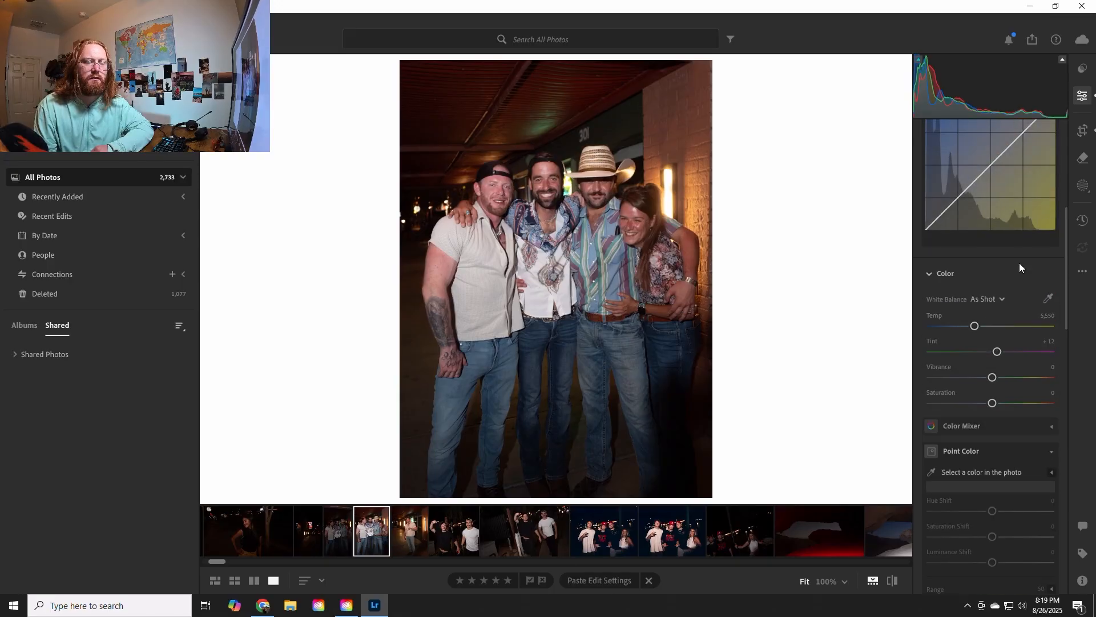
{"action": "left_click_drag", "start_coordinate": [975, 326], "coordinate": [991, 353]}
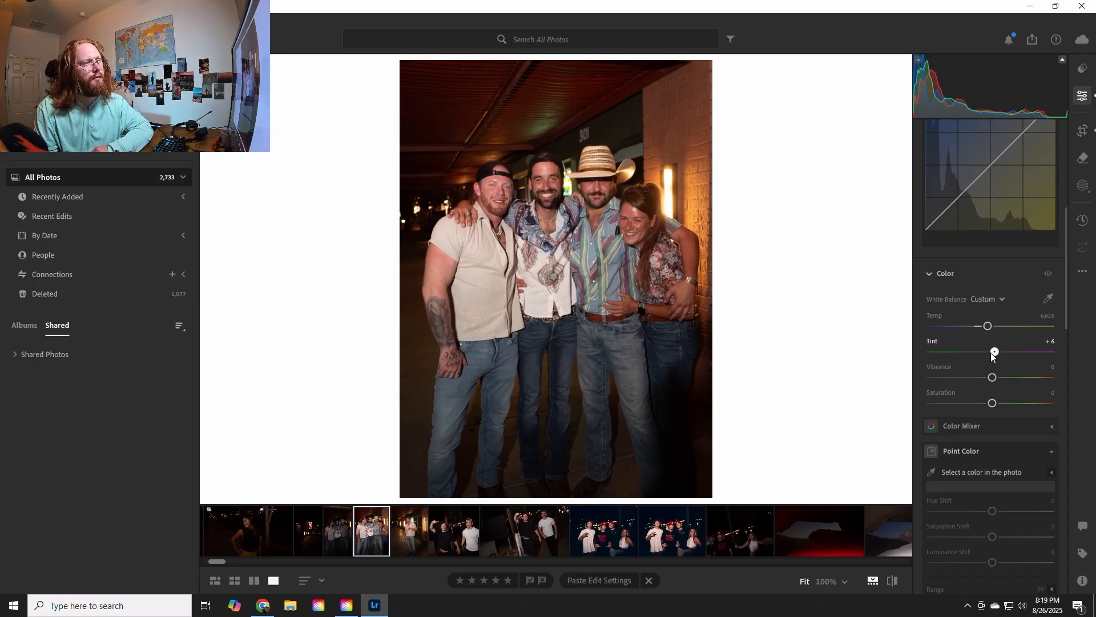
- Create a Subject mask covering the four people in the group photo
{"action": "left_click_drag", "start_coordinate": [1066, 240], "coordinate": [1059, 164]}
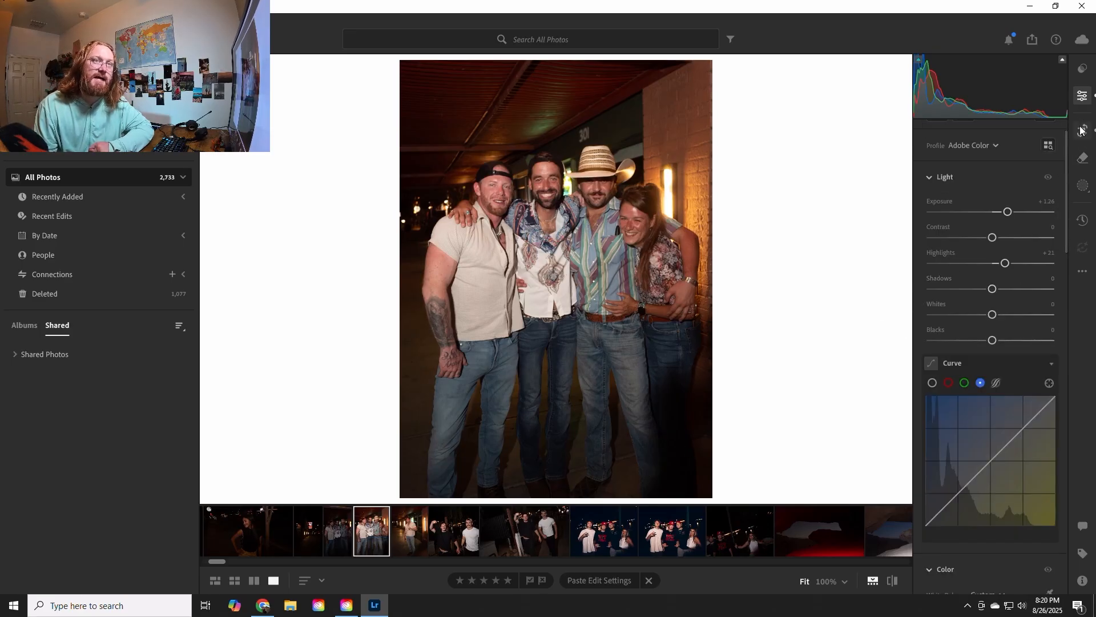
{"action": "left_click", "coordinate": [1083, 189]}
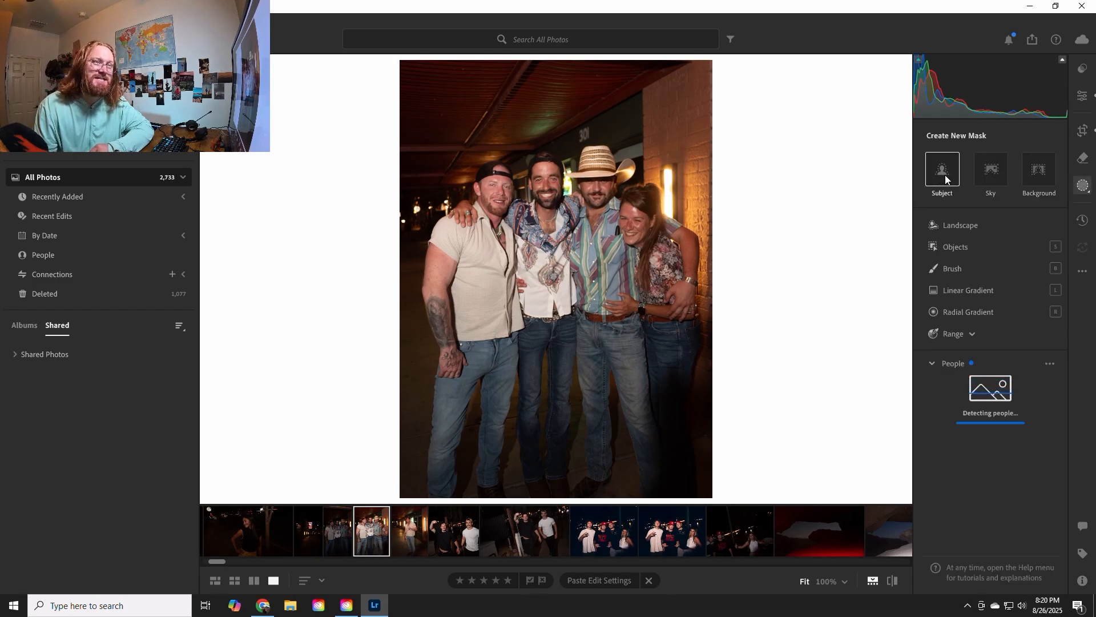
{"action": "left_click", "coordinate": [944, 175]}
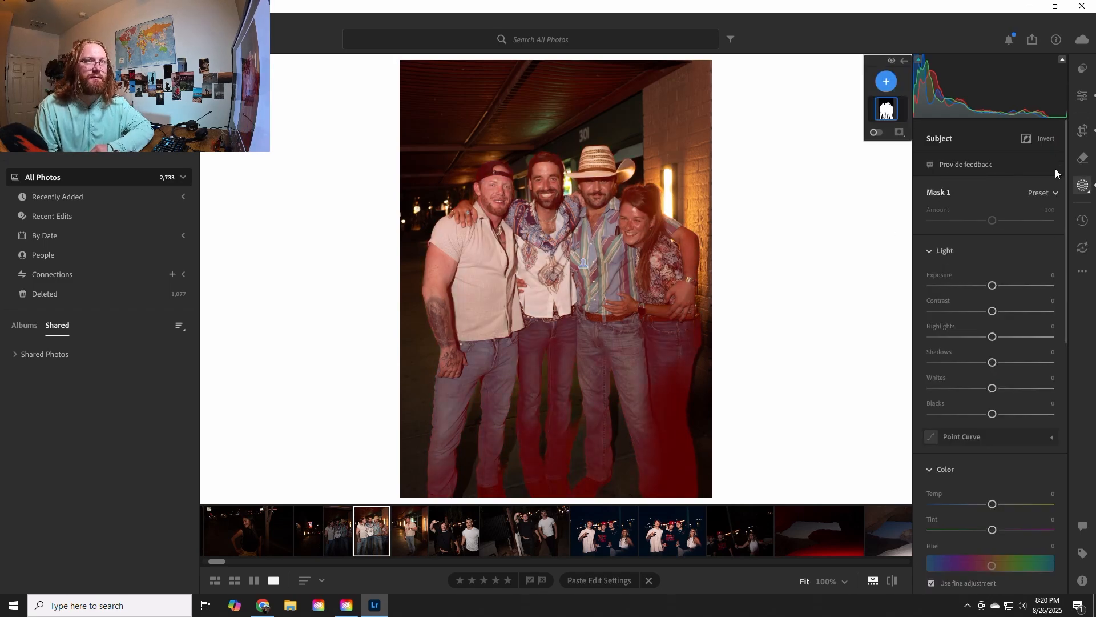
{"action": "left_click", "coordinate": [1085, 184]}
{"action": "left_click", "coordinate": [1084, 184]}
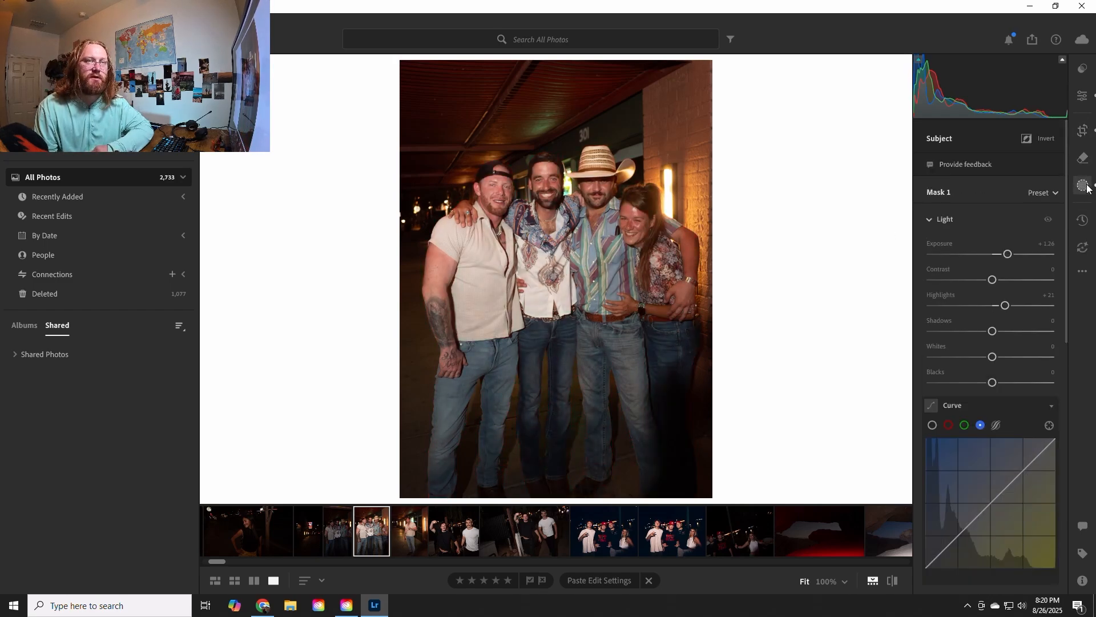
- Set the Subject mask's Exposure to +0.04 and Highlights to -21, and check the face under the straw hat up close
{"action": "left_click_drag", "start_coordinate": [992, 289], "coordinate": [995, 297]}
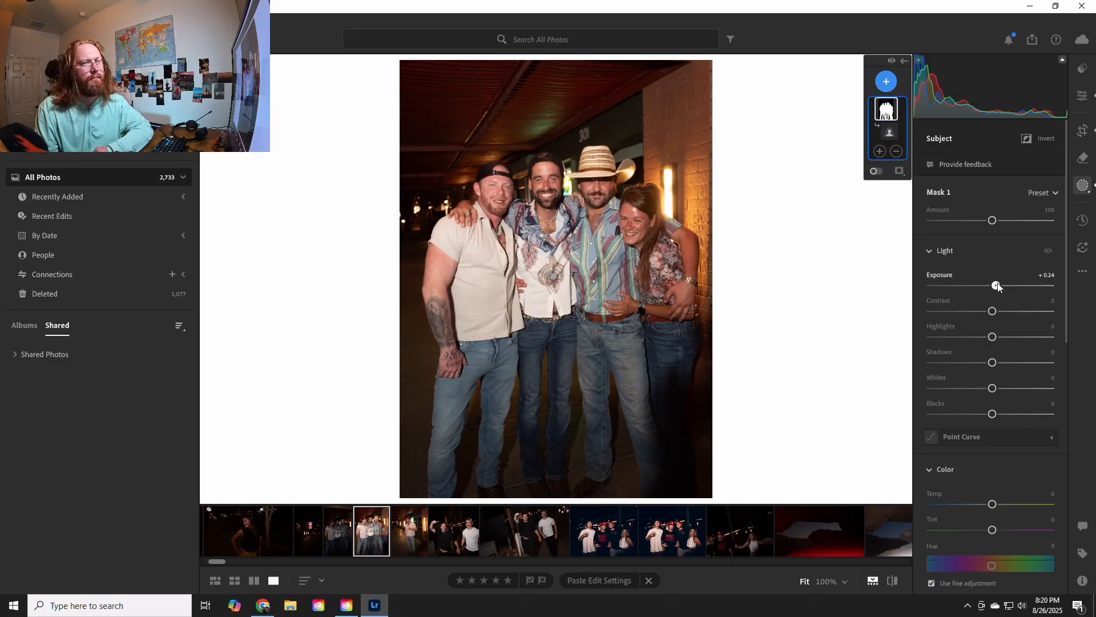
{"action": "left_click_drag", "start_coordinate": [996, 283], "coordinate": [996, 283]}
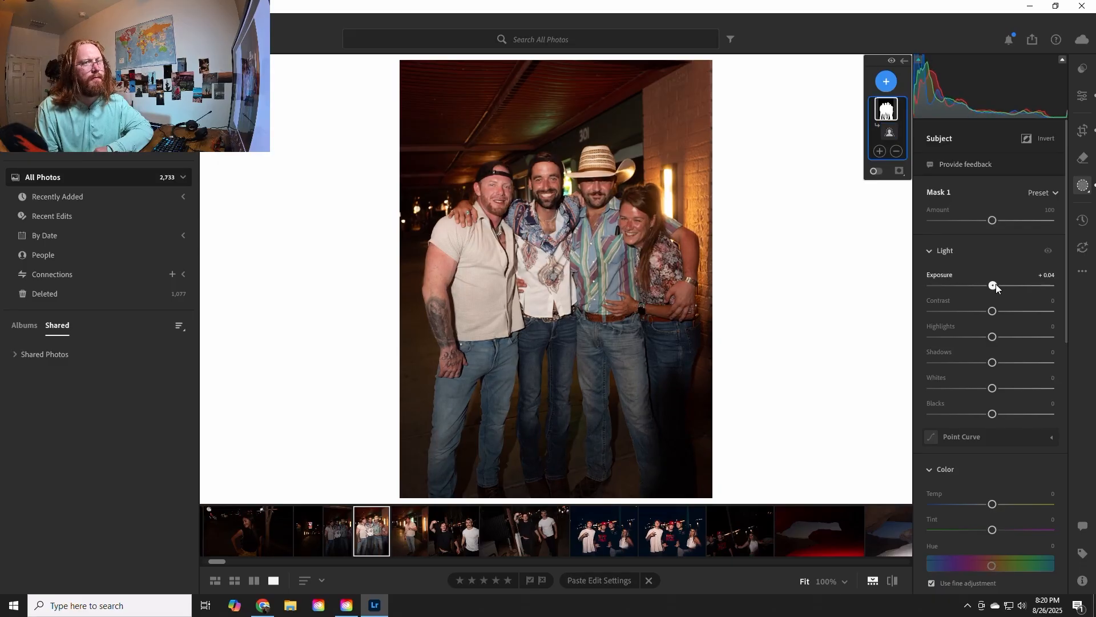
{"action": "left_click_drag", "start_coordinate": [992, 337], "coordinate": [979, 337]}
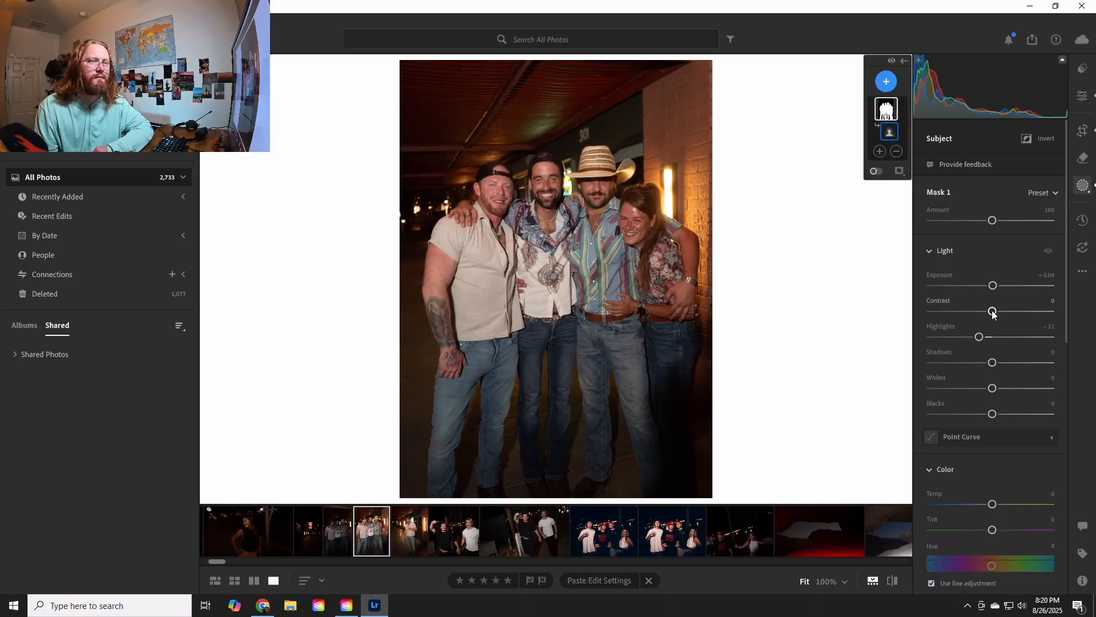
{"action": "left_click", "coordinate": [596, 188]}
{"action": "left_click", "coordinate": [596, 187]}
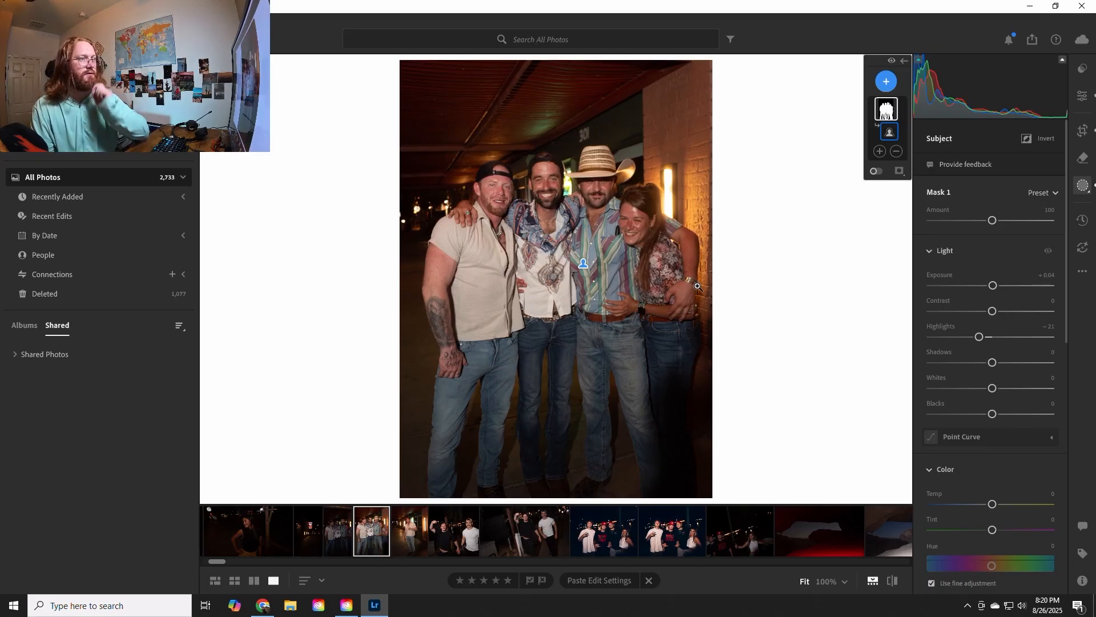
- Readjust the group photo's crop so the four people shift slightly left in the frame
{"action": "left_click", "coordinate": [1082, 130]}
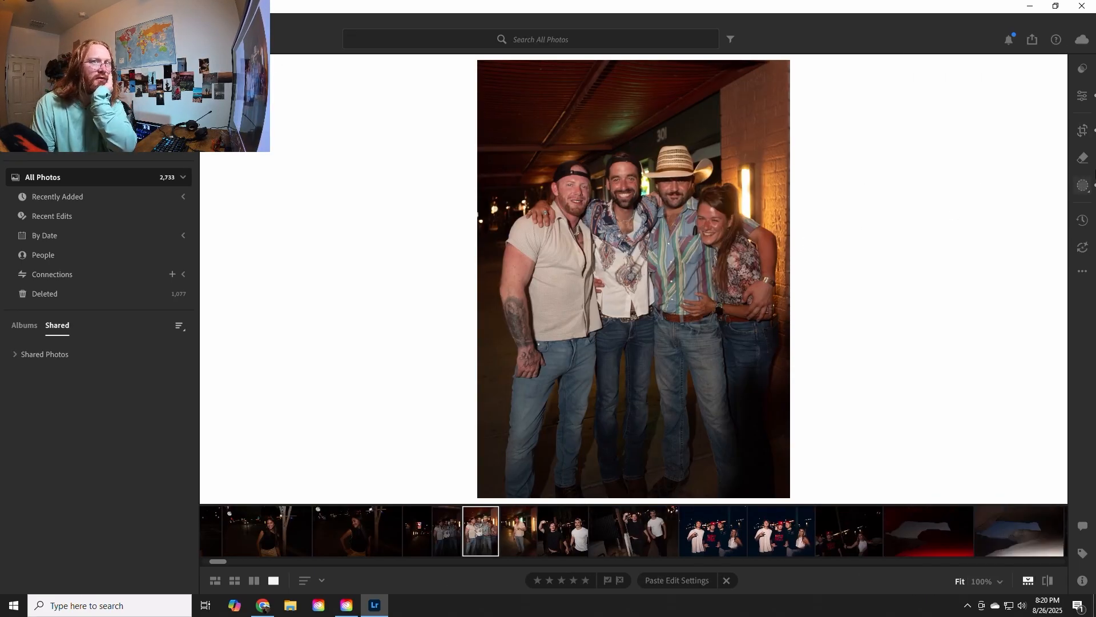
{"action": "left_click", "coordinate": [1082, 130]}
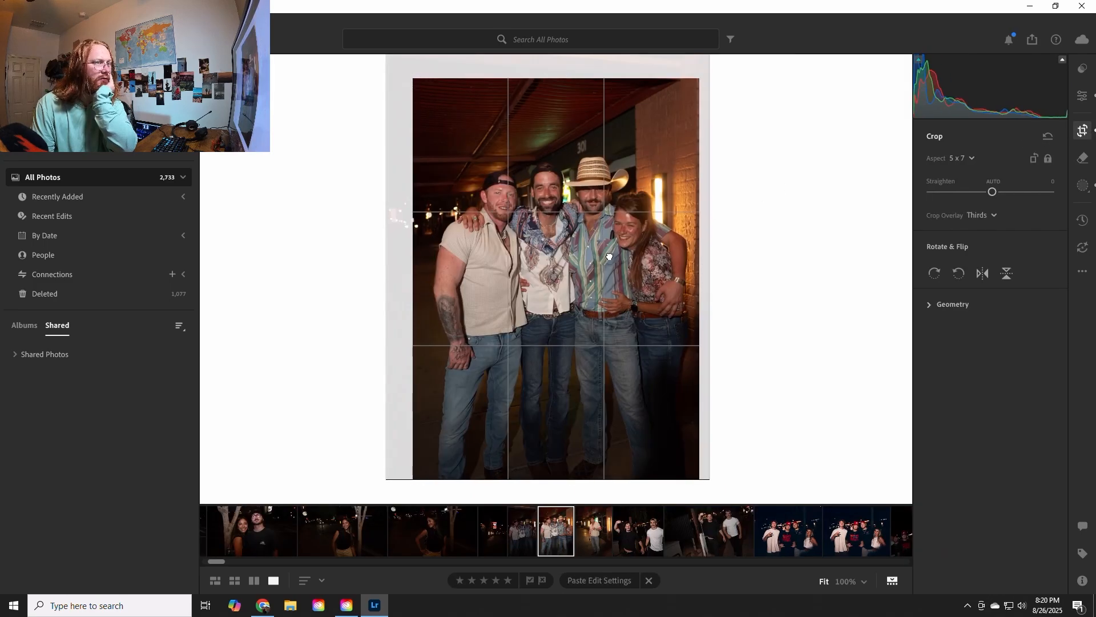
{"action": "left_click_drag", "start_coordinate": [609, 257], "coordinate": [603, 257]}
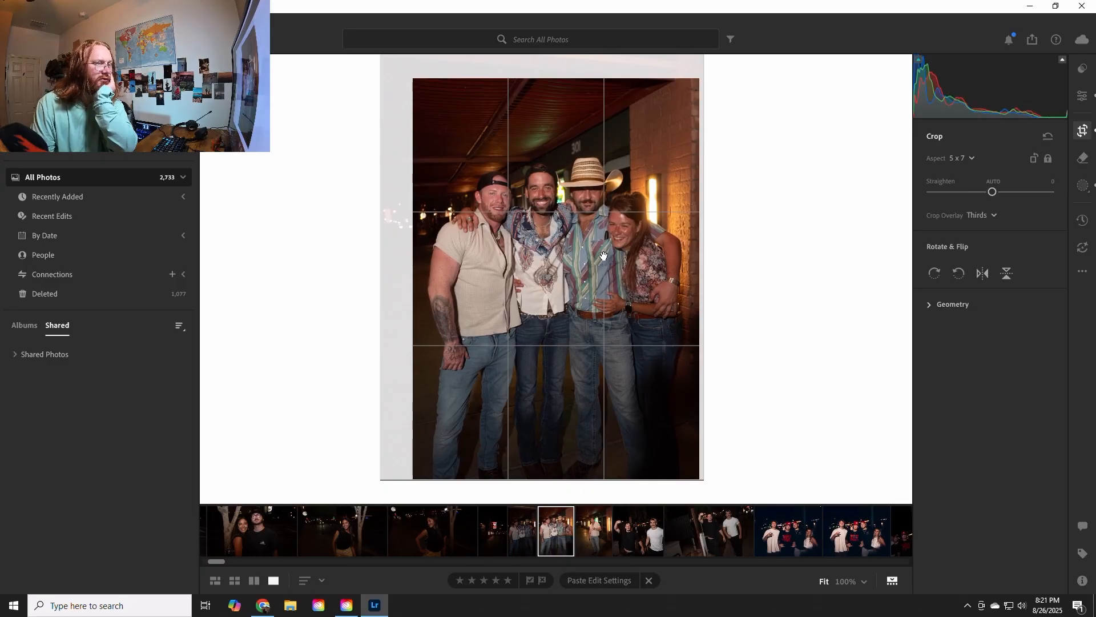
{"action": "key", "text": "Return"}
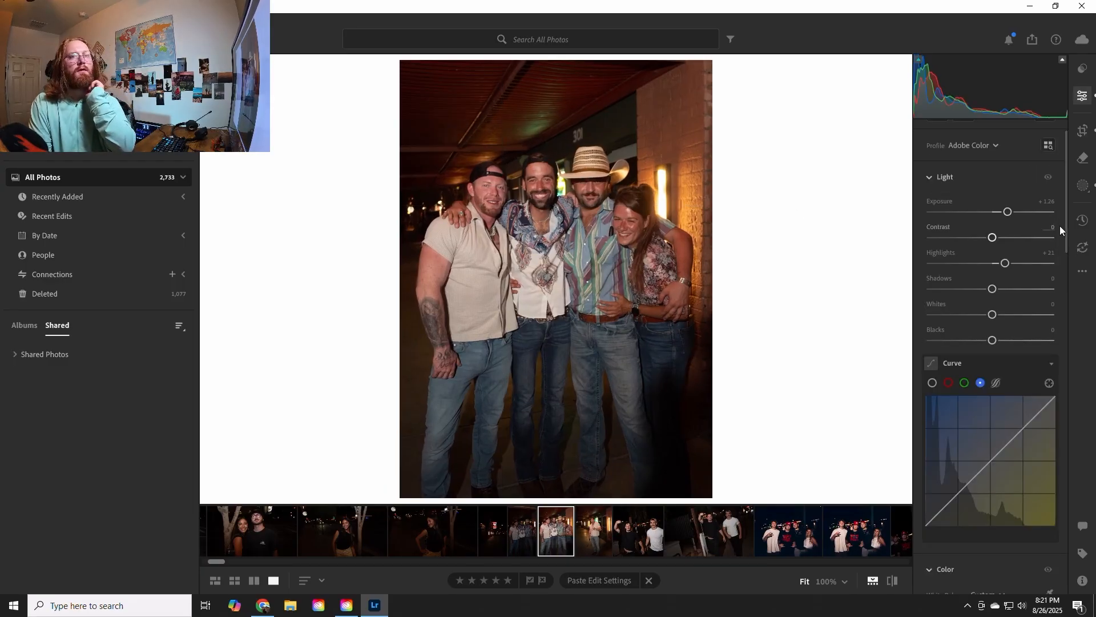
- Lower the group photo's sharpening Masking to 49
{"action": "scroll", "coordinate": [1053, 460], "scroll_direction": "down", "scroll_amount": 10}
{"action": "scroll", "coordinate": [1054, 480], "scroll_direction": "down", "scroll_amount": 3}
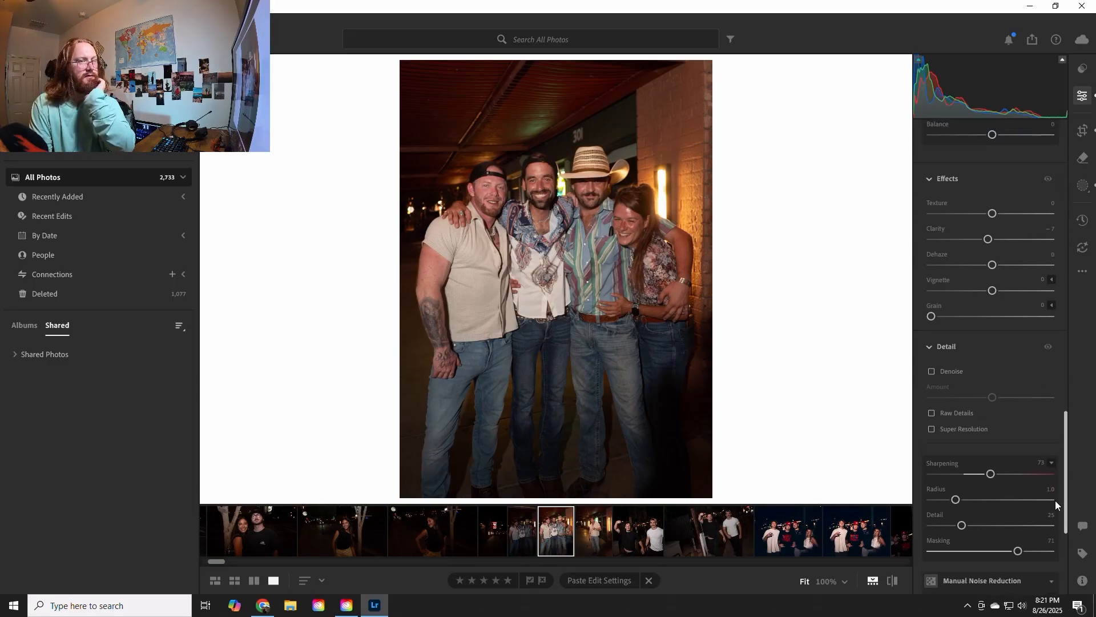
{"action": "left_click", "coordinate": [1017, 551], "text": "alt"}
{"action": "left_click_drag", "start_coordinate": [1017, 552], "coordinate": [992, 550]}
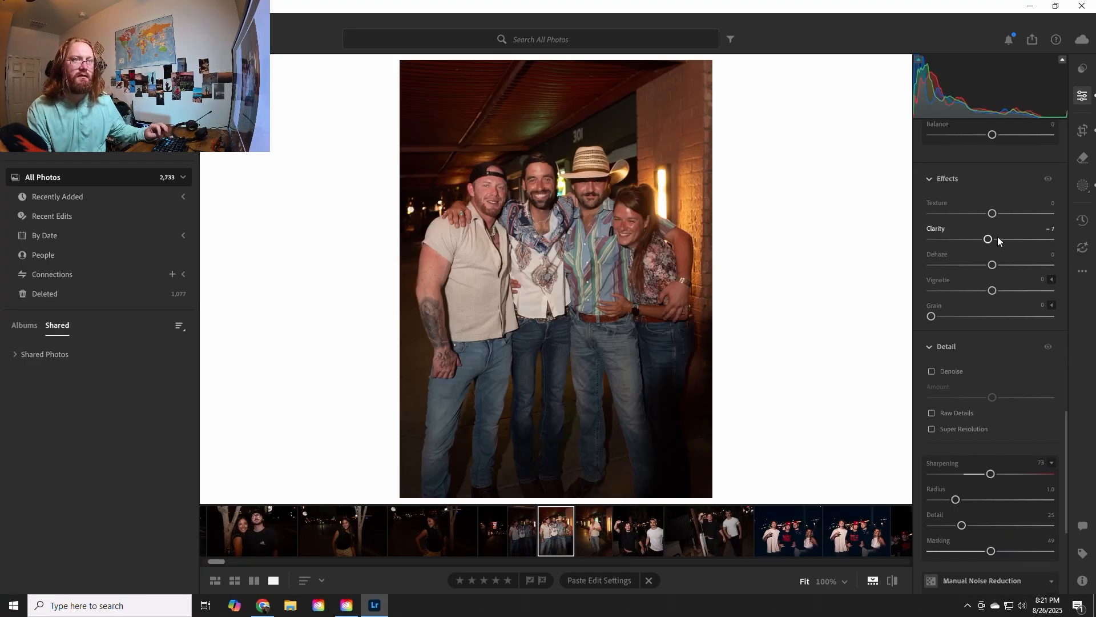
- Set the whole group photo's Clarity to +2 and Dehaze to +5, and check the leftmost man's tattooed hand up close
{"action": "mouse_move", "coordinate": [988, 240]}
{"action": "left_mouse_down"}
{"action": "mouse_move", "coordinate": [1026, 245]}
{"action": "mouse_move", "coordinate": [979, 257]}
{"action": "mouse_move", "coordinate": [994, 258]}
{"action": "left_mouse_up"}
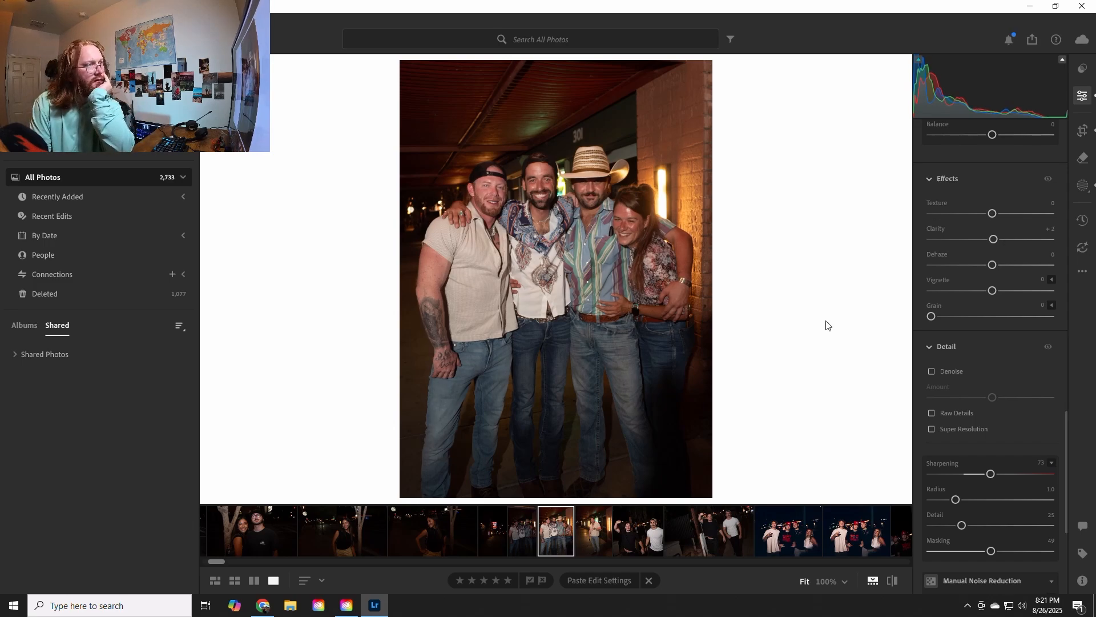
{"action": "mouse_move", "coordinate": [996, 266]}
{"action": "left_mouse_down"}
{"action": "mouse_move", "coordinate": [1011, 269]}
{"action": "mouse_move", "coordinate": [982, 269]}
{"action": "mouse_move", "coordinate": [999, 275]}
{"action": "left_mouse_up"}
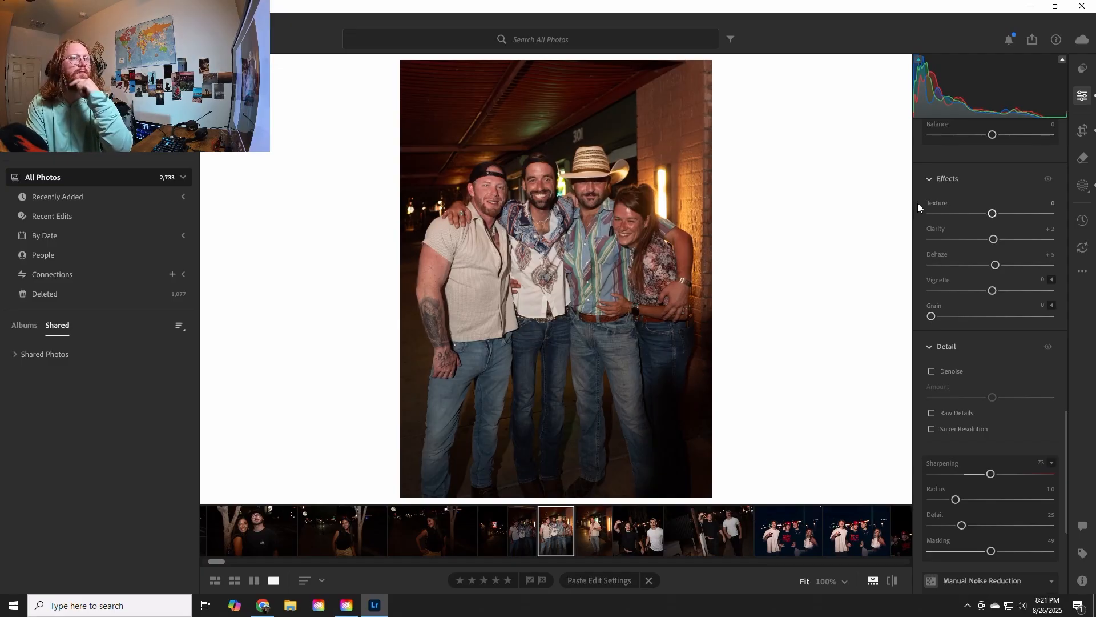
{"action": "scroll", "coordinate": [917, 204], "scroll_direction": "up", "scroll_amount": 3}
{"action": "scroll", "coordinate": [917, 203], "scroll_direction": "up", "scroll_amount": 5}
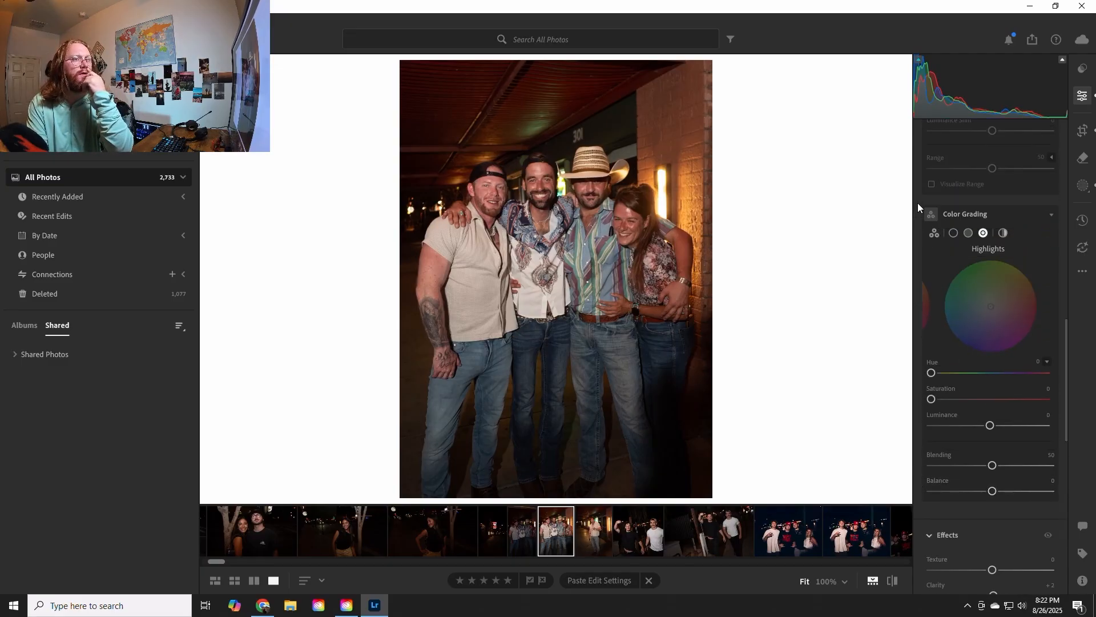
{"action": "scroll", "coordinate": [917, 203], "scroll_direction": "up", "scroll_amount": 4}
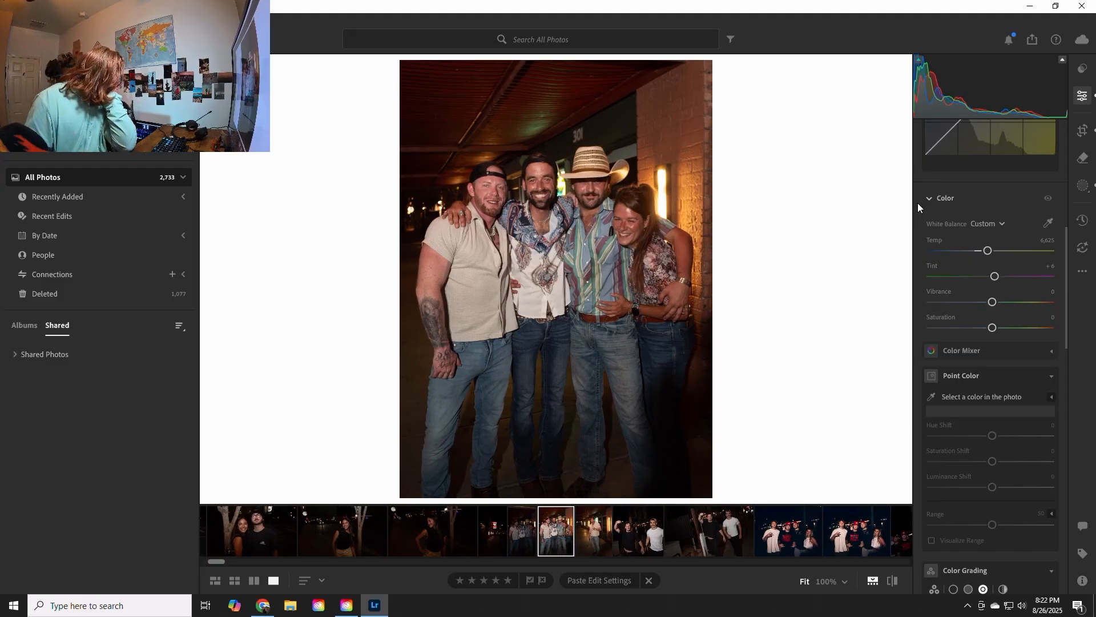
{"action": "scroll", "coordinate": [917, 203], "scroll_direction": "up", "scroll_amount": 6}
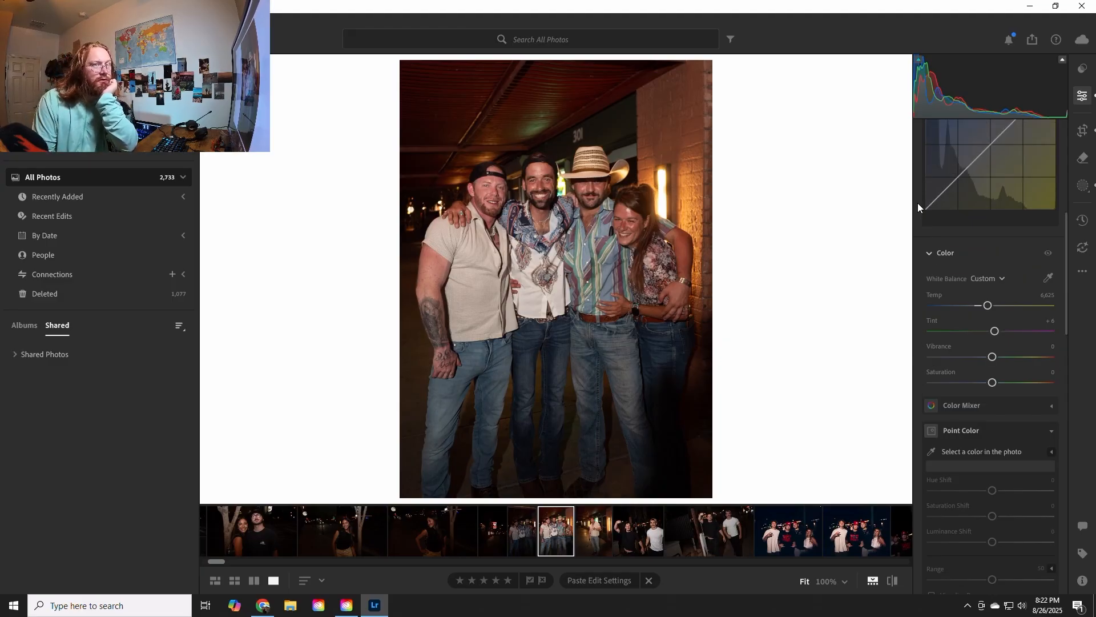
{"action": "scroll", "coordinate": [918, 207], "scroll_direction": "up", "scroll_amount": 3}
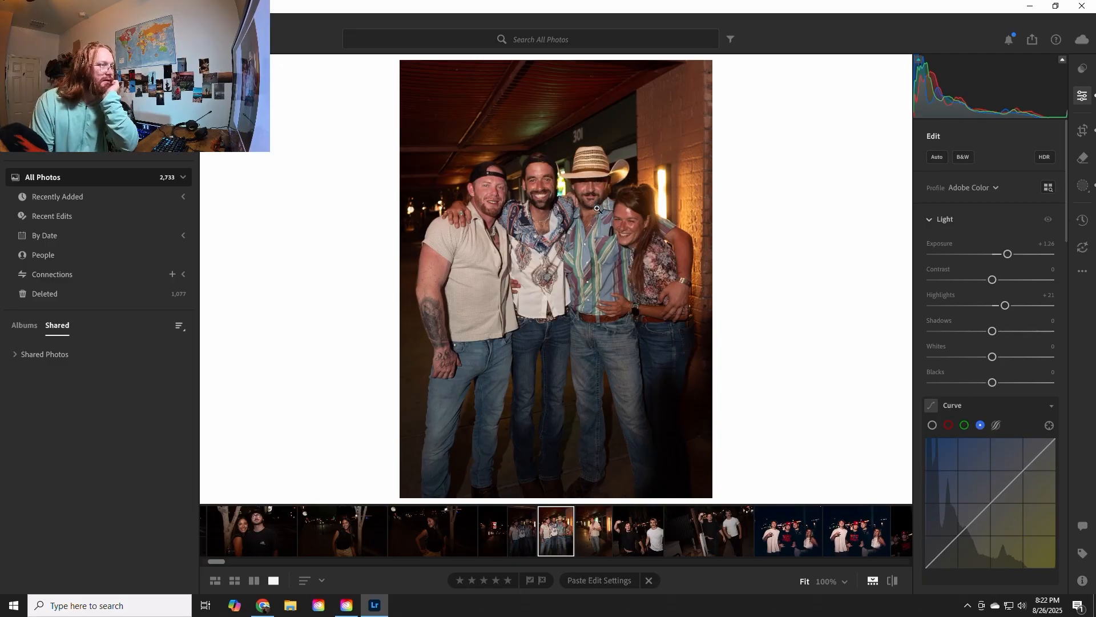
{"action": "left_click", "coordinate": [451, 370]}
{"action": "left_click", "coordinate": [447, 362]}
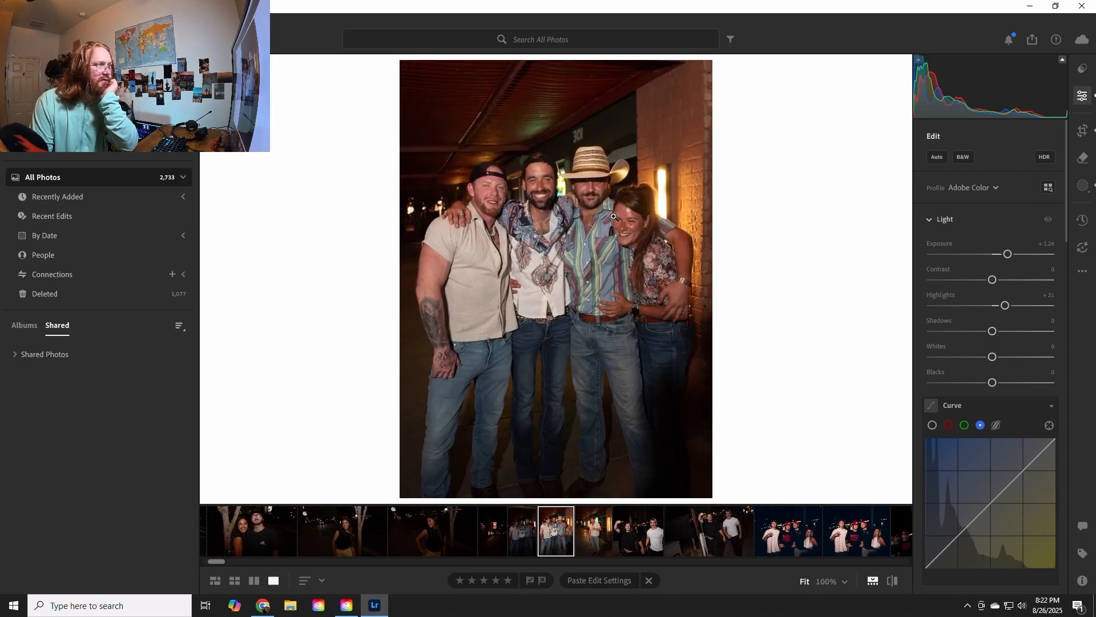
- Collapse the Light, Color, Effects and Detail edit sections
{"action": "left_click", "coordinate": [929, 218]}
{"action": "left_click", "coordinate": [931, 284]}
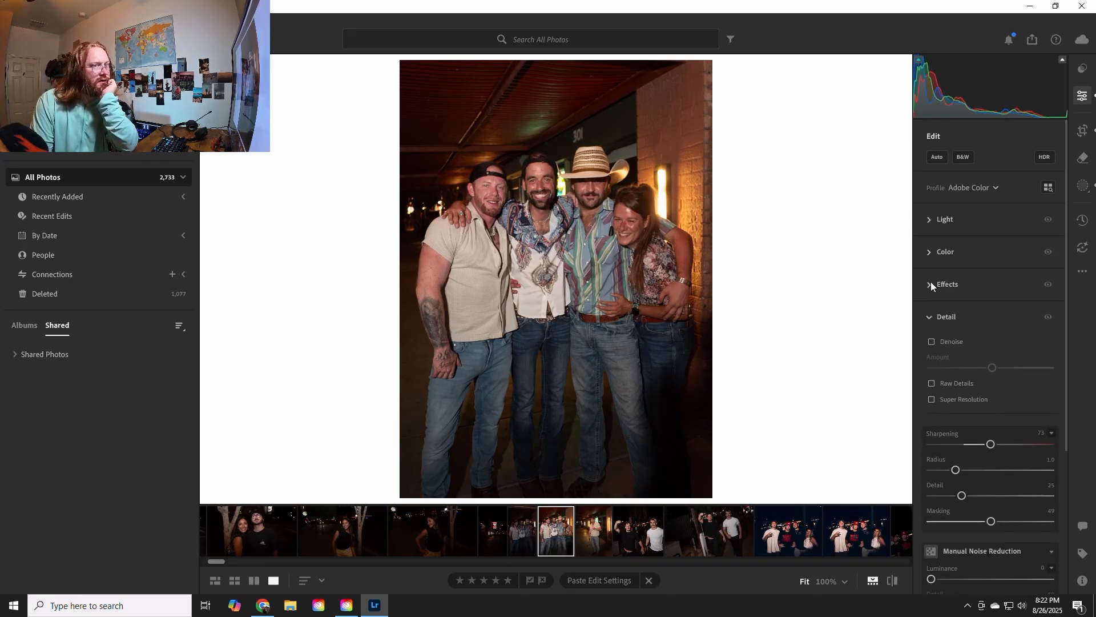
{"action": "left_click", "coordinate": [929, 316]}
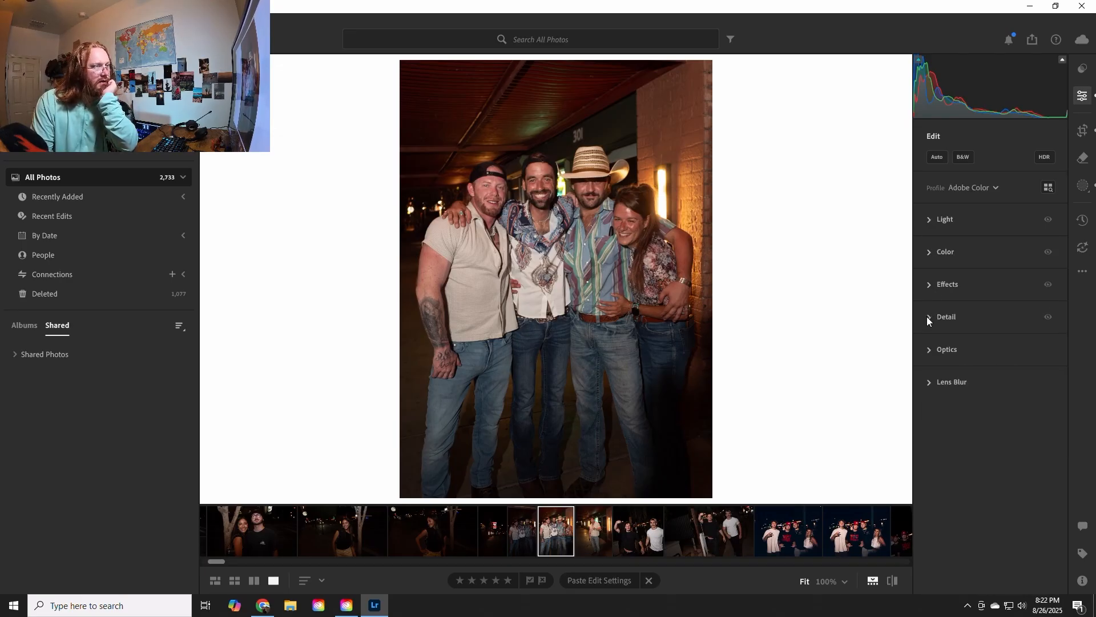
- Copy the edited group photo's settings and paste them onto the darker, similar shot of the same four people just before it
{"action": "left_click", "coordinate": [649, 580]}
{"action": "left_click", "coordinate": [621, 583]}
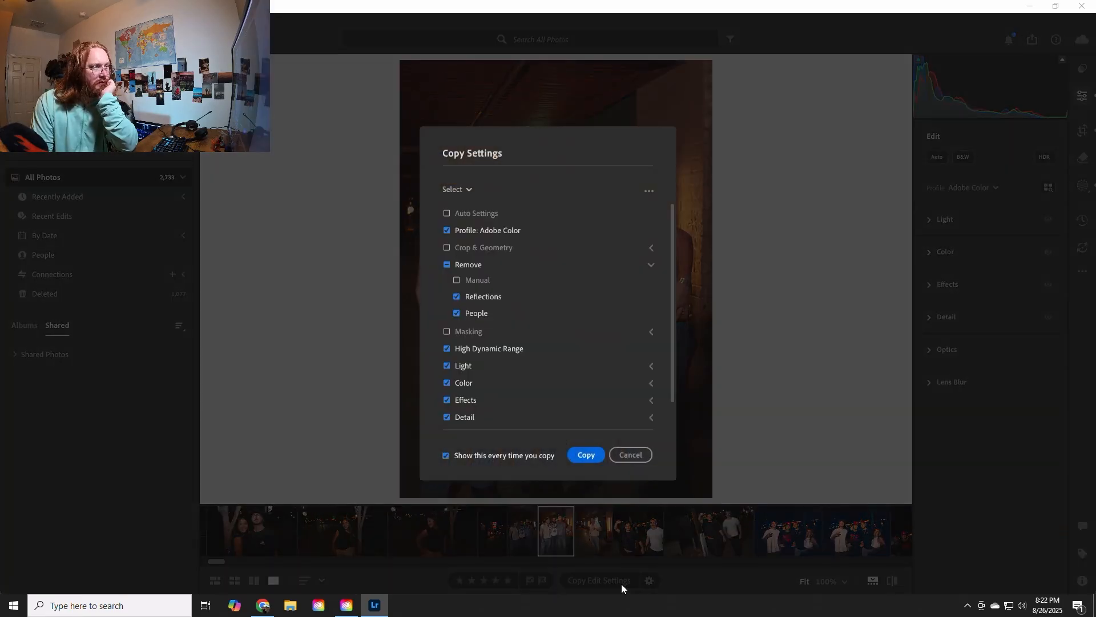
{"action": "left_click", "coordinate": [588, 454]}
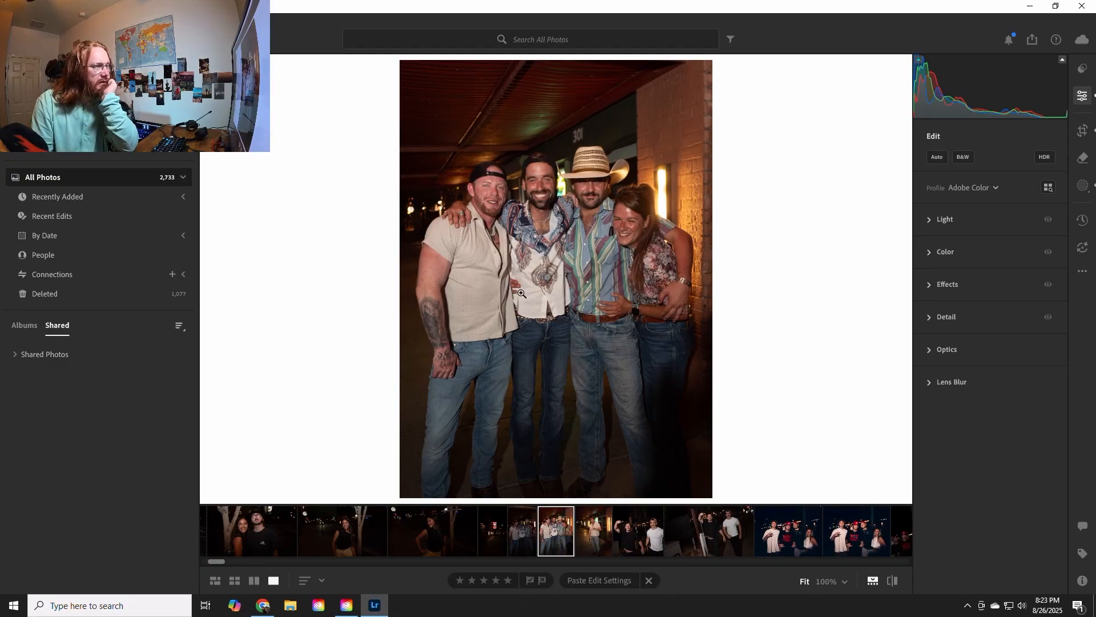
{"action": "left_click", "coordinate": [518, 537]}
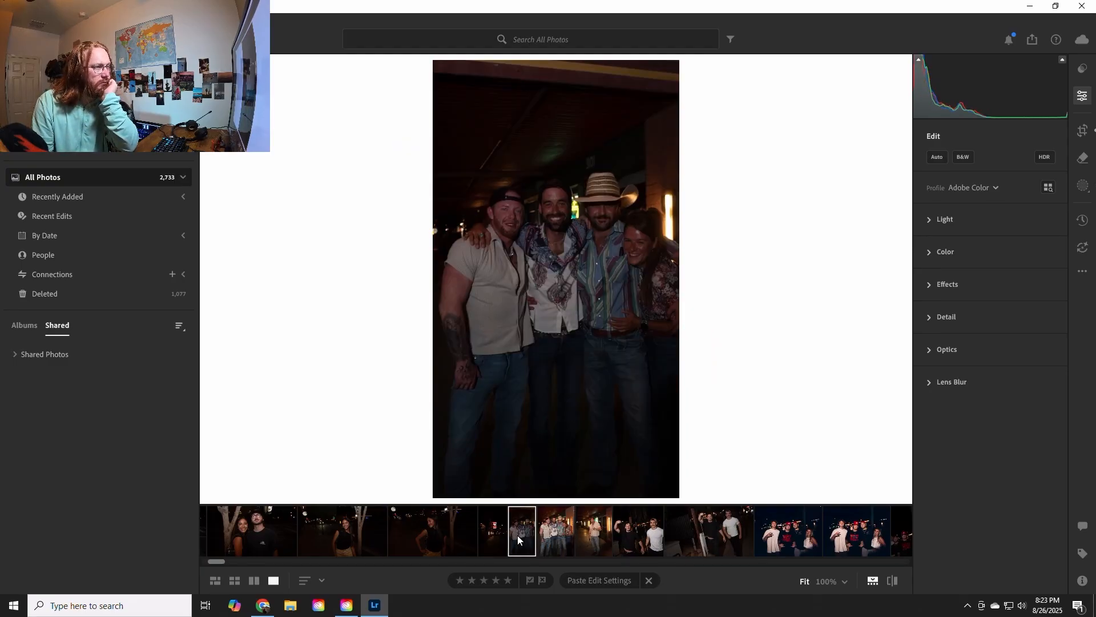
{"action": "left_click", "coordinate": [588, 578]}
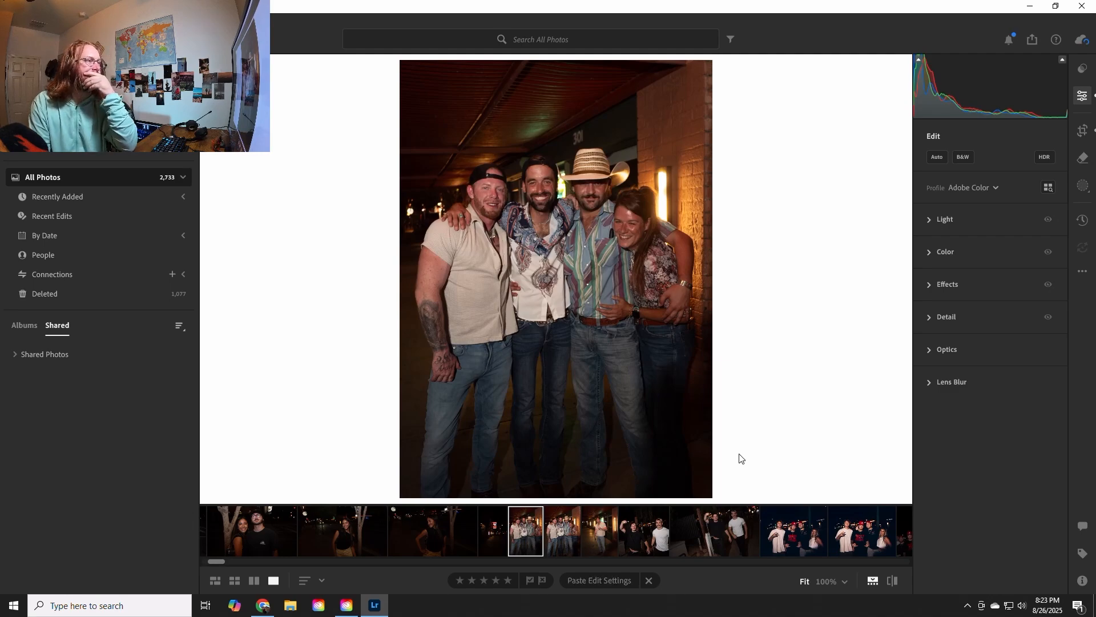
- Compare the two similar group shots by switching between them repeatedly, and rate the second one three stars
{"action": "left_click", "coordinate": [565, 547]}
{"action": "left_click", "coordinate": [549, 547]}
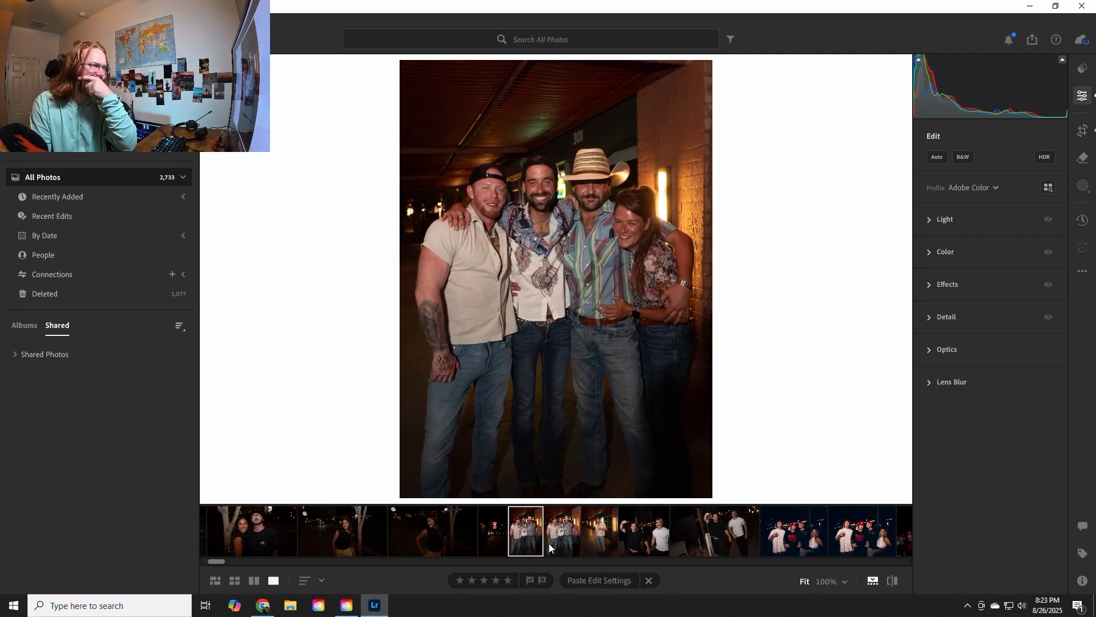
{"action": "left_click", "coordinate": [553, 539]}
{"action": "left_click", "coordinate": [530, 540]}
{"action": "left_click", "coordinate": [557, 535]}
{"action": "left_click", "coordinate": [535, 540]}
{"action": "left_click", "coordinate": [554, 537]}
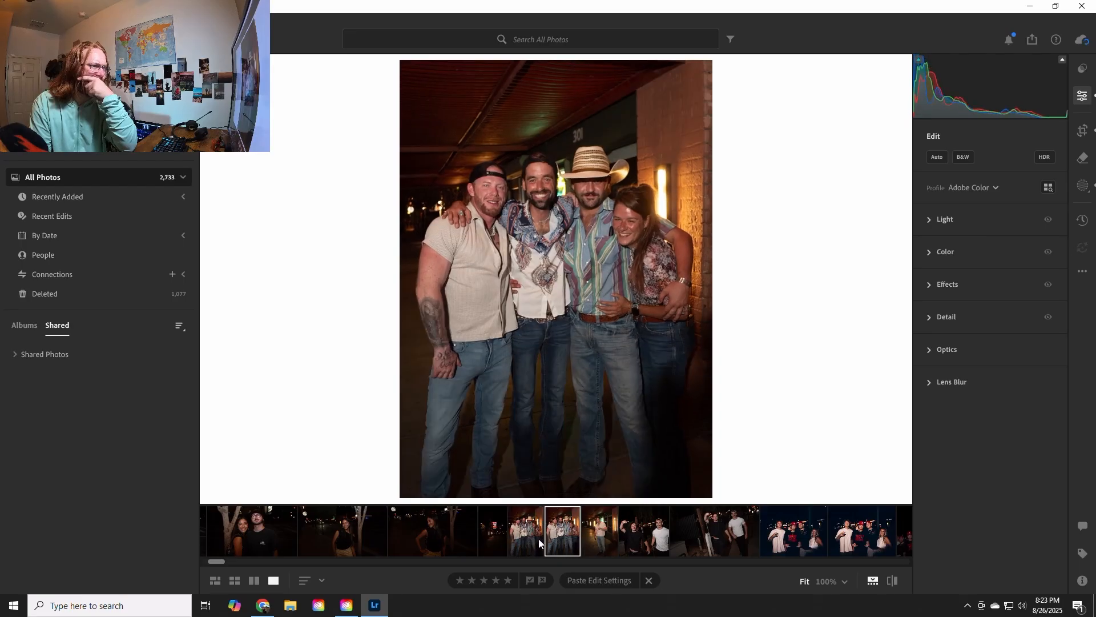
{"action": "left_click", "coordinate": [538, 539]}
{"action": "left_click", "coordinate": [555, 536]}
{"action": "left_click", "coordinate": [538, 539]}
{"action": "left_click", "coordinate": [559, 539]}
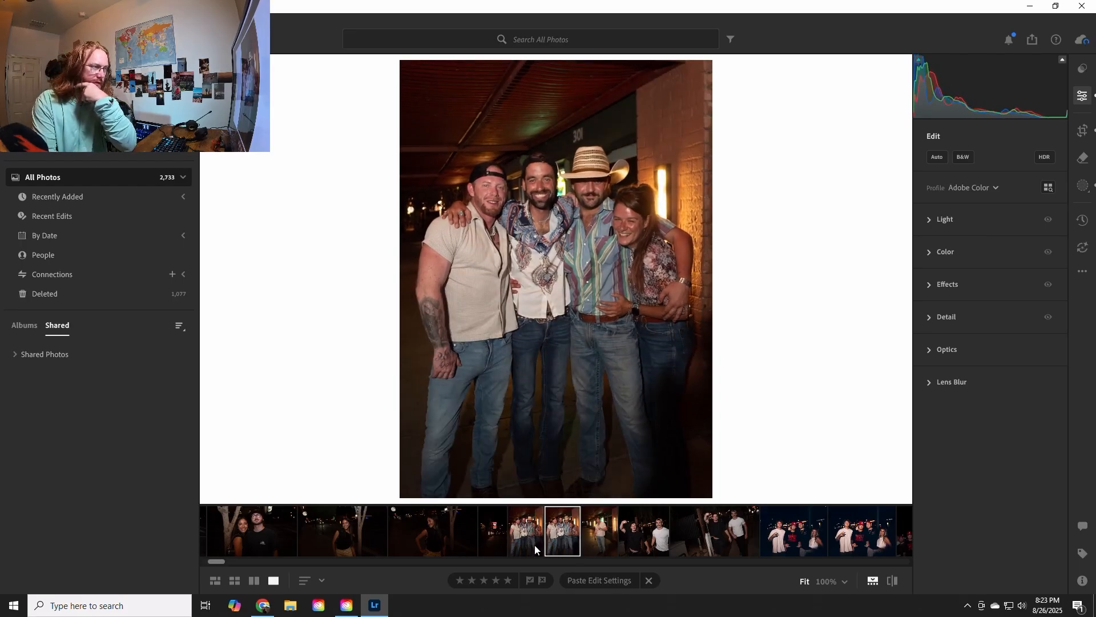
{"action": "key", "text": "3"}
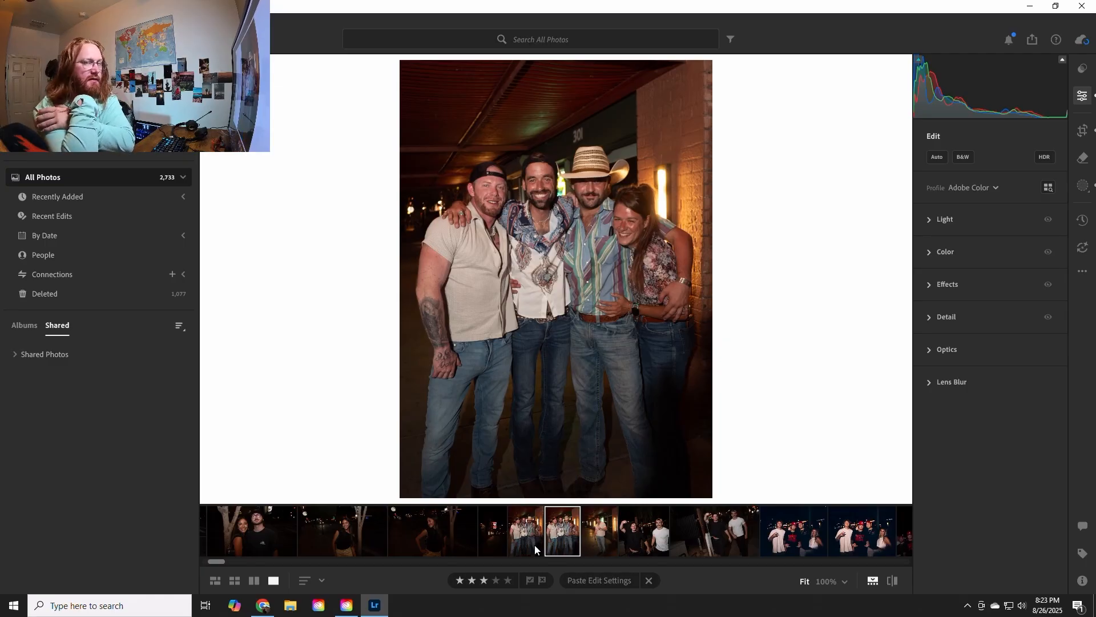